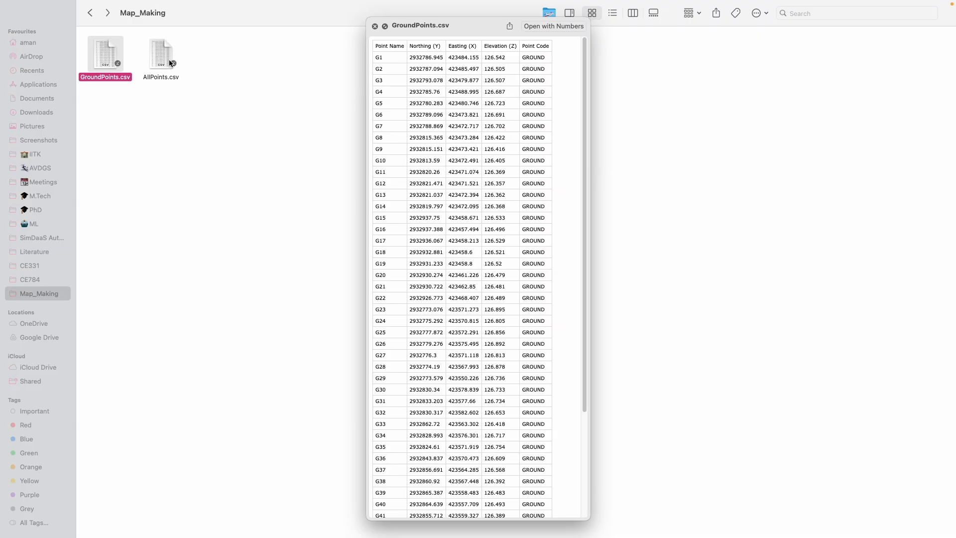
Step: Close the GroundPoints.csv preview and launch QGIS
key("space")
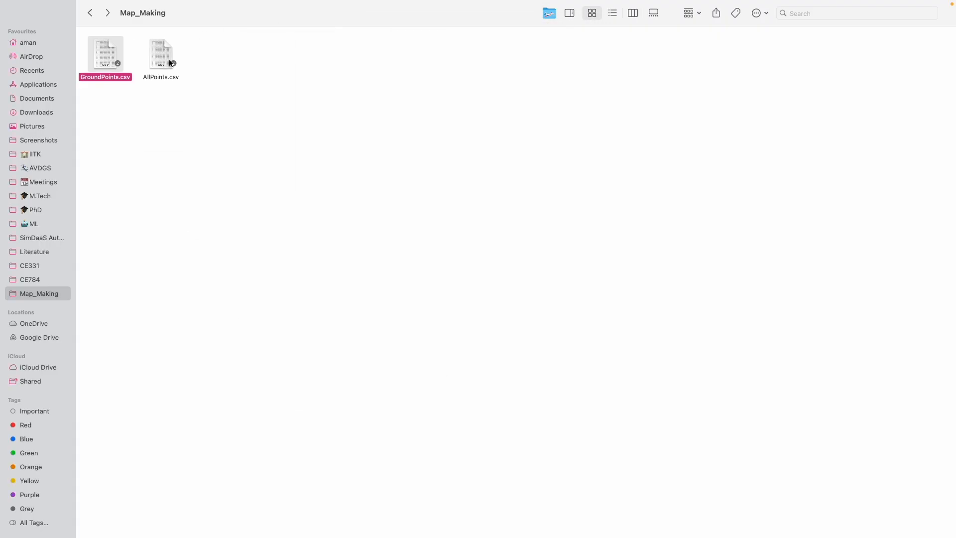
key("ctrl+Right")
key("super+space")
type("q")
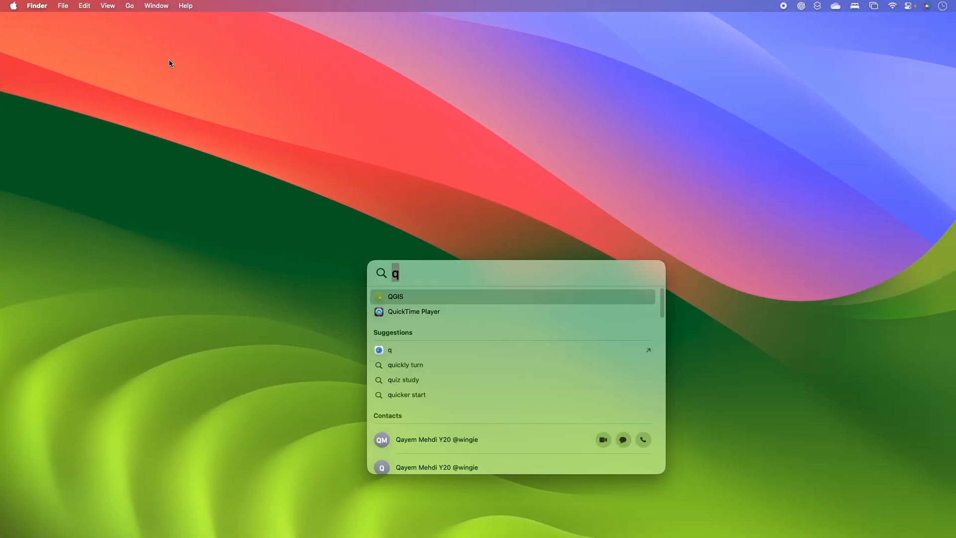
type("g")
key("Return")
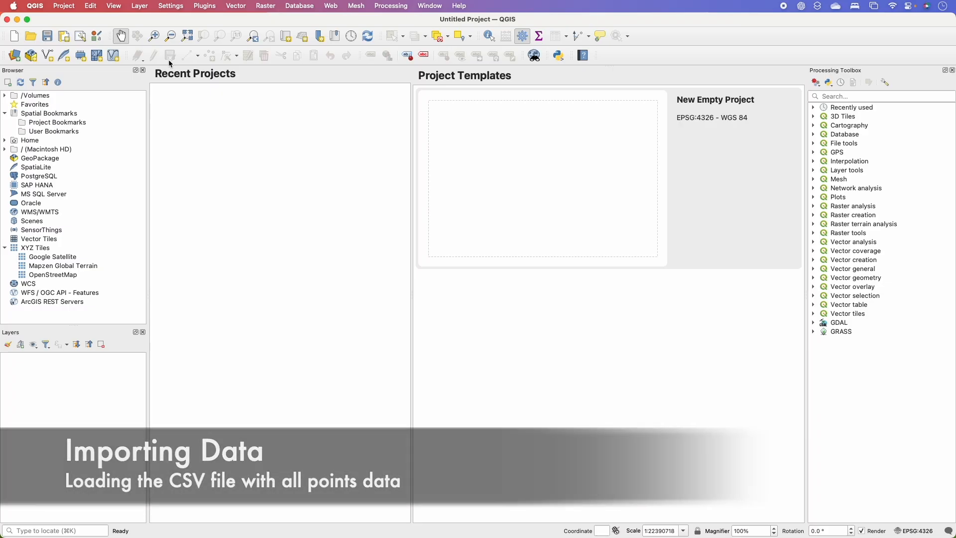
Step: Load AllPoints.csv from the Map_Making folder as the source for a delimited text layer
left_click(140, 6)
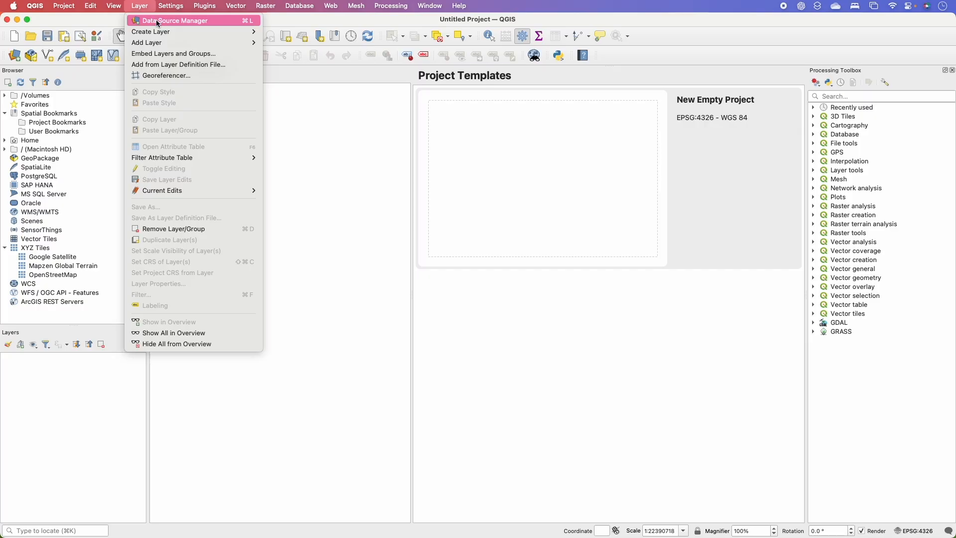
left_click(333, 109)
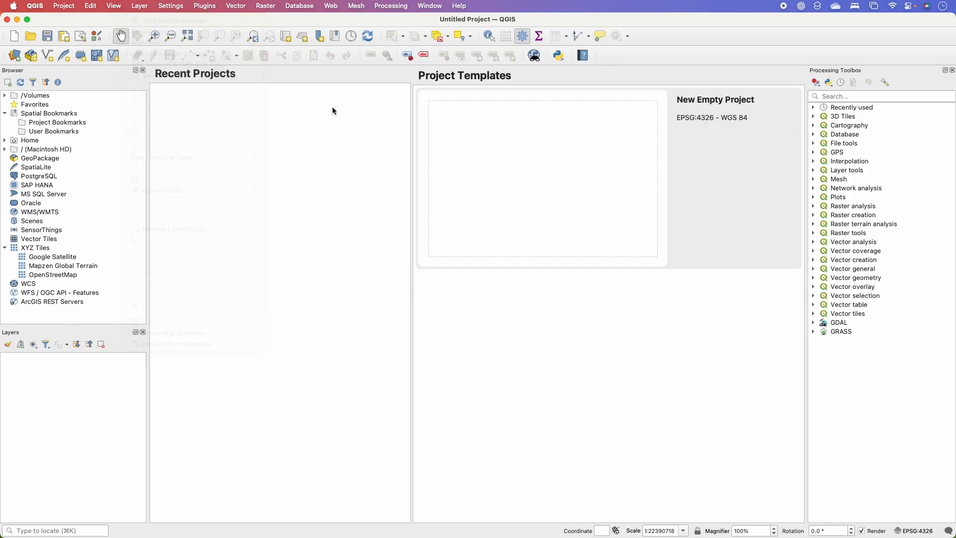
left_click(15, 56)
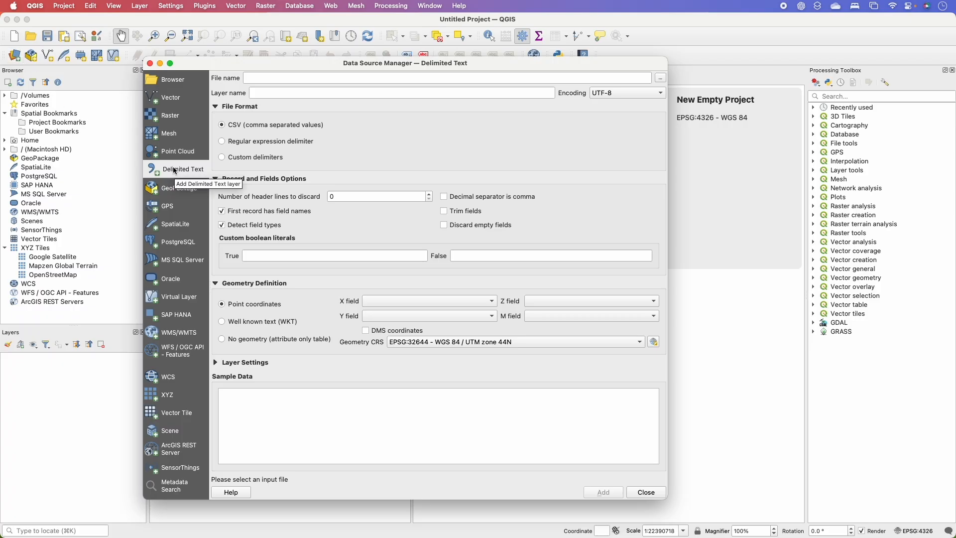
left_click(664, 78)
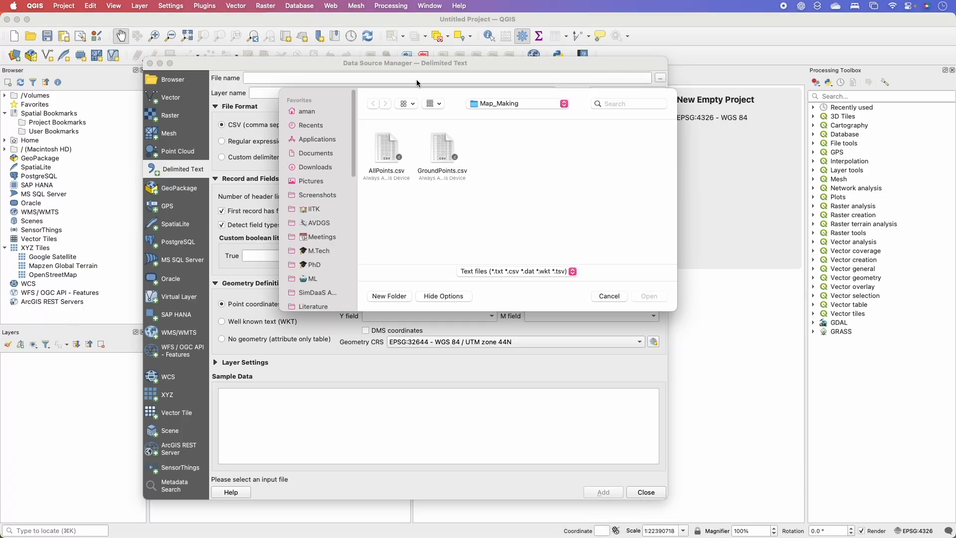
left_click(390, 142)
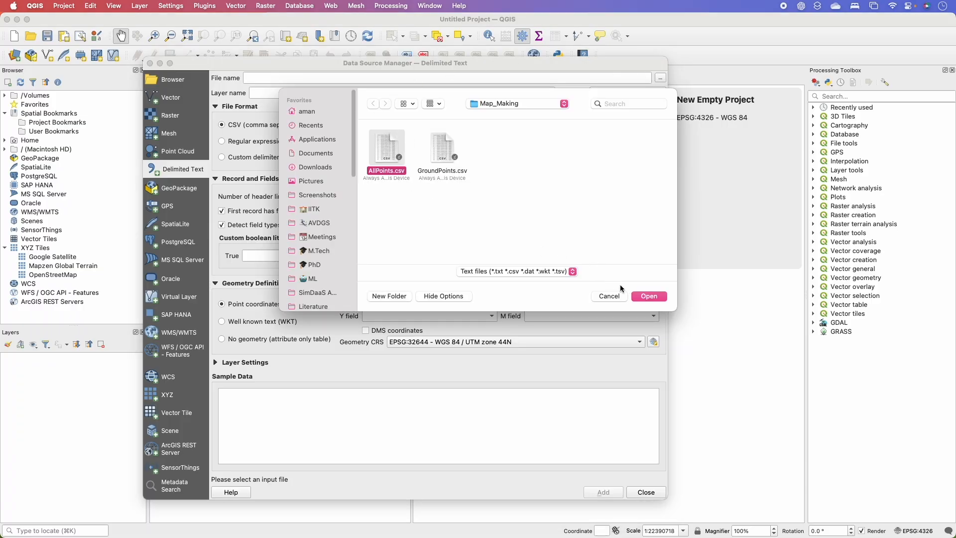
left_click(652, 298)
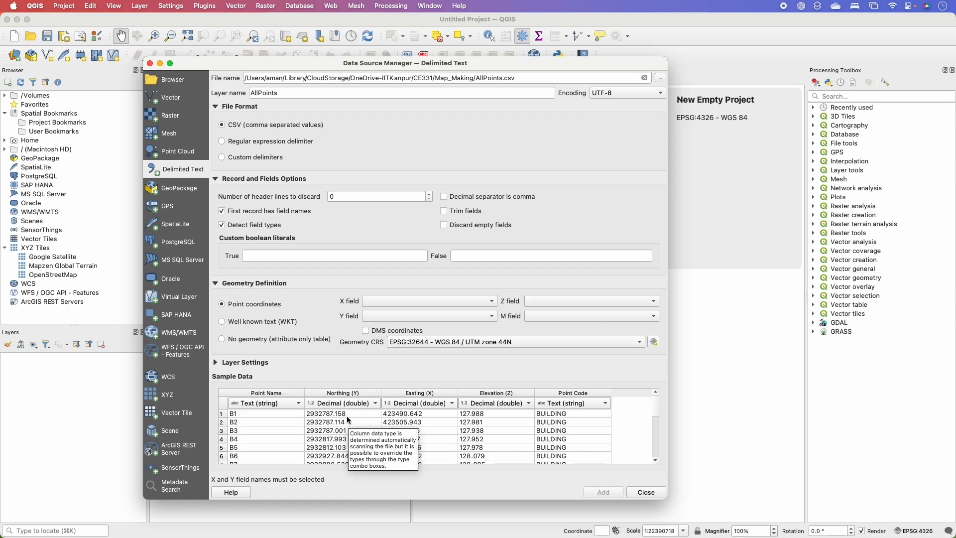
Step: Assign the AllPoints geometry fields: Easting (X) as X, Northing (Y) as Y, Elevation (Z) as Z and Point Code as M
left_click(377, 300)
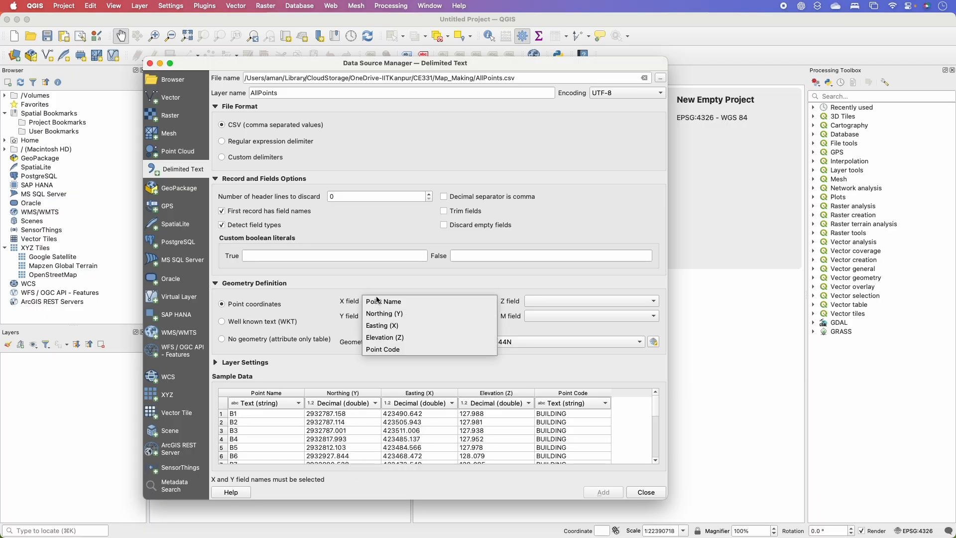
left_click(395, 325)
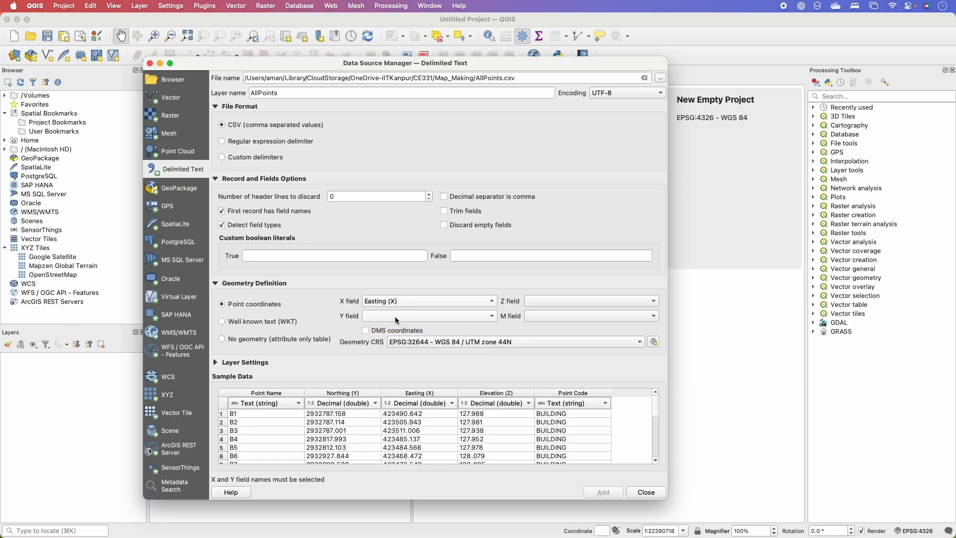
left_click(398, 316)
left_click(403, 329)
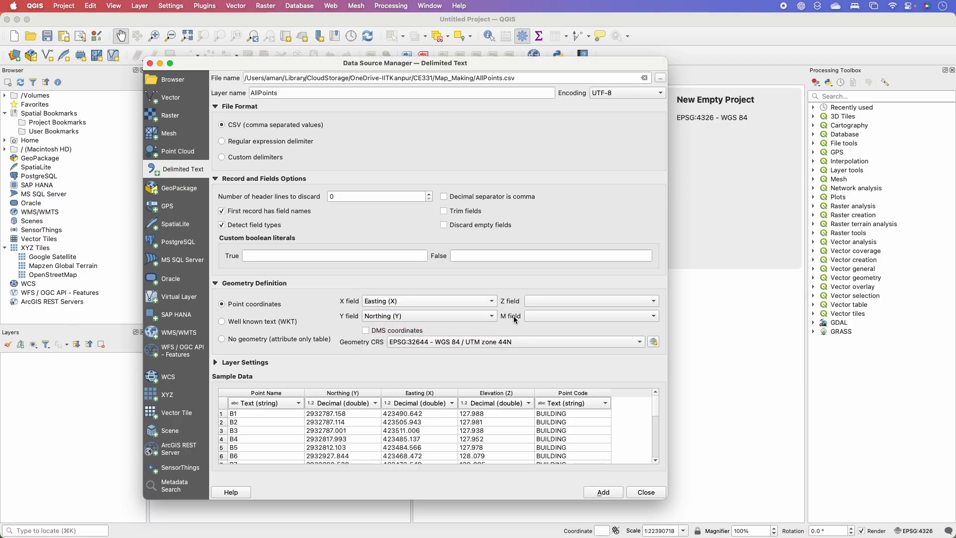
left_click(543, 301)
left_click(548, 349)
left_click(555, 316)
left_click(573, 375)
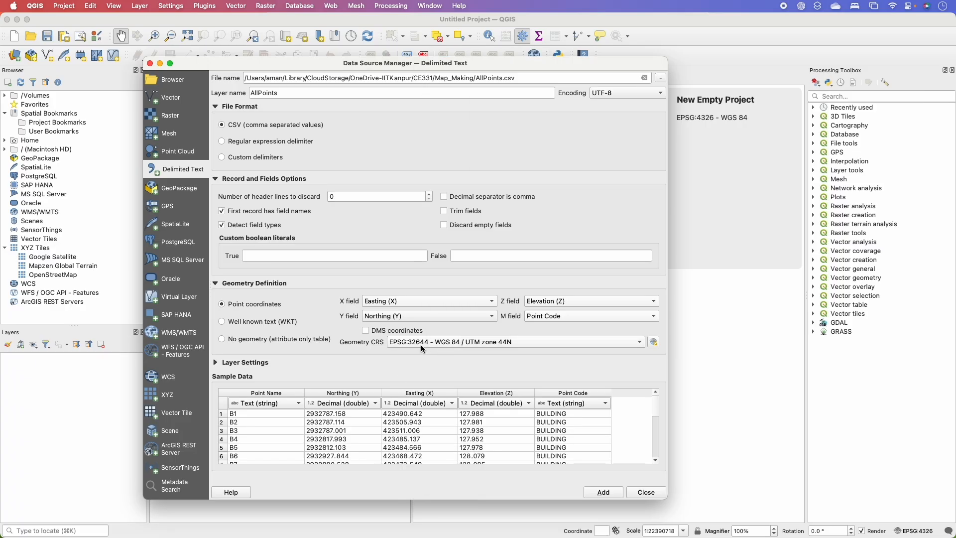
Step: Select EPSG:32644 - WGS 84 / UTM zone 44N as the geometry CRS and add the AllPoints layer to the project
left_click(654, 341)
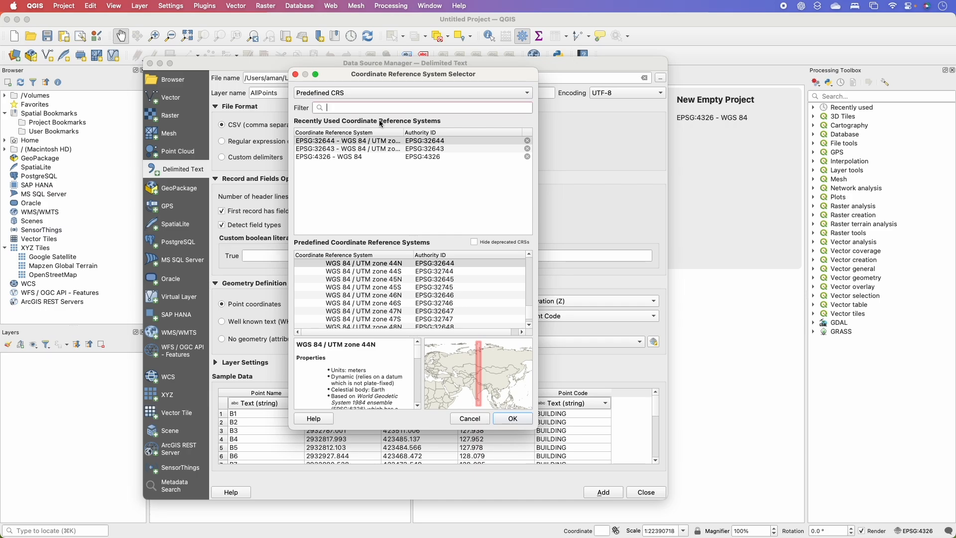
left_click(380, 263)
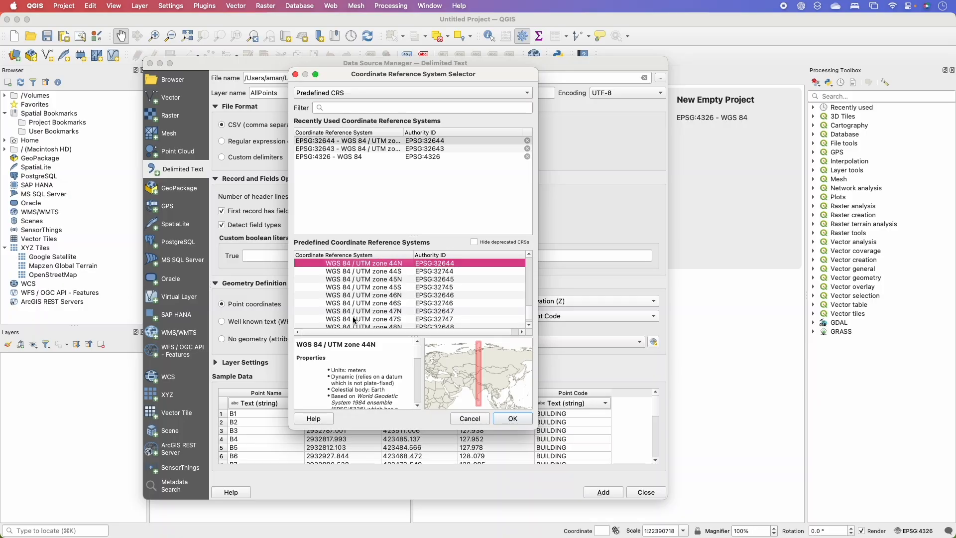
left_click(513, 418)
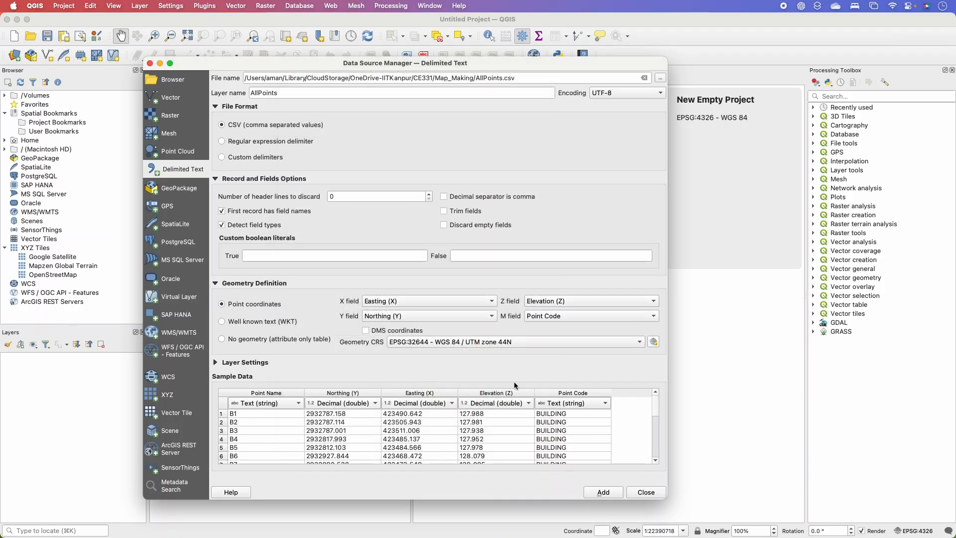
left_click(605, 492)
left_click(646, 493)
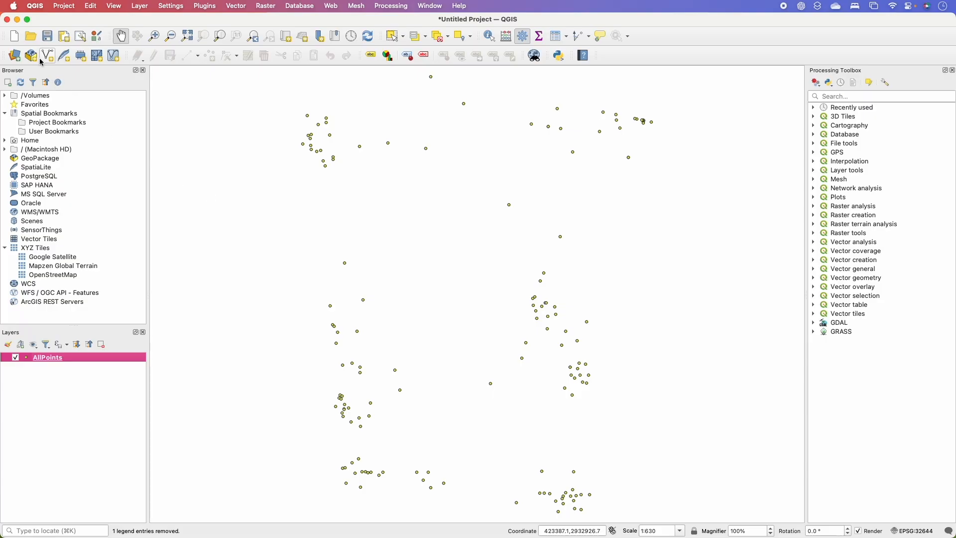
Step: Load GroundPoints.csv from the Map_Making folder as the source for another delimited text layer
left_click(14, 55)
left_click(660, 79)
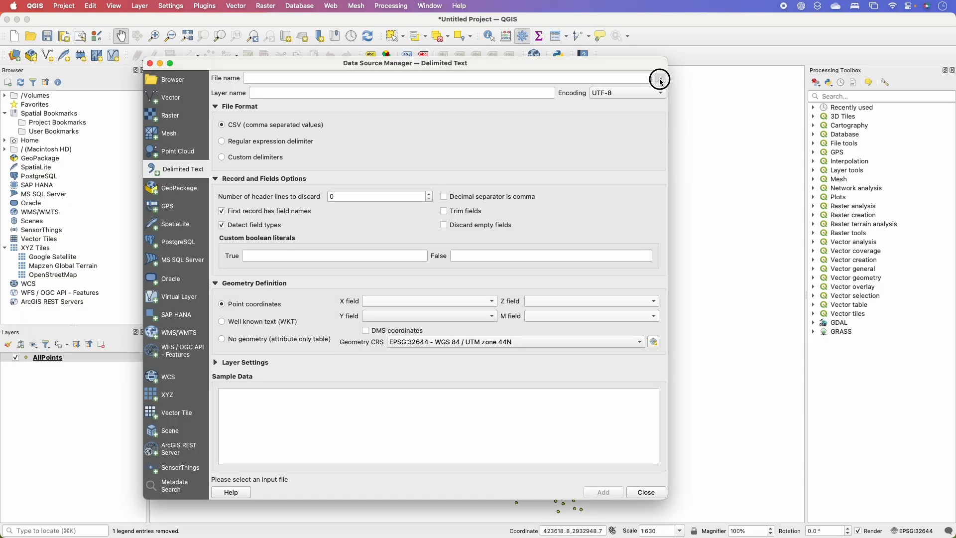
left_click(446, 155)
left_click(650, 295)
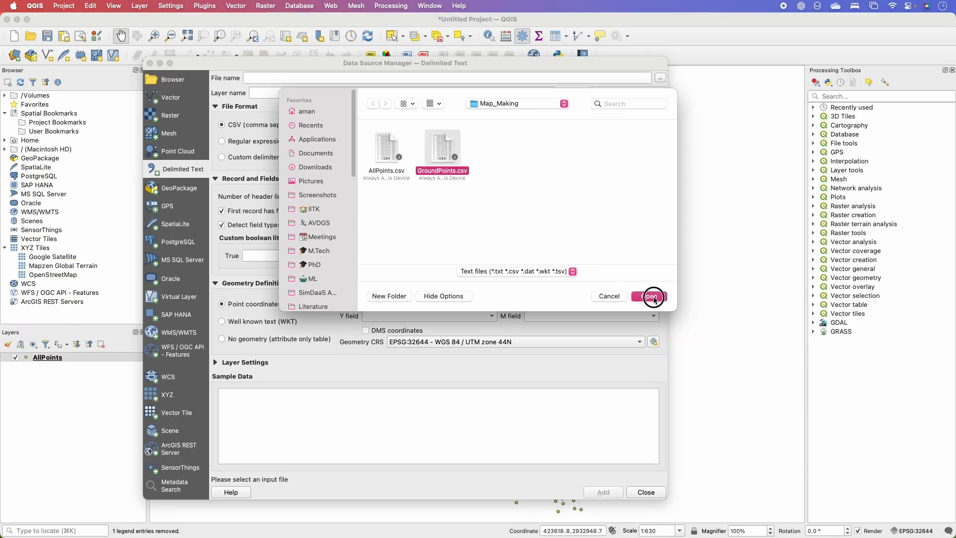
Step: Add the GroundPoints layer with Easting (X) as X, Northing (Y) as Y, Elevation (Z) as Z and Point Code as M
left_click(448, 301)
left_click(453, 326)
left_click(438, 317)
left_click(433, 329)
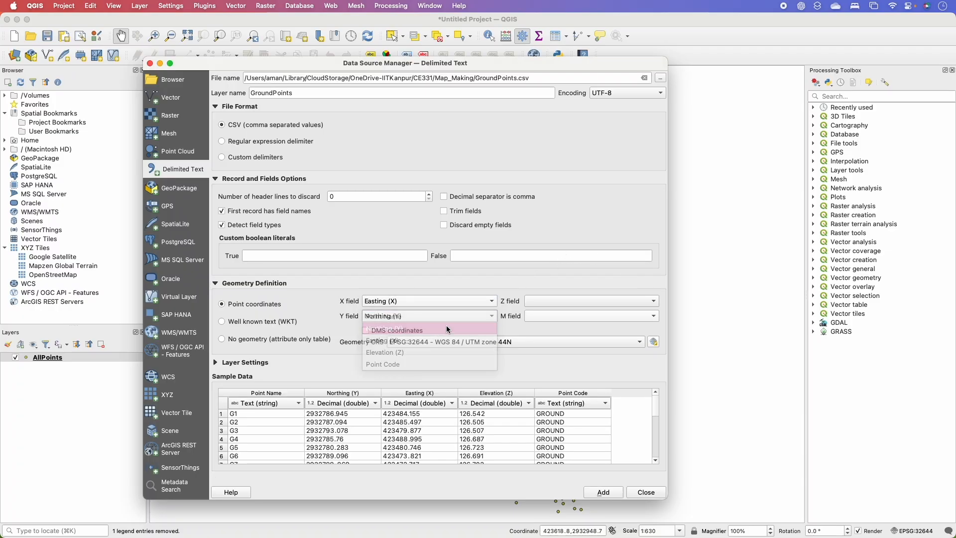
left_click(538, 302)
left_click(547, 349)
left_click(556, 316)
left_click(559, 368)
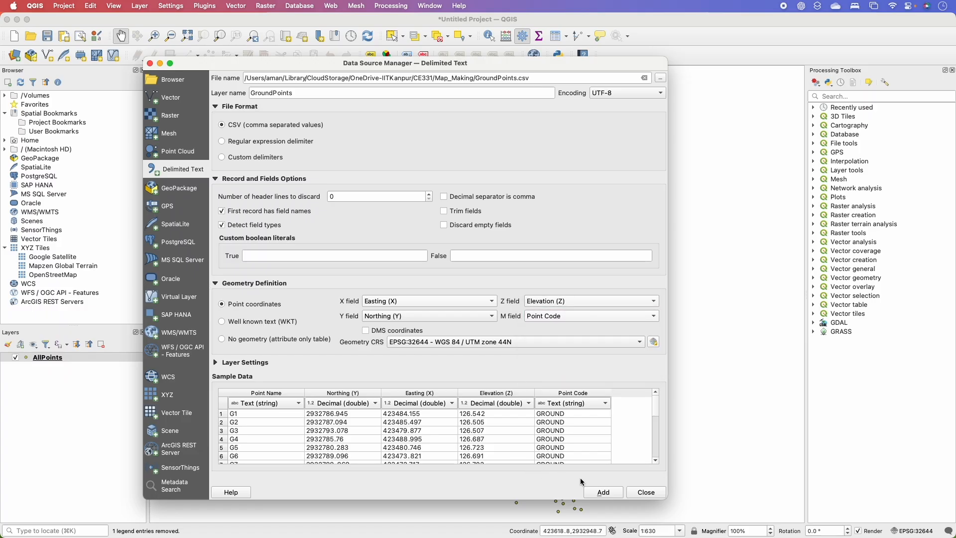
left_click(604, 492)
left_click(646, 492)
Step: Place the GroundPoints layer below AllPoints, hide GroundPoints and make AllPoints the active layer
left_click_drag(77, 362, 82, 381)
left_click(71, 369)
key("space")
left_click(74, 357)
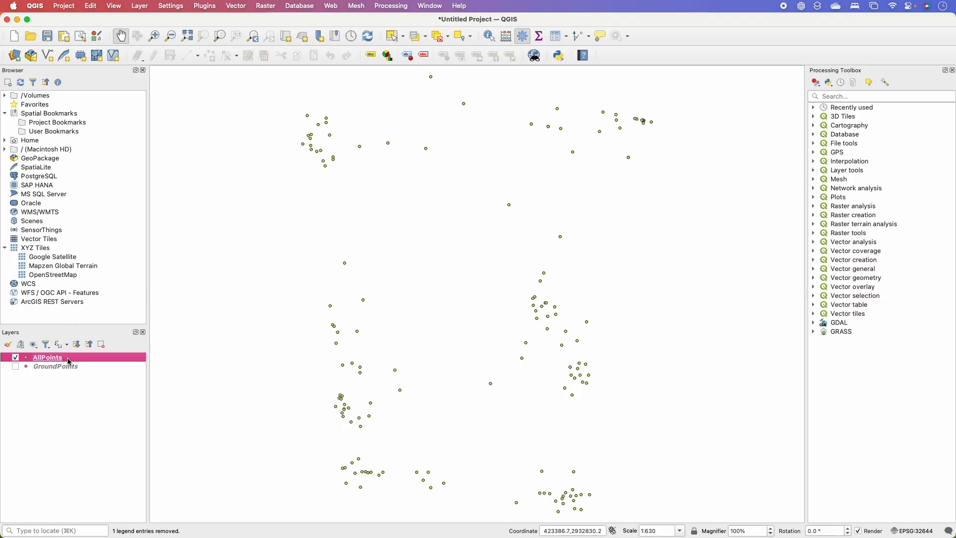
left_click_drag(451, 387, 481, 371)
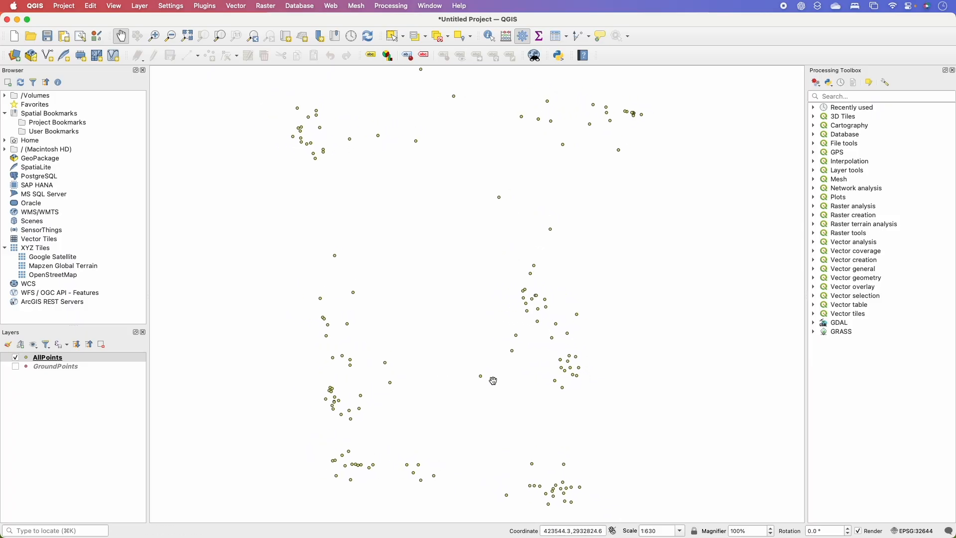
left_click_drag(516, 355, 517, 372)
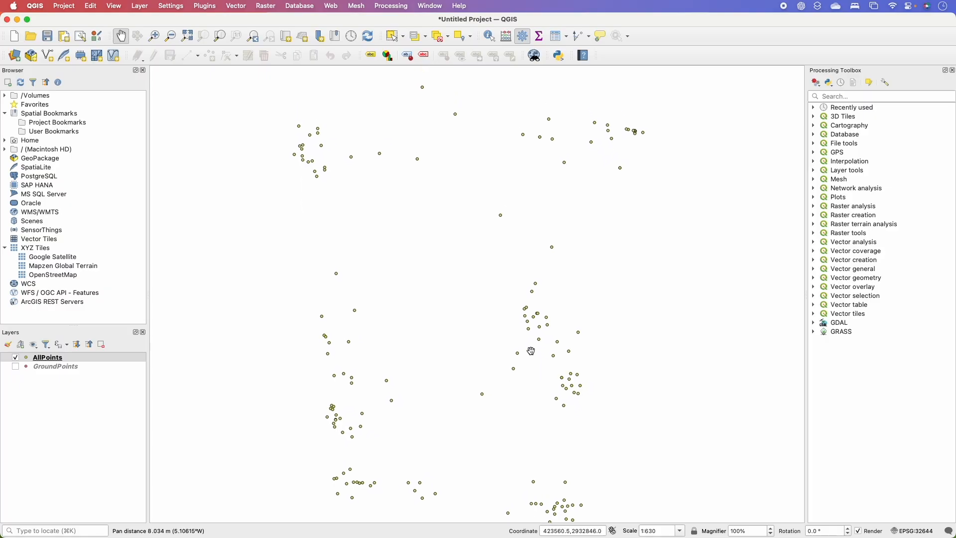
left_click_drag(498, 334, 521, 341)
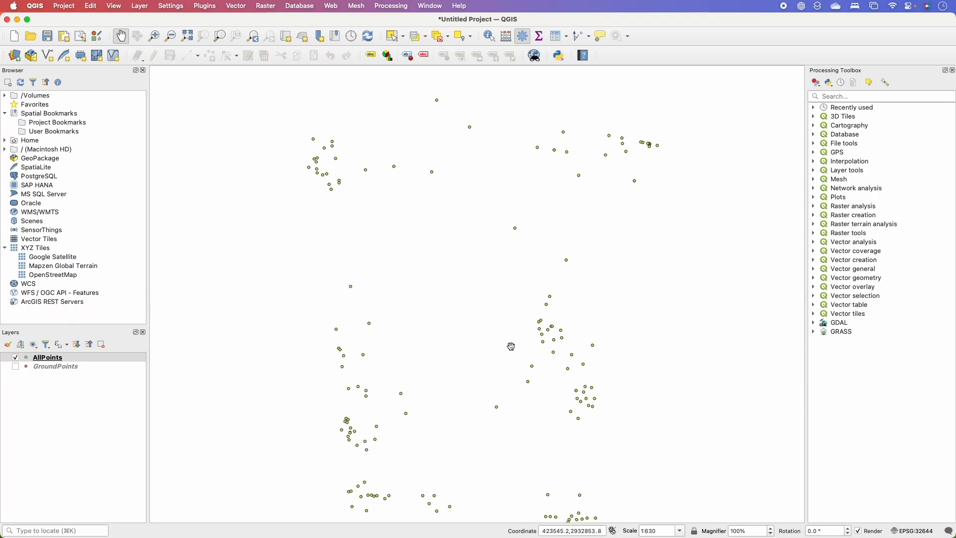
left_click_drag(517, 346, 522, 334)
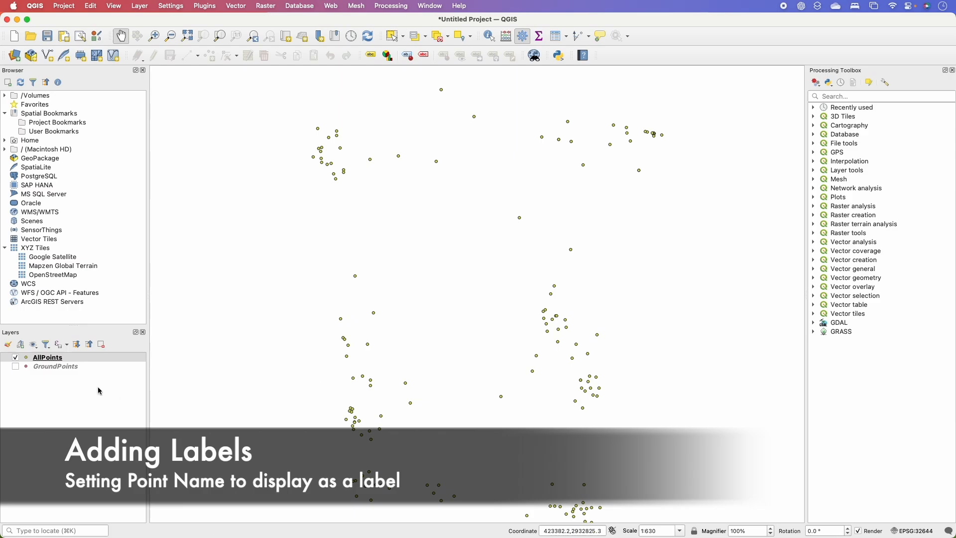
Step: Set the AllPoints layer's labelling to Single Labels with Point Name as the value
left_click(74, 360)
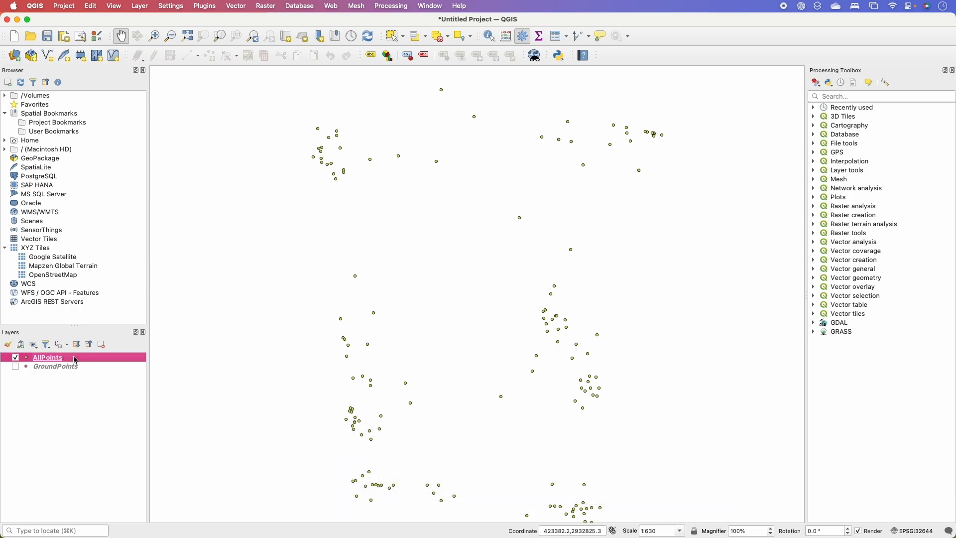
right_click(75, 360)
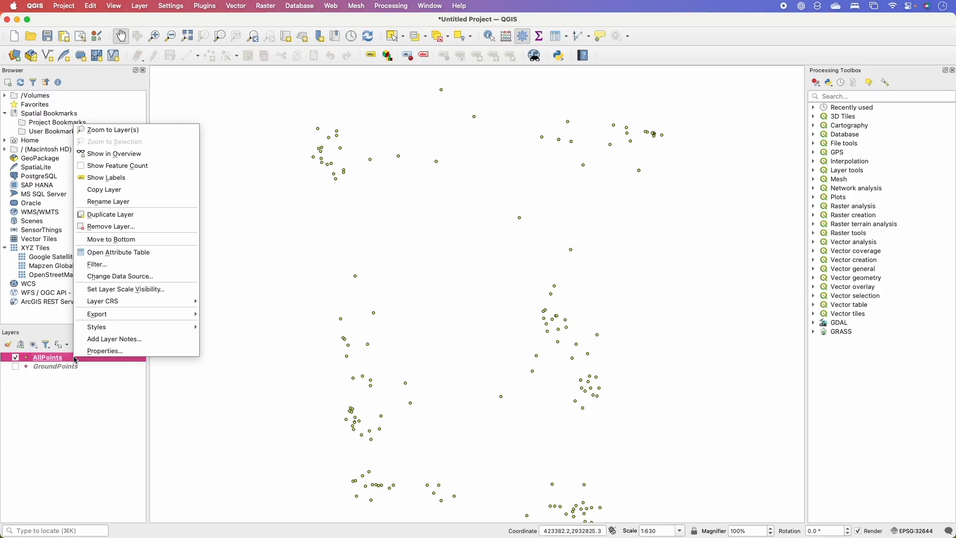
left_click(103, 351)
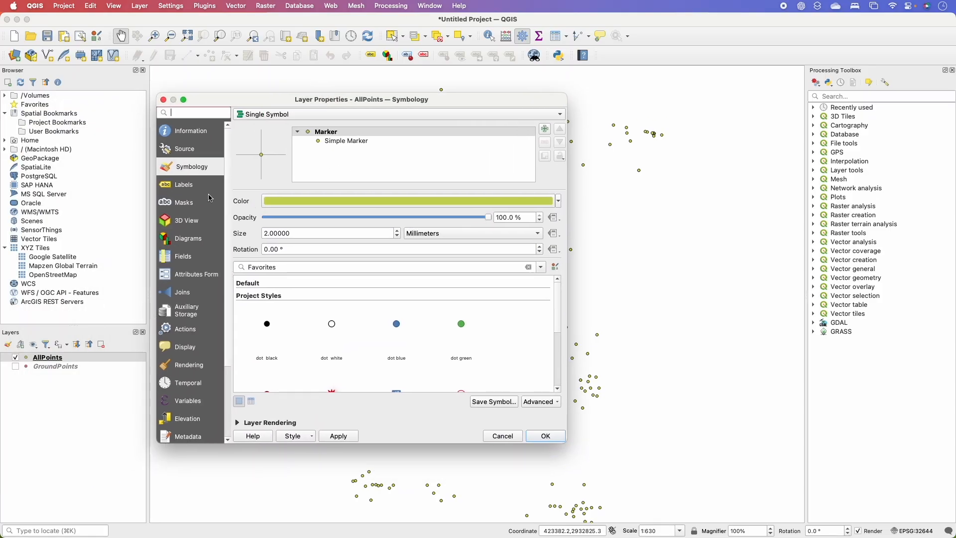
left_click(183, 187)
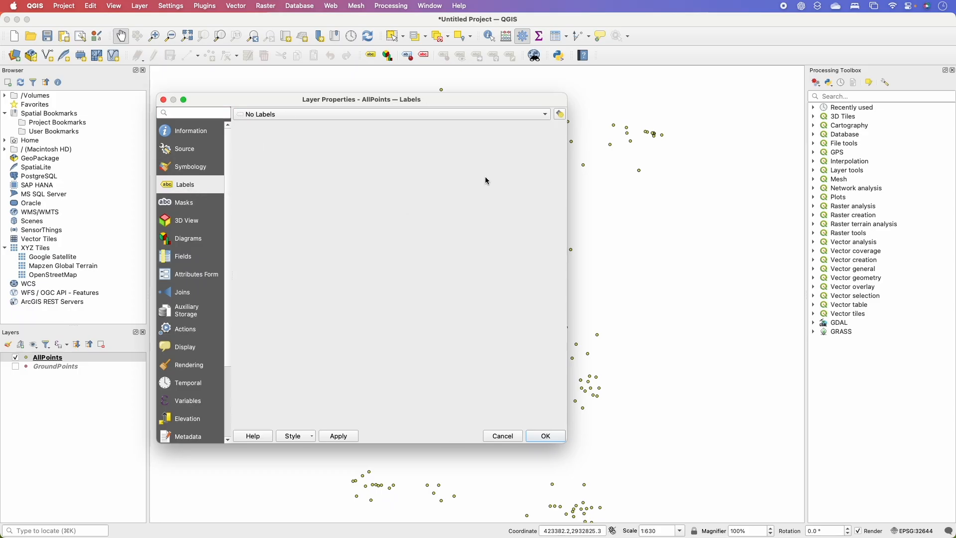
left_click(386, 120)
left_click(363, 128)
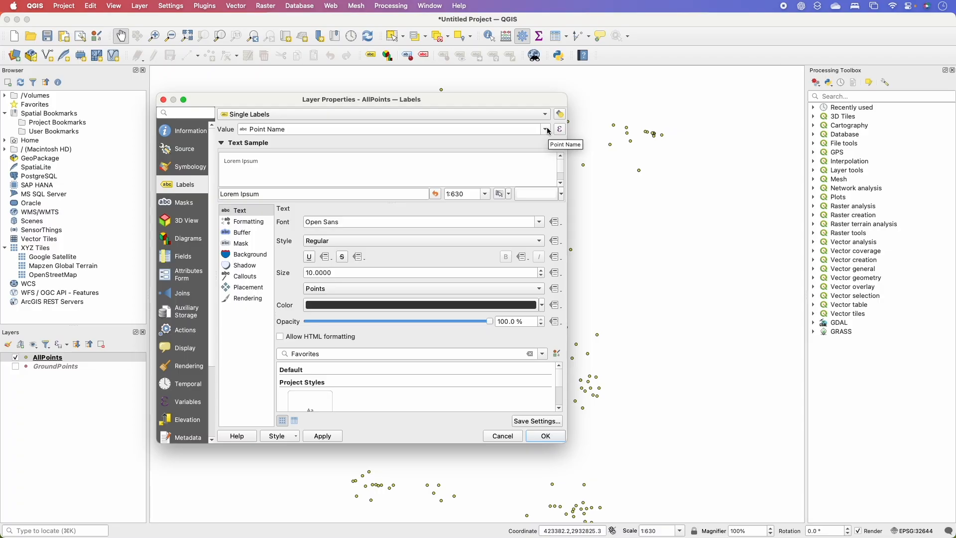
left_click(549, 131)
left_click(399, 139)
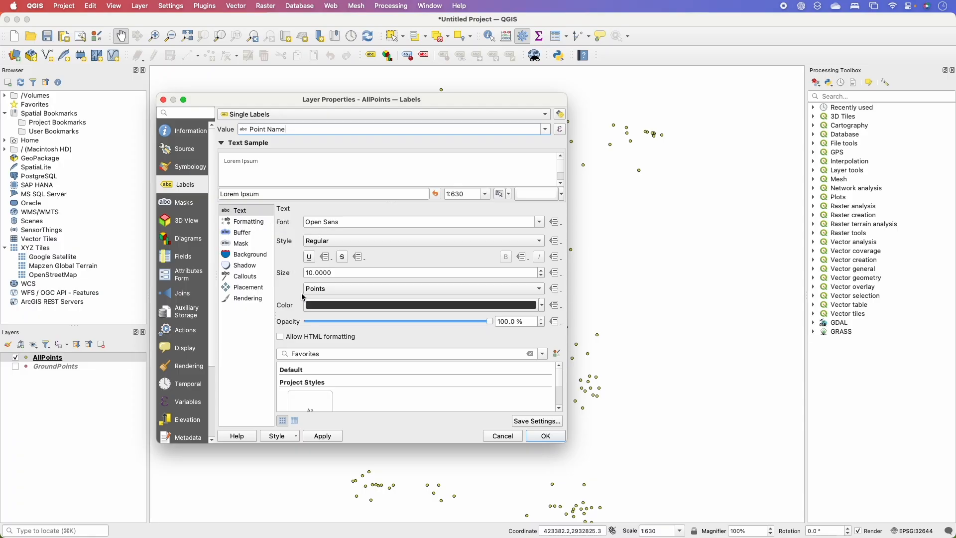
Step: Review the buffer, mask, background and text options of the AllPoints labels and apply the label settings
left_click(250, 233)
left_click(248, 245)
left_click(260, 256)
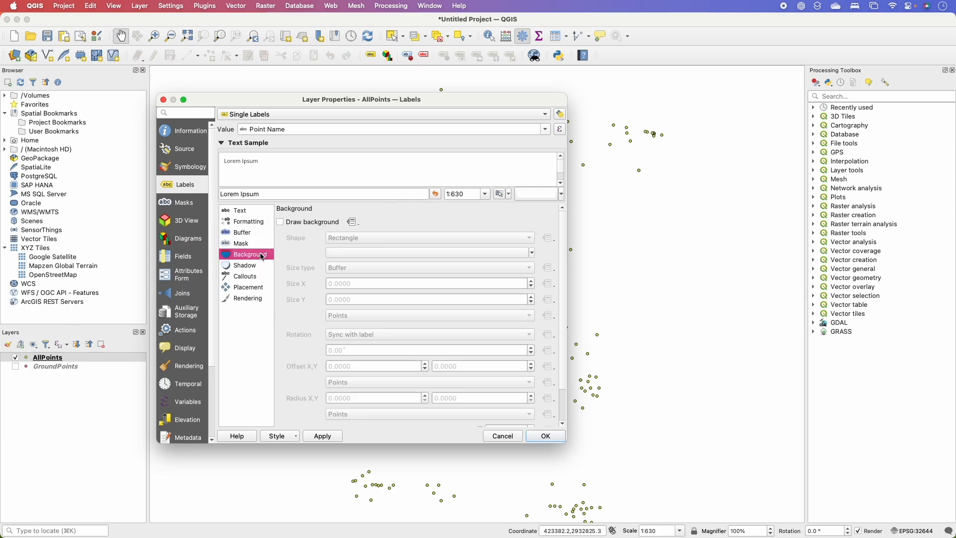
left_click(241, 211)
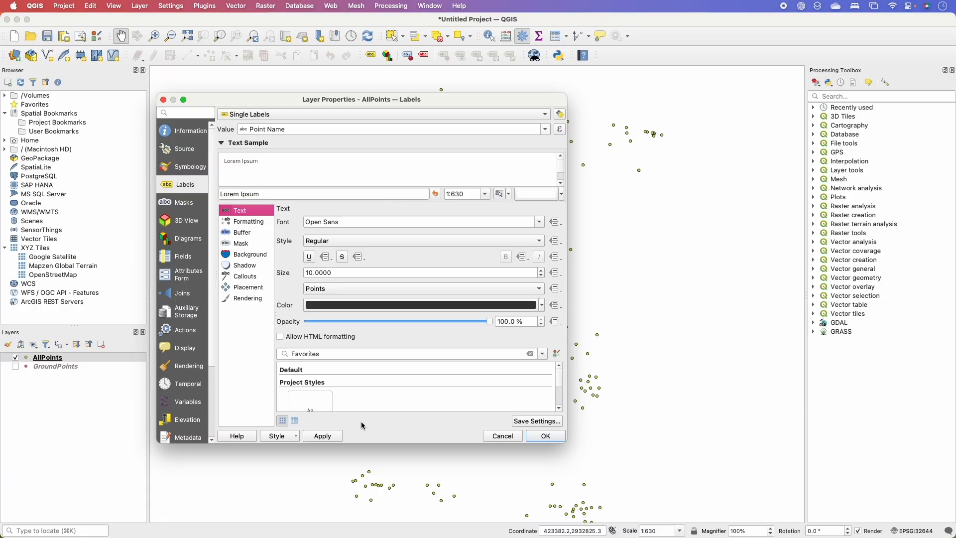
left_click(324, 437)
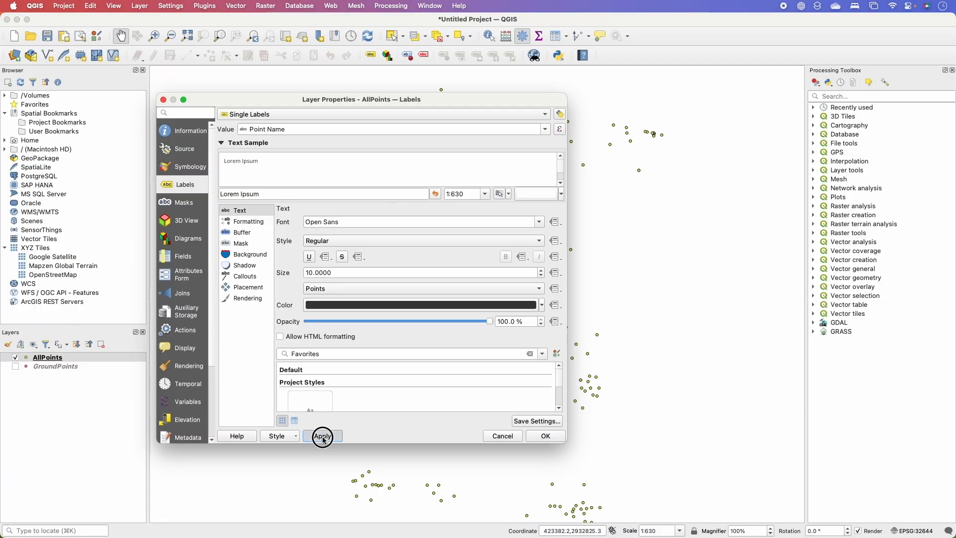
Step: Accept the AllPoints label settings and inspect the labelled points across the map
left_click(556, 436)
mouse_move(572, 356)
left_mouse_down()
mouse_move(574, 315)
mouse_move(584, 364)
left_mouse_up()
left_click_drag(606, 294, 538, 320)
left_click_drag(448, 199, 464, 161)
left_click_drag(499, 339, 541, 288)
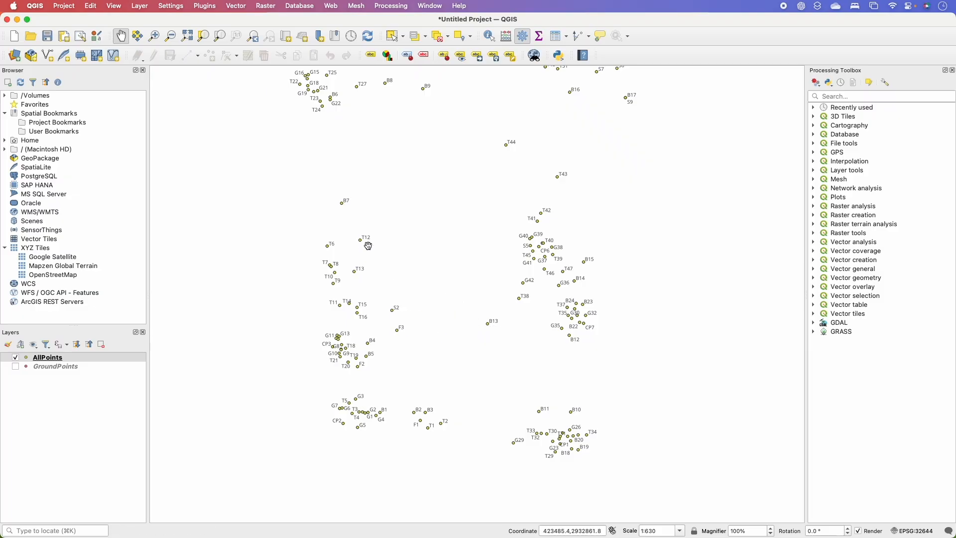
left_click_drag(391, 228, 382, 267)
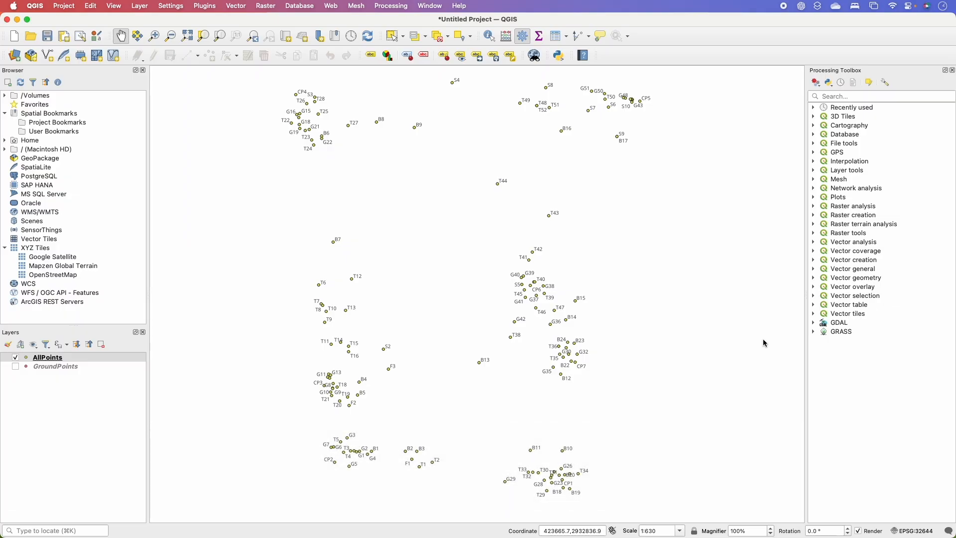
Step: Switch the AllPoints layer's symbology from a single symbol to Categorized
right_click(96, 357)
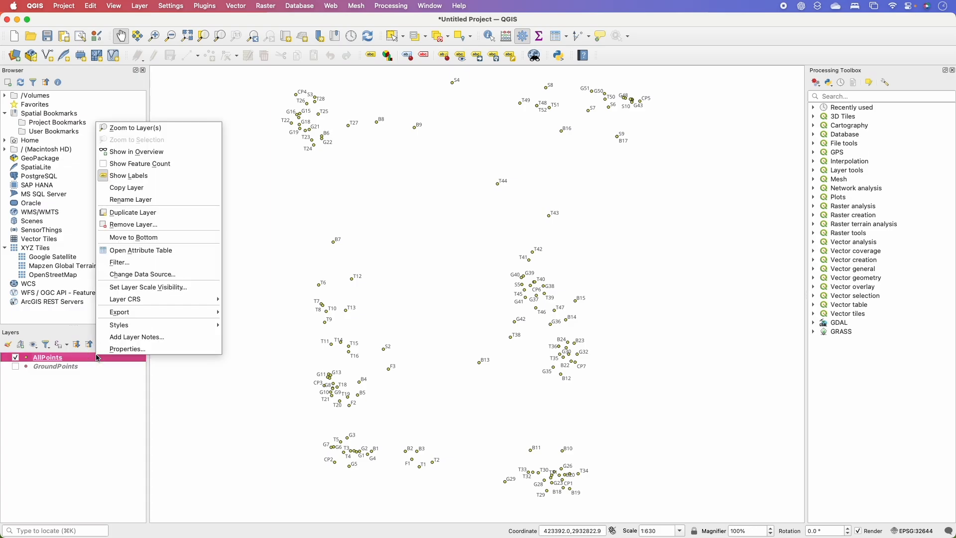
left_click(130, 350)
left_click(194, 172)
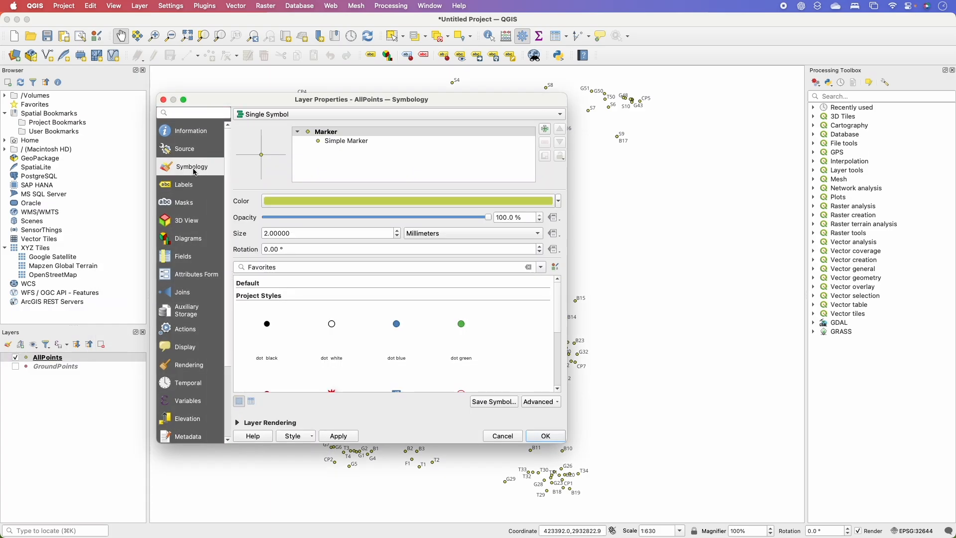
left_click_drag(288, 98, 346, 86)
left_click(344, 105)
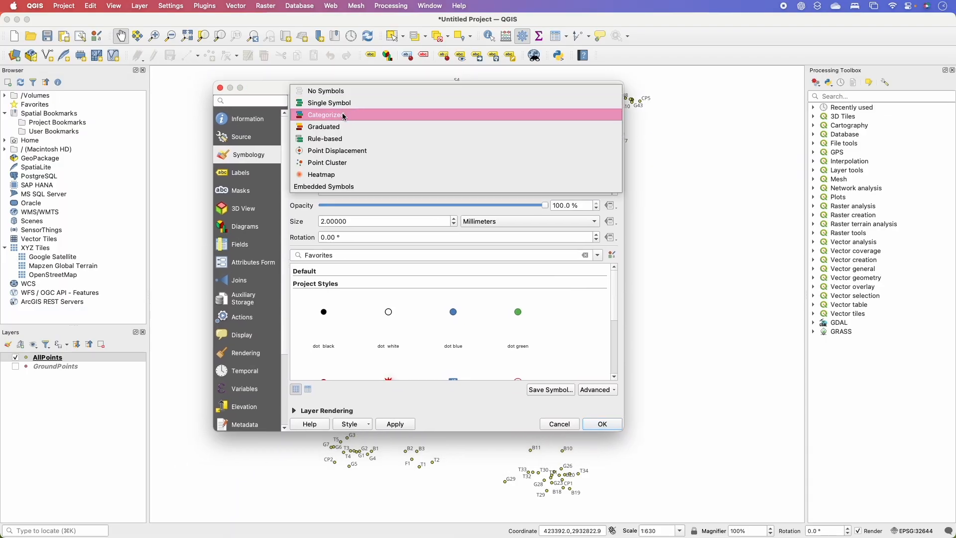
left_click(344, 115)
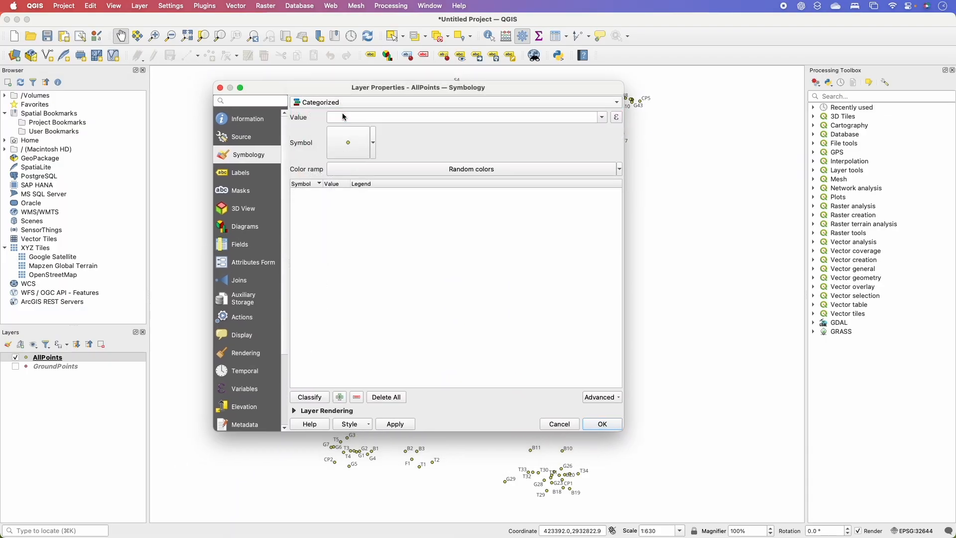
Step: Classify the AllPoints symbols by Point Code with random colors and apply the categories to the map
left_click(603, 118)
left_click(465, 179)
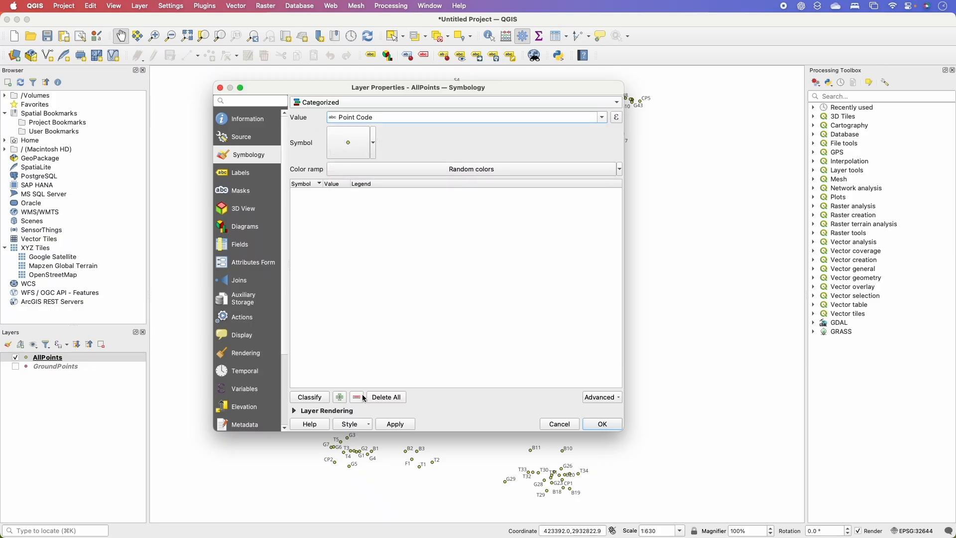
left_click(311, 398)
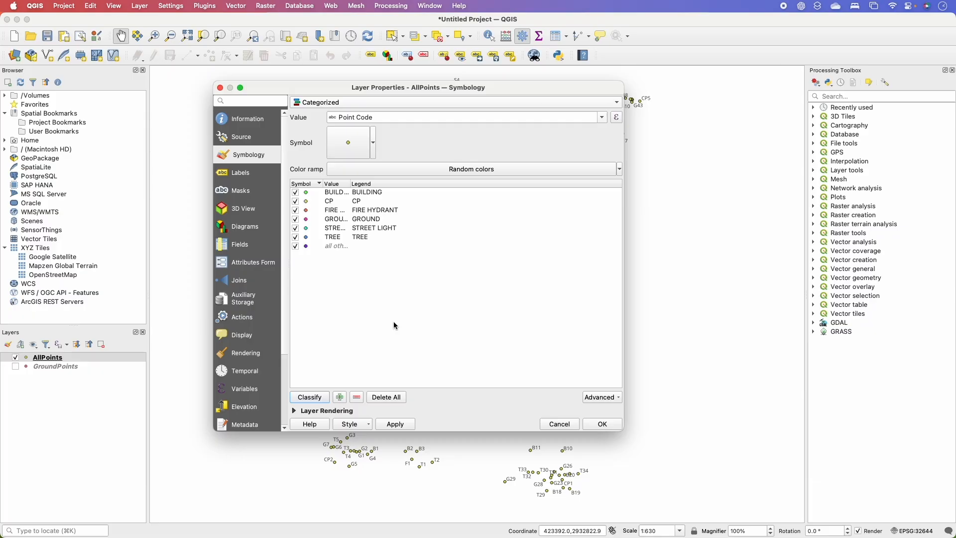
left_click(356, 194)
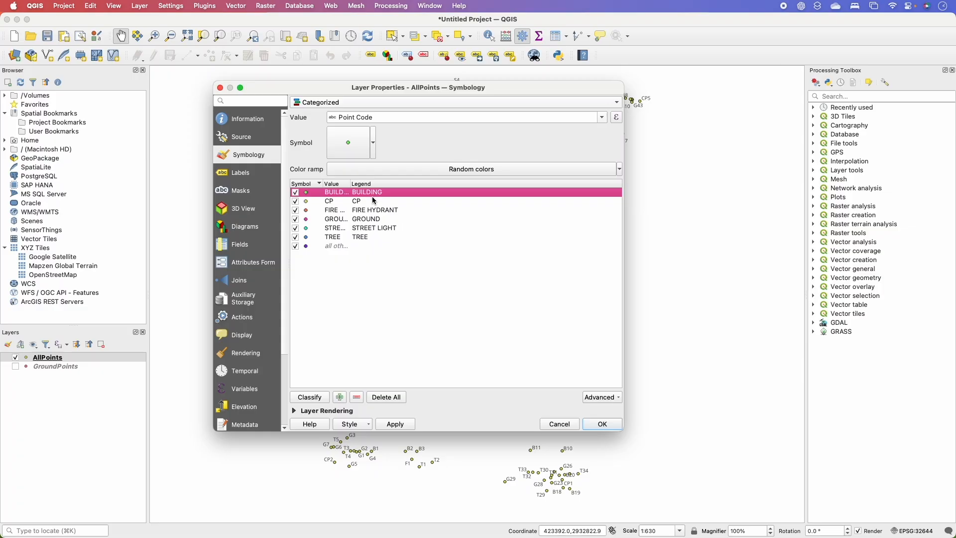
left_click(367, 203)
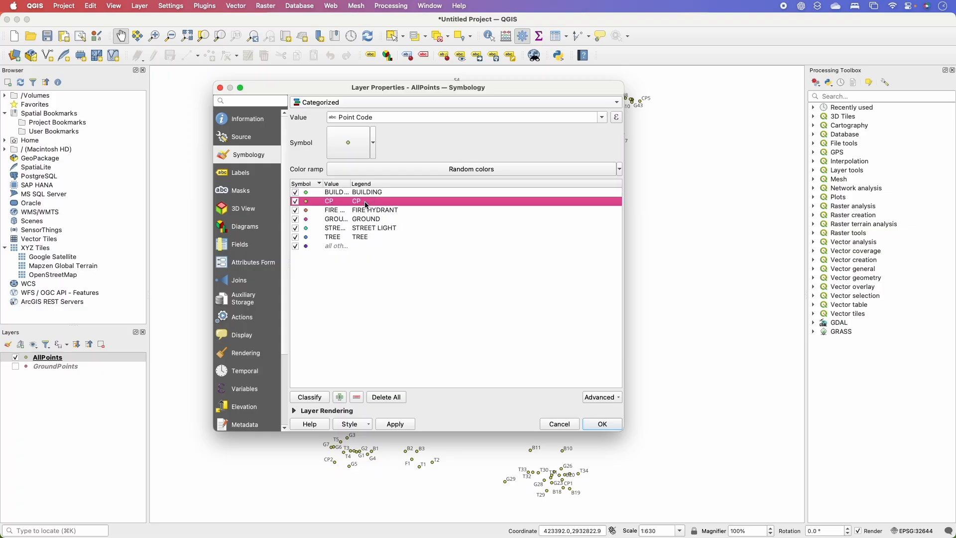
left_click(382, 426)
left_click(600, 426)
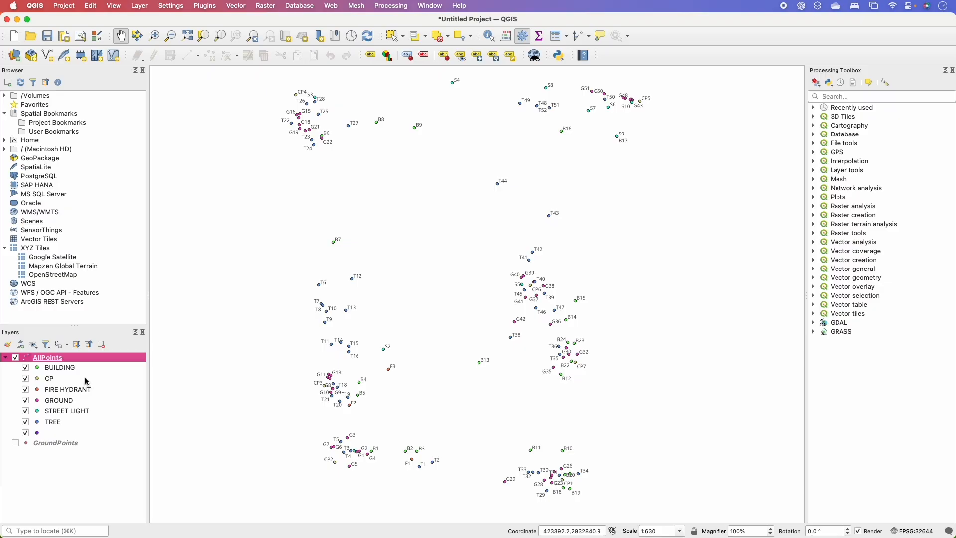
Step: Hide the CP, FIRE HYDRANT, GROUND, STREET LIGHT, TREE and unnamed categories of AllPoints, keeping only BUILDING shown
left_click(68, 382)
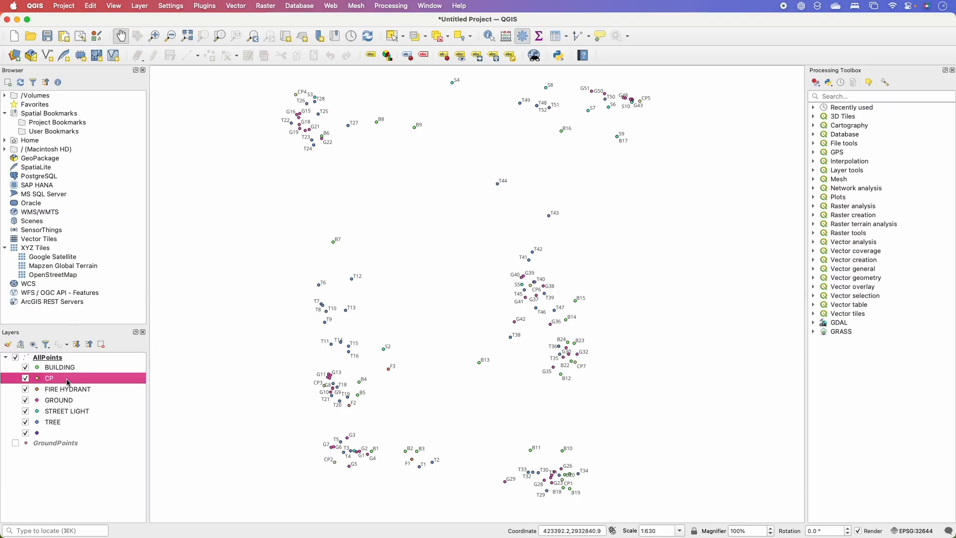
key("space")
key("Down")
key("space")
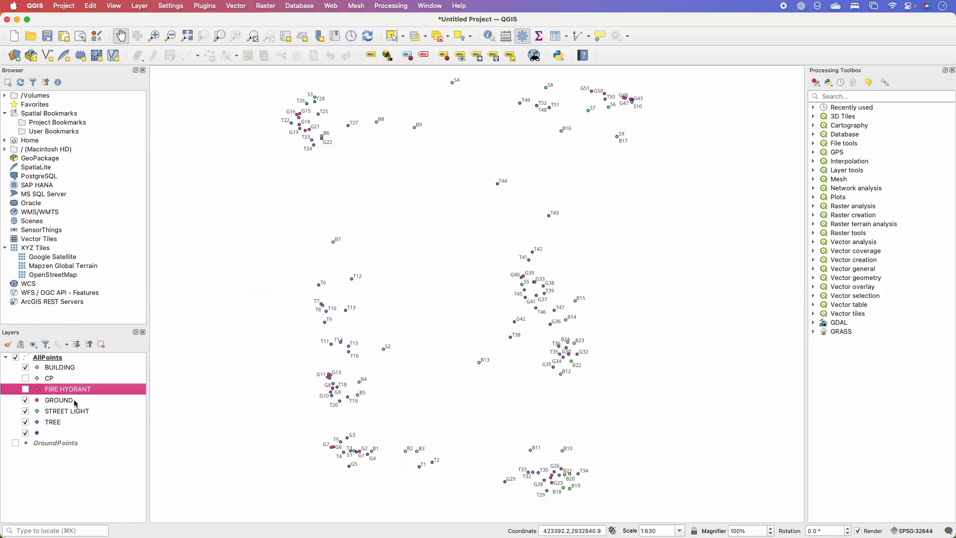
key("Down")
key("space")
key("Down")
key("space")
key("Down")
key("space")
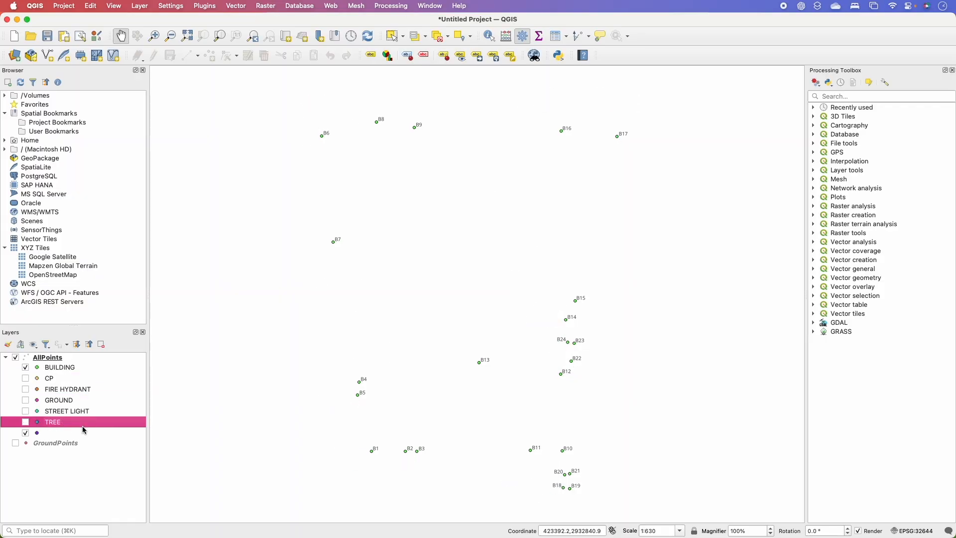
key("Down")
key("space")
Step: Examine how the BUILDING points are laid out across the map
left_click(70, 368)
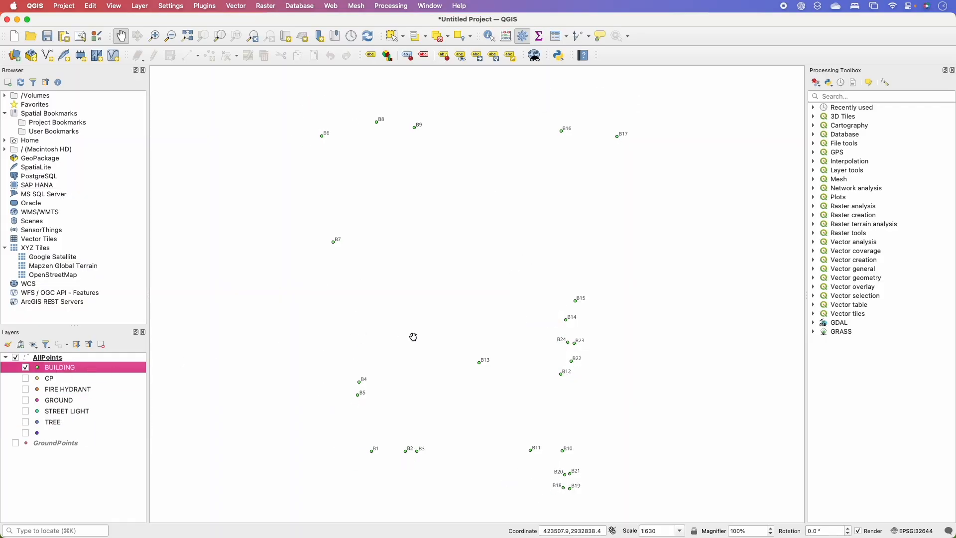
left_click_drag(516, 347, 492, 320)
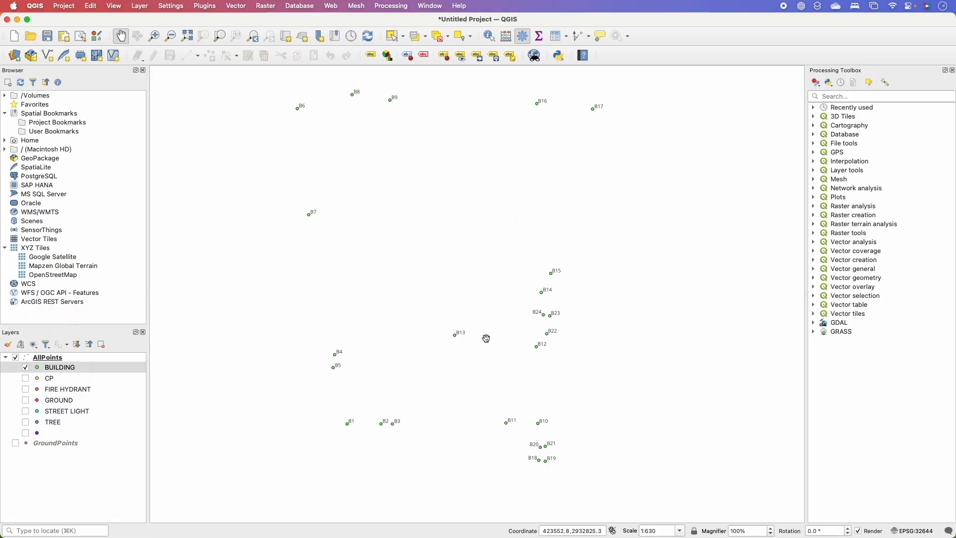
left_click_drag(505, 339, 516, 320)
left_click(103, 367)
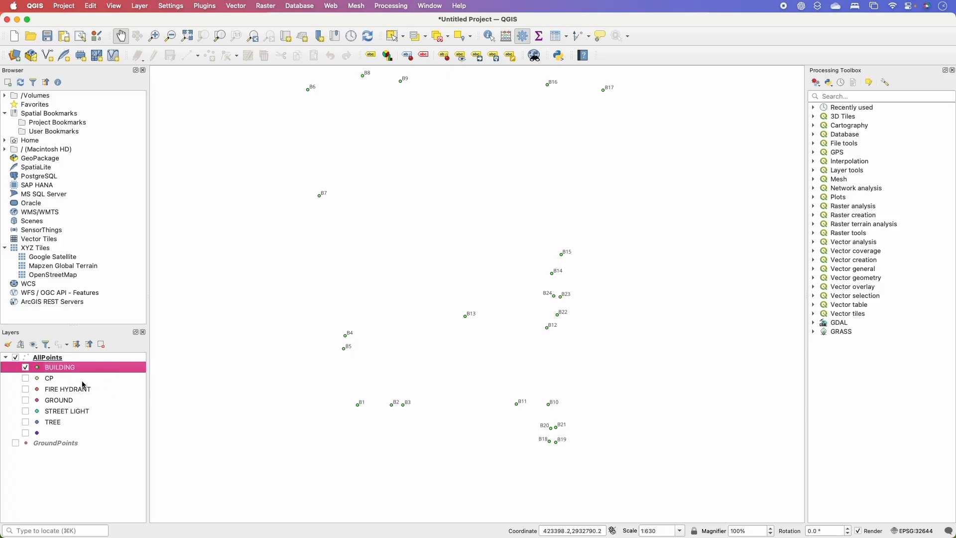
left_click_drag(441, 347, 441, 384)
left_click_drag(453, 293, 454, 326)
left_click_drag(425, 209, 414, 174)
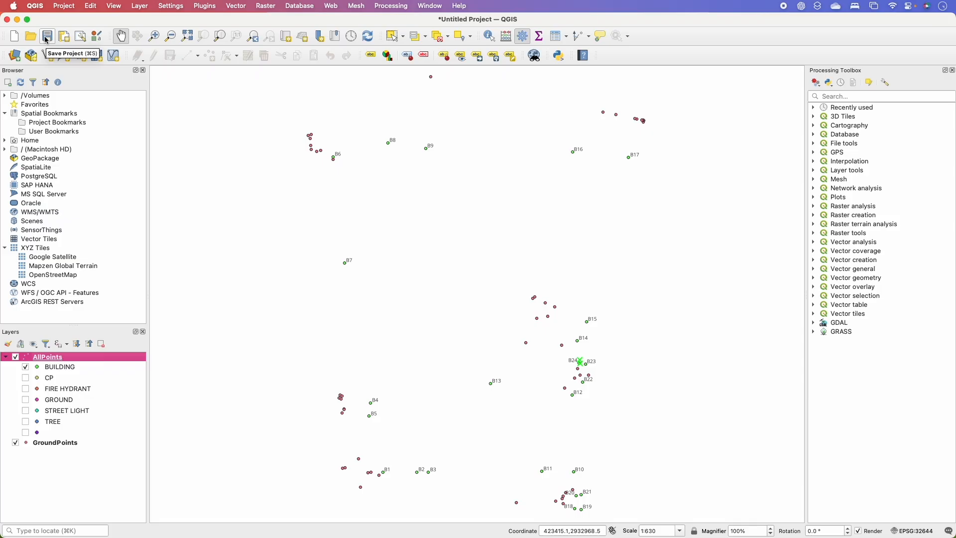
Step: Save the project as Map in the Map_Making folder
left_click(47, 38)
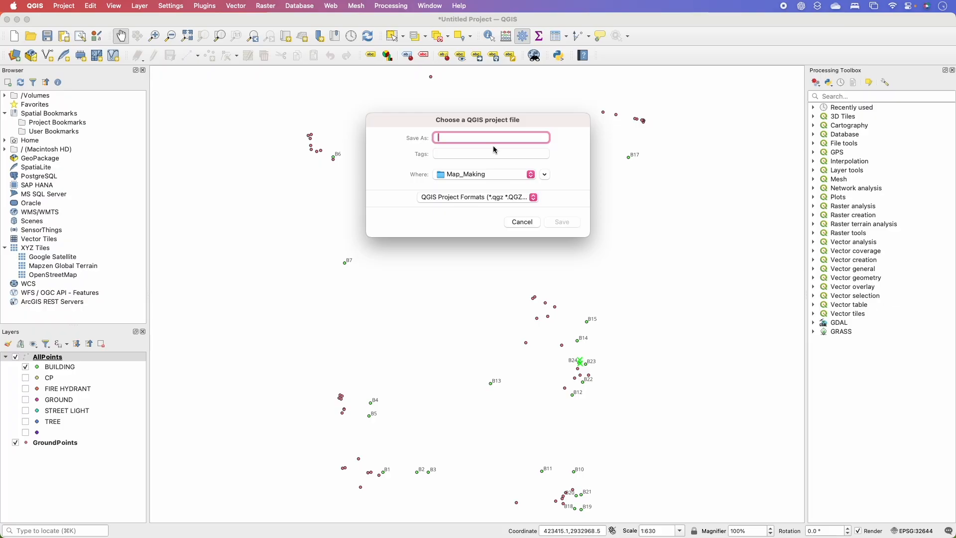
type("Map")
left_click(563, 223)
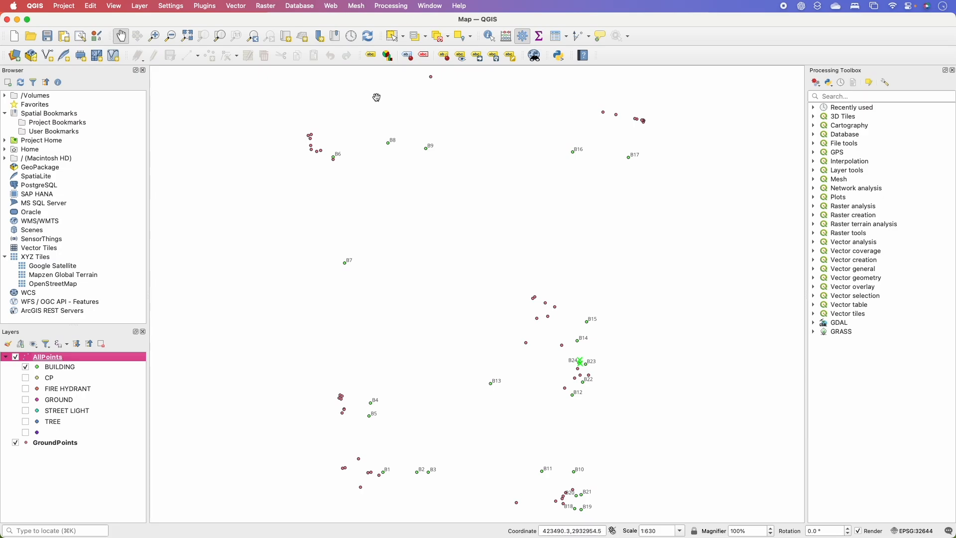
Step: Reopen the saved project Map.qgz from the Map_Making folder
left_click(71, 5)
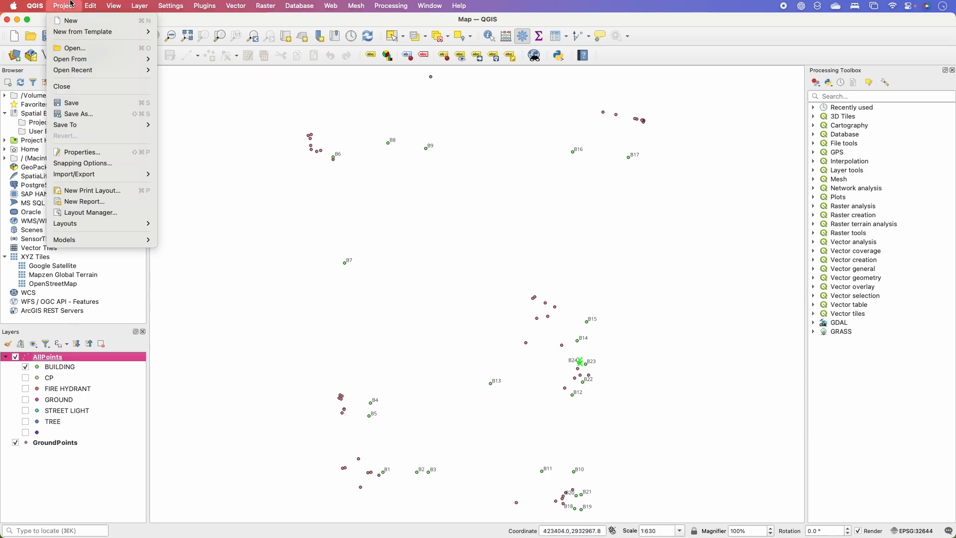
left_click(82, 47)
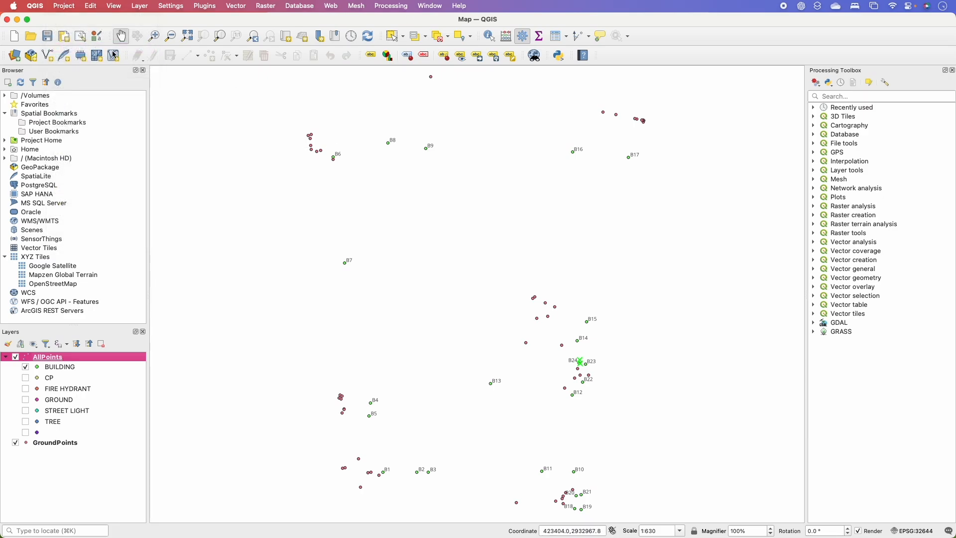
left_click(507, 147)
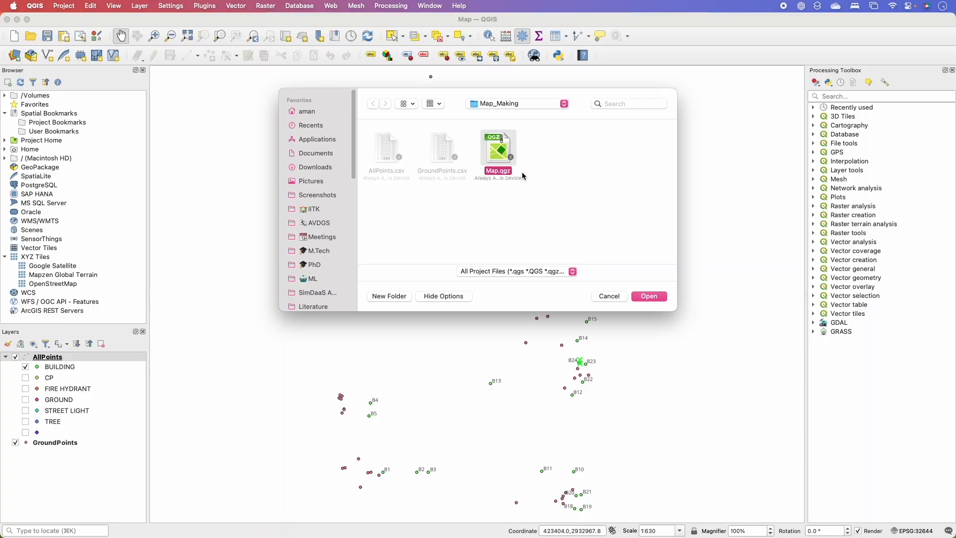
left_click(650, 297)
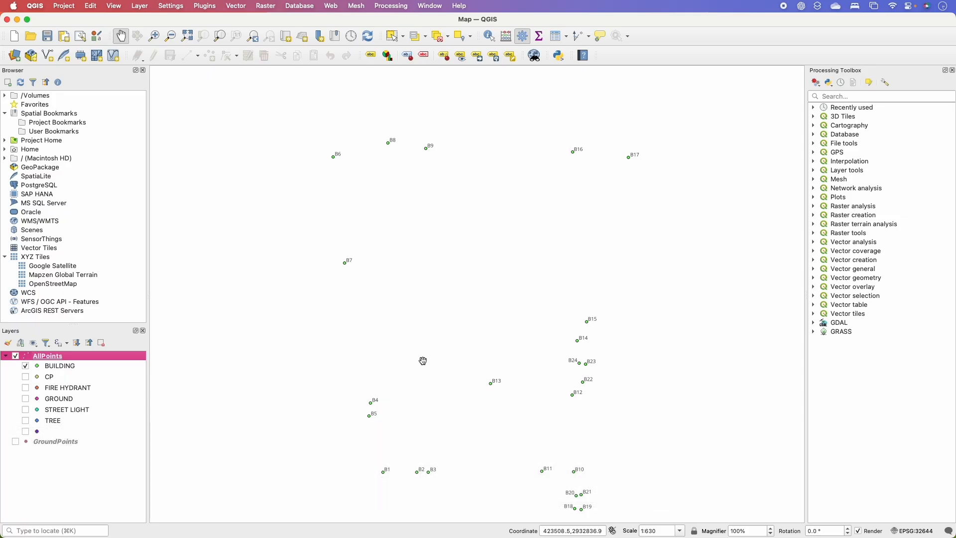
left_click(141, 6)
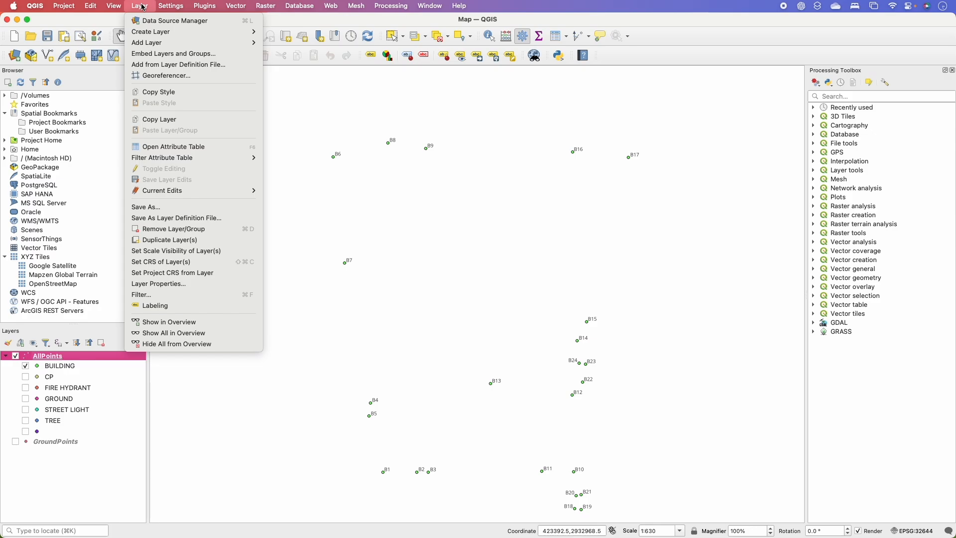
mouse_move(147, 34)
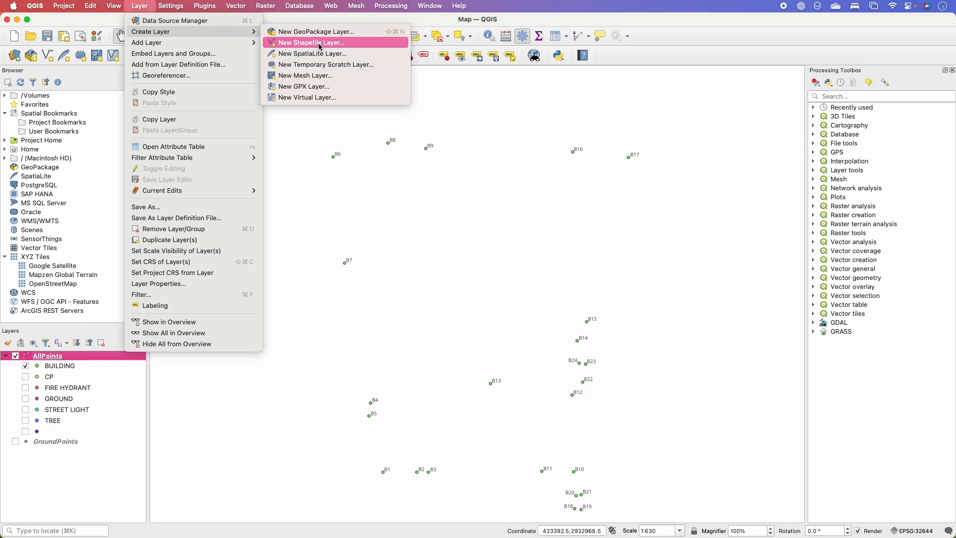
left_click(89, 83)
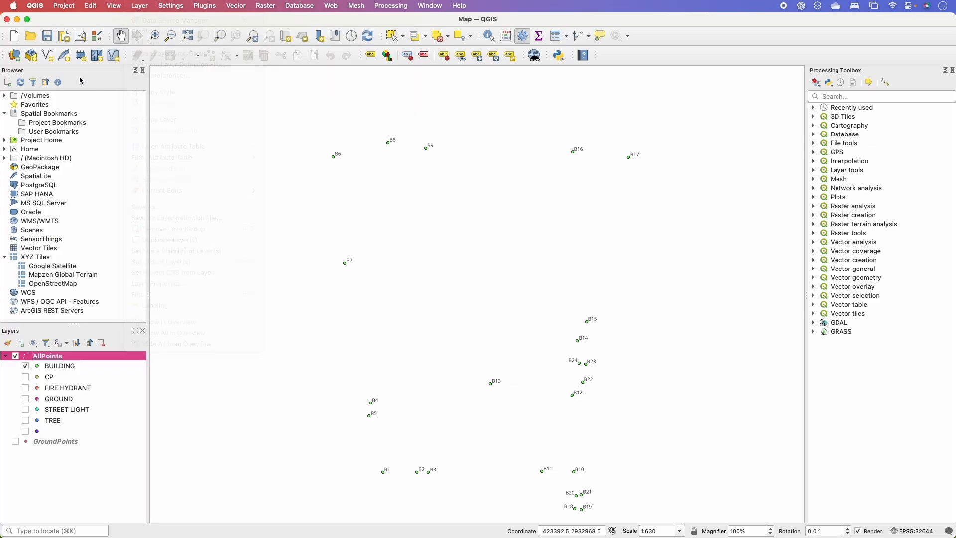
Step: Start a new shapefile layer and set its file name to Building in the Map_Making folder
left_click(49, 59)
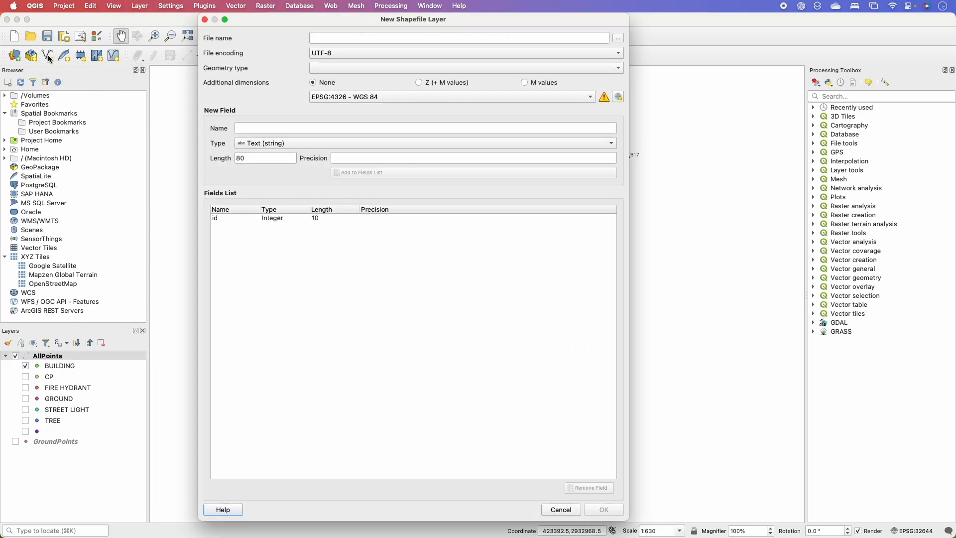
left_click(621, 38)
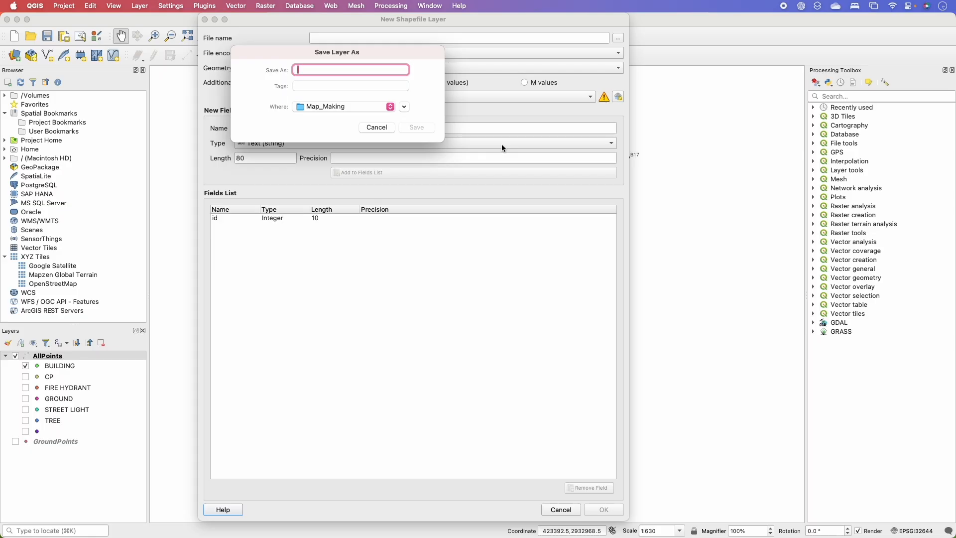
left_click(371, 71)
type("Build")
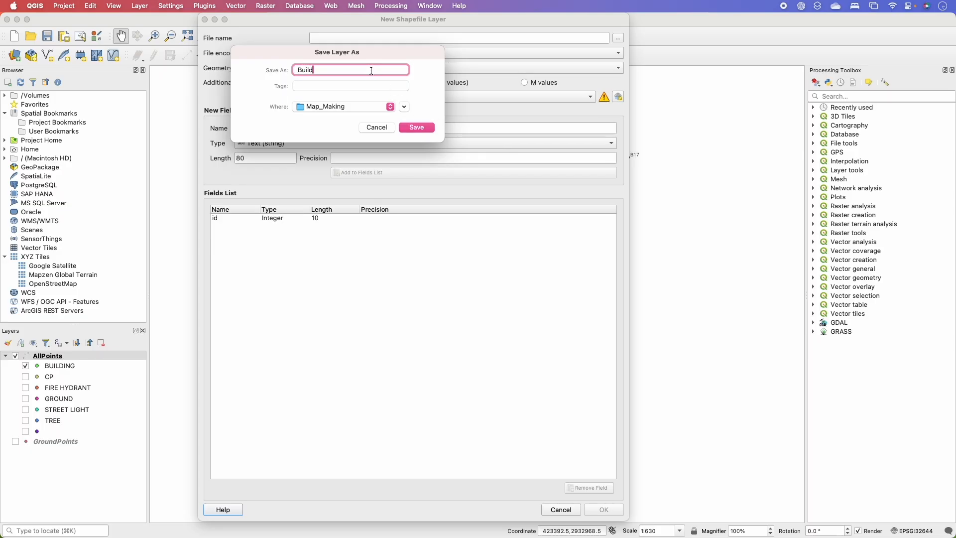
type("ing")
left_click(416, 128)
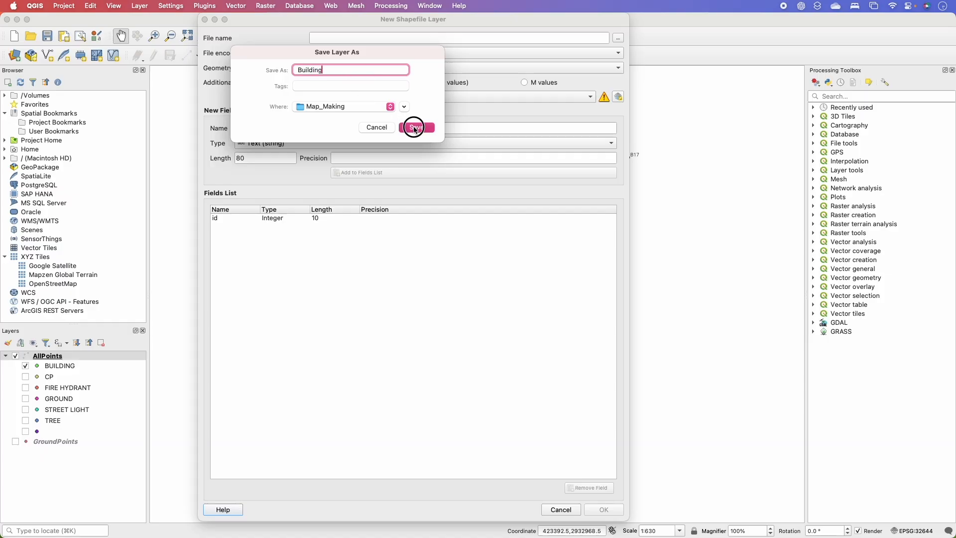
Step: Set the new shapefile's coordinate system to Default CRS: EPSG:4326 - WGS 84 and its geometry type to Polygon
left_click(437, 96)
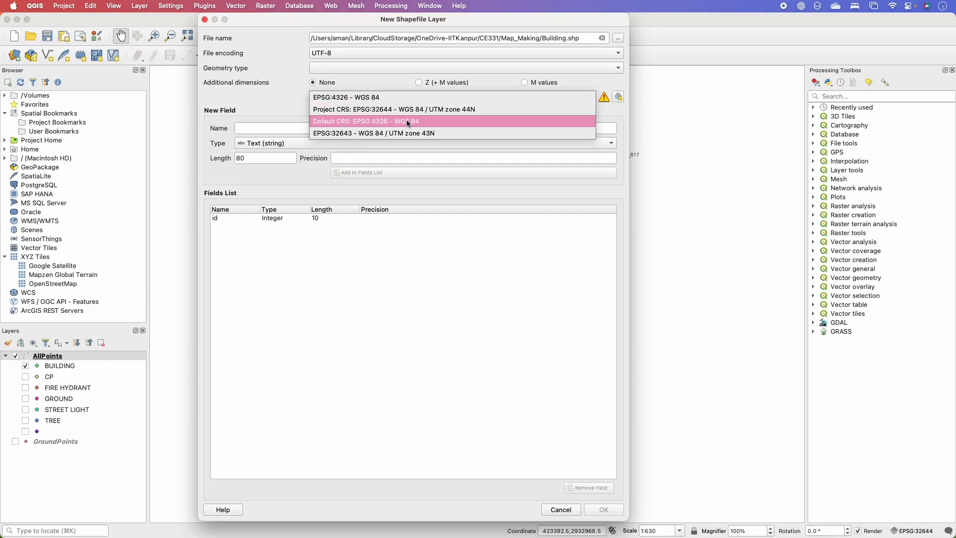
left_click(406, 121)
left_click(365, 68)
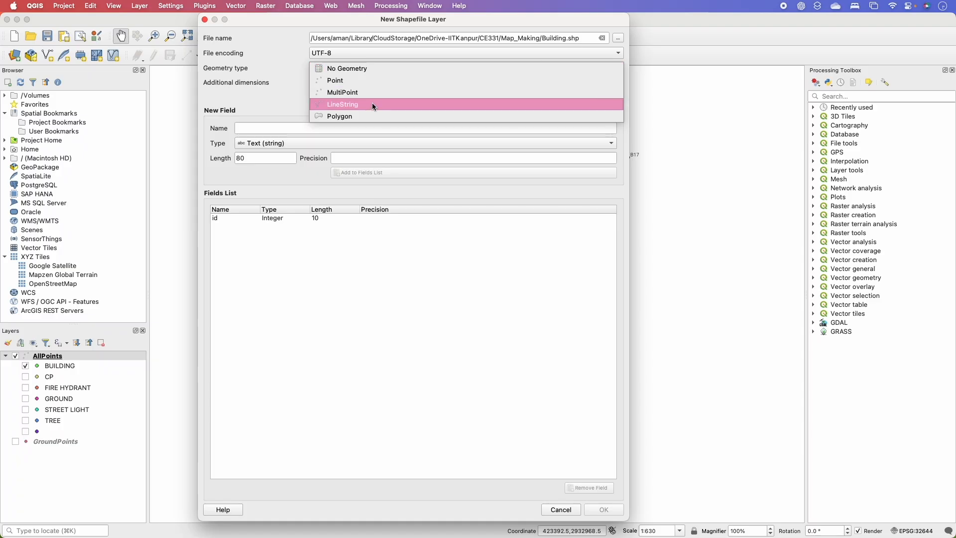
left_click(374, 116)
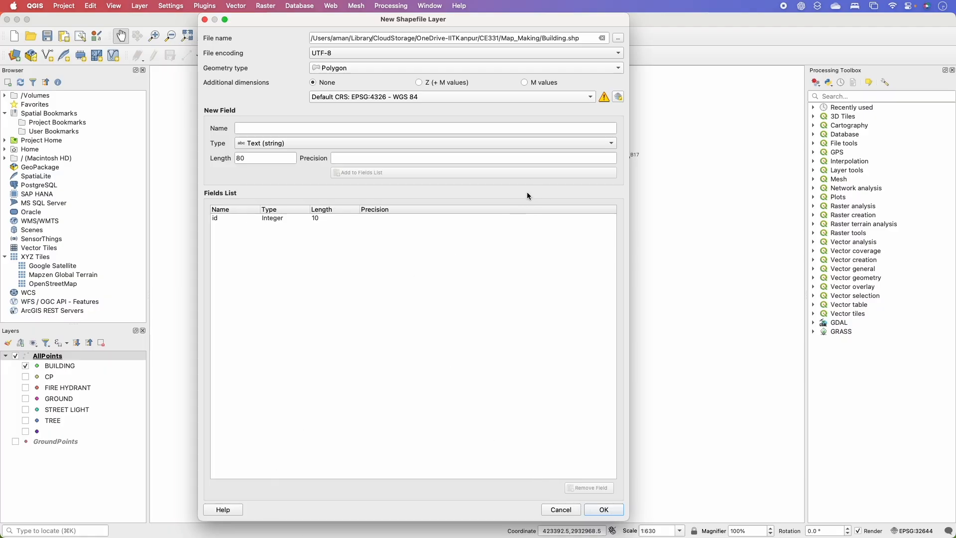
Step: Add a Text (string) field called Name with length 80 to the fields list and create the layer
left_click(252, 219)
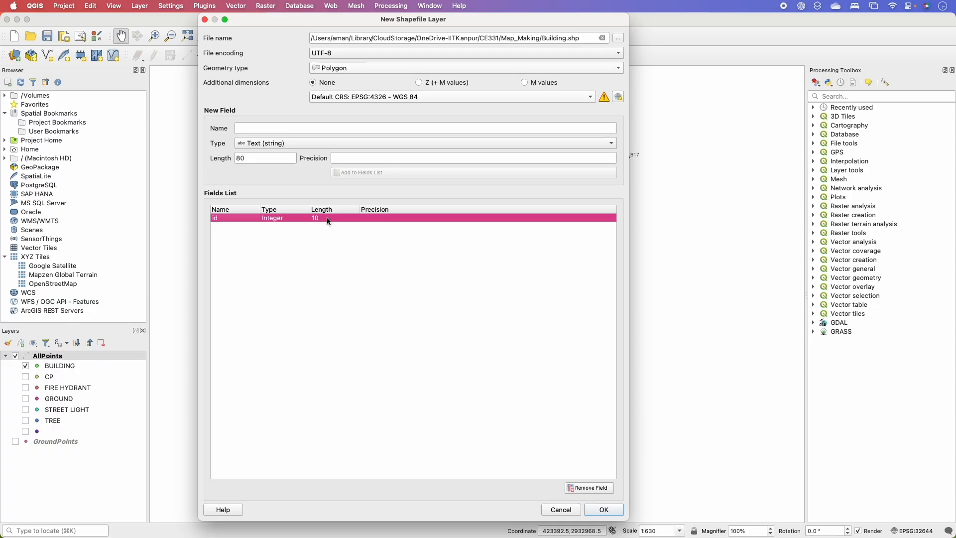
left_click(273, 131)
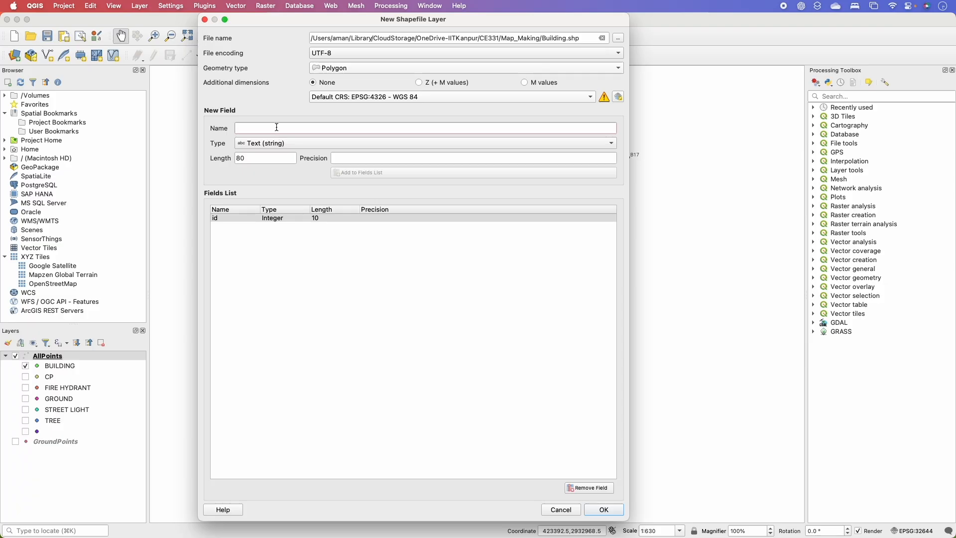
type("Name")
left_click(308, 141)
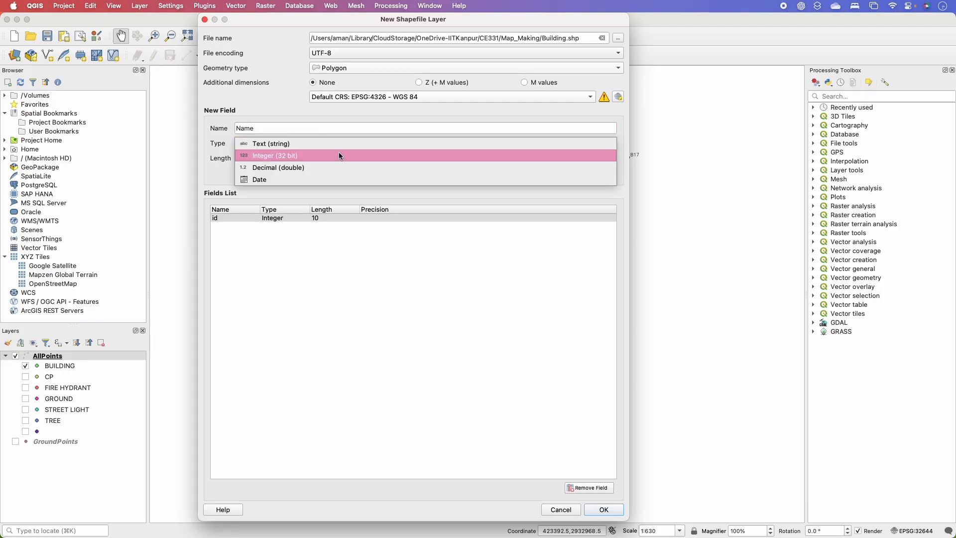
left_click(321, 144)
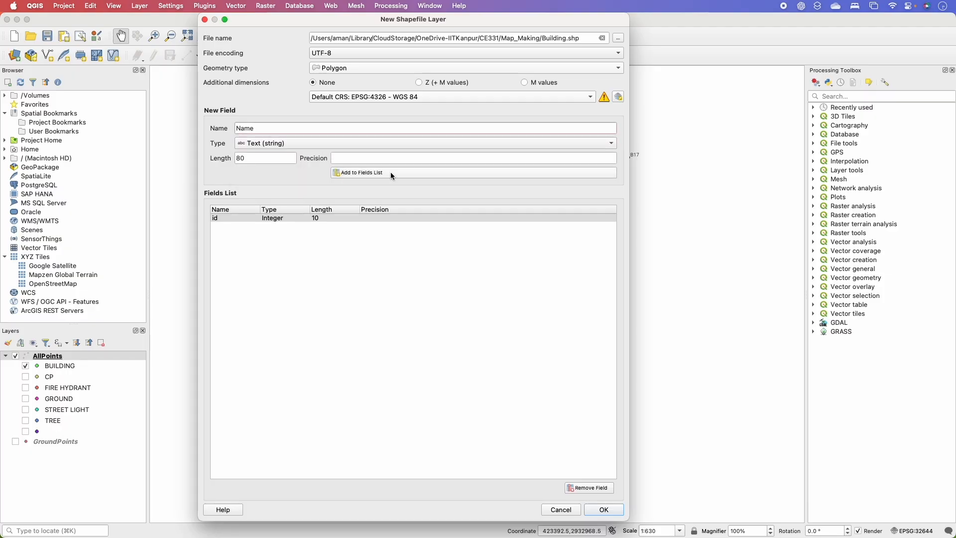
left_click(272, 159)
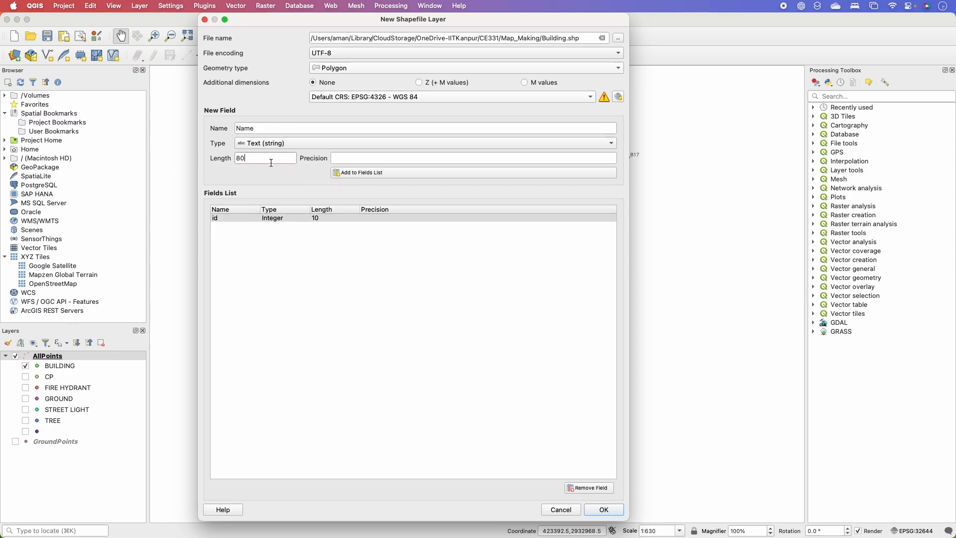
left_click(377, 172)
left_click(234, 227)
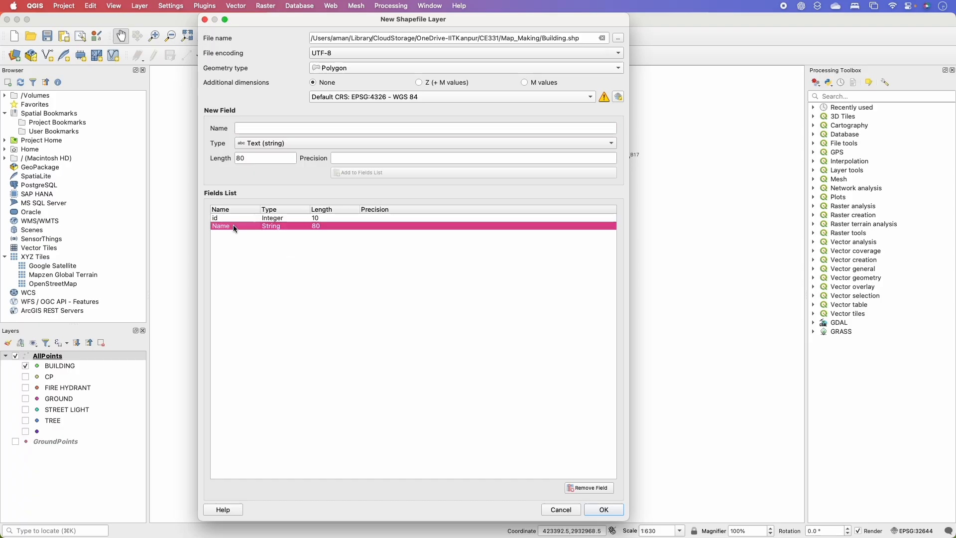
left_click(605, 510)
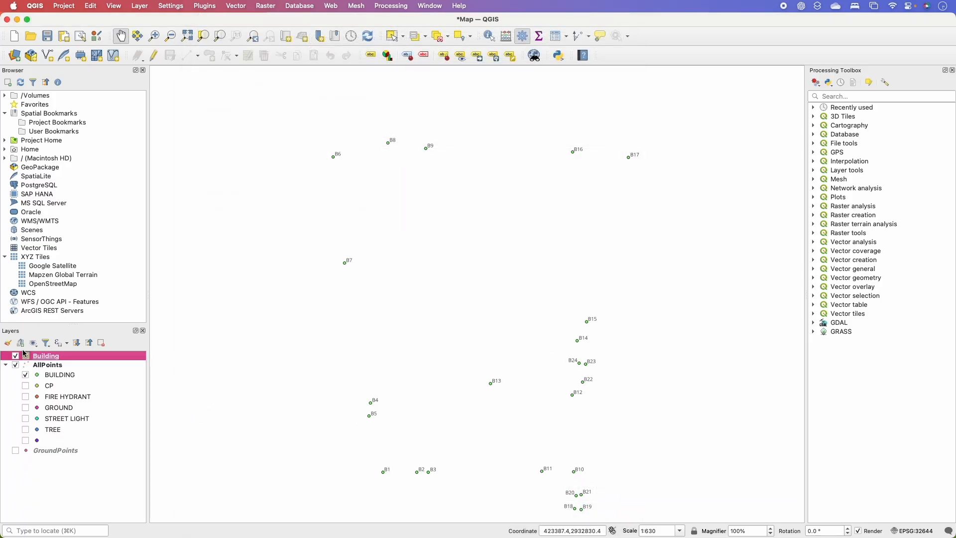
Step: Turn on editing for the Building layer and activate the Add Polygon Feature tool
left_click(77, 358)
left_click(154, 56)
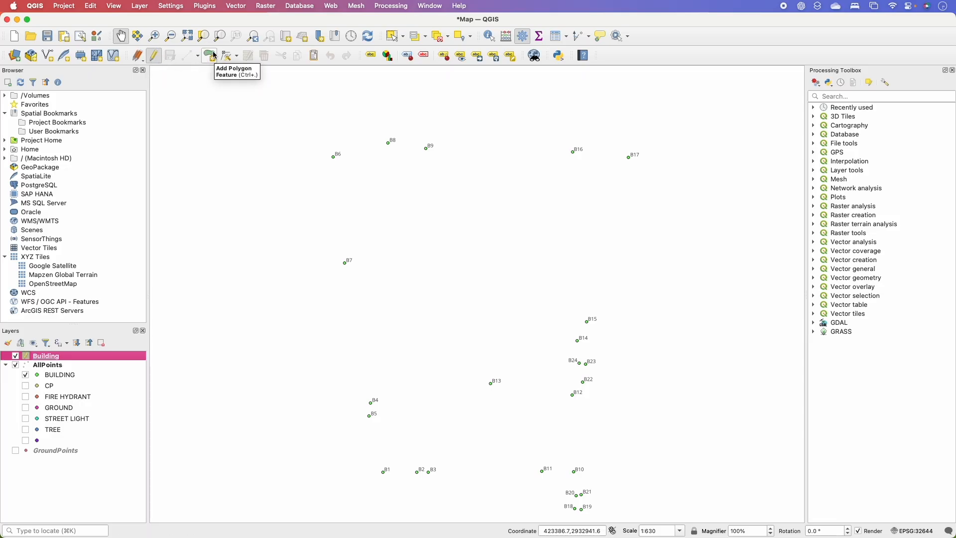
left_click(215, 55)
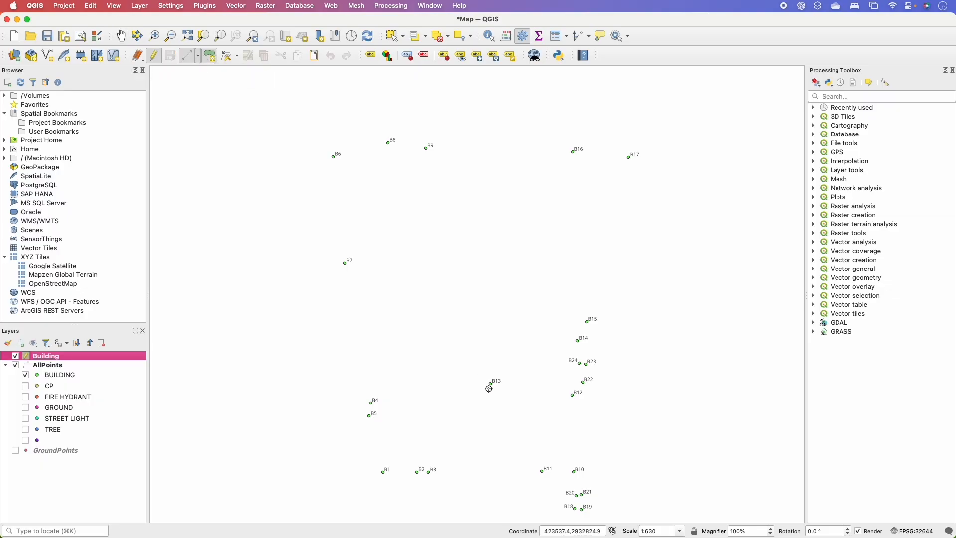
Step: Begin the main building polygon by placing vertices on points B1, B2, B3, B11 and B10
scroll(480, 388, "up", 1)
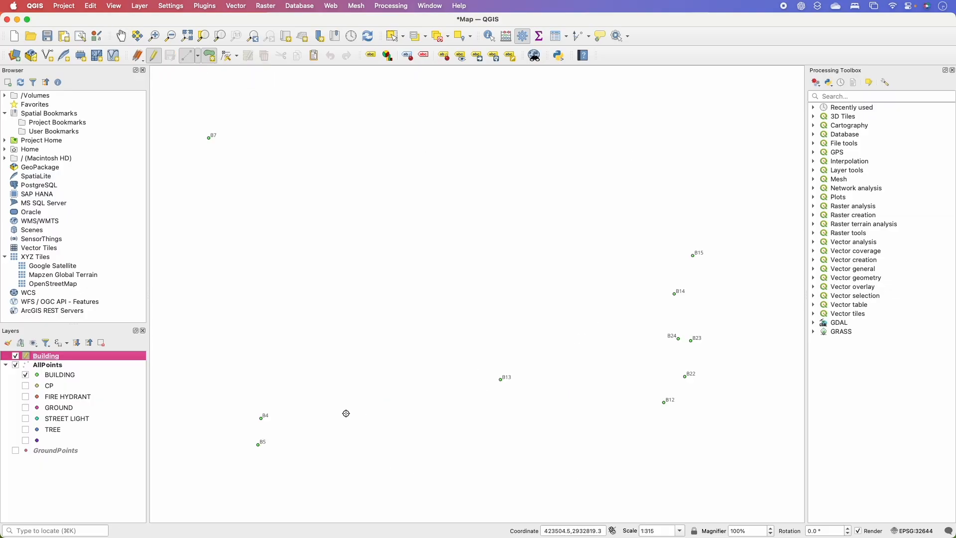
scroll(320, 314, "down", 1)
scroll(319, 313, "up", 1)
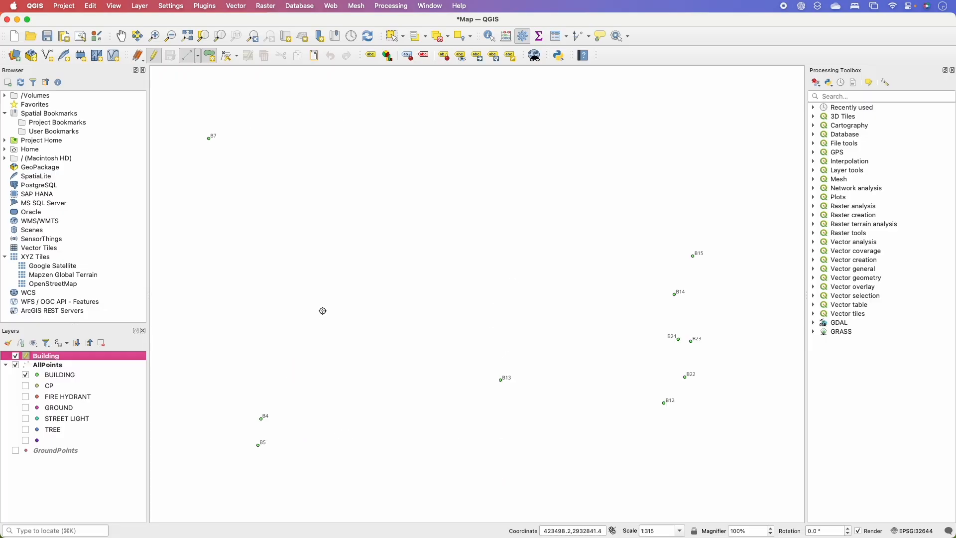
left_click(124, 39)
left_click_drag(429, 365, 430, 221)
left_click_drag(470, 357, 454, 325)
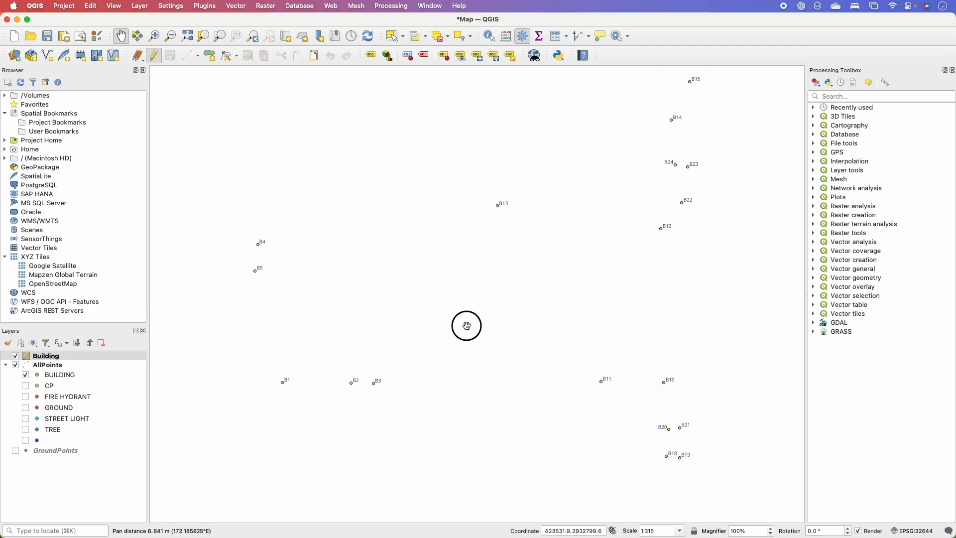
left_click(210, 59)
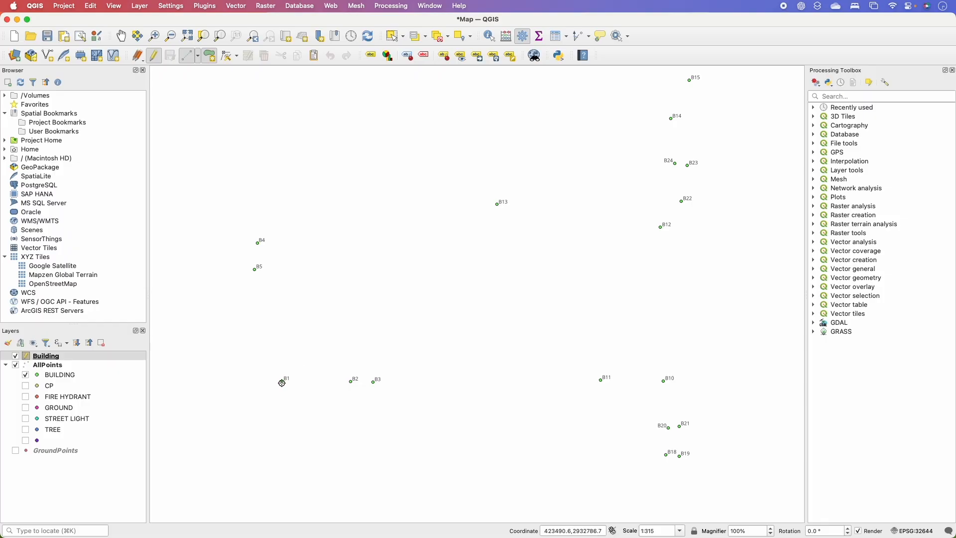
left_click(282, 382)
left_click(352, 382)
left_click(375, 382)
left_click(601, 379)
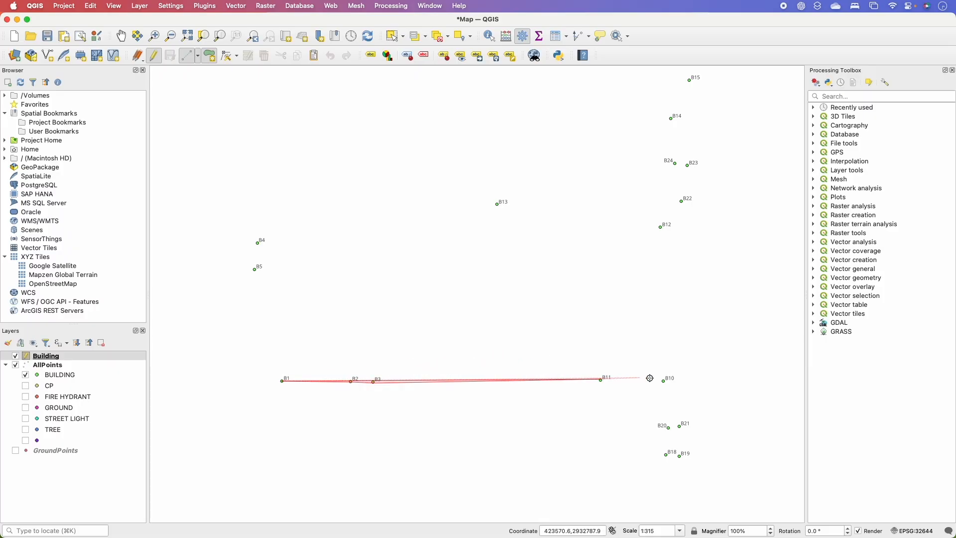
left_click(663, 381)
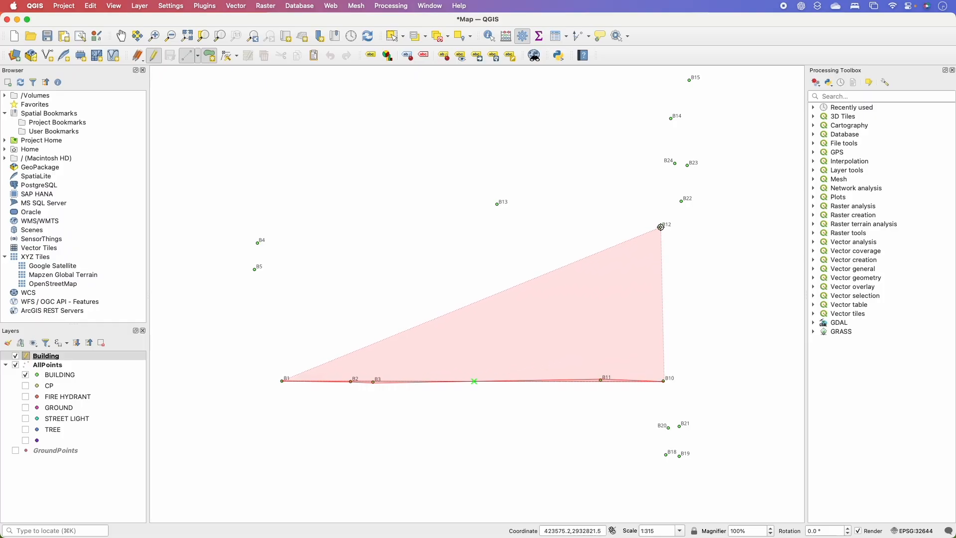
Step: Continue the main building outline through points B12, B13, B4 and B5
scroll(661, 228, "up", 1)
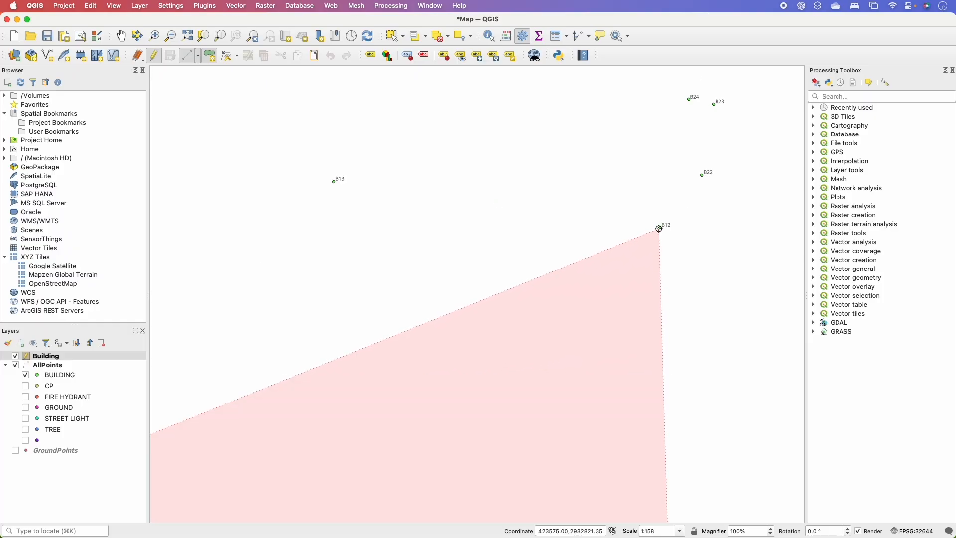
left_click(661, 227)
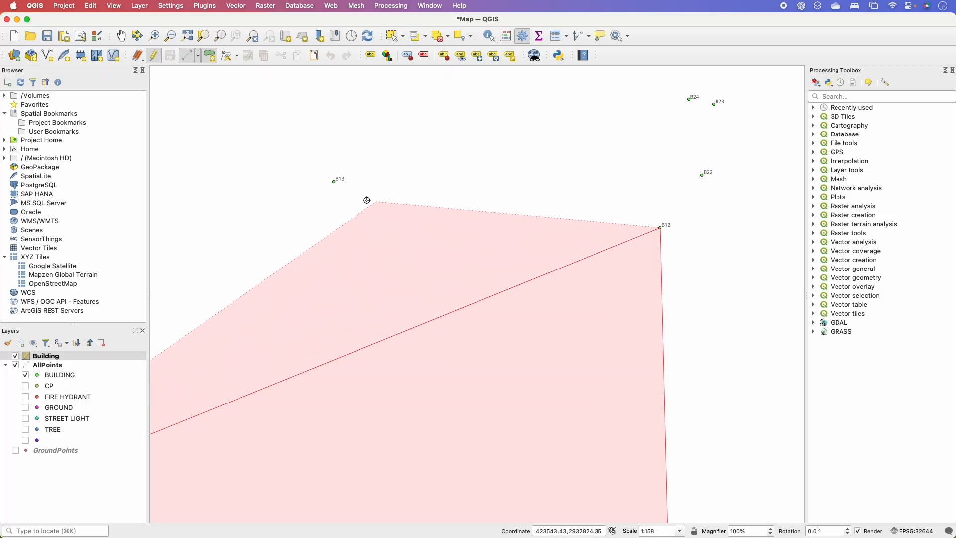
left_click(333, 184)
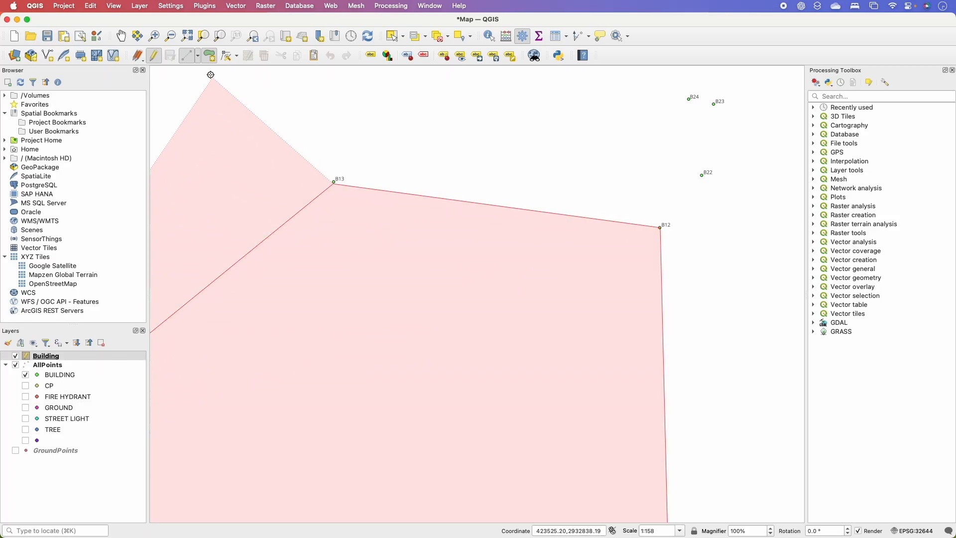
left_click(120, 36)
left_click_drag(260, 149, 553, 147)
left_click_drag(354, 161, 515, 117)
left_click_drag(441, 168, 382, 149)
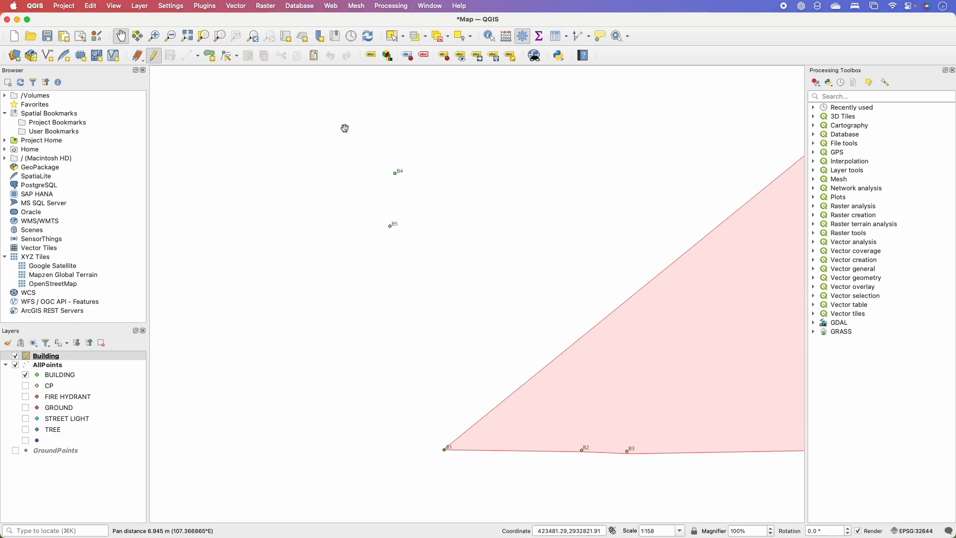
left_click(209, 57)
left_click(395, 173)
left_click(391, 224)
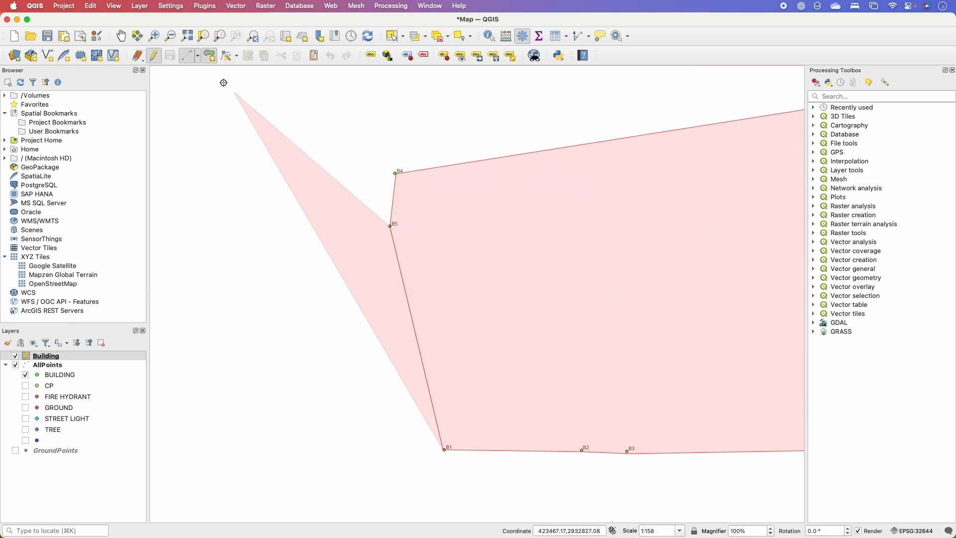
Step: Close the main building outline with vertices on B1 and B5 and finish the polygon
left_click(121, 35)
left_click_drag(473, 169, 361, 181)
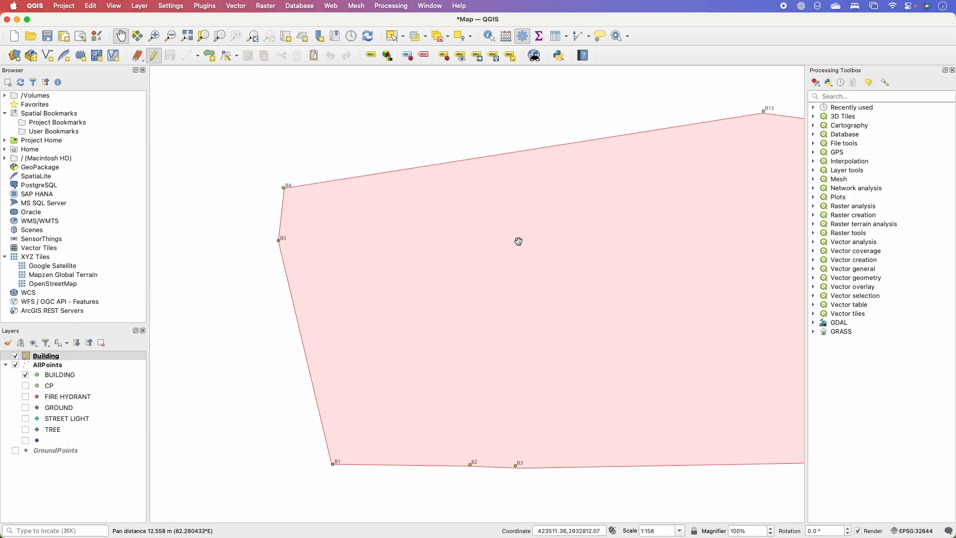
scroll(521, 241, "down", 1)
left_click_drag(522, 241, 469, 241)
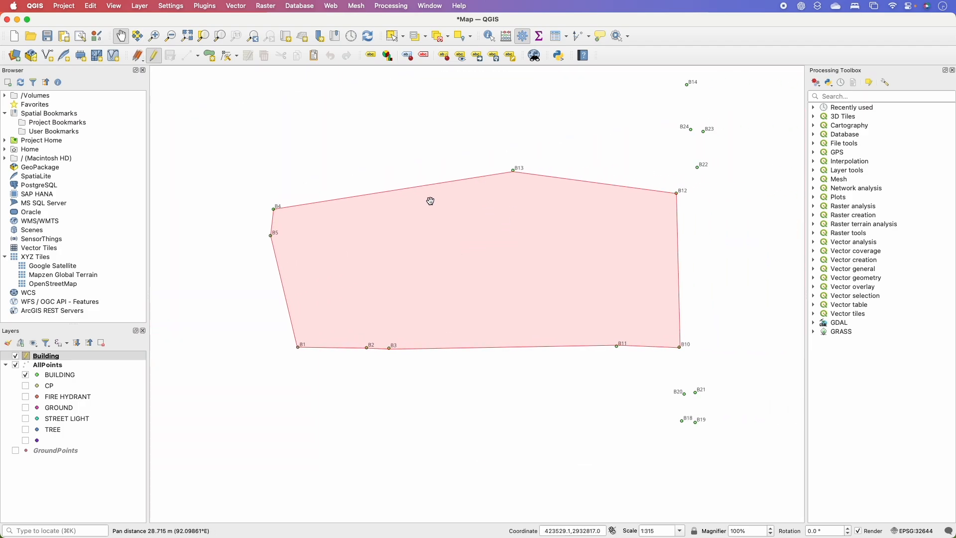
left_click(209, 56)
left_click(298, 346)
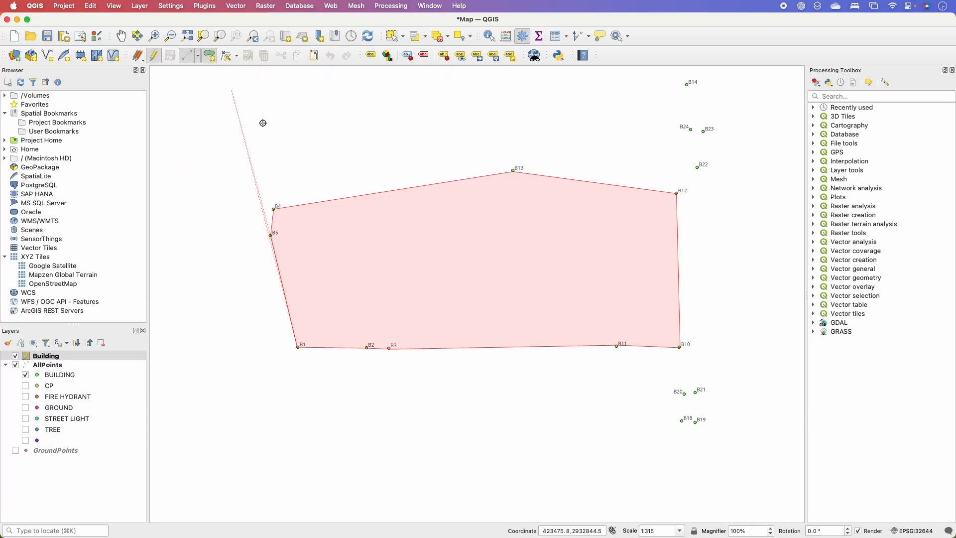
left_click(271, 236)
right_click(398, 234)
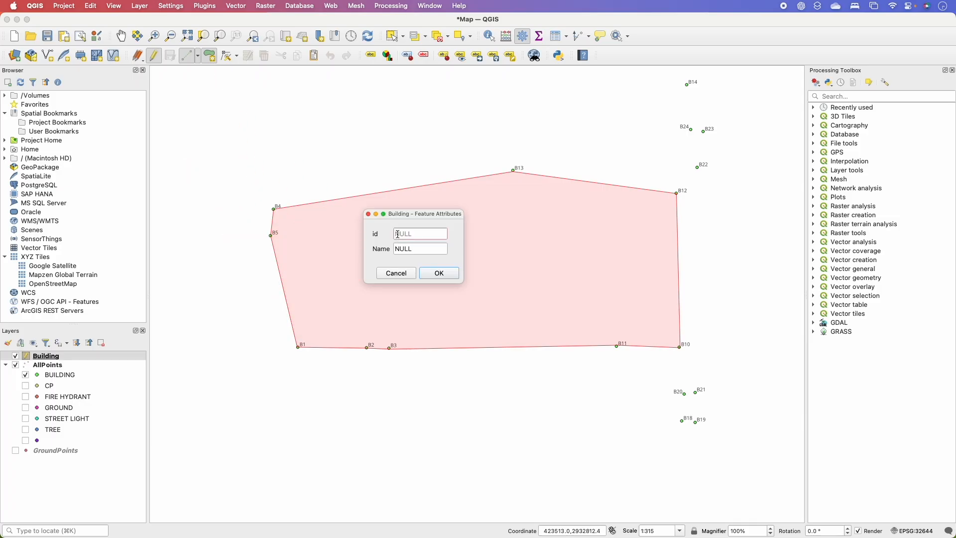
Step: Give the main building polygon id 1 and the name BUILDING NAME
type("1")
left_click(421, 247)
type("BUUILDING NAME")
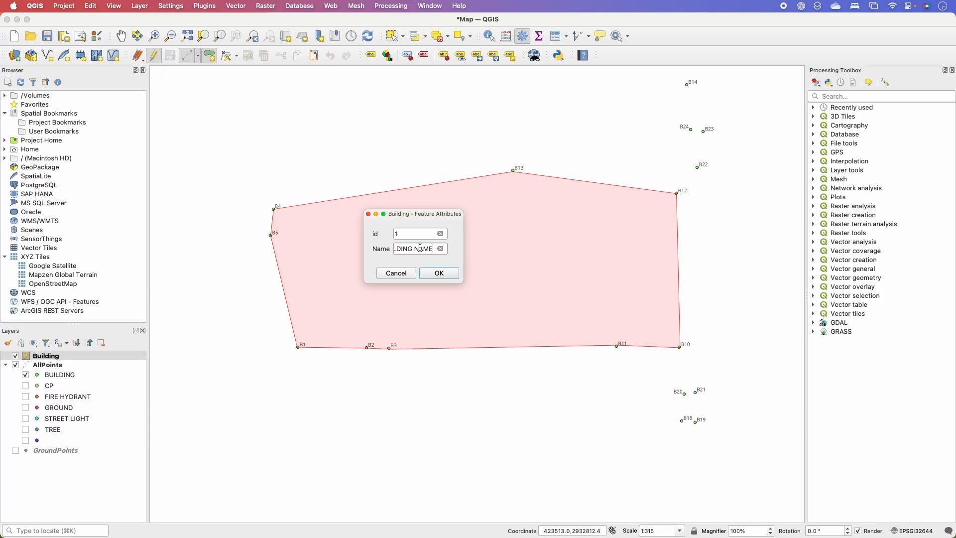
left_click(441, 274)
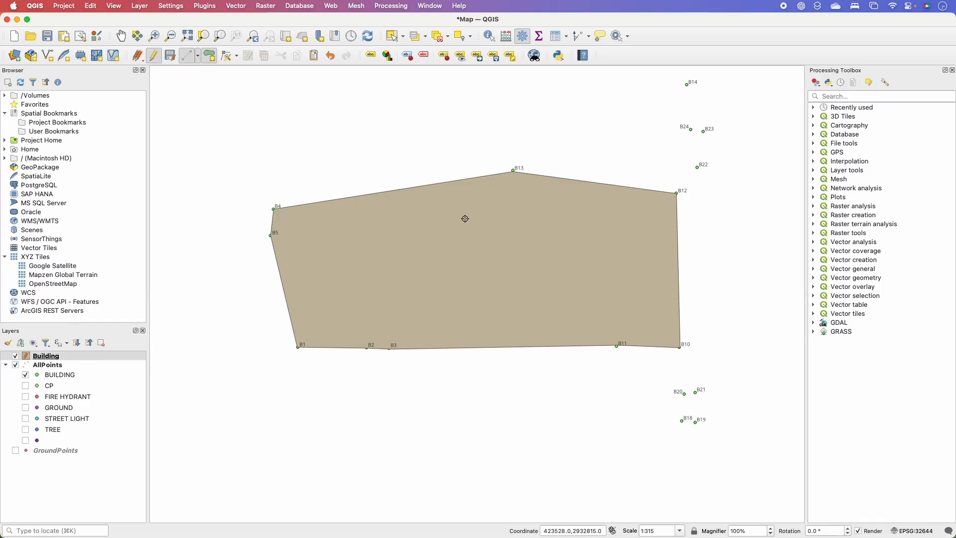
Step: Draw a small building polygon through points B20, B21, B19 and B18 and give it id 1
left_click(211, 57)
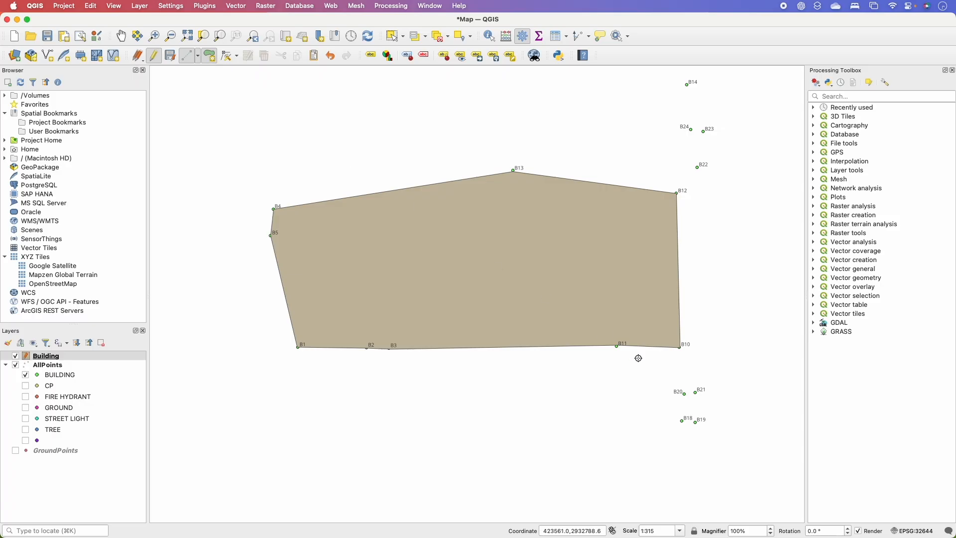
left_click(685, 393)
left_click(698, 392)
left_click(696, 422)
left_click(682, 422)
right_click(683, 421)
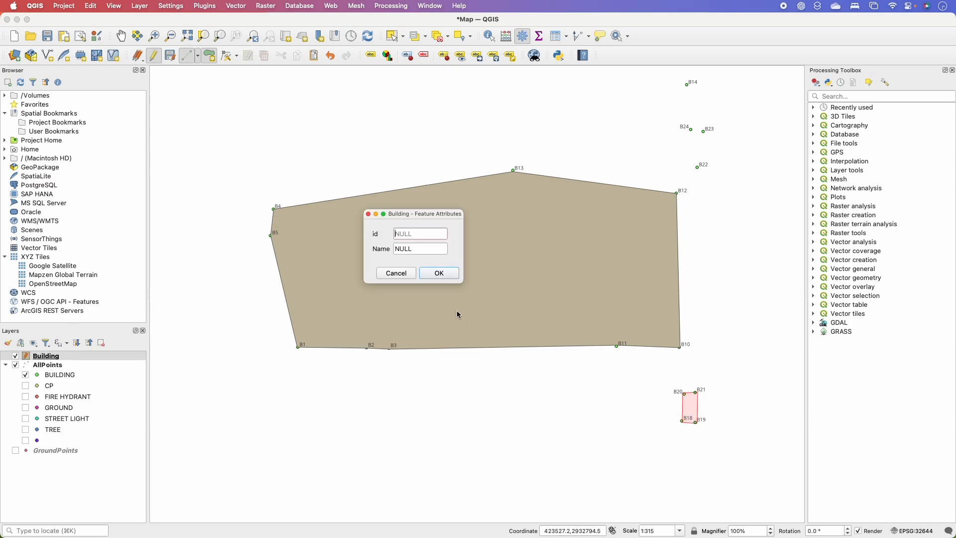
type("1")
left_click(412, 251)
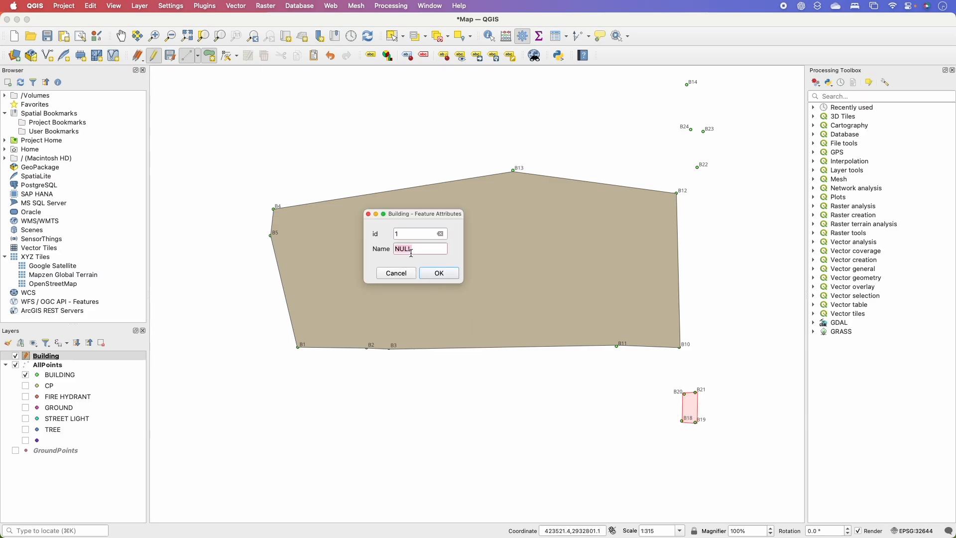
left_click(452, 272)
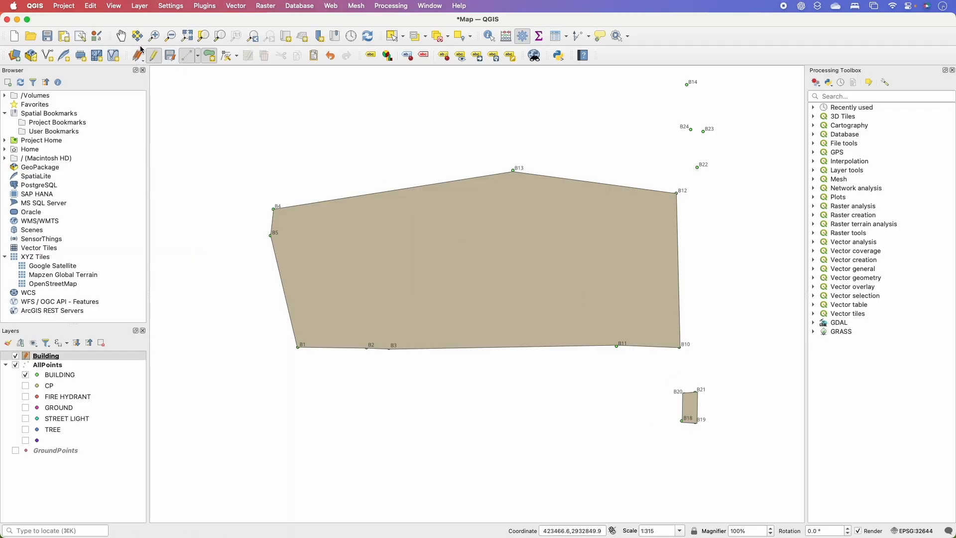
left_click(122, 35)
left_click_drag(640, 126, 627, 214)
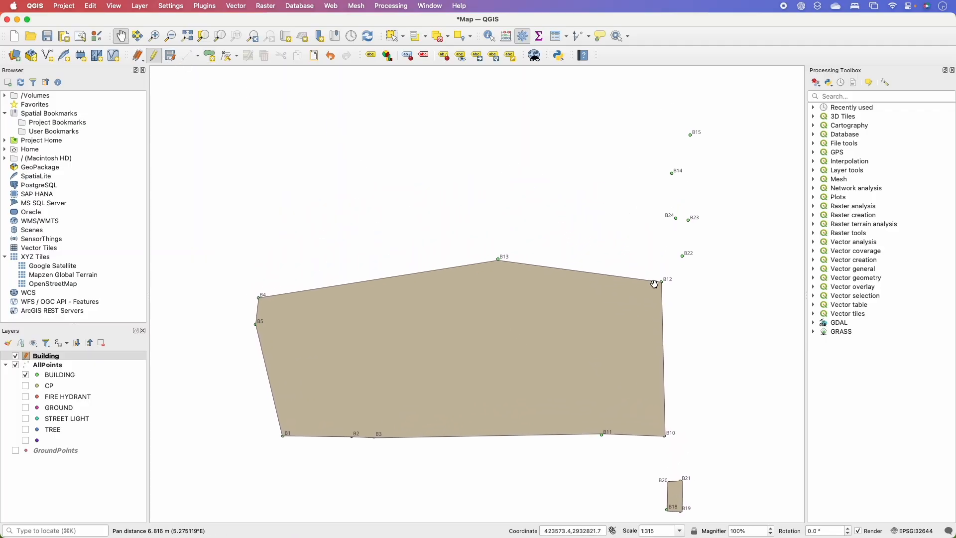
scroll(659, 290, "up", 1)
scroll(659, 290, "down", 2)
left_click_drag(675, 303, 648, 248)
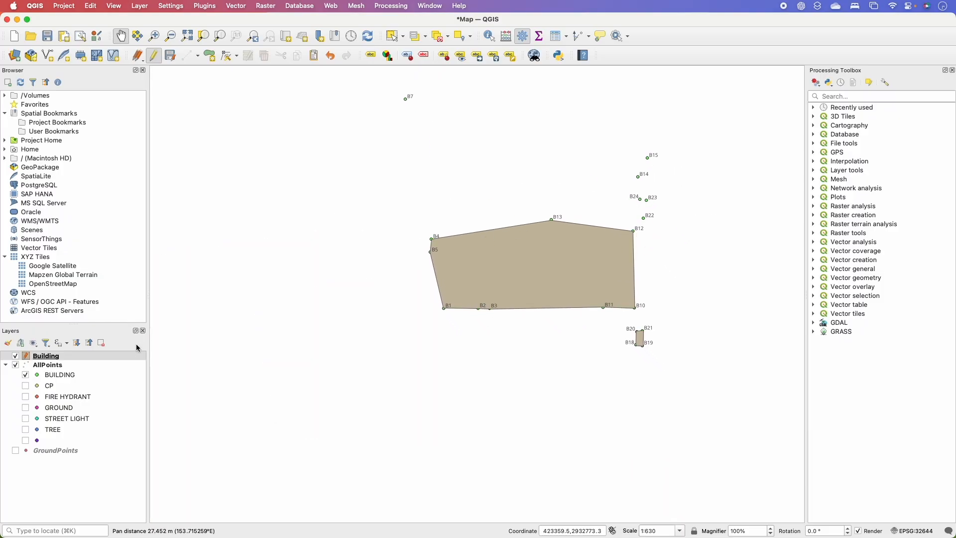
Step: Open the Building layer's symbology properties and clear the Favorites filter from the symbol list
left_click(119, 354)
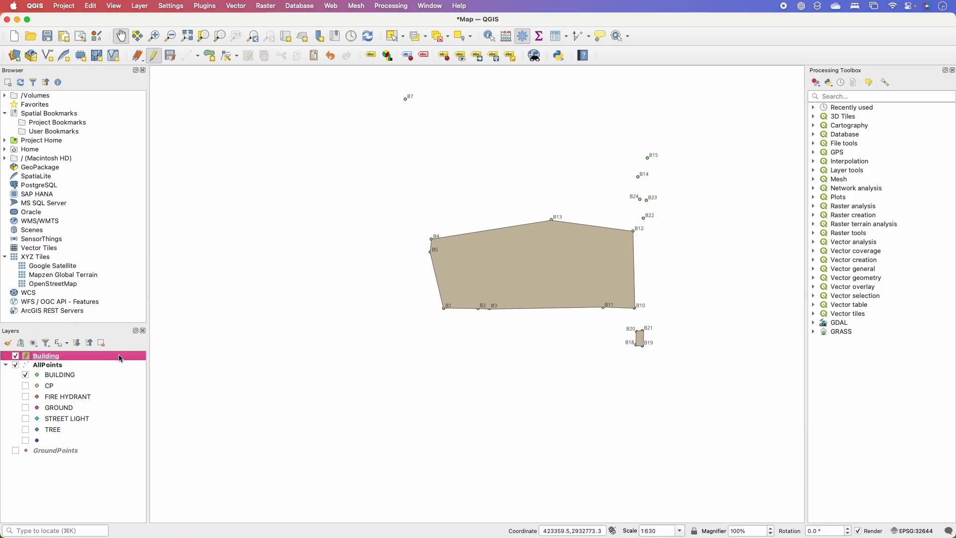
right_click(121, 358)
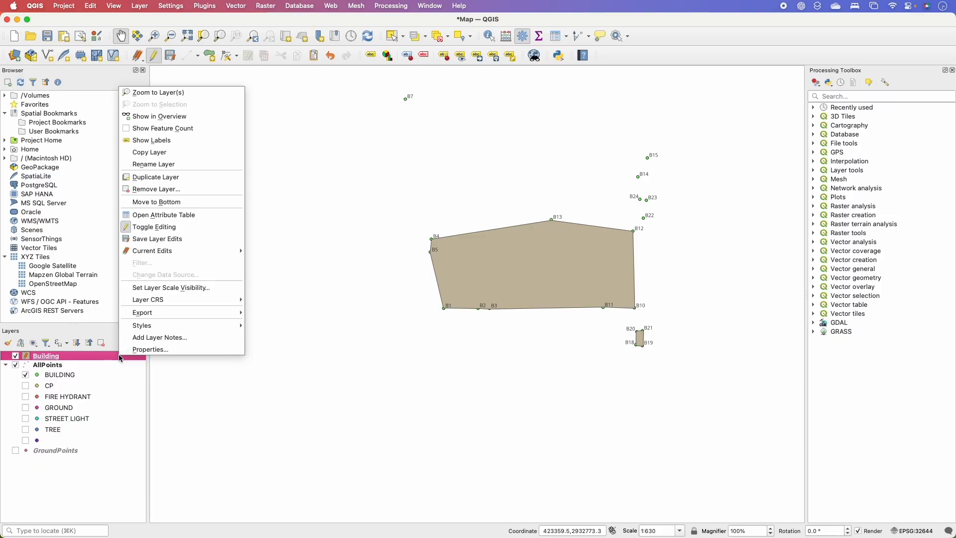
left_click(144, 352)
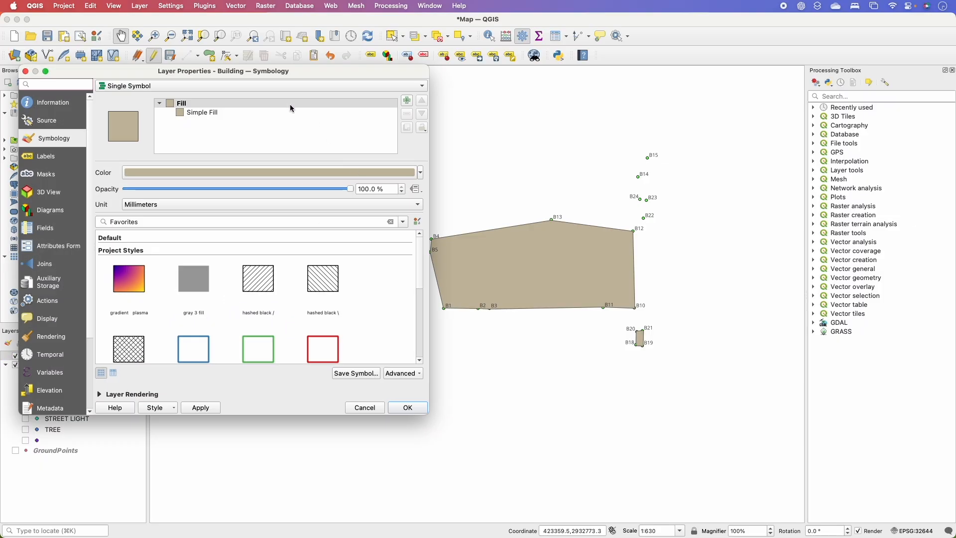
left_click_drag(269, 79, 224, 80)
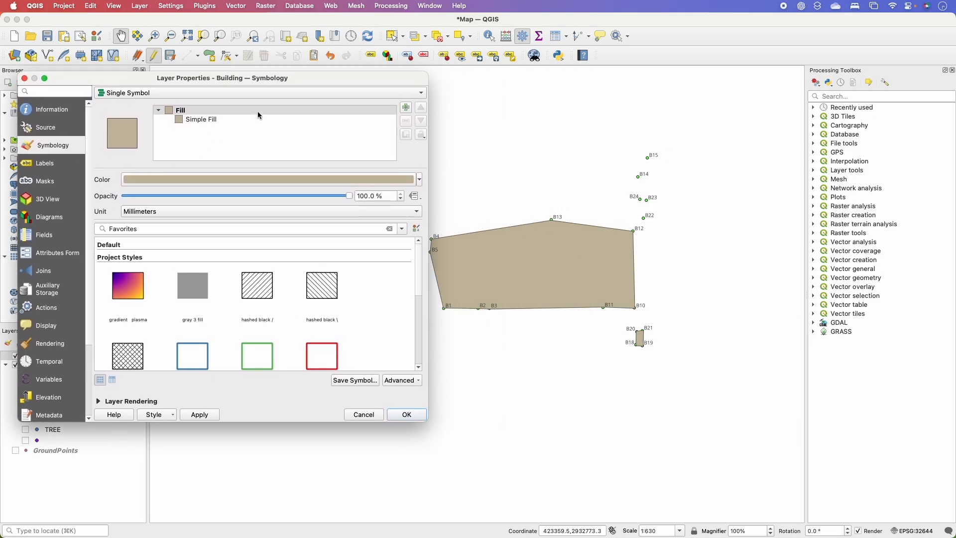
left_click(391, 230)
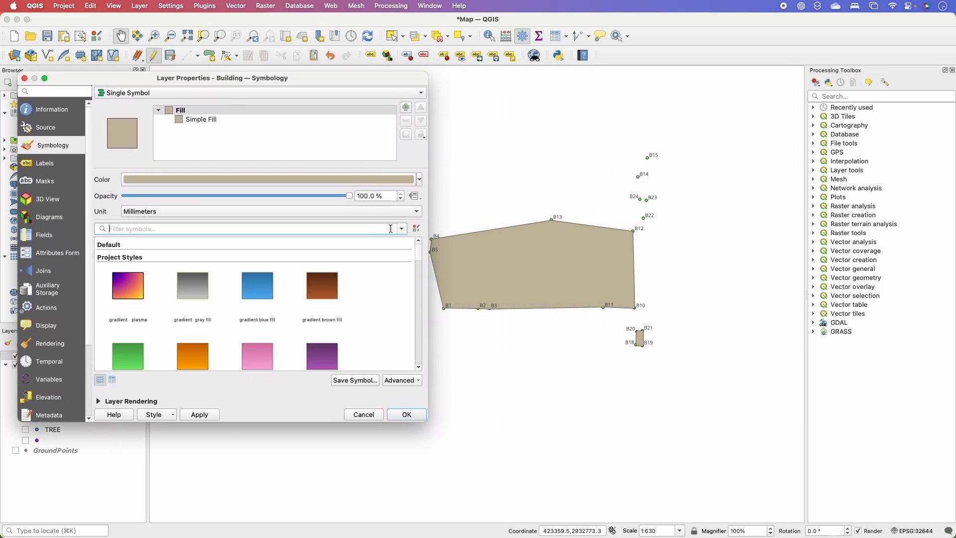
Step: Try the gradient yellow fill on the Building layer and apply it
scroll(417, 259, "down", 5)
scroll(419, 257, "up", 5)
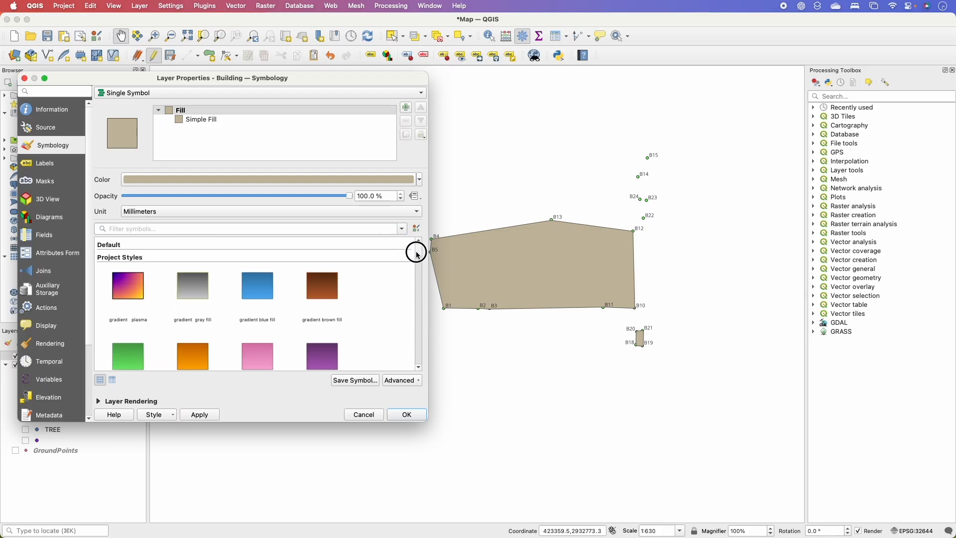
scroll(417, 252, "down", 3)
left_click(202, 333)
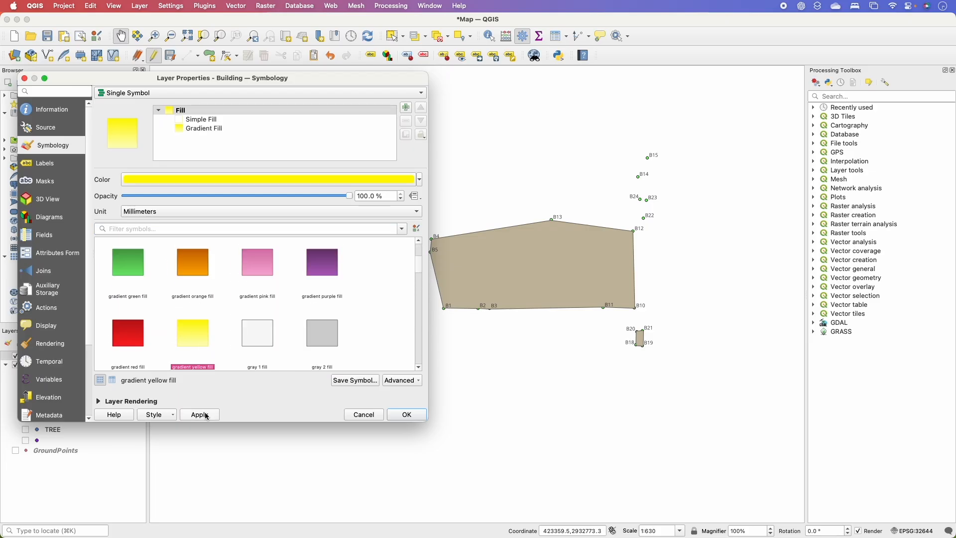
left_click(201, 415)
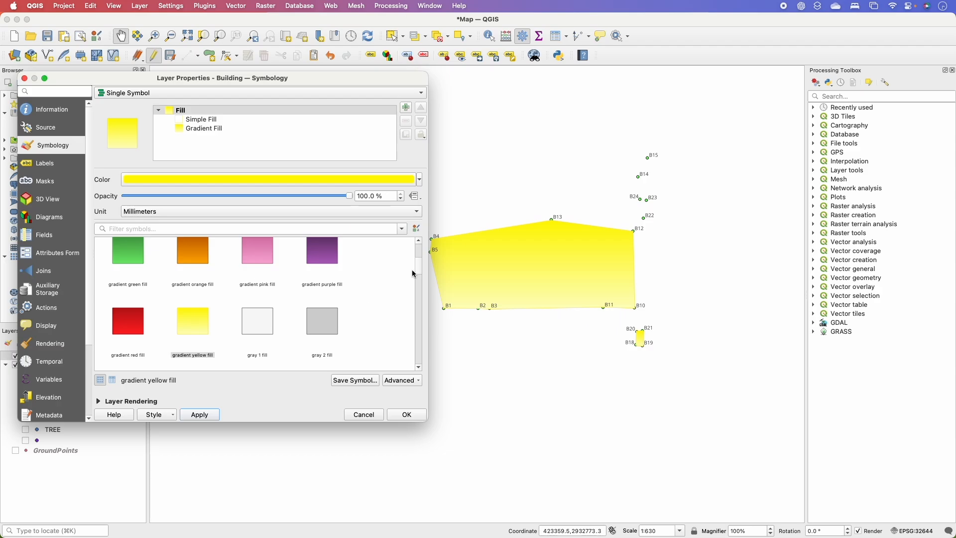
Step: Apply the hashed cred / fill symbol to the Building layer
left_click_drag(417, 264, 414, 299)
left_click(330, 260)
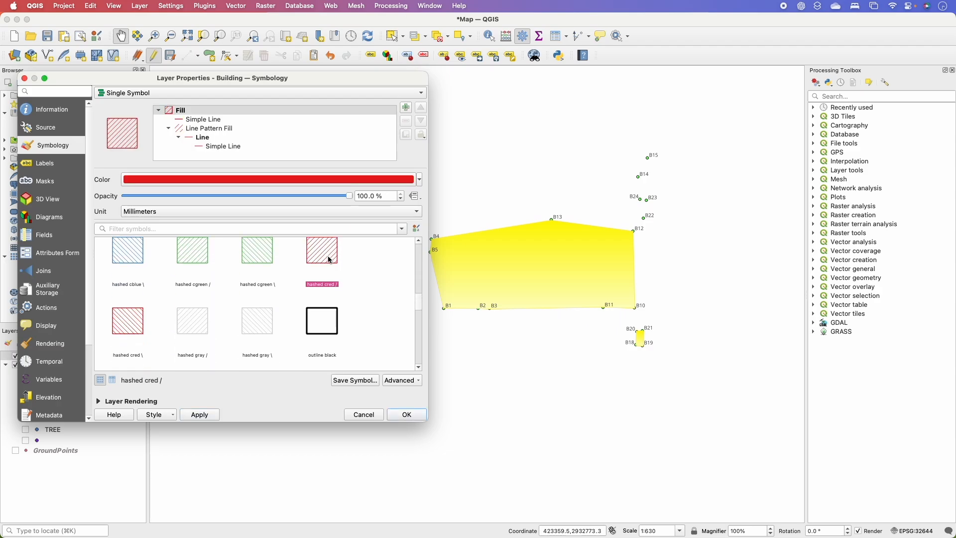
scroll(334, 277, "up", 1)
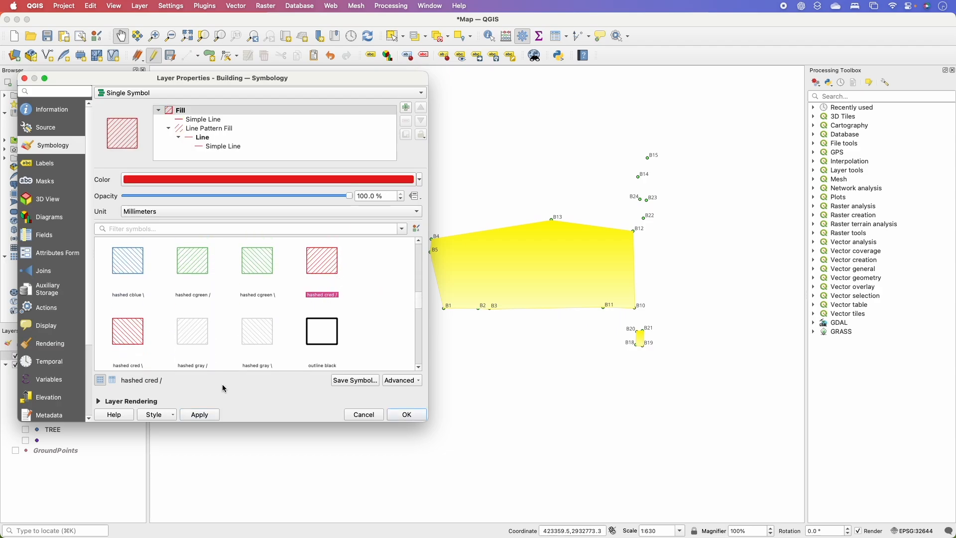
left_click(214, 414)
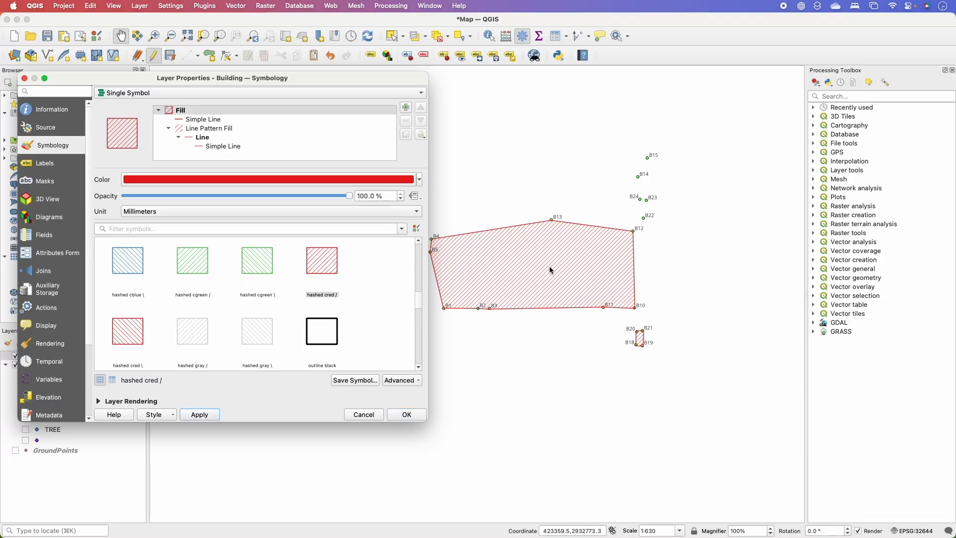
left_click(301, 180)
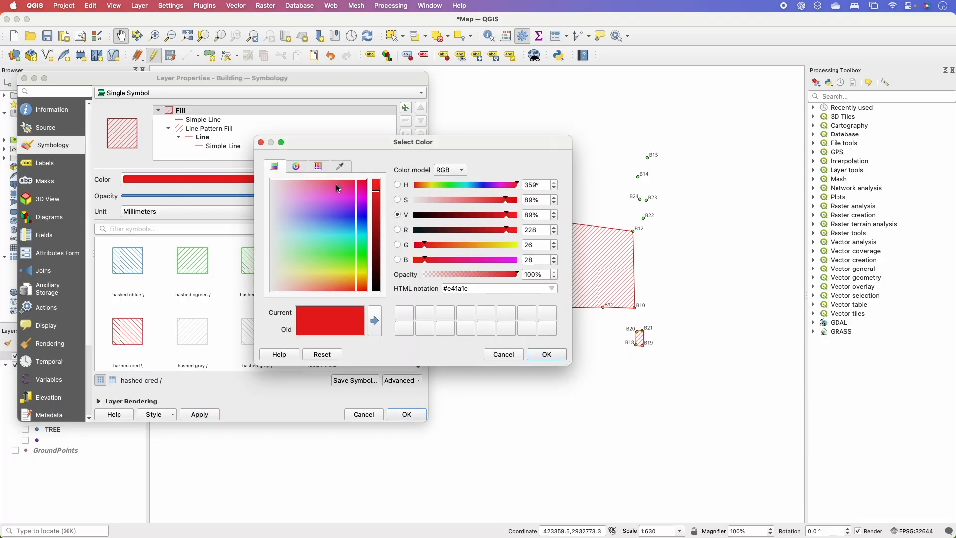
left_click(315, 205)
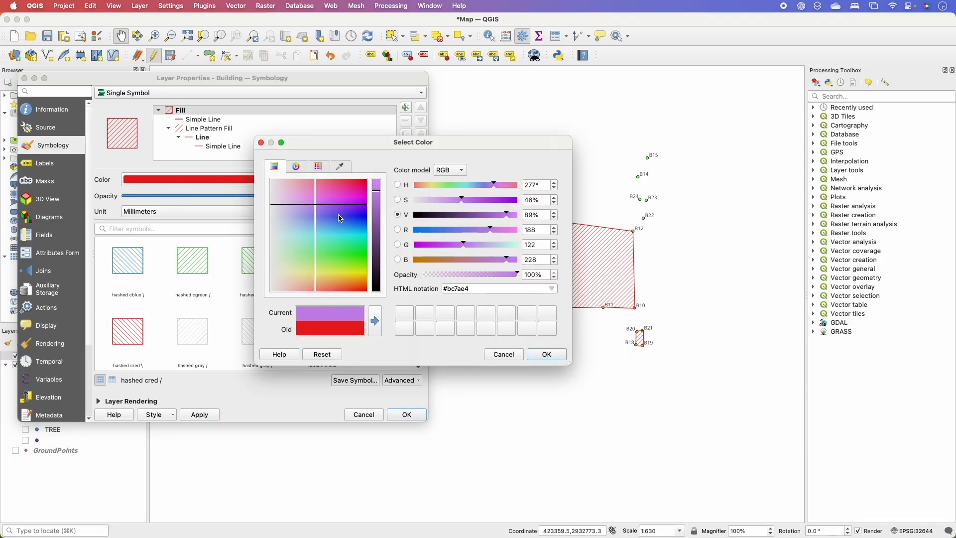
left_click(329, 241)
left_click(505, 355)
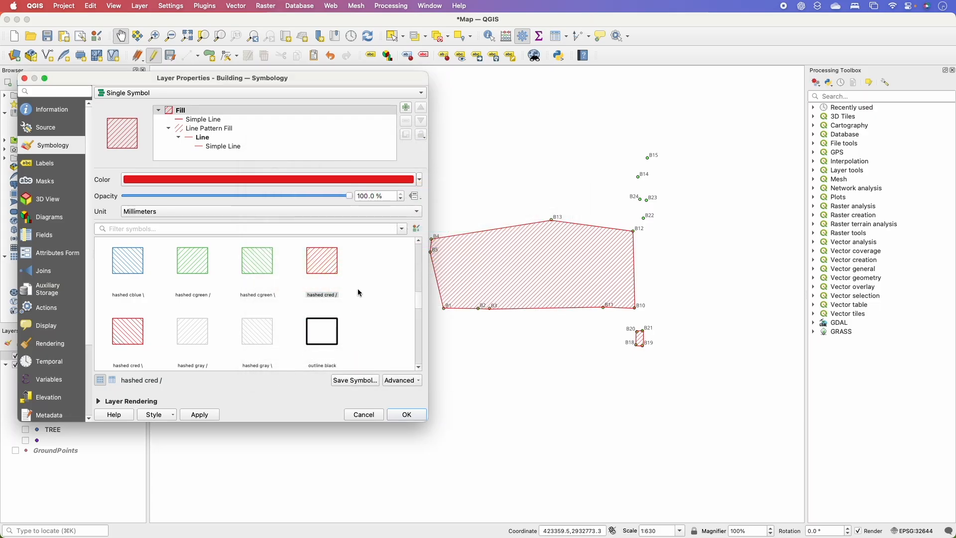
Step: Confirm the hashed cred / symbol for the Building layer and close its properties
left_click(323, 262)
left_click(407, 415)
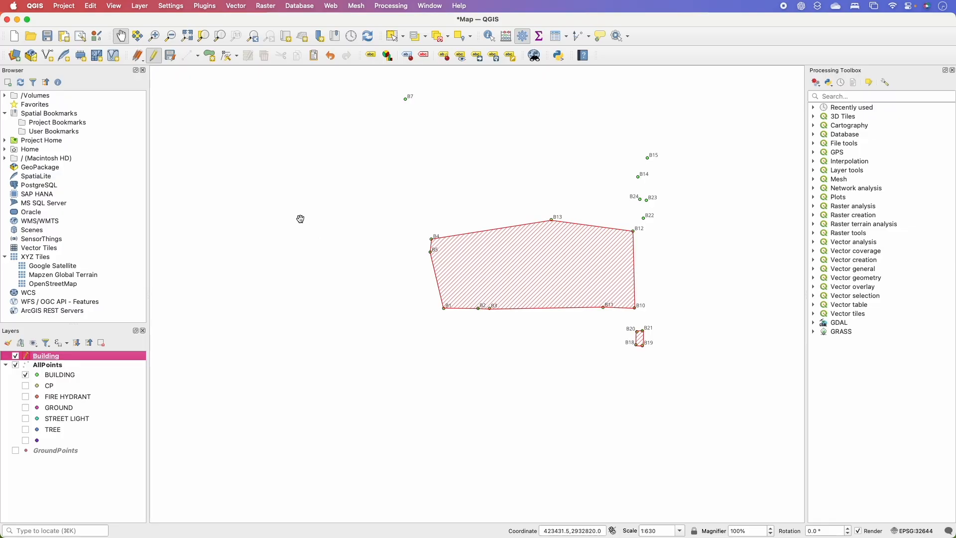
Step: Start a new shapefile layer and set its file name to Road in the Map_Making folder
left_click(139, 6)
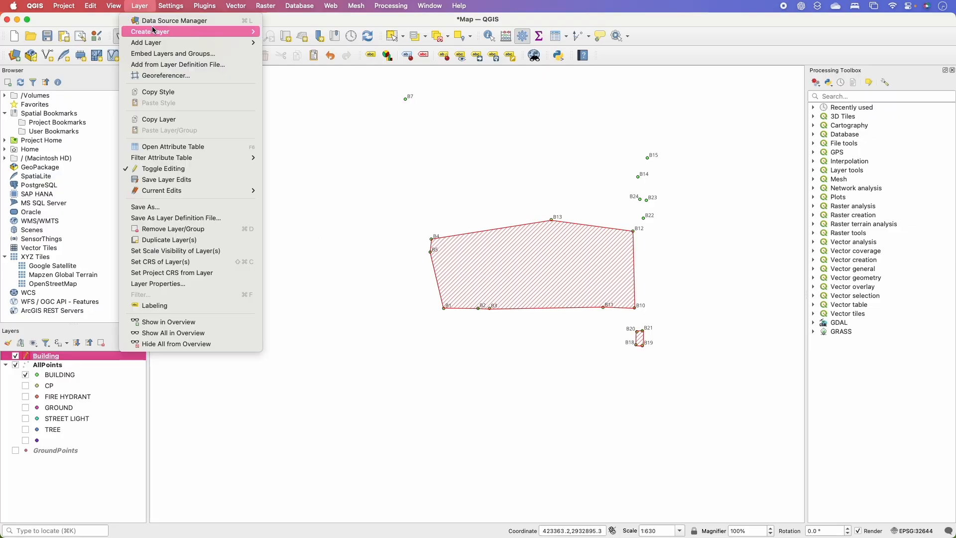
mouse_move(189, 30)
left_click(320, 42)
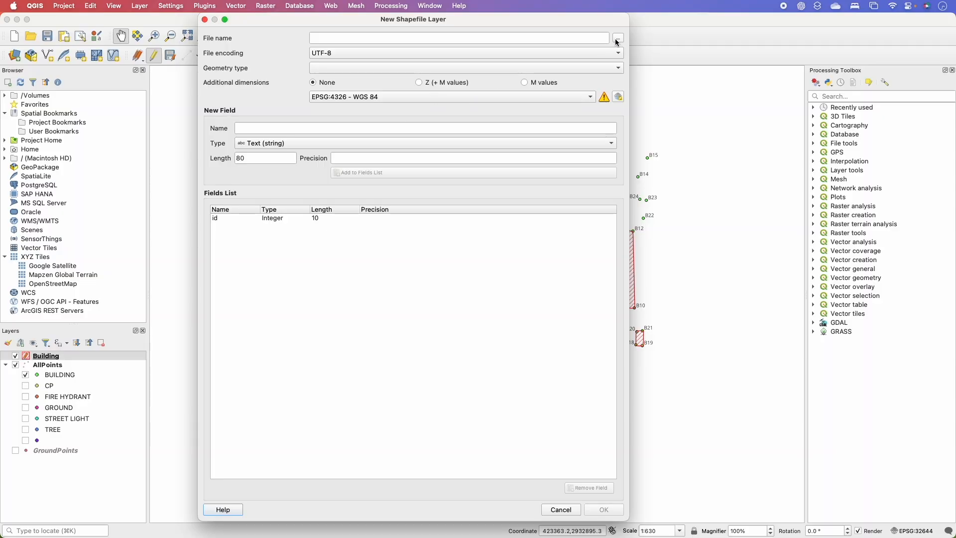
left_click(618, 39)
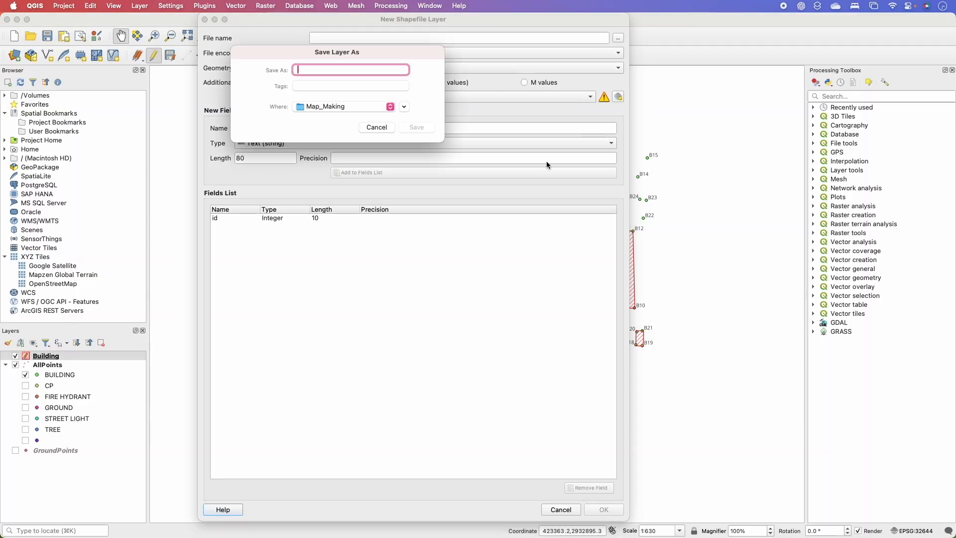
type("R")
left_click(431, 130)
Step: Set the Road shapefile to LineString geometry with the project CRS EPSG:32644 - WGS 84 / UTM zone 44N and create it
left_click(393, 69)
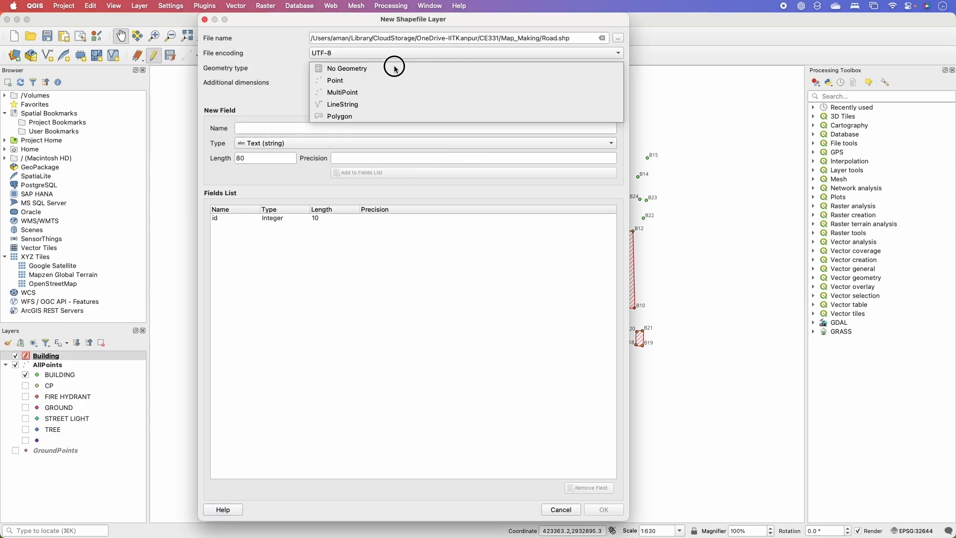
left_click(377, 102)
left_click(384, 98)
left_click(399, 110)
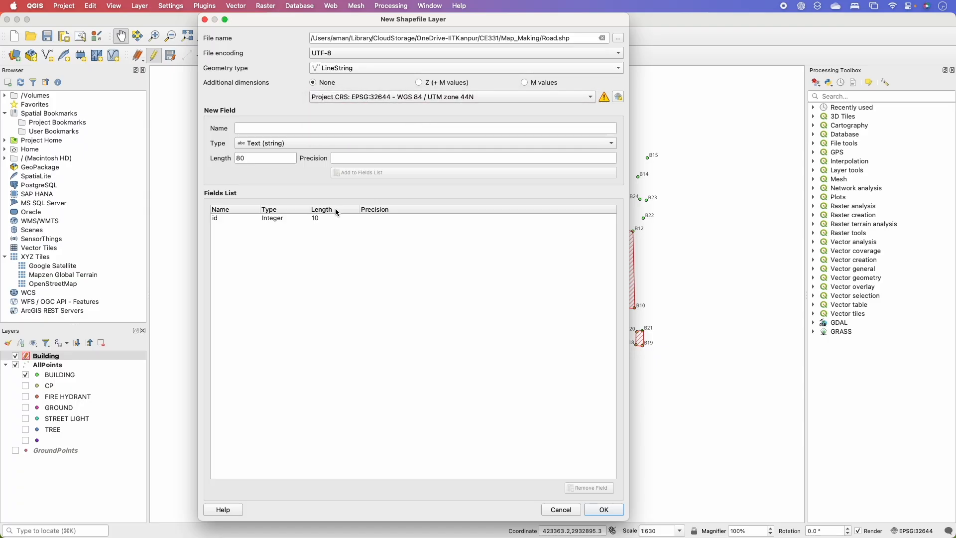
left_click(321, 130)
left_click(606, 511)
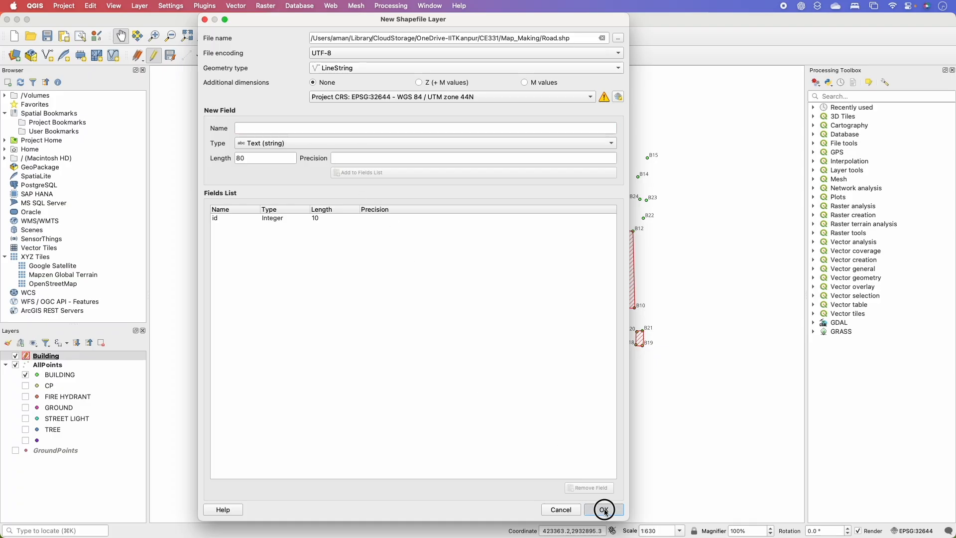
Step: Enable editing on the Road layer and draw a six-vertex road line around the main building's south, west and north sides with id 1
left_click(155, 56)
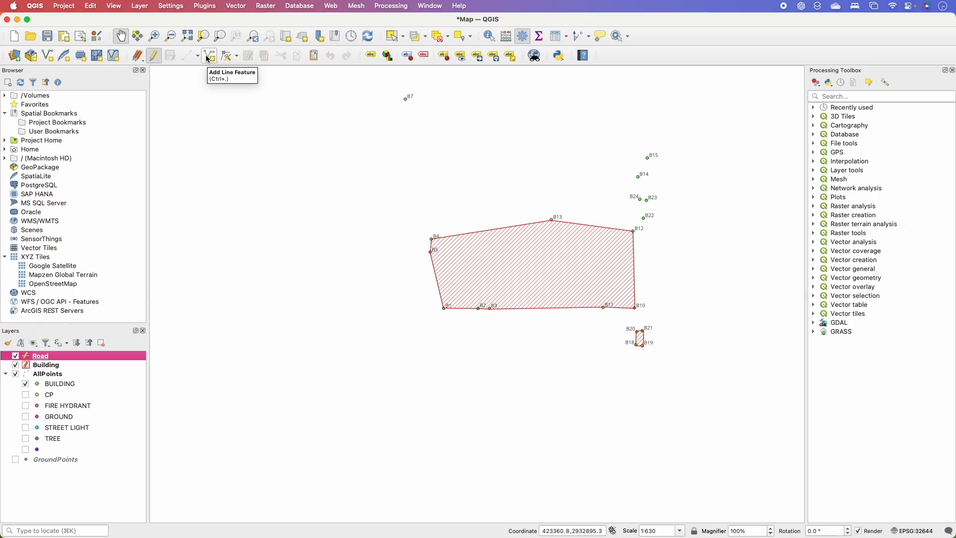
left_click(210, 56)
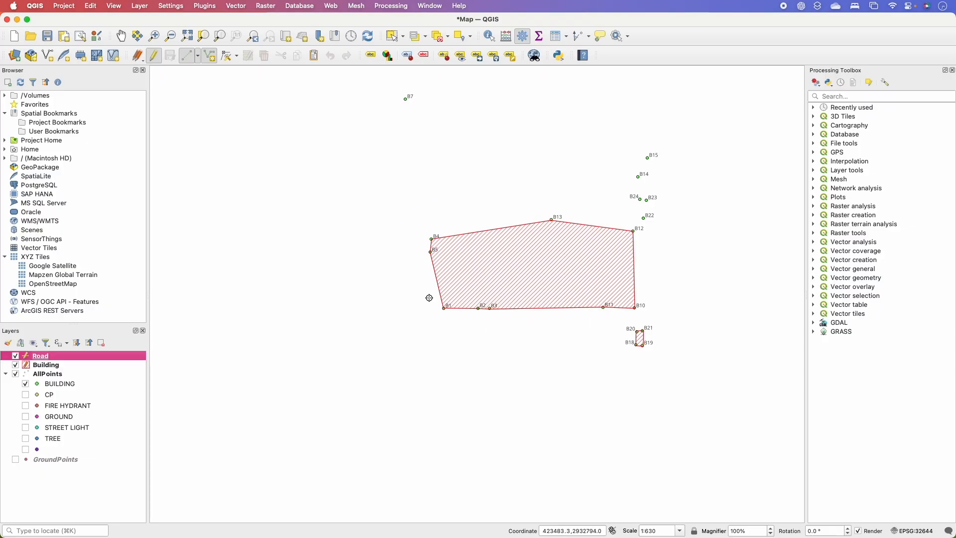
left_click(637, 319)
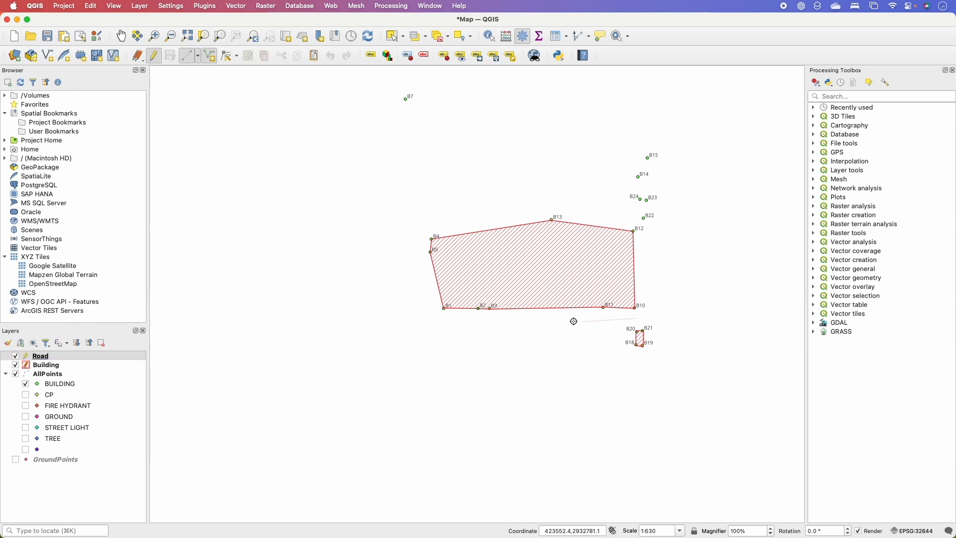
left_click(436, 325)
left_click(416, 257)
left_click(425, 219)
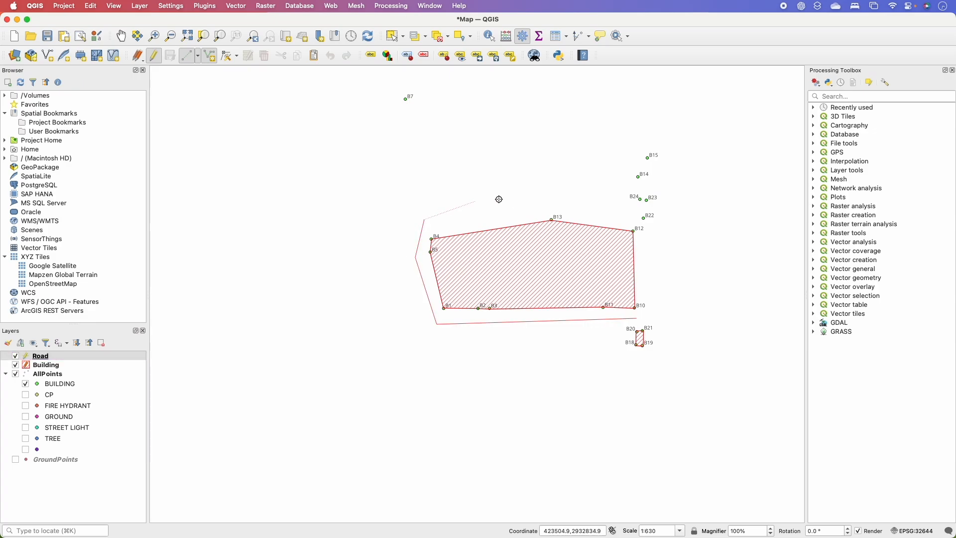
left_click(547, 195)
left_click(629, 208)
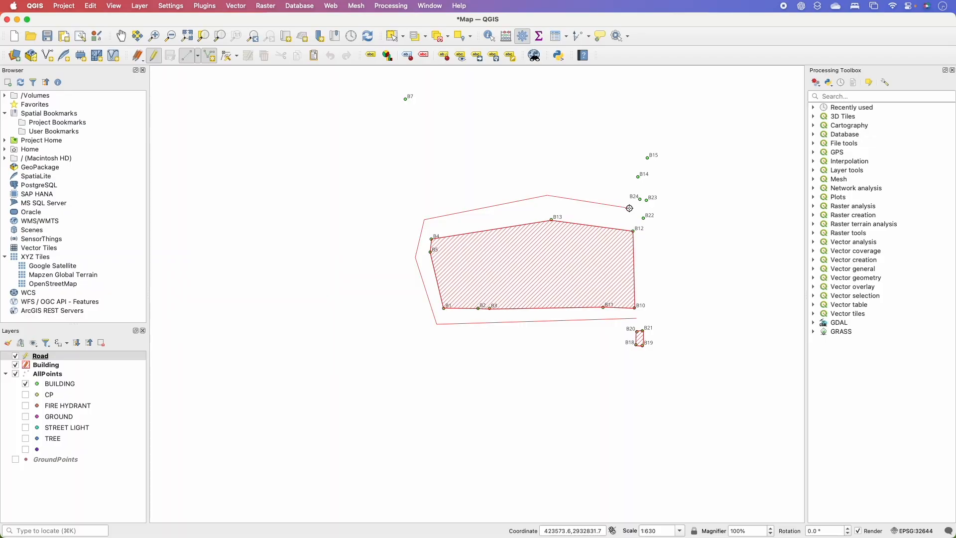
right_click(630, 208)
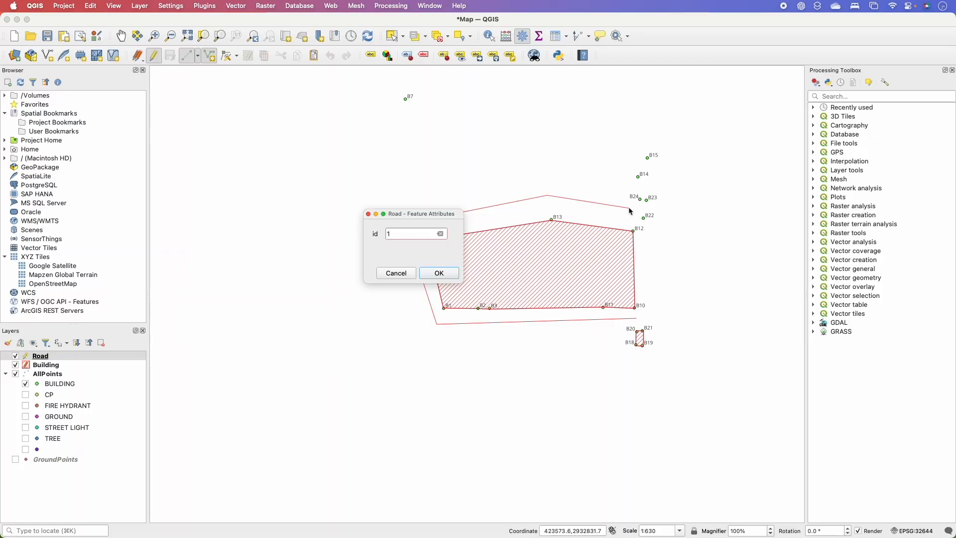
key("Return")
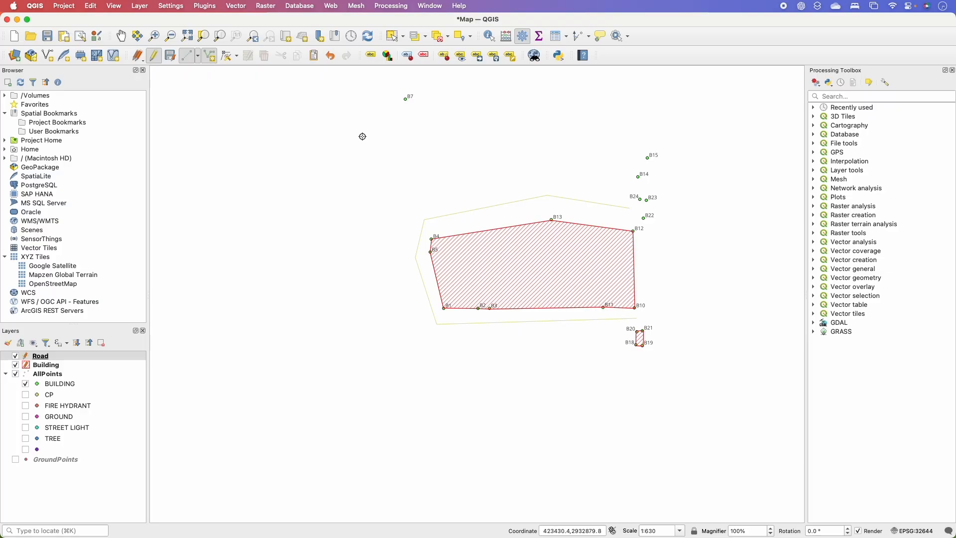
Step: Draw a road line from the first road's northwest corner northeast and then north, ending east of point B7, with id 2
left_click(425, 219)
left_click(470, 141)
left_click(472, 82)
right_click(476, 95)
type("2")
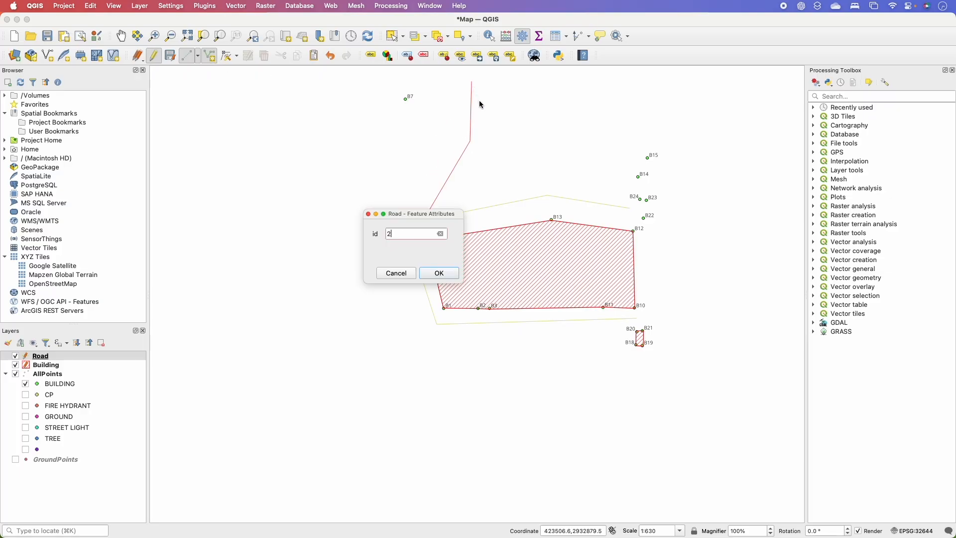
key("Return")
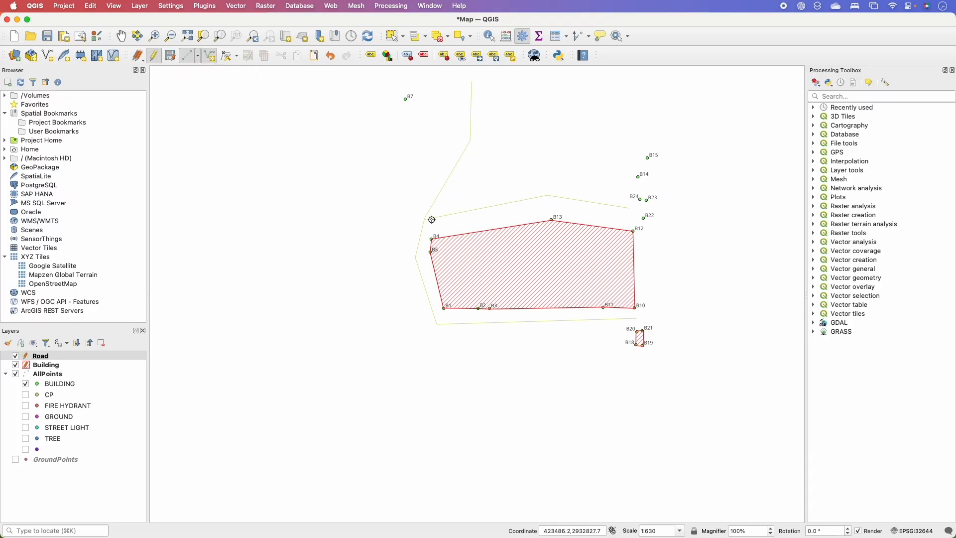
Step: Draw a straight road line westward from the junction northwest of point B4 and give it id 3
left_click(425, 219)
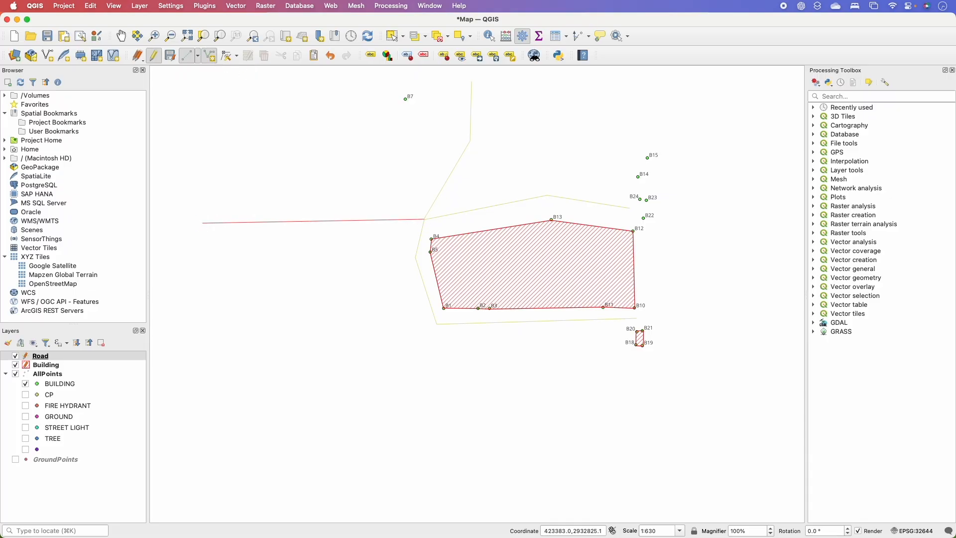
left_click(202, 223)
right_click(286, 224)
type("3")
key("Return")
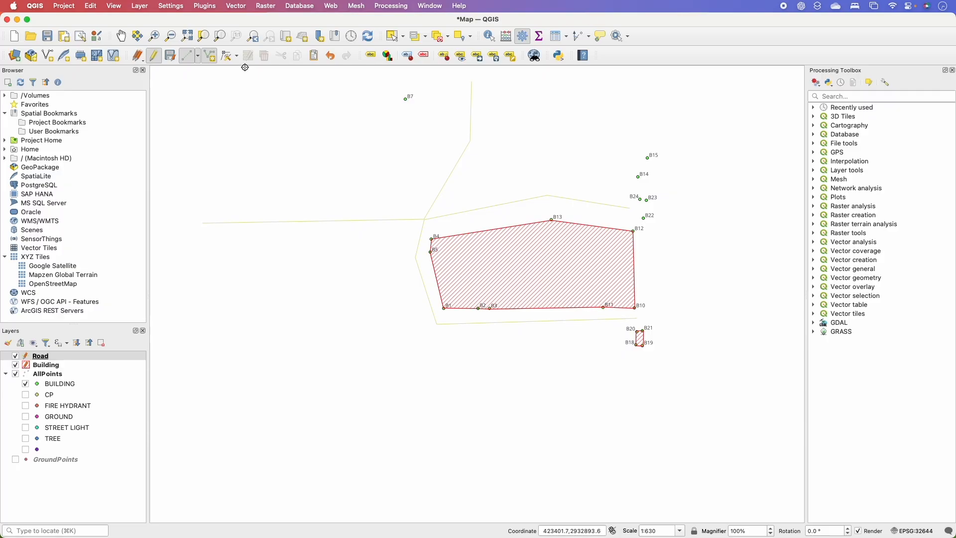
Step: Draw a straight road line southward from the first road's westernmost vertex near point B5 and give it id 4
left_click(210, 56)
left_click(415, 267)
left_click(407, 494)
right_click(406, 494)
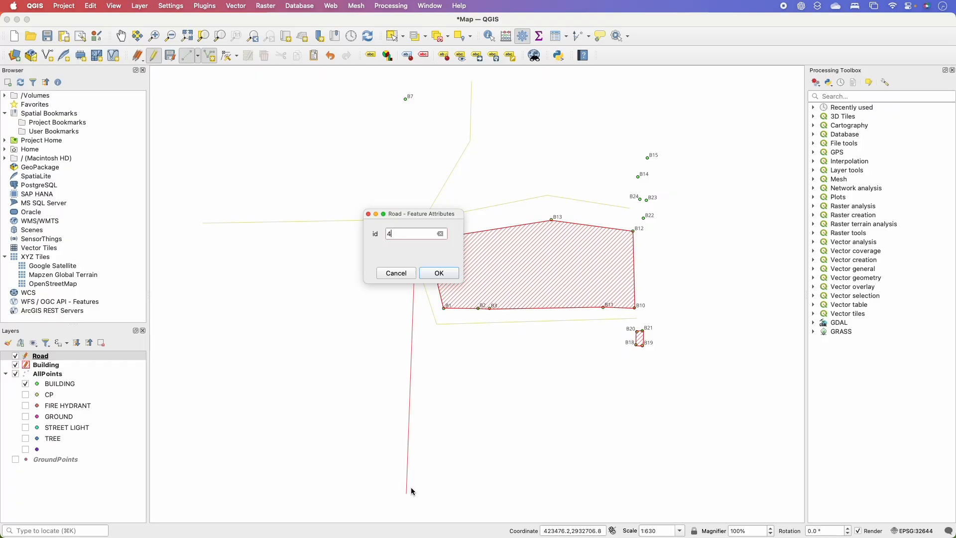
key("Return")
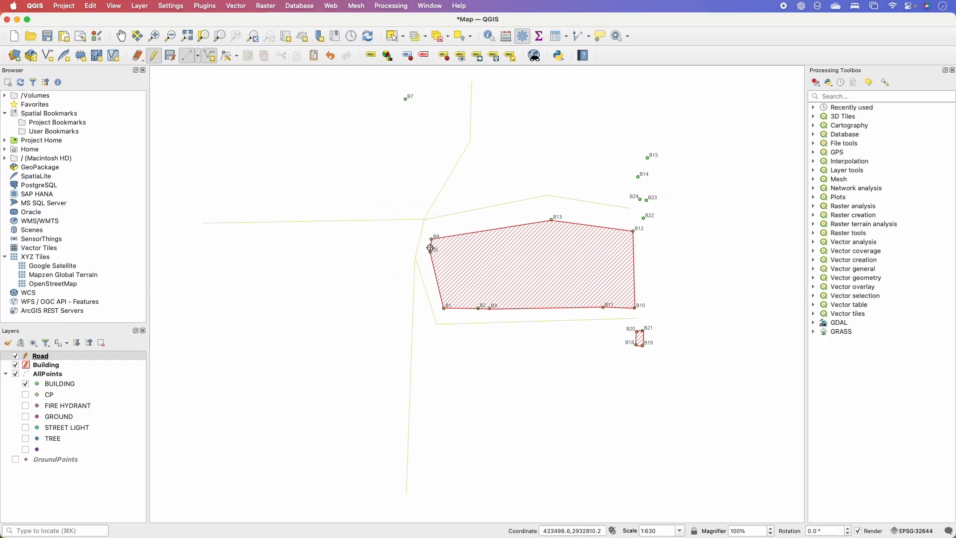
Step: Insert a vertex midway along the western road with the Vertex tool and shift it slightly north of the line
left_click(227, 56)
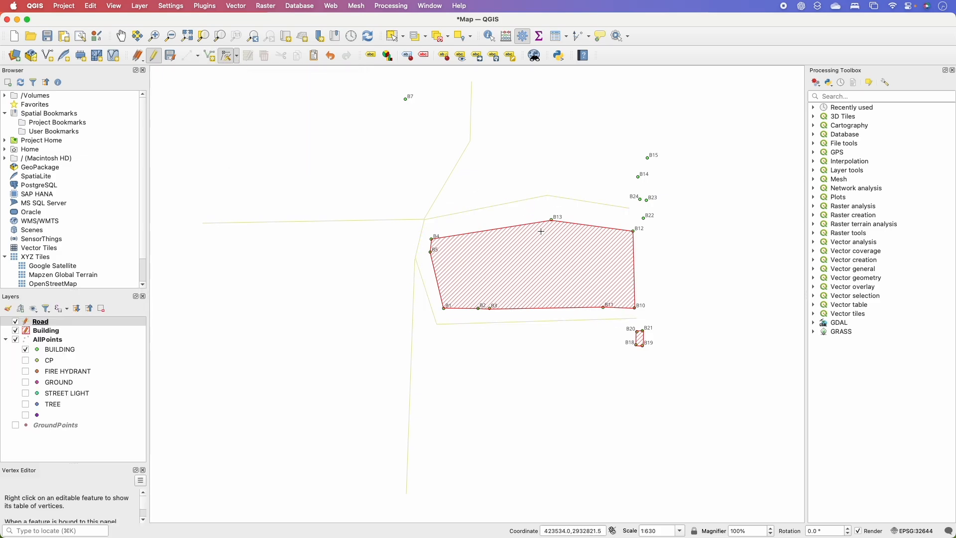
left_click(314, 222)
left_click(316, 202)
left_click(317, 202)
left_click(320, 220)
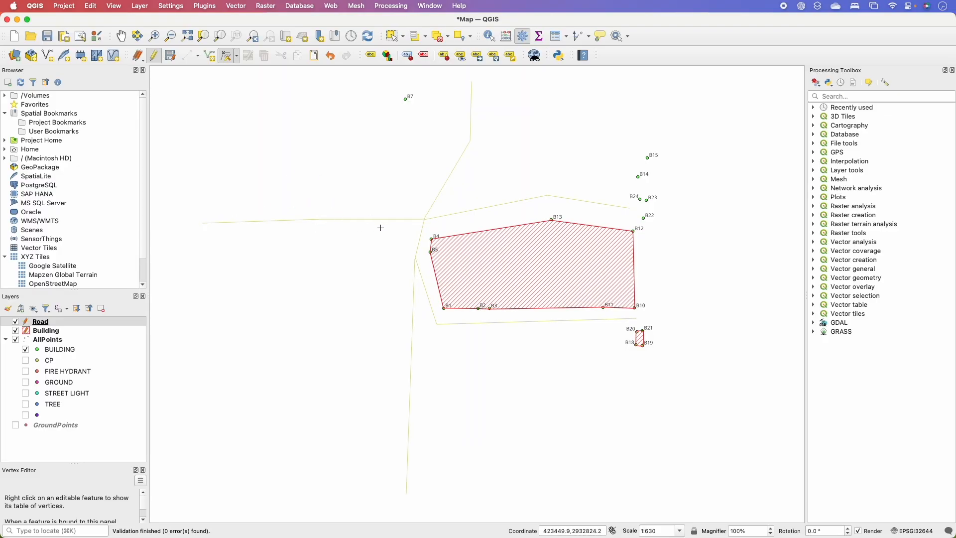
Step: Move the road junction vertex northwest of point B4 away to the northwest and put it back at the junction
left_click(424, 219)
left_click(409, 198)
left_click(409, 198)
left_click(425, 220)
Step: On the Building layer, move the main building's B13 corner vertex north and return it to point B13
left_click(69, 334)
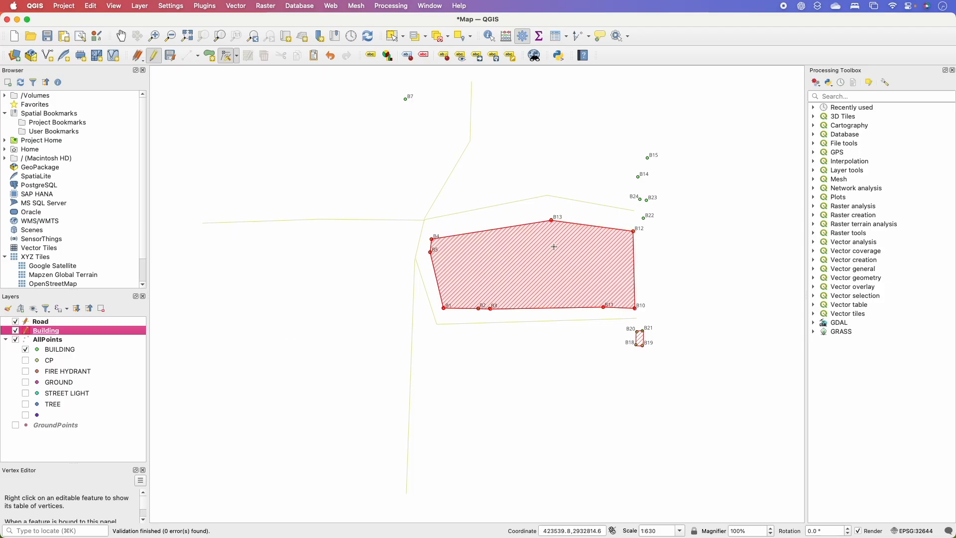
left_click(552, 219)
left_click(555, 210)
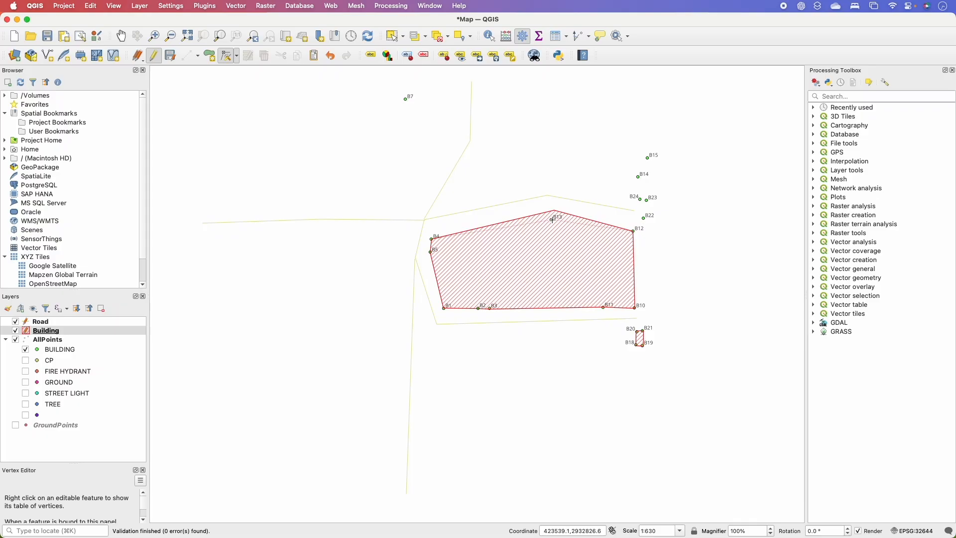
left_click(552, 220)
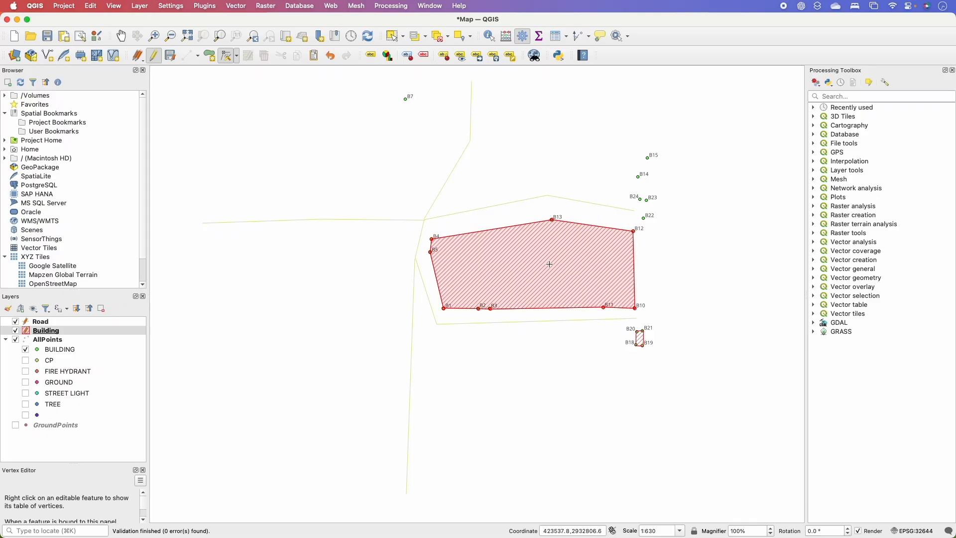
Step: Apply the dash black line preset to the Road layer in its symbology settings
left_click(74, 322)
left_click(103, 328)
left_click(110, 320)
left_click(101, 330)
left_click(100, 322)
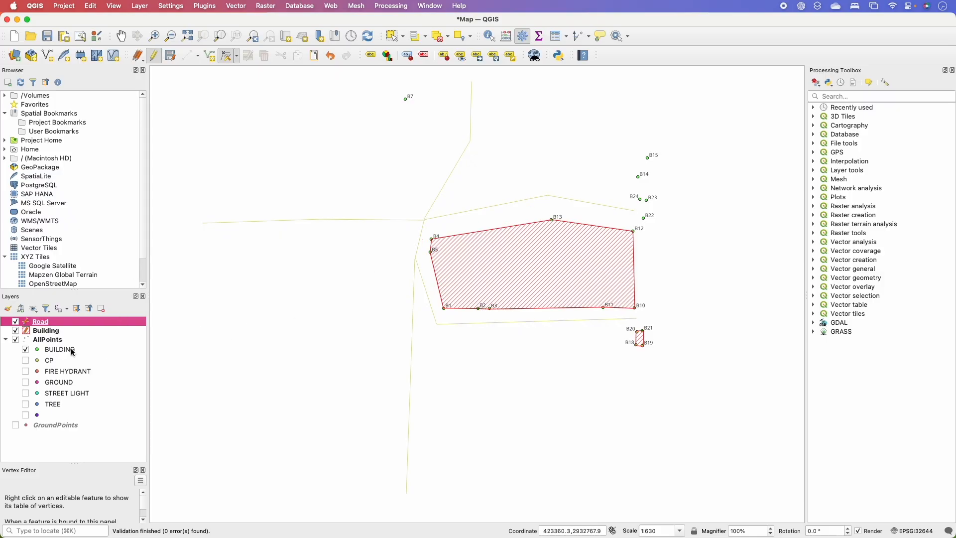
right_click(120, 324)
left_click(126, 319)
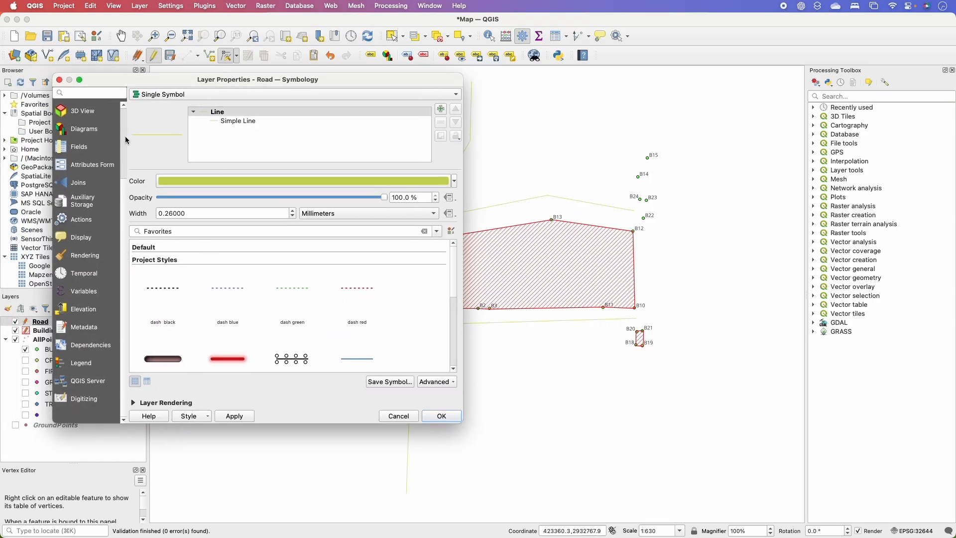
scroll(124, 146, "up", 5)
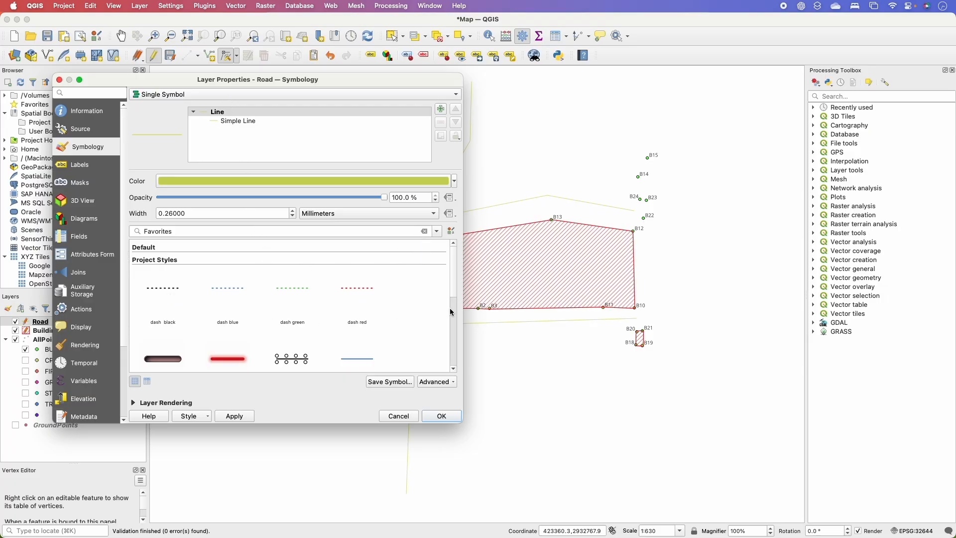
left_click(166, 297)
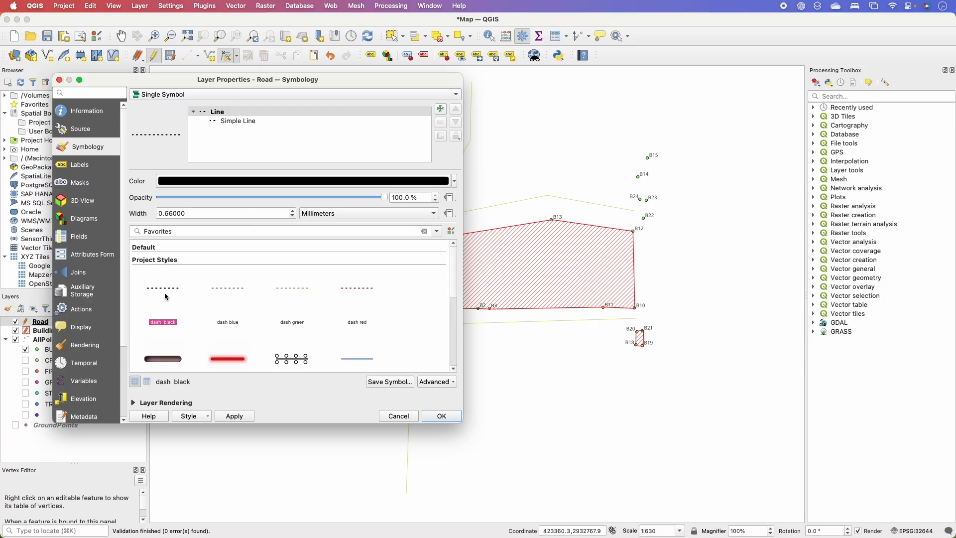
left_click(234, 417)
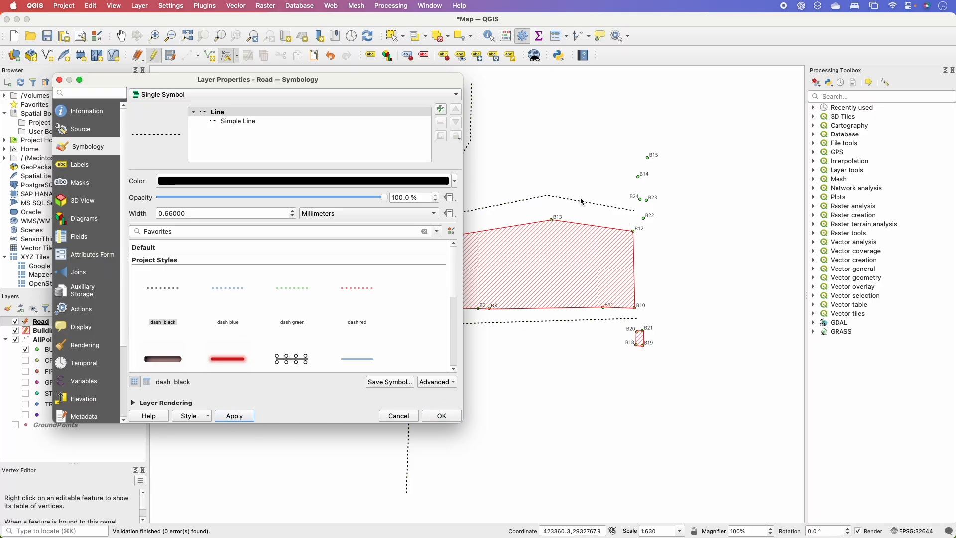
Step: Change the Road layer's symbol to the topo road preset and accept the layer properties
left_click_drag(455, 294, 463, 348)
left_click(165, 329)
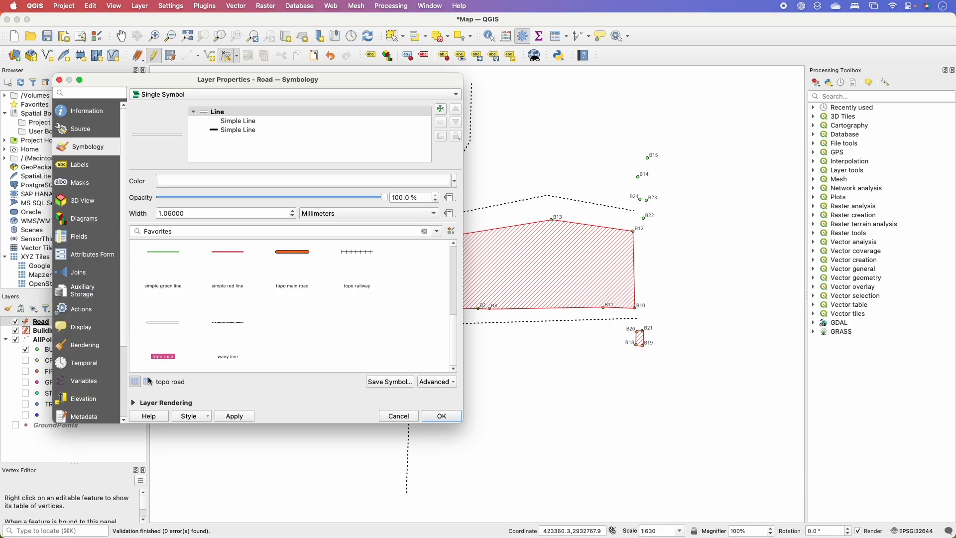
left_click(234, 417)
left_click(445, 416)
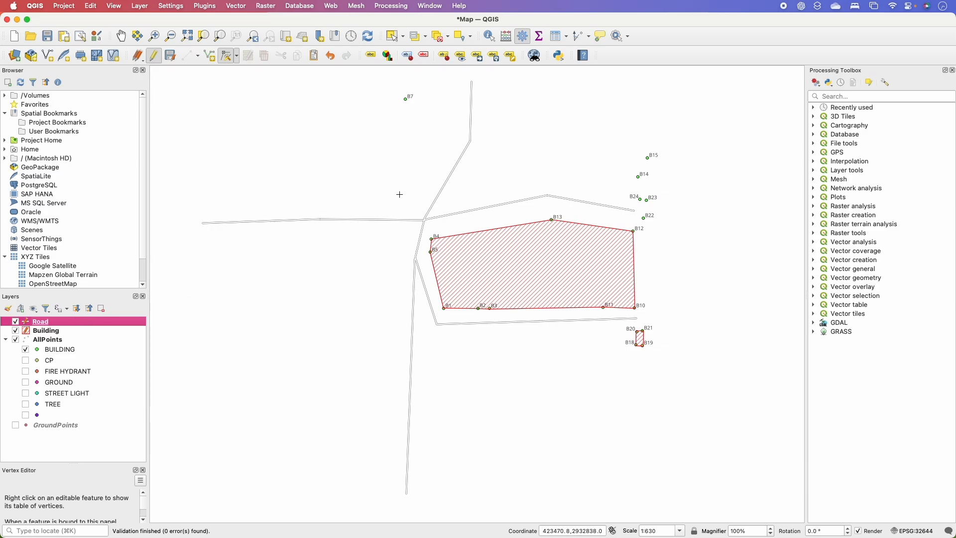
Step: Hide the BUILDING category of the AllPoints layer and show its TREE points instead
left_click(69, 350)
key("space")
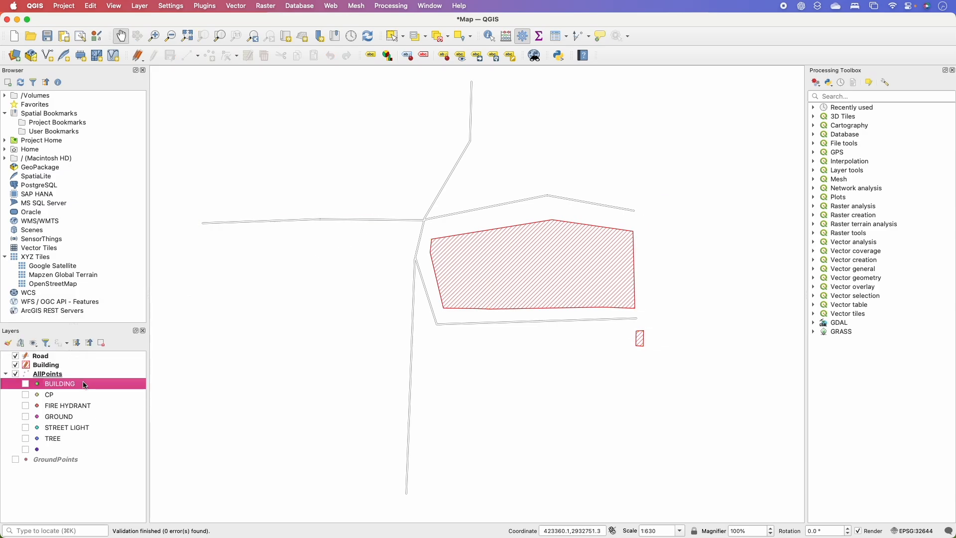
left_click(138, 5)
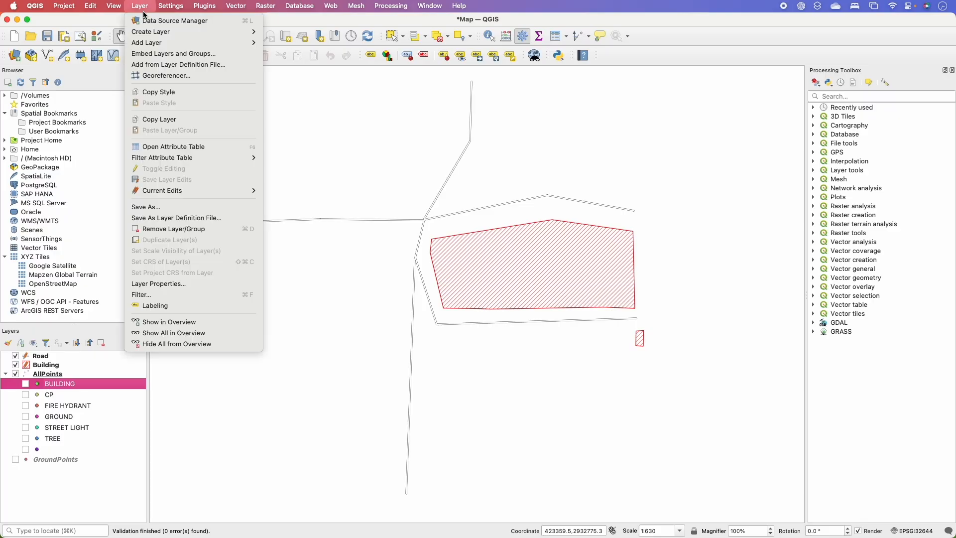
left_click(140, 5)
left_click(64, 396)
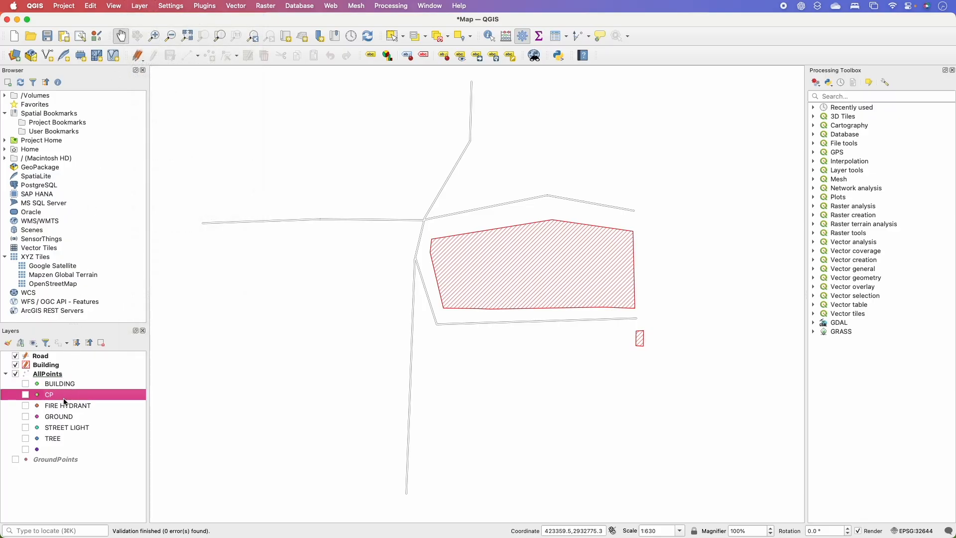
left_click(26, 438)
Step: Create a Point shapefile layer named Tree in the Map_Making folder and choose its coordinate reference system
left_click(140, 5)
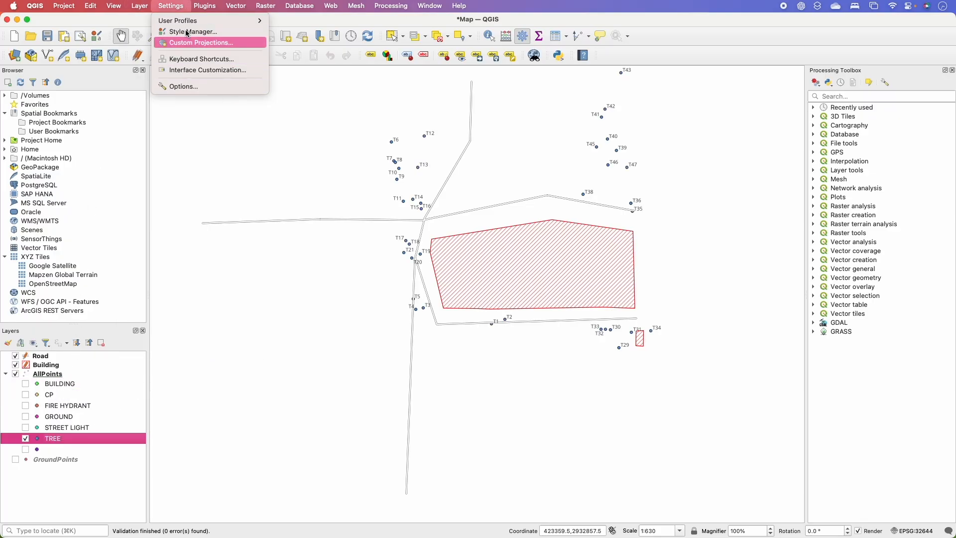
mouse_move(155, 32)
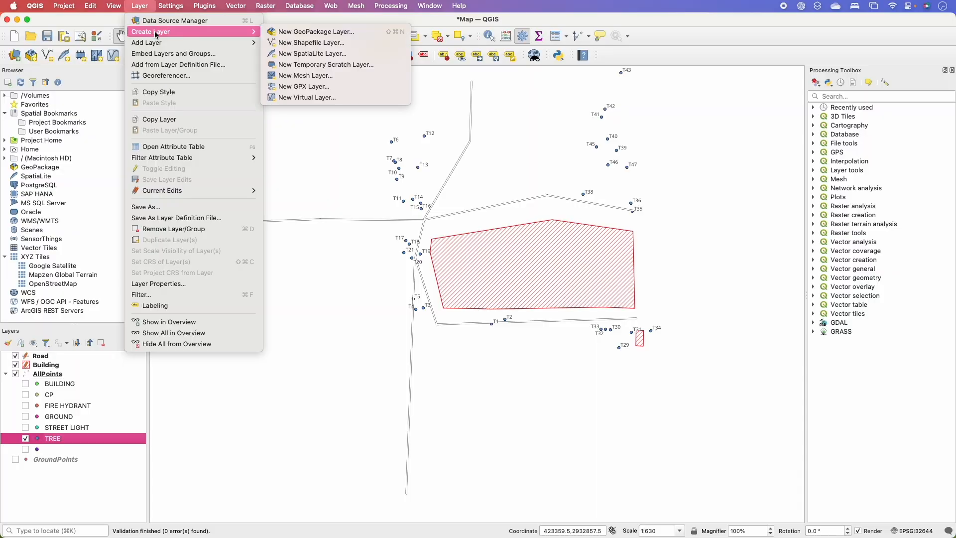
left_click(331, 44)
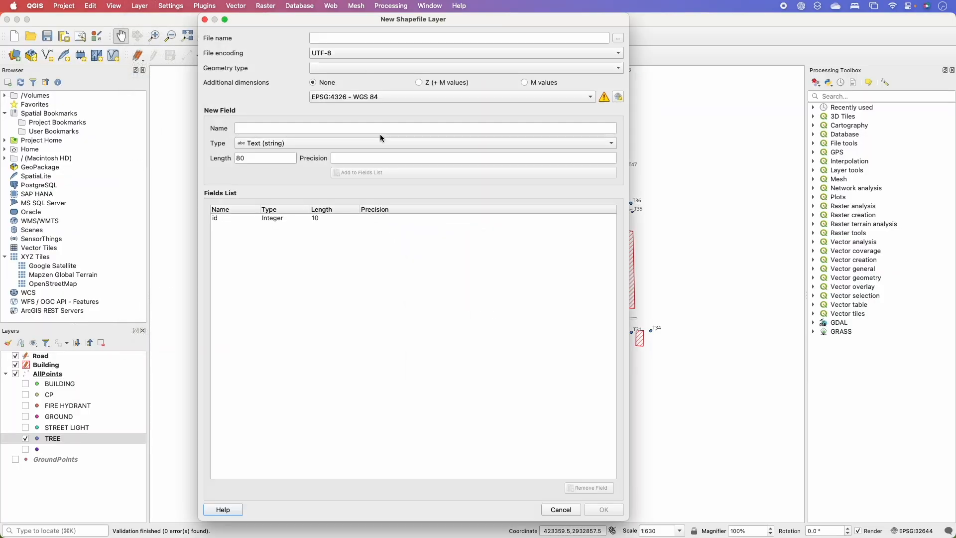
left_click(618, 38)
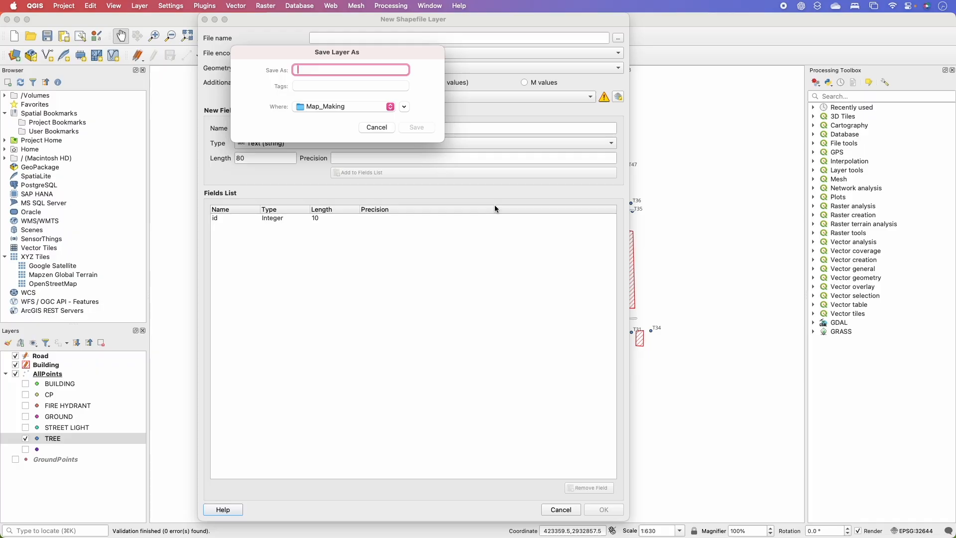
type("TKanpur/CE331/Map_Making/T")
type("ree")
left_click(423, 127)
left_click(440, 68)
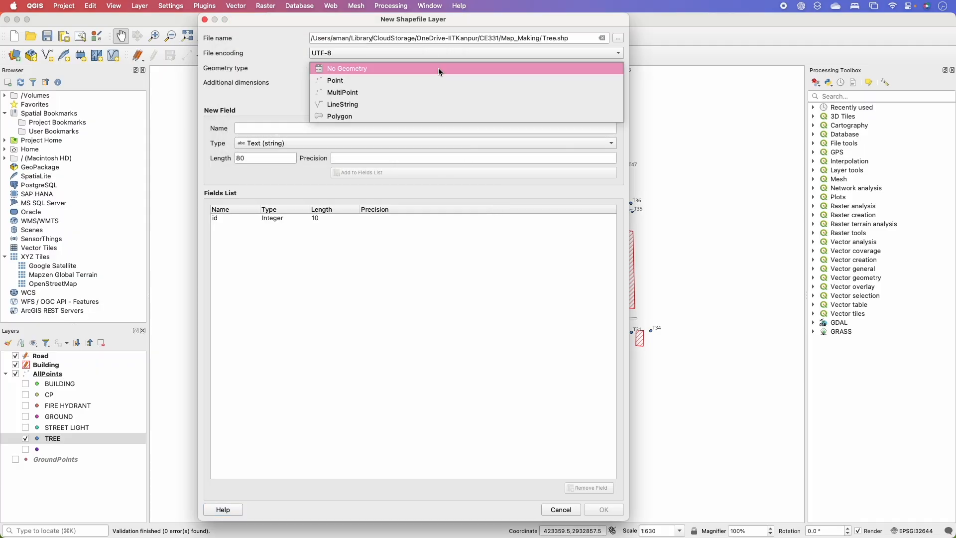
left_click(372, 81)
left_click(397, 97)
left_click(403, 107)
left_click(597, 508)
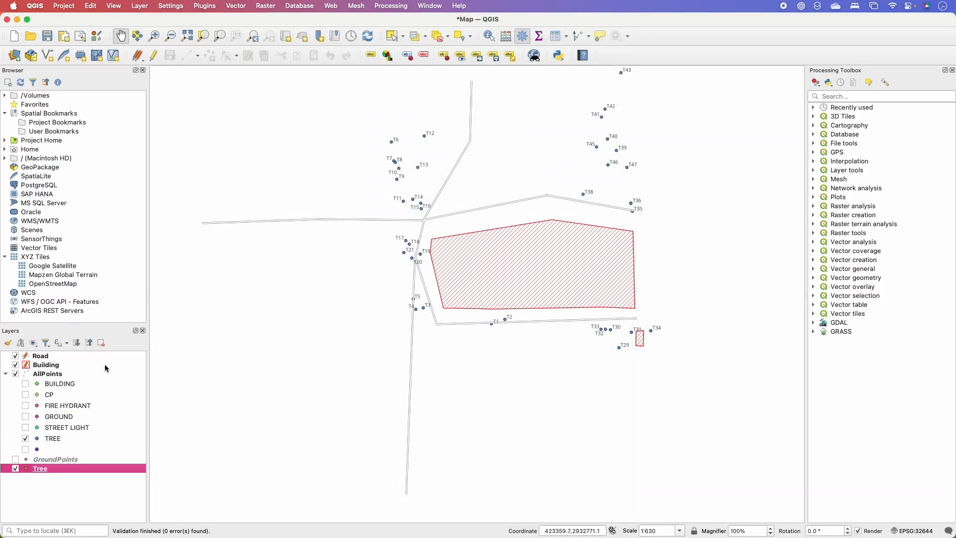
Step: Enable editing on the Tree layer and add a tree point at T14 with id 1
left_click(155, 58)
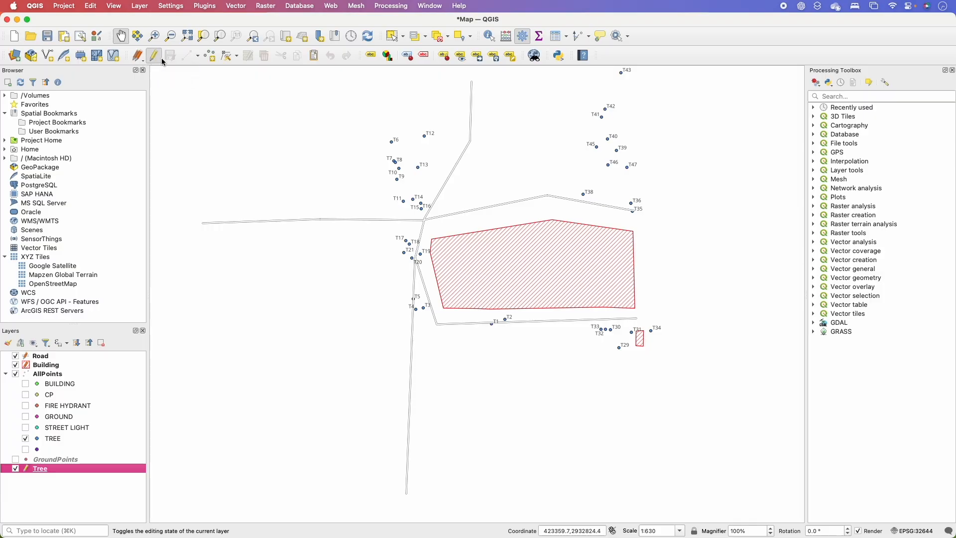
left_click(210, 56)
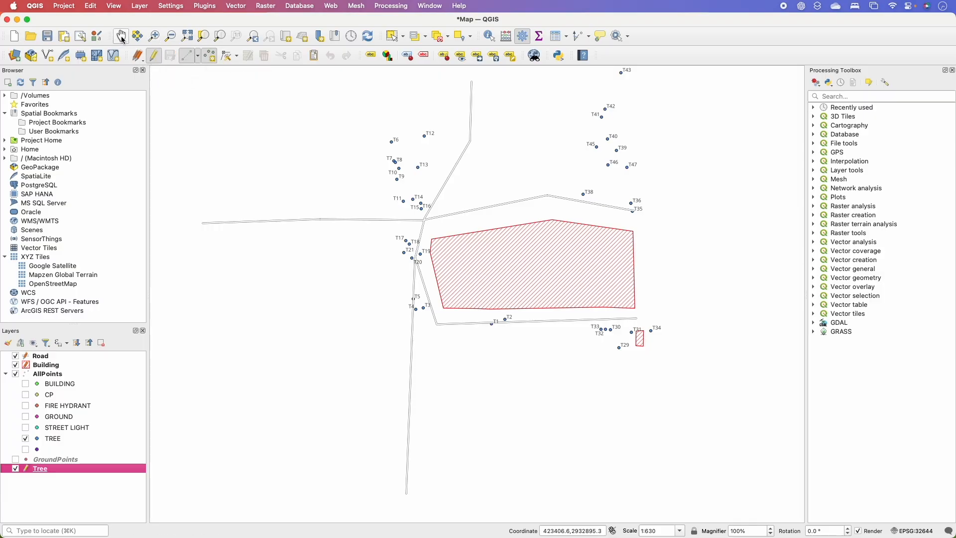
scroll(416, 196, "down", 1)
scroll(416, 196, "up", 1)
scroll(416, 196, "up", 3)
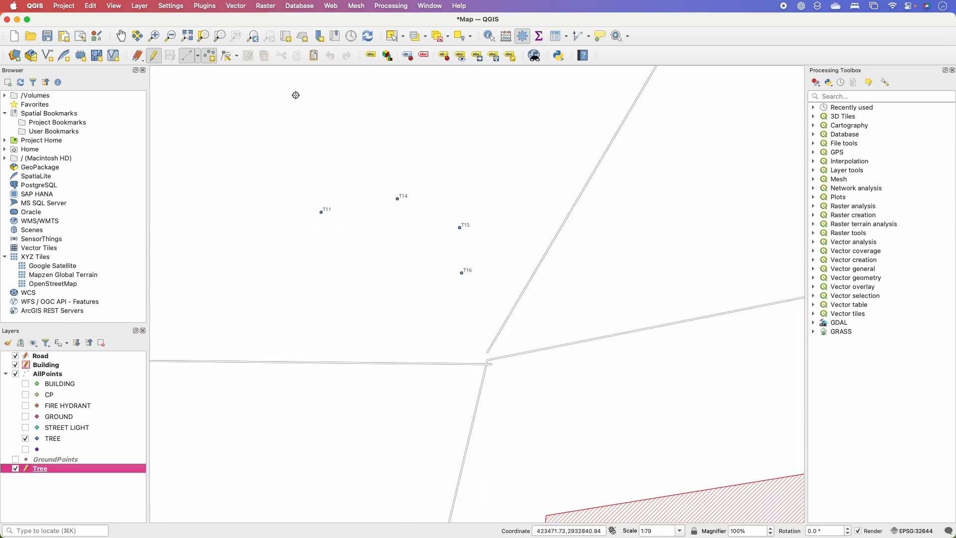
scroll(399, 196, "up", 1)
left_click(400, 197)
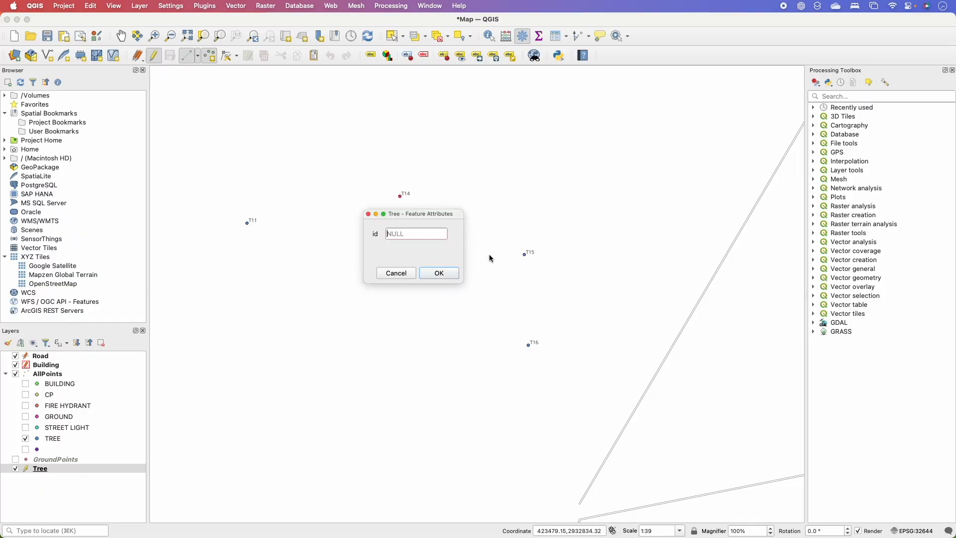
type("1")
key("Return")
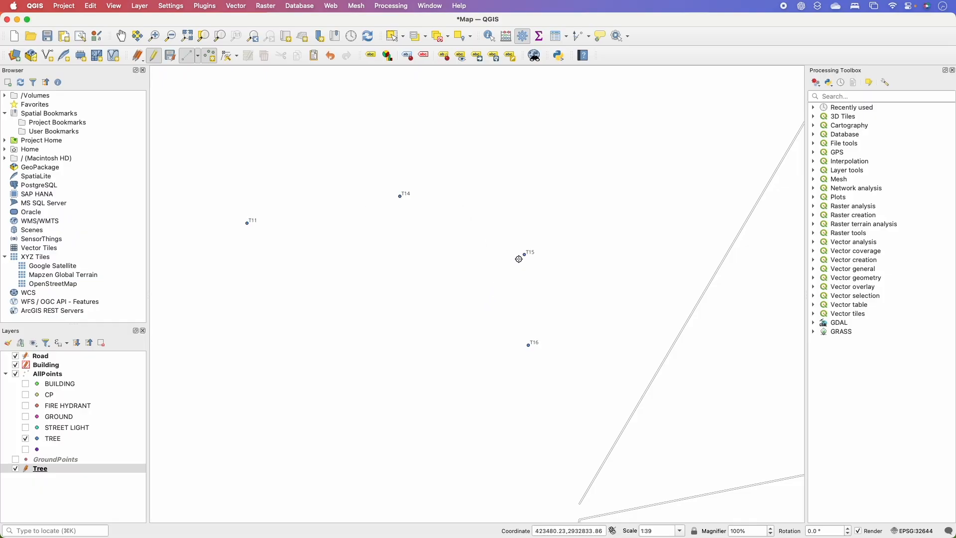
Step: Add tree points at T15 with id 2, T16 with id 3 and T11 with id 4
left_click(526, 255)
type("2")
key("Return")
left_click(529, 346)
type("3")
key("Return")
left_click(247, 225)
type("4")
key("Return")
Step: Add a tree point at T41, northeast of the main building, with id 5
left_click(121, 36)
left_click_drag(589, 174, 476, 204)
left_click_drag(733, 160, 605, 186)
scroll(589, 225, "down", 4)
left_click_drag(623, 234, 475, 277)
scroll(622, 254, "up", 1)
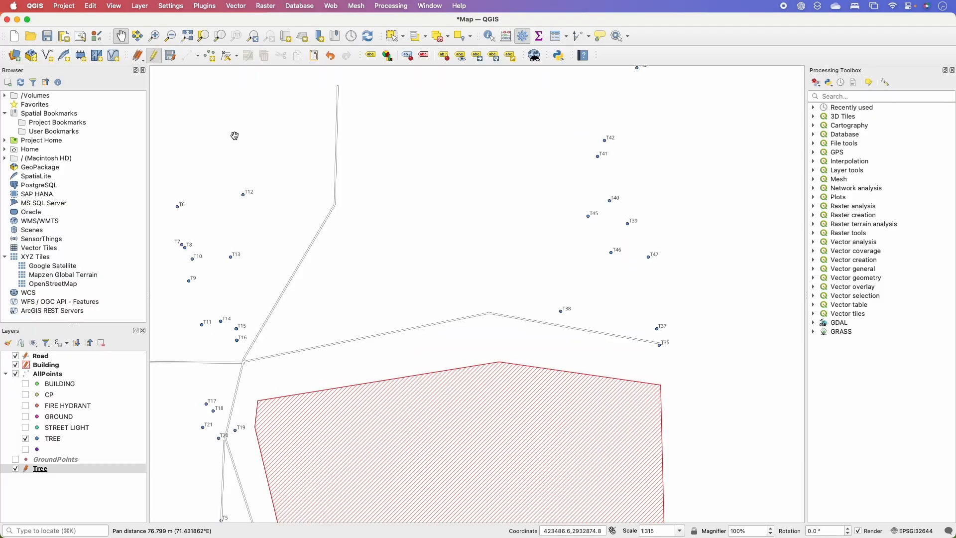
left_click(210, 56)
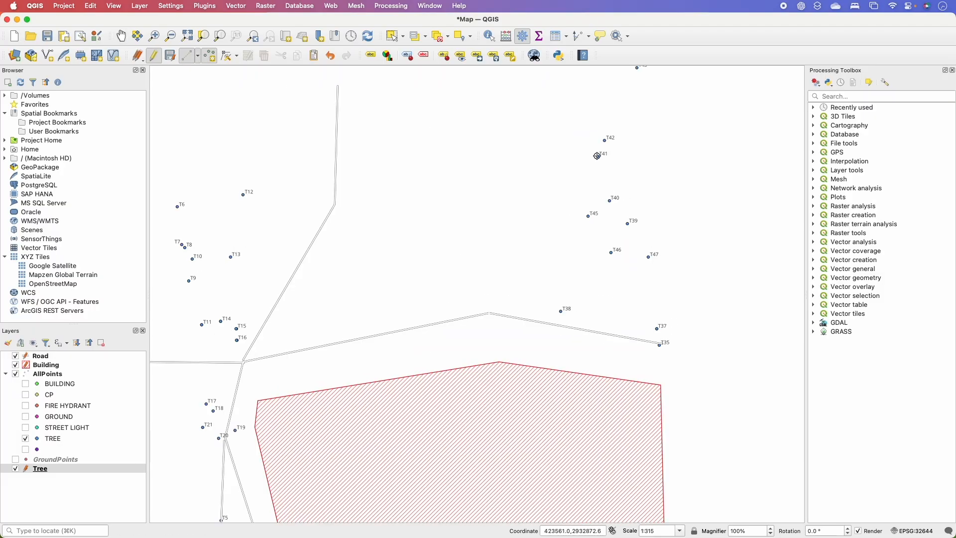
left_click(597, 155)
type("5")
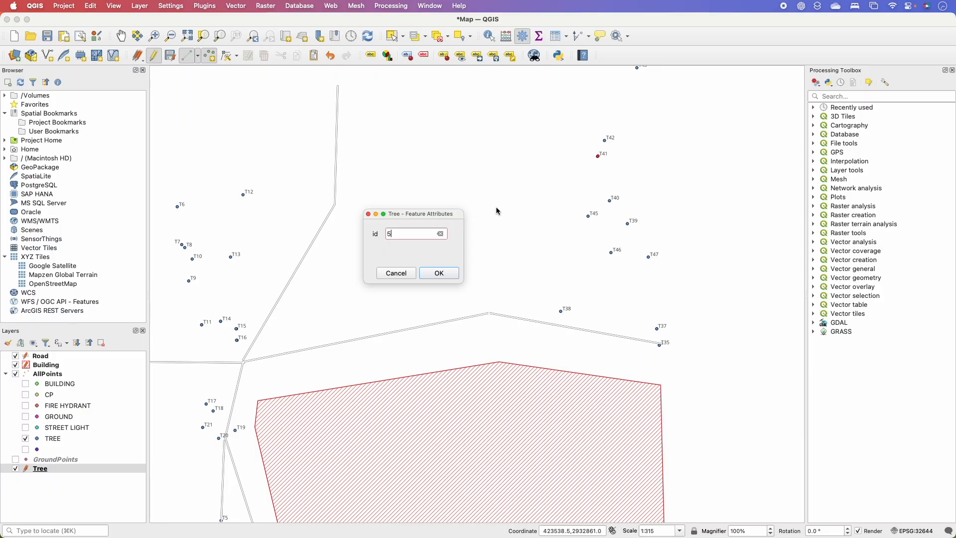
key("Return")
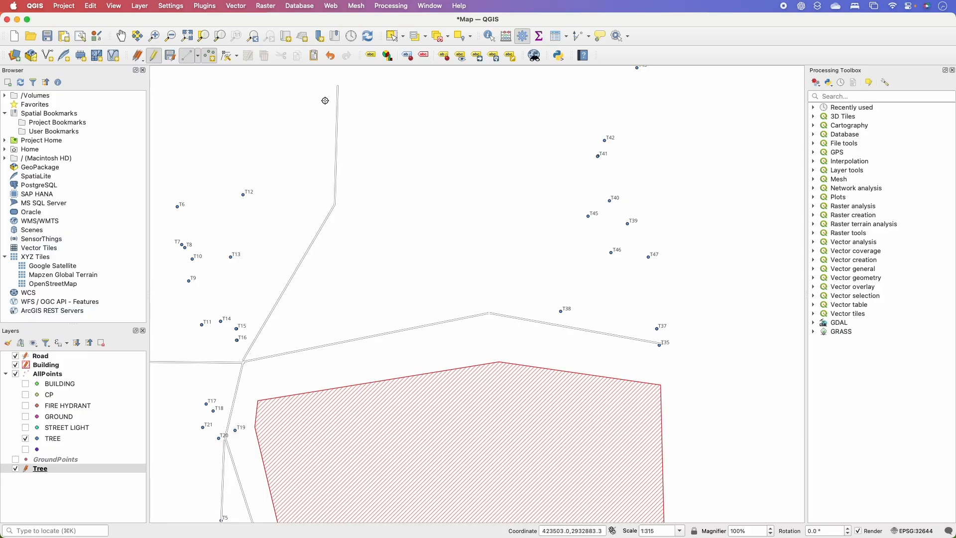
Step: Add tree points at T38 and T37 north of the main building, giving the T37 point id 6
left_click(562, 312)
key("Return")
left_click(659, 330)
type("7")
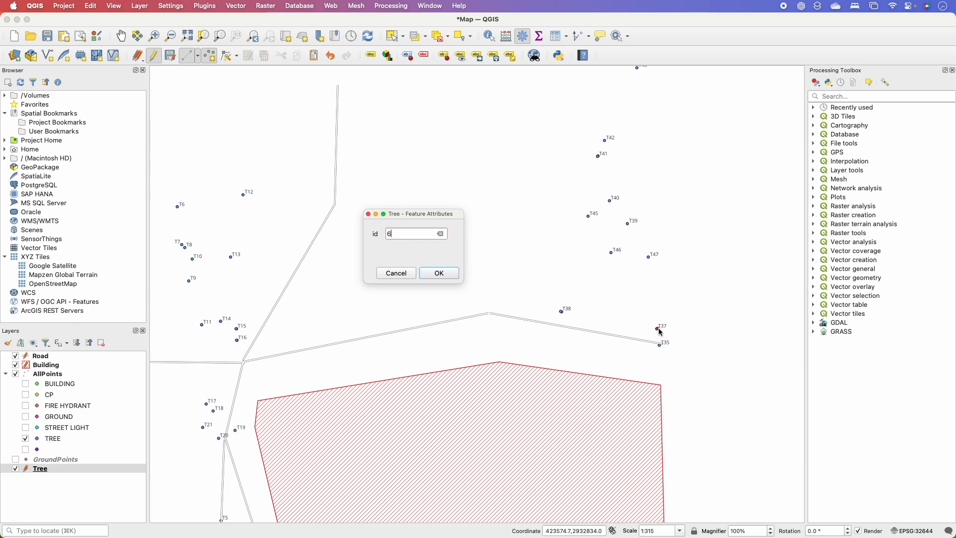
key("Return")
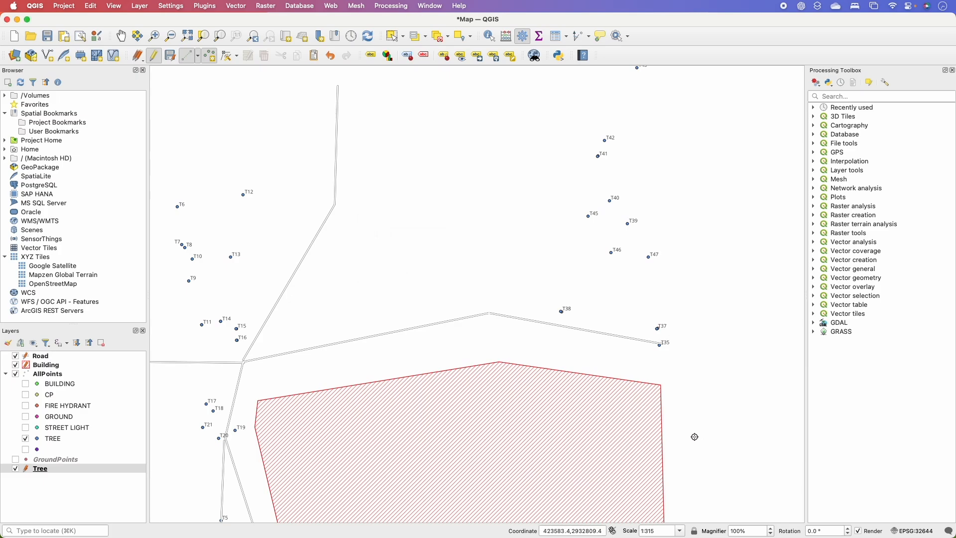
Step: Add a tree point at T20 with id 8 and save the Tree layer's edits
left_click(219, 438)
type("20")
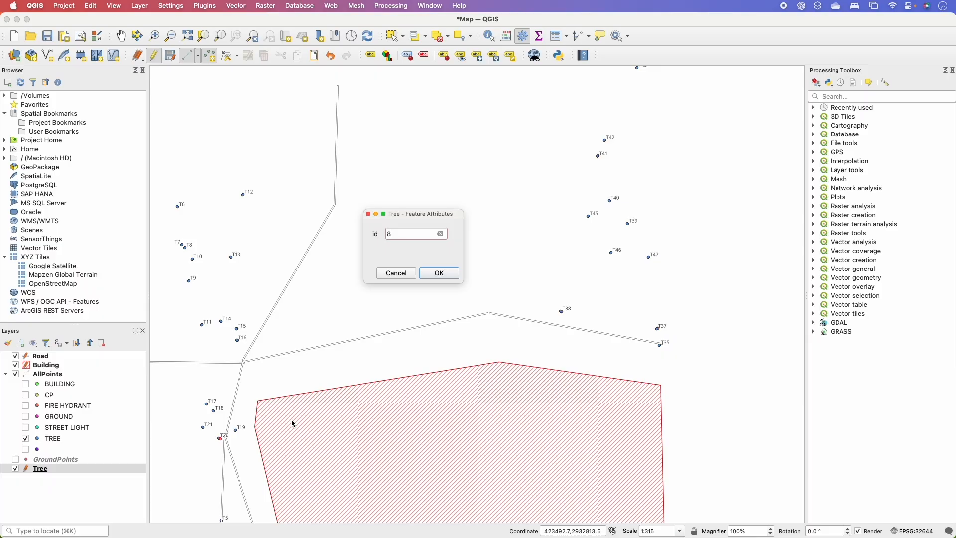
key("Return")
left_click(172, 55)
Step: Move the Tree layer to the top of the layer order, above Road
left_click(126, 38)
left_click_drag(310, 186, 440, 211)
scroll(387, 187, "down", 1)
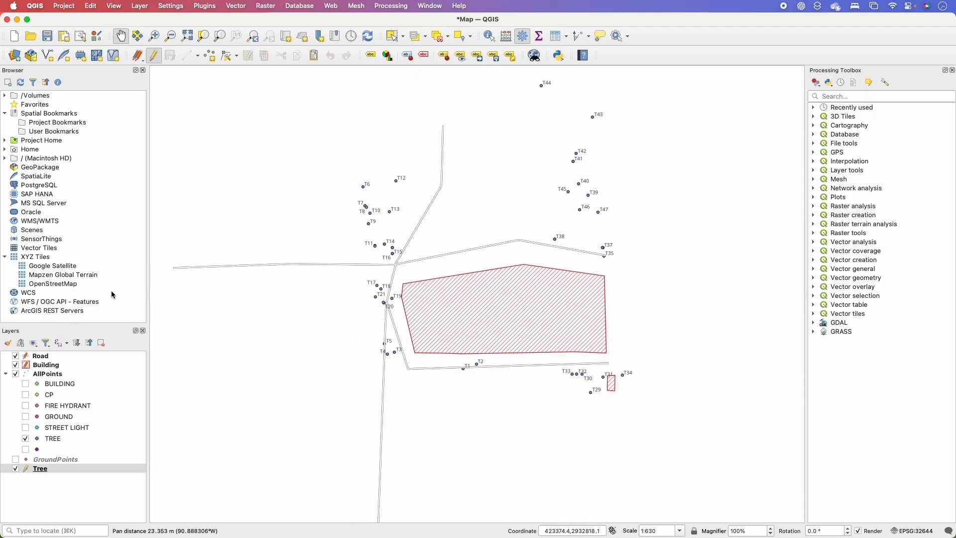
left_click(89, 470)
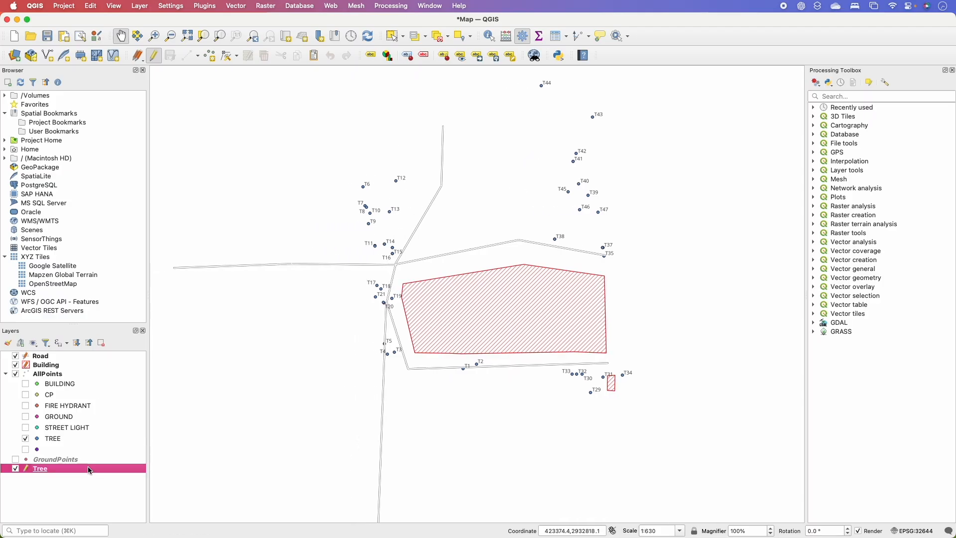
left_click_drag(90, 471, 75, 354)
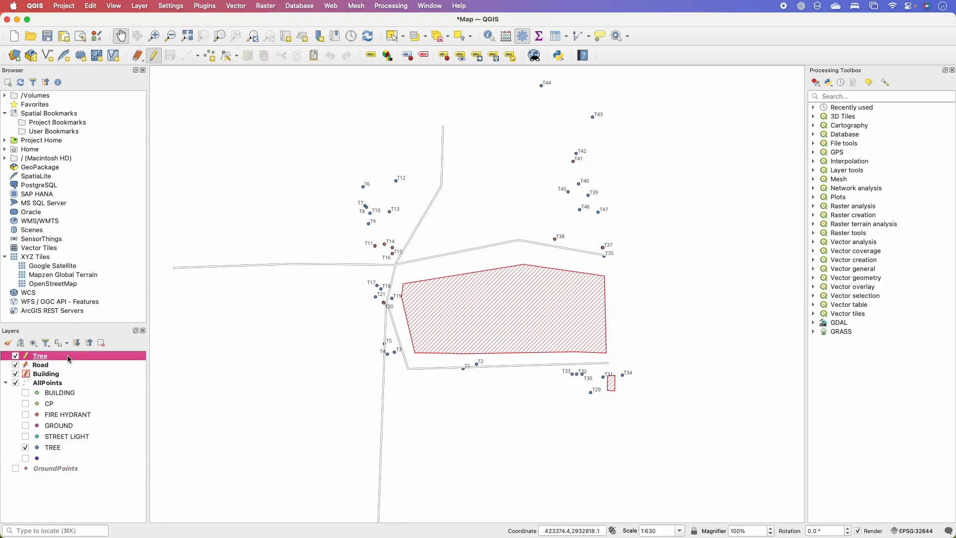
Step: Style the Tree layer with the preset "dot green" marker symbol and apply it
right_click(67, 355)
left_click(102, 353)
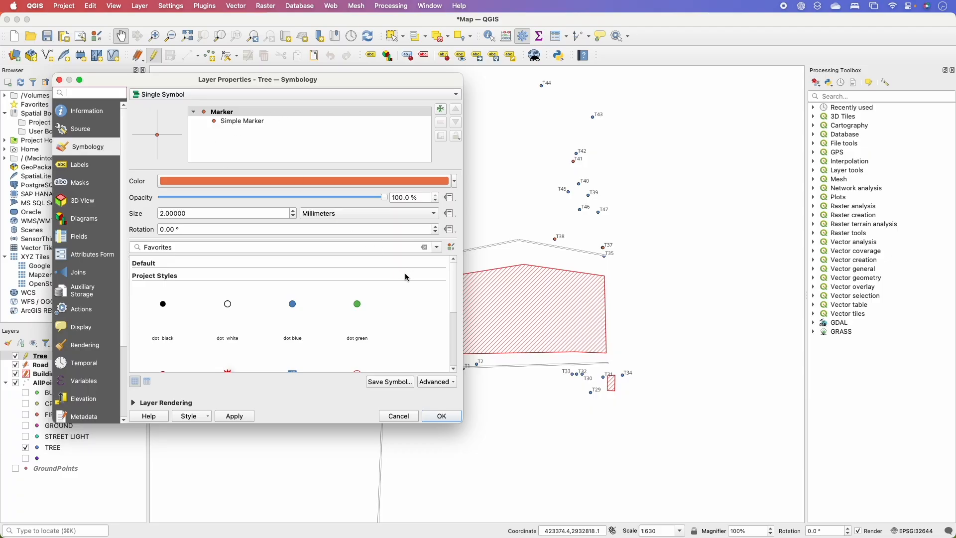
mouse_move(457, 294)
left_mouse_down()
mouse_move(444, 342)
mouse_move(451, 289)
left_mouse_up()
left_click(358, 304)
left_click(236, 416)
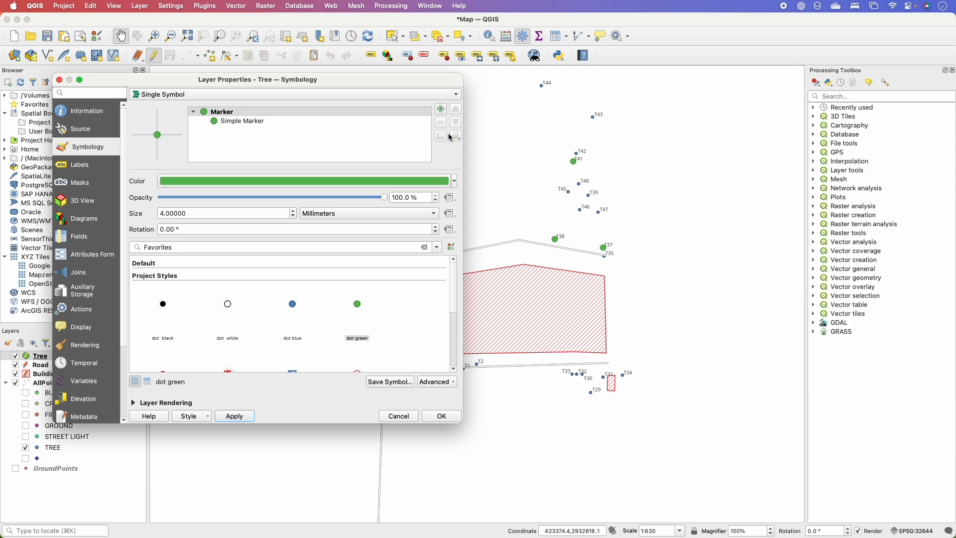
Step: Choose the "topo camp" symbol from the unfiltered presets for the Tree layer and delete its square background SVG marker
left_click(425, 247)
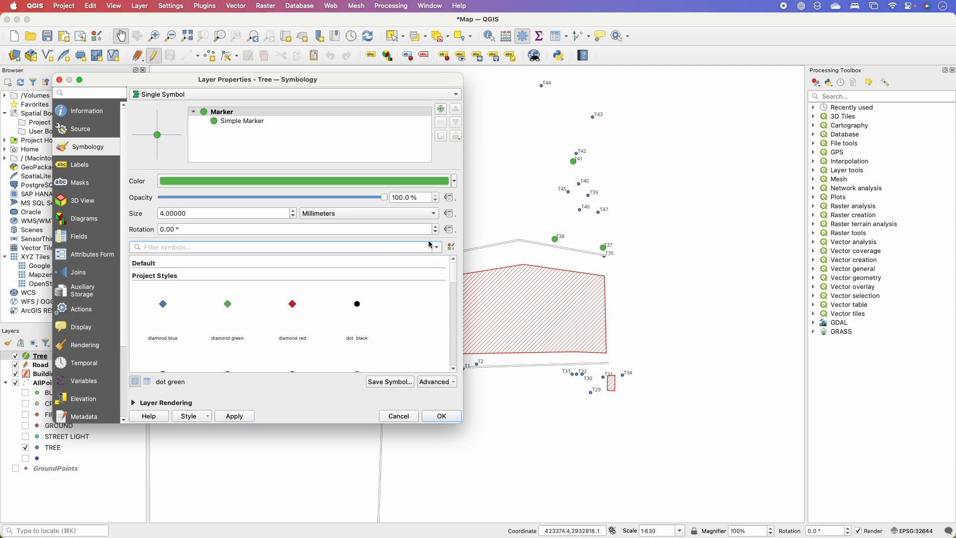
left_click_drag(452, 272, 433, 328)
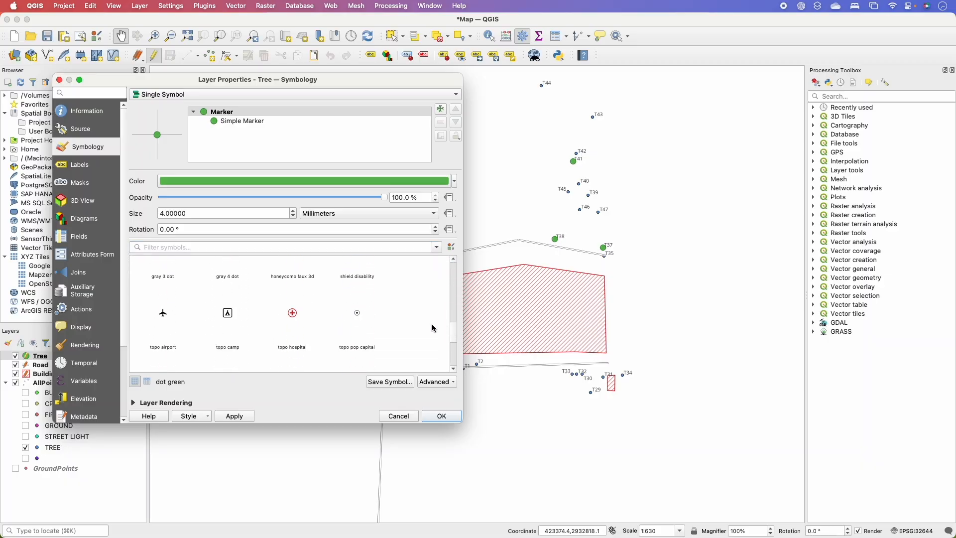
left_click(230, 323)
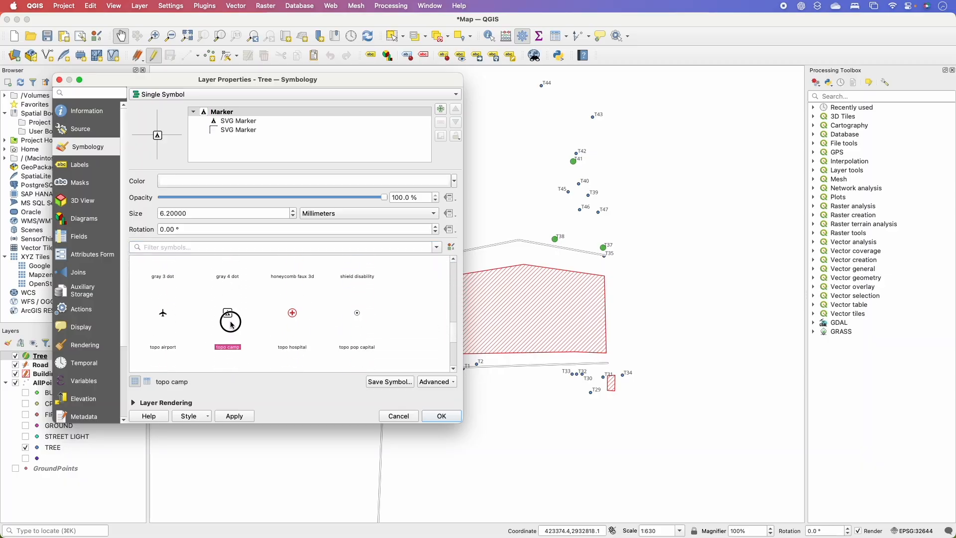
left_click(239, 131)
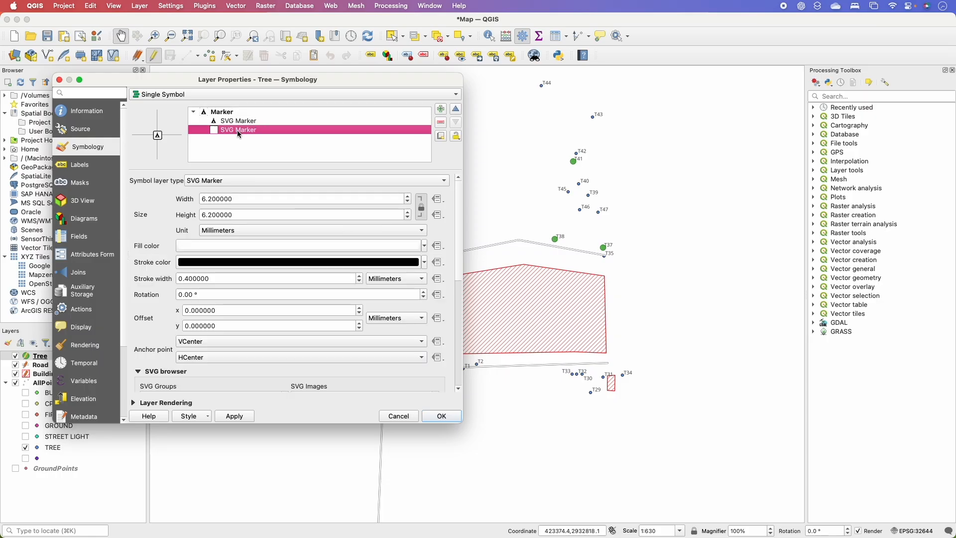
left_click(440, 124)
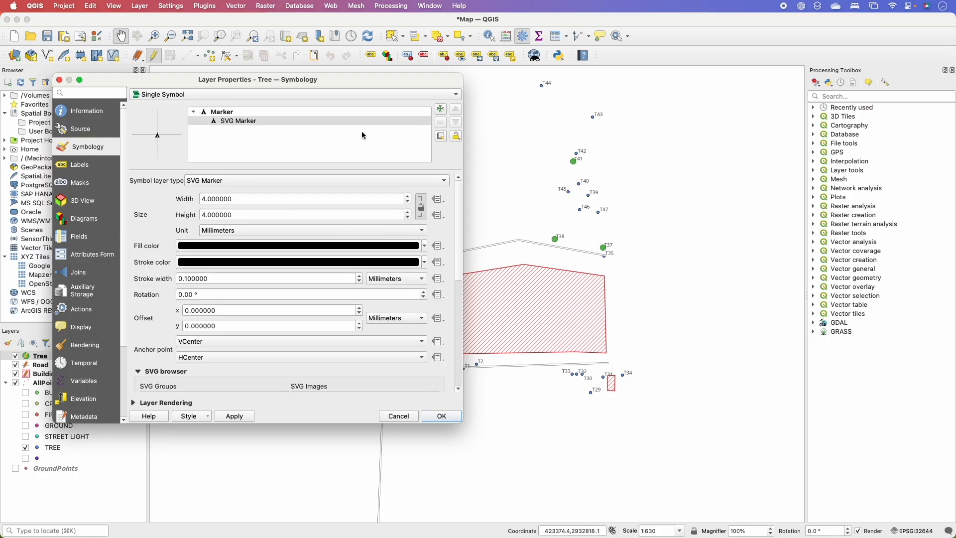
Step: Search the SVG images for "tree" and assign the tree image to the remaining SVG marker
left_click(275, 120)
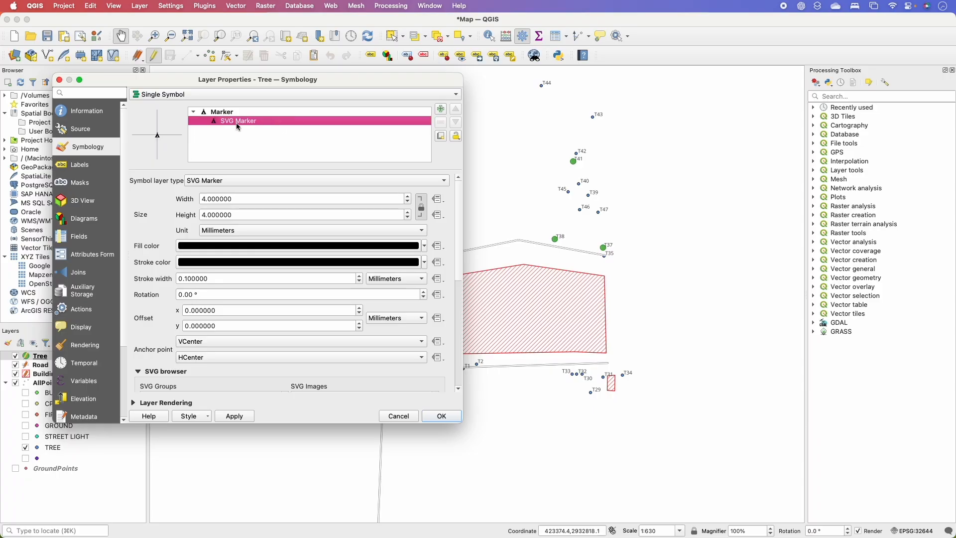
scroll(453, 205, "down", 10)
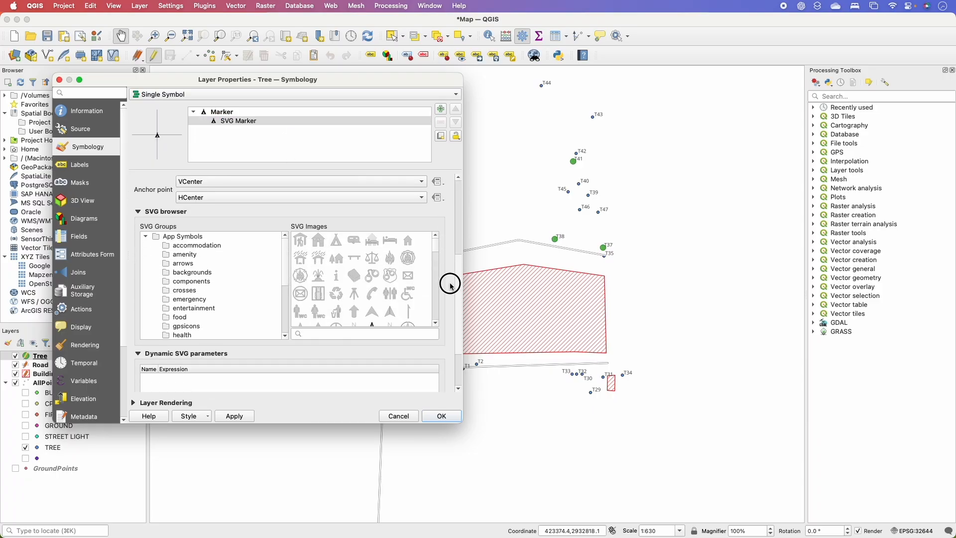
left_click_drag(457, 298, 455, 268)
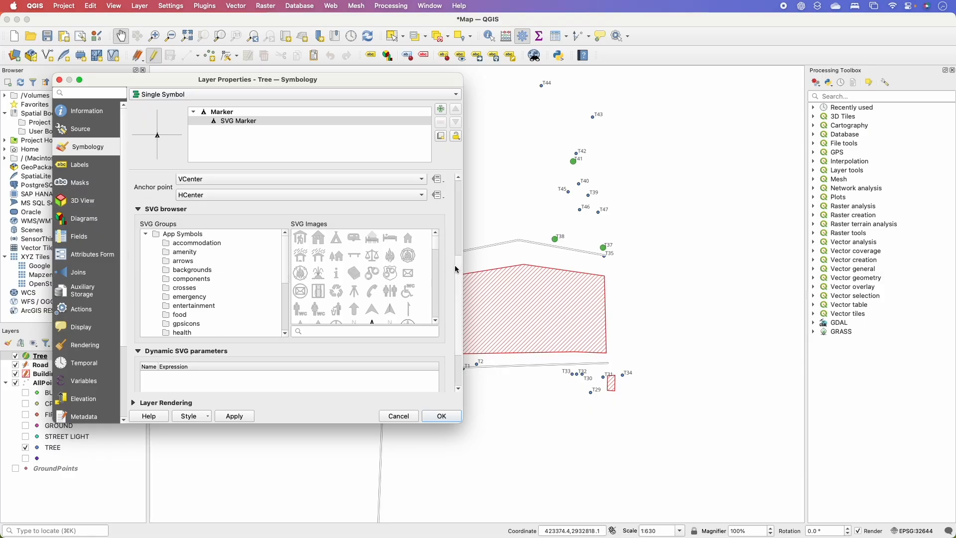
left_click(344, 331)
type("tree")
left_click(301, 236)
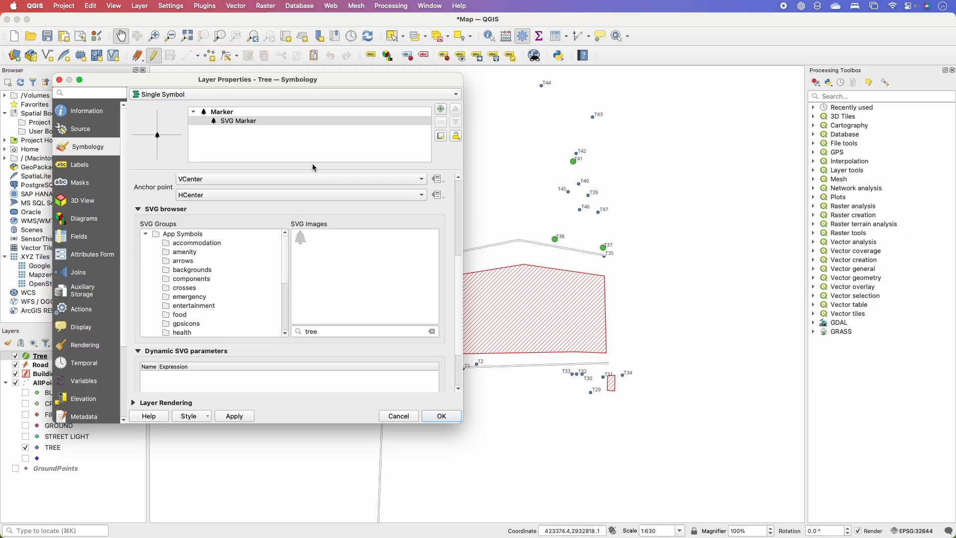
Step: Set the tree marker's fill to the standard green #33a02c and apply the Tree layer's styling
left_click_drag(458, 265, 458, 179)
left_click(260, 247)
left_click(295, 166)
left_click(319, 168)
left_click_drag(382, 223, 379, 234)
left_click(310, 271)
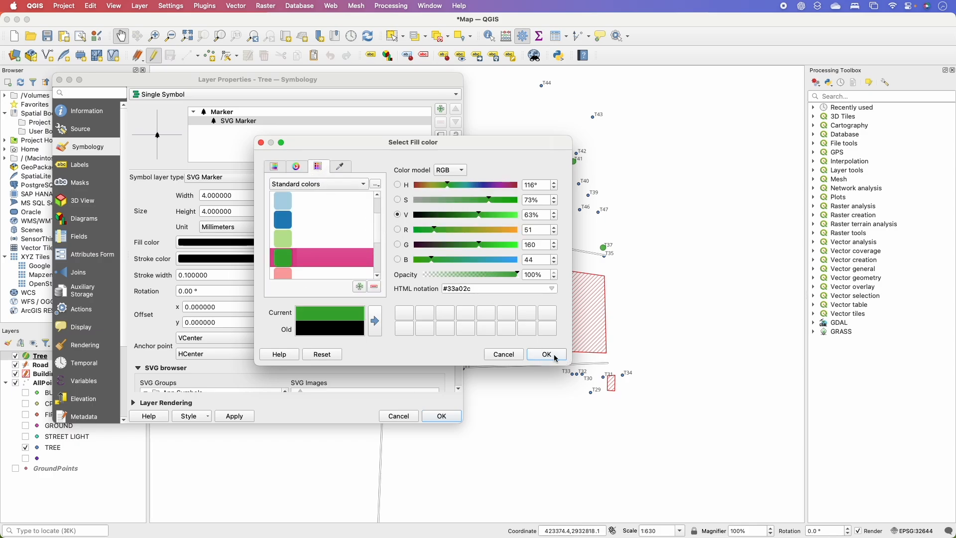
left_click(547, 355)
left_click(234, 416)
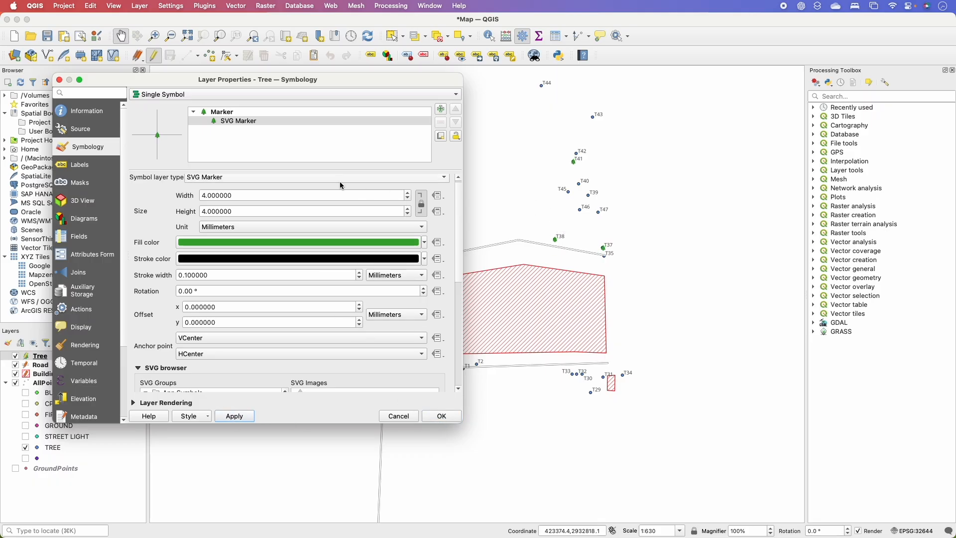
left_click(443, 416)
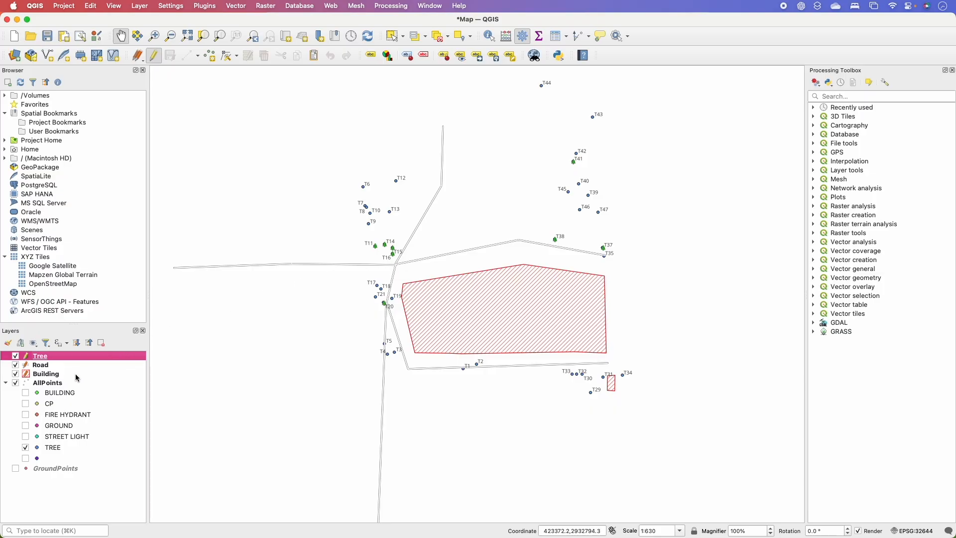
Step: Hide the TREE category of the AllPoints layer and make the Tree layer active
left_click(64, 447)
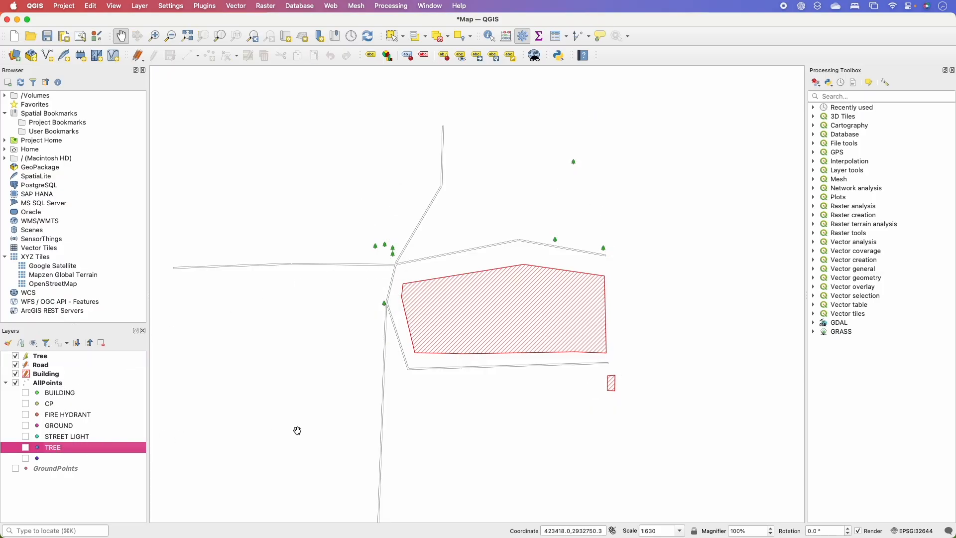
left_click(37, 356)
left_click(154, 55)
Step: Examine the digitized roads, buildings and tree symbols across the map
left_click_drag(495, 241, 488, 207)
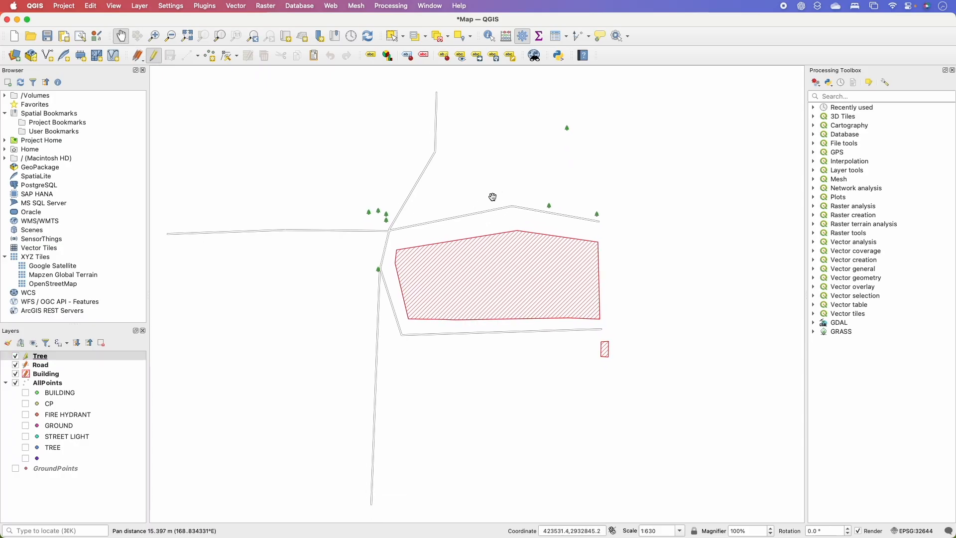
left_click_drag(433, 217, 459, 231)
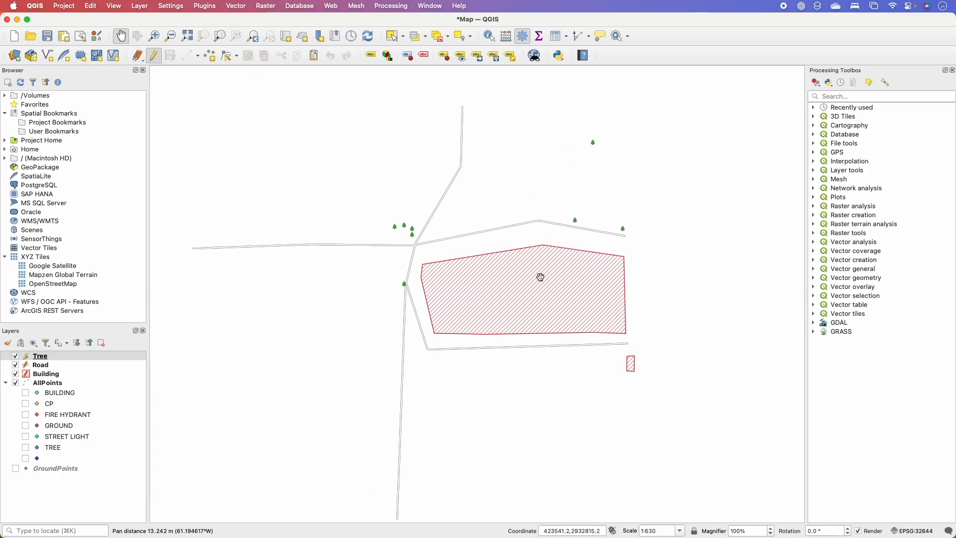
left_click_drag(379, 265, 430, 263)
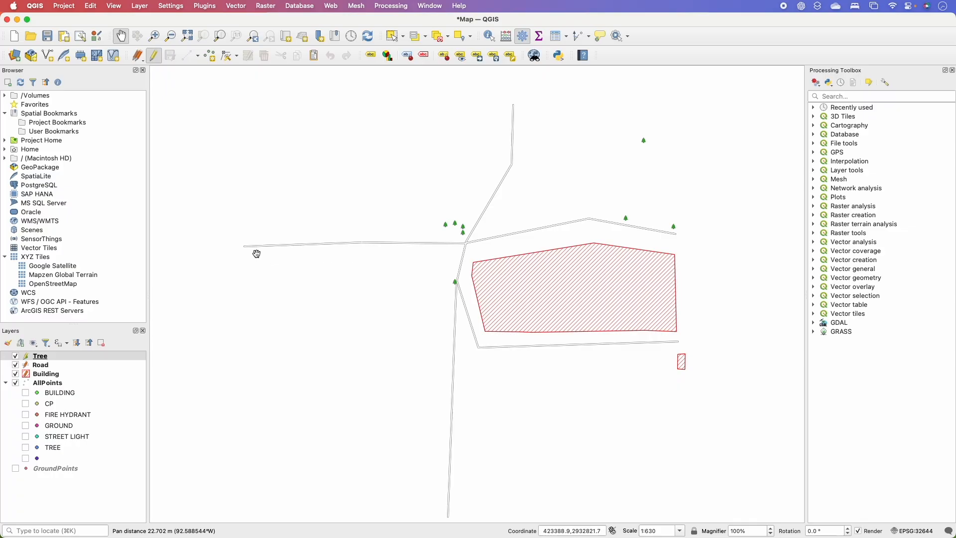
left_click_drag(538, 294, 506, 295)
left_click(559, 248)
left_click_drag(559, 247, 551, 257)
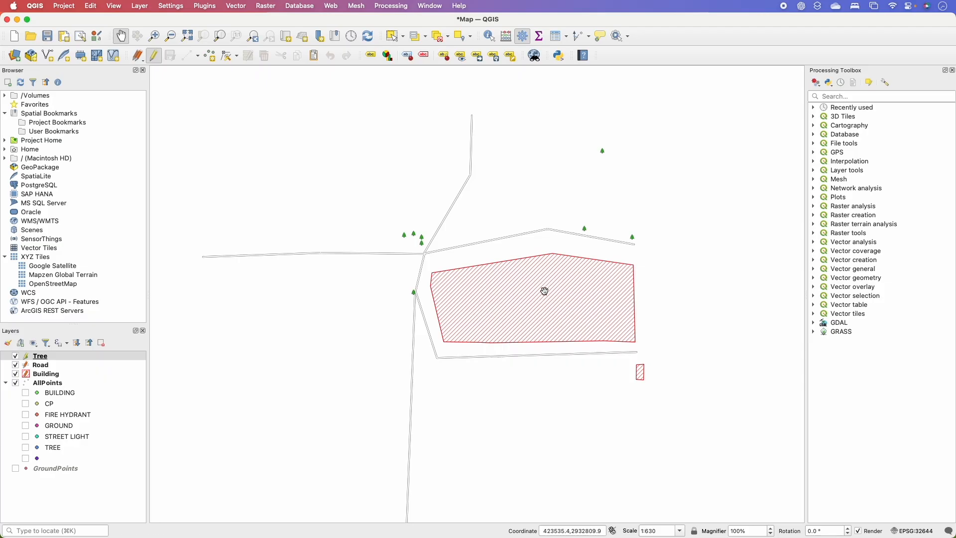
left_click_drag(450, 260, 461, 273)
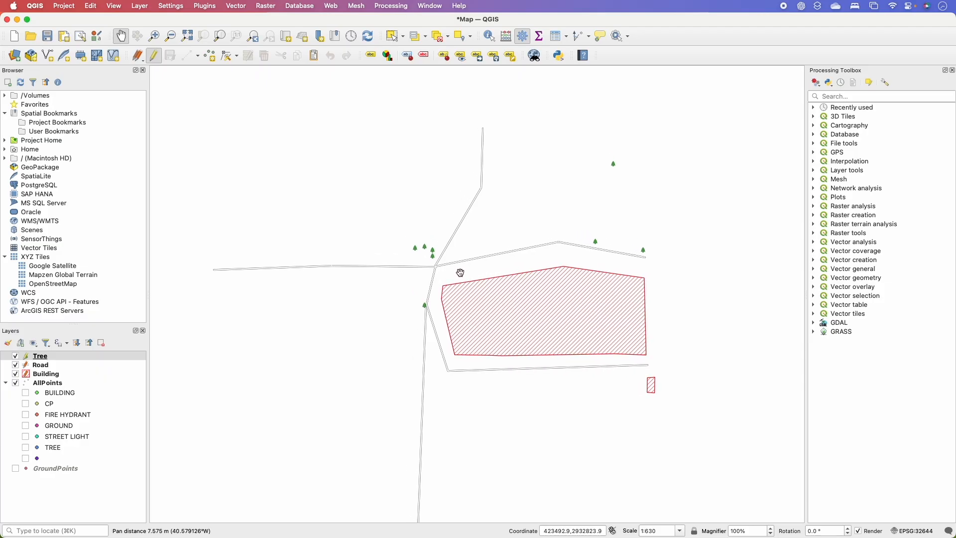
left_click_drag(480, 239, 484, 264)
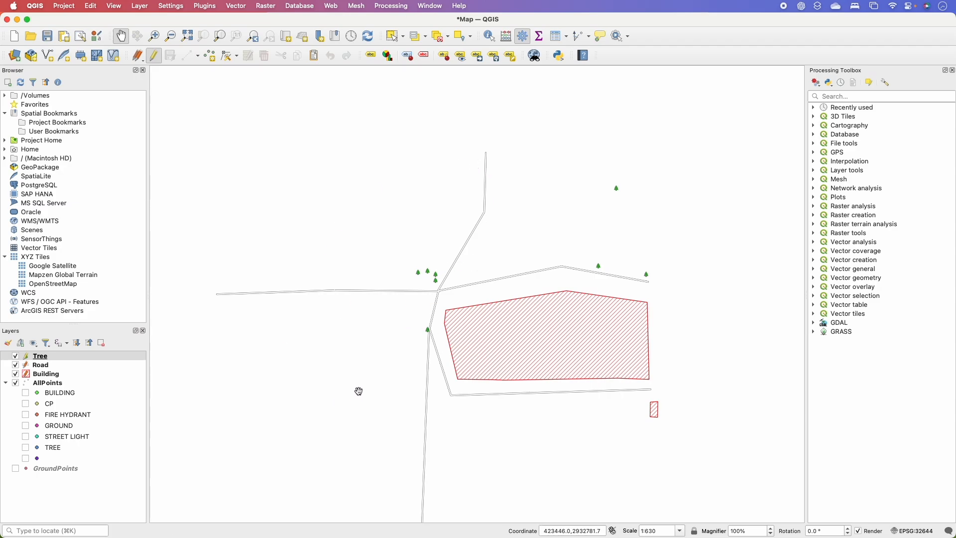
left_click_drag(425, 339, 449, 327)
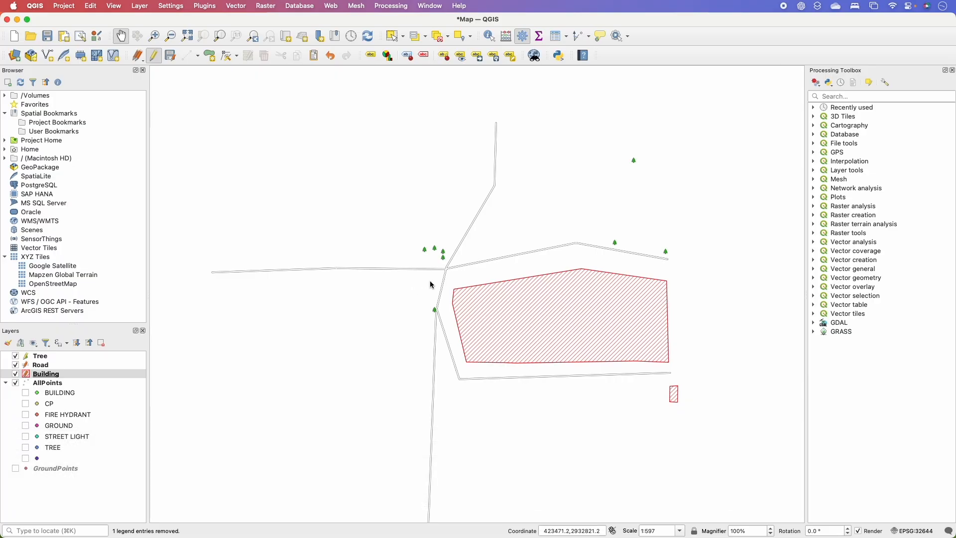
Step: Start a new XYZ Tiles connection and name it "Satellite Image"
left_click(35, 257)
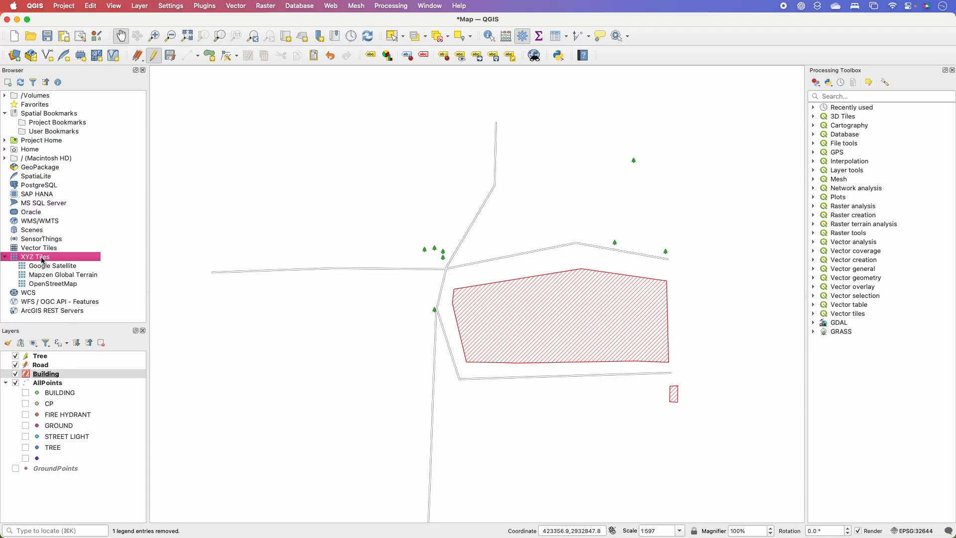
right_click(43, 261)
left_click(73, 259)
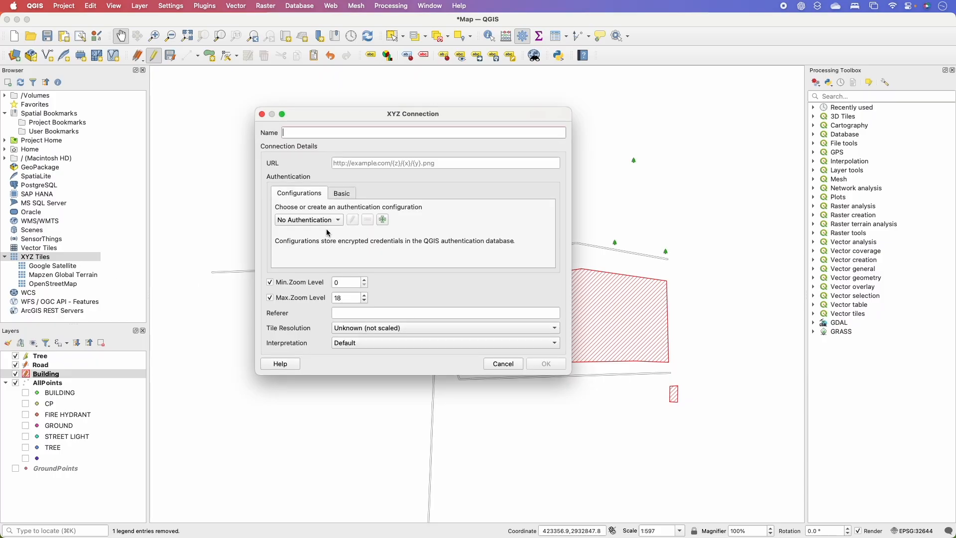
type("Satellite Image")
key("Tab")
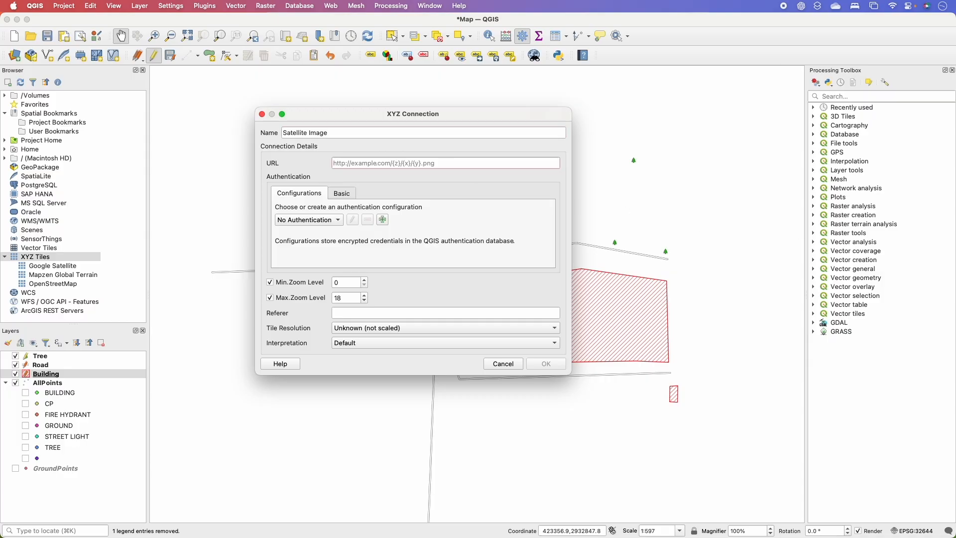
Step: Switch to TextEdit, copy the entire Google tile URL from the untitled note and minimize the note
key("super+Tab")
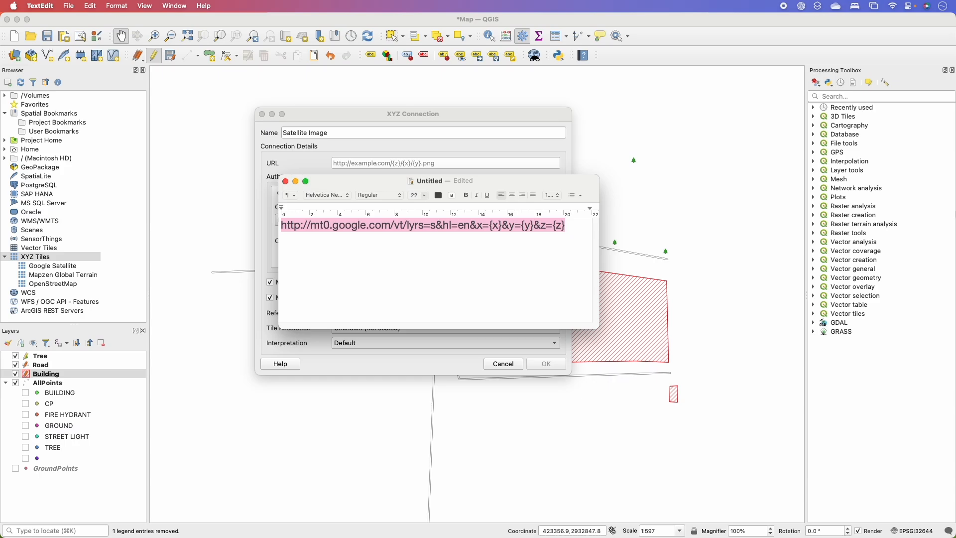
left_click(570, 228)
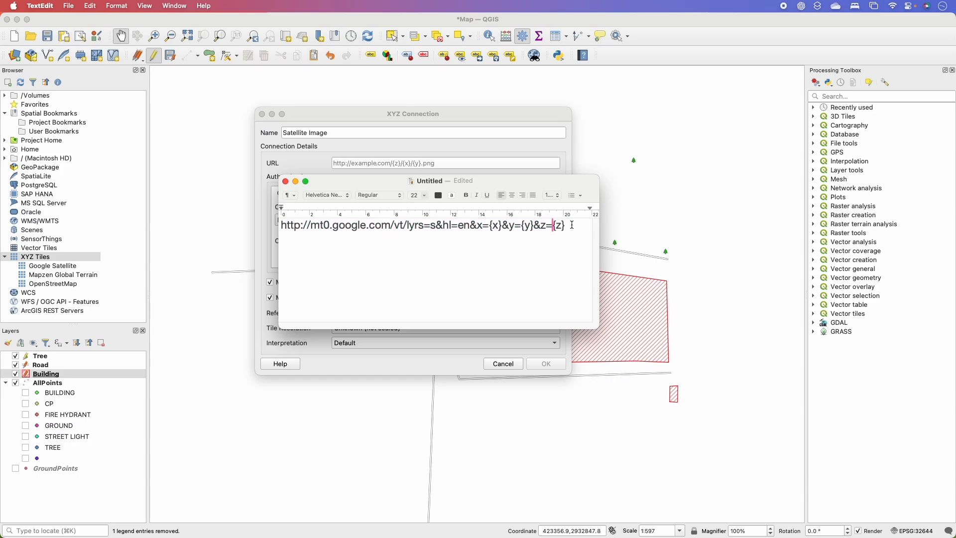
key("super+a")
key("super+c")
left_click(298, 182)
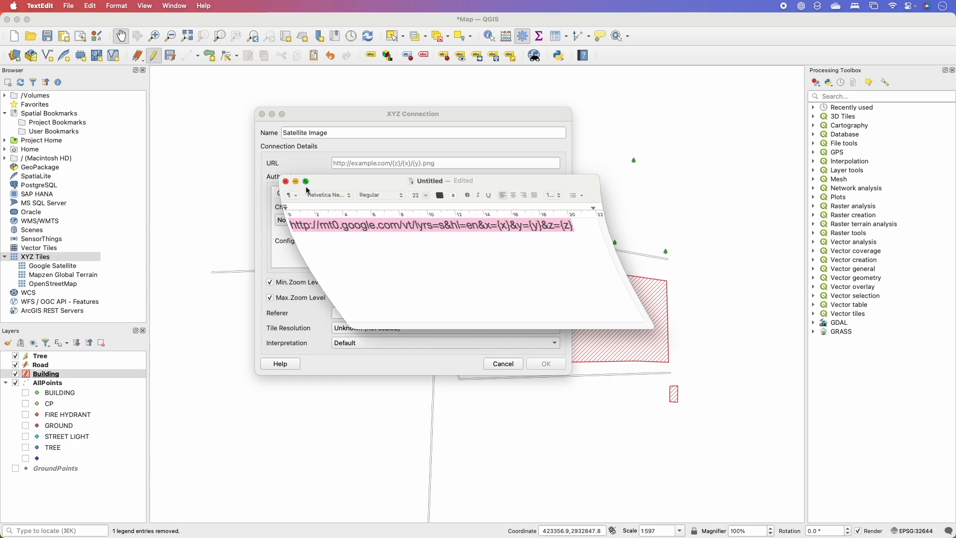
left_click(422, 164)
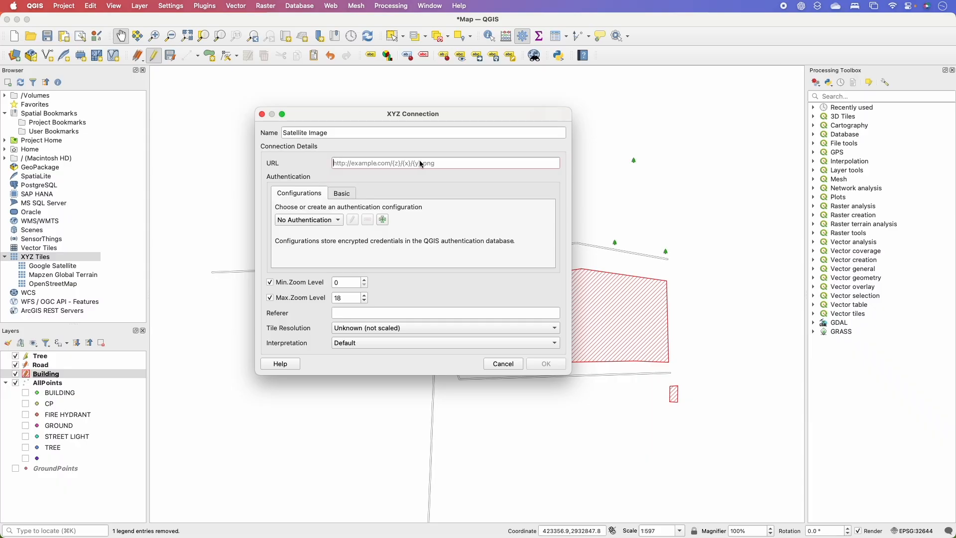
key("super+v")
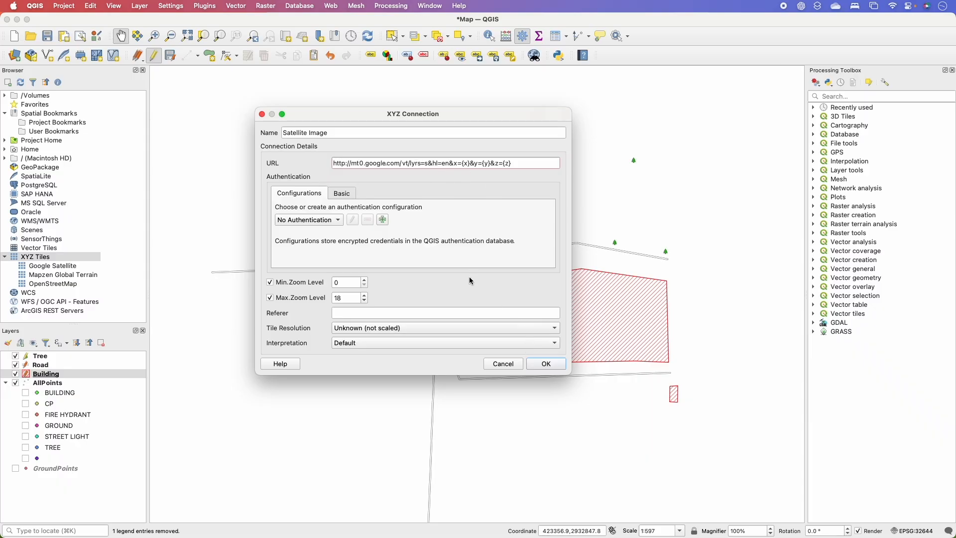
left_click(545, 366)
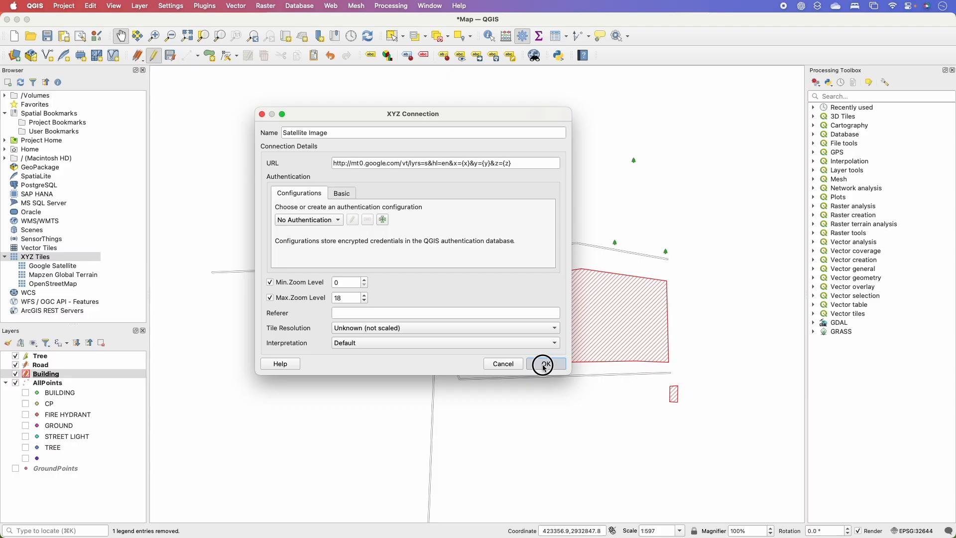
left_click(61, 294)
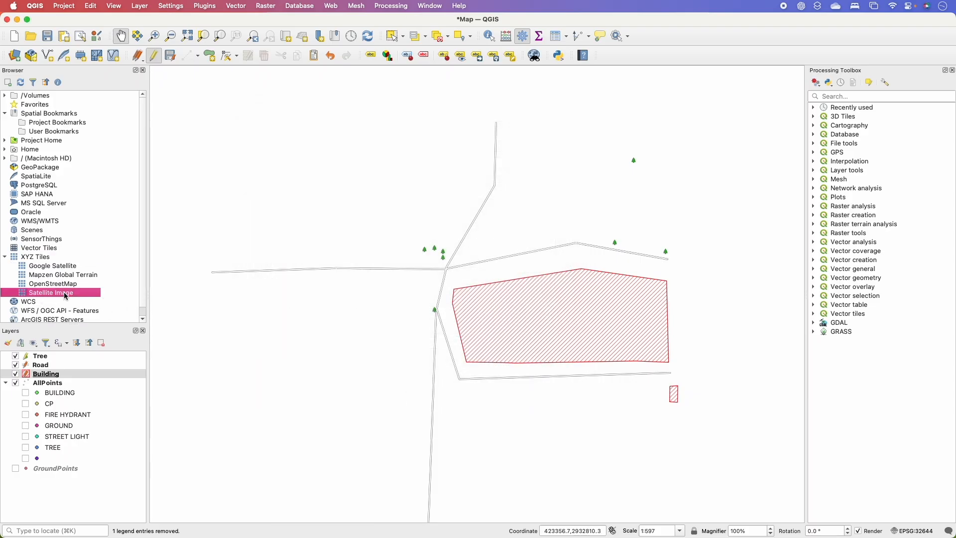
Step: Add the Google Satellite tile source to the map and move it below all other layers in the layer order
left_click(52, 266)
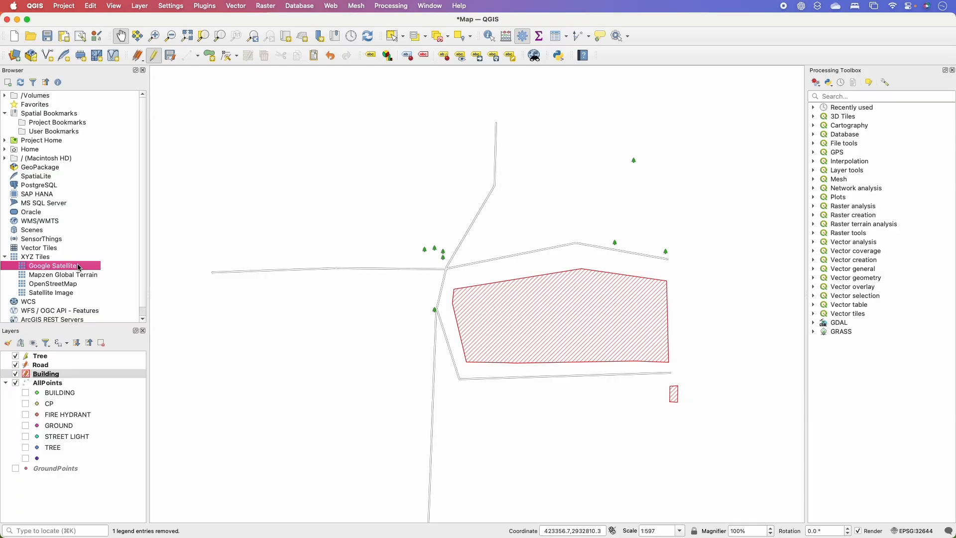
double_click(78, 267)
left_click(95, 372)
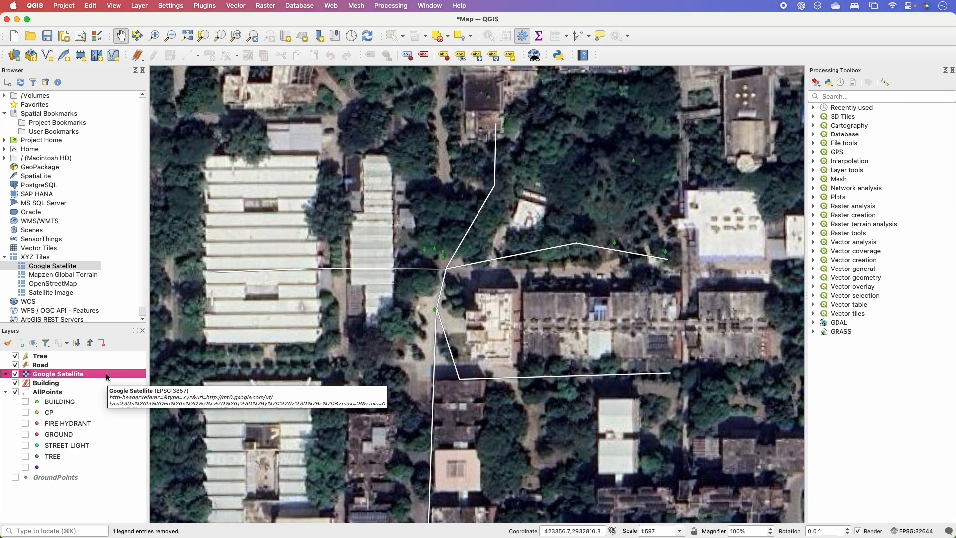
mouse_move(106, 372)
left_mouse_down()
mouse_move(96, 386)
mouse_move(97, 494)
mouse_move(89, 480)
left_mouse_up()
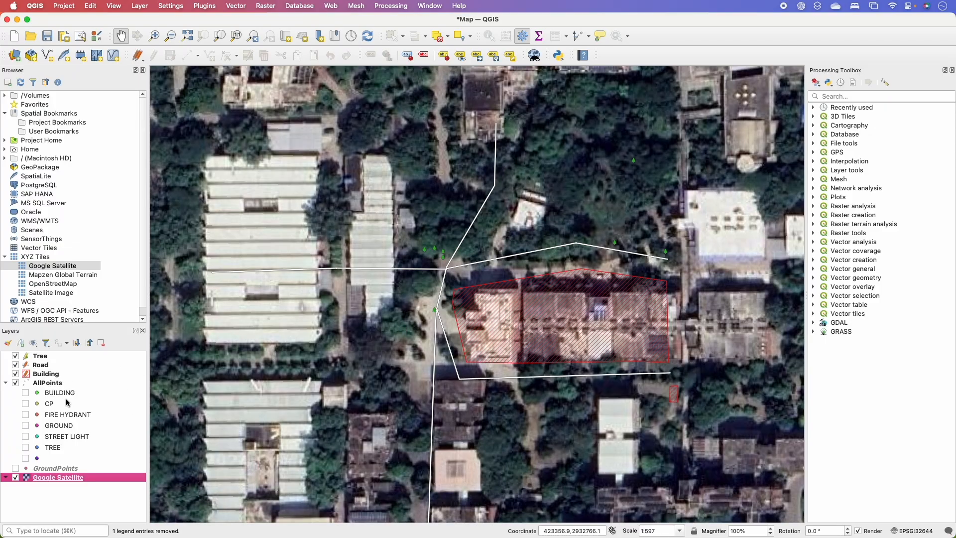
Step: Examine how the digitized roads, buildings and trees line up with the satellite imagery across the site
left_click(58, 357)
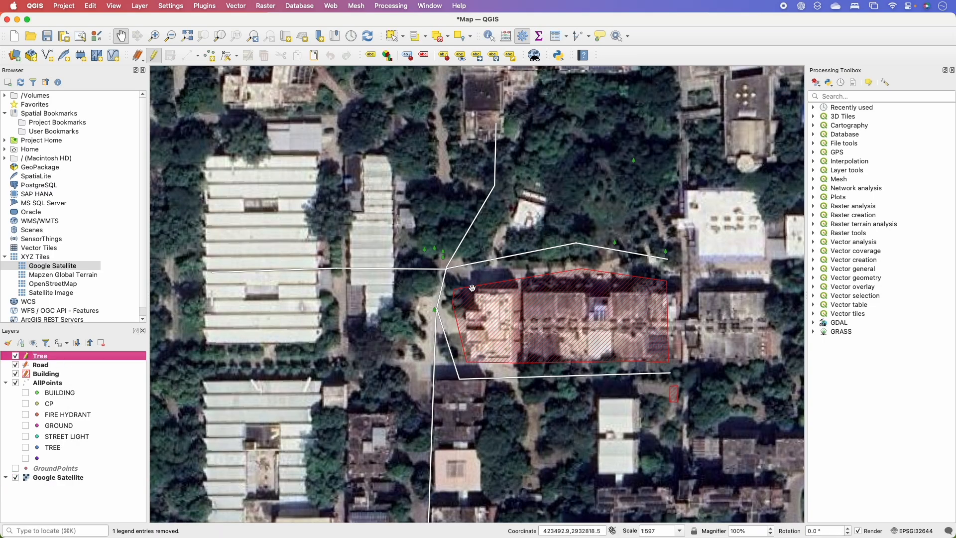
left_click(58, 477)
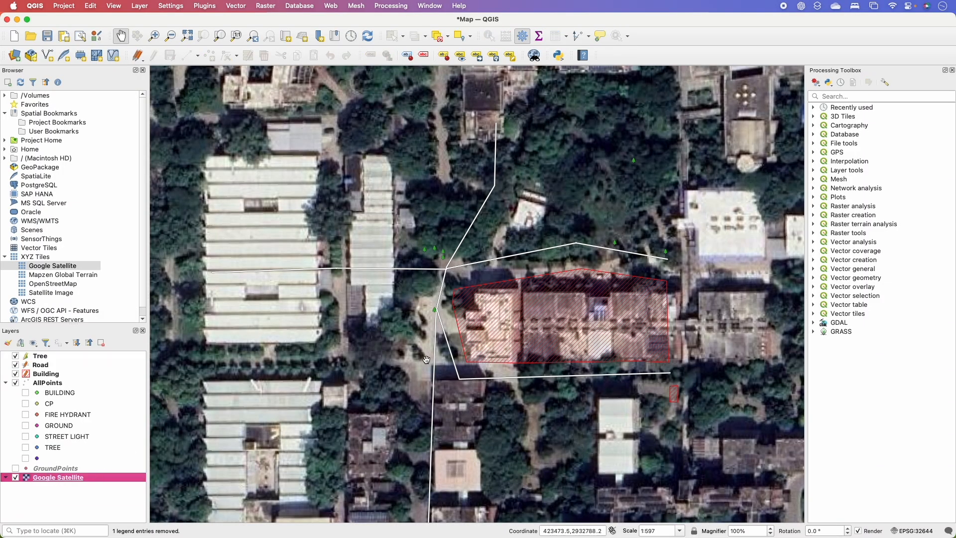
left_click_drag(428, 249, 400, 253)
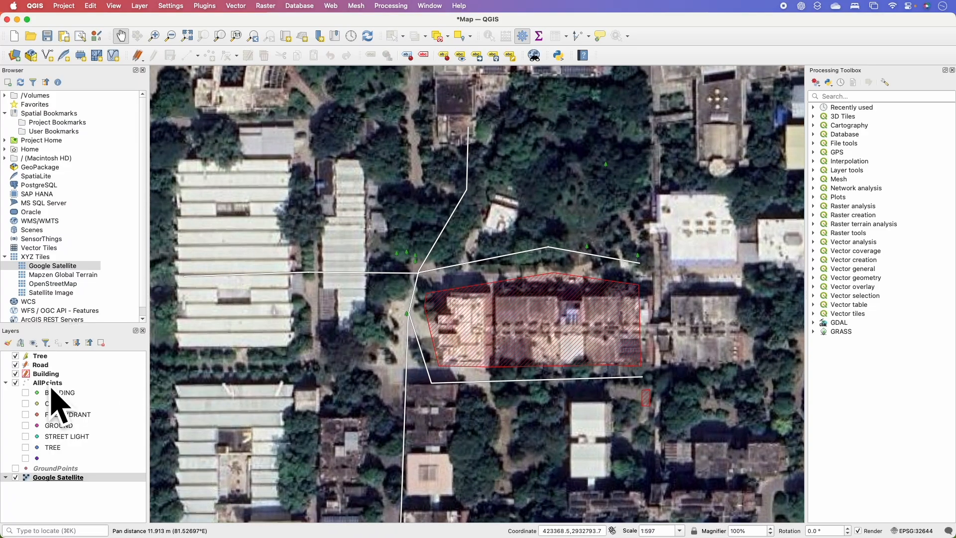
left_click_drag(395, 289, 405, 299)
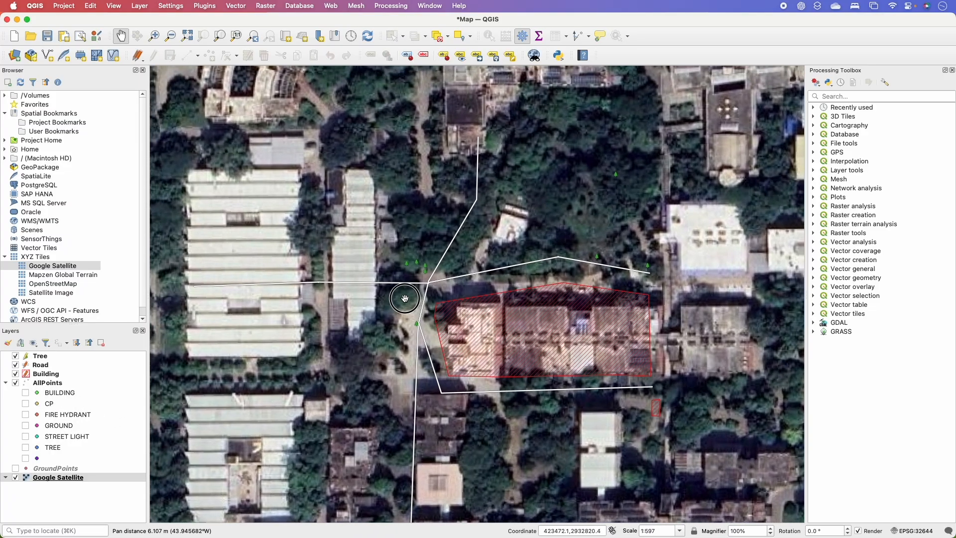
mouse_move(459, 272)
left_mouse_down()
mouse_move(469, 251)
mouse_move(453, 263)
left_mouse_up()
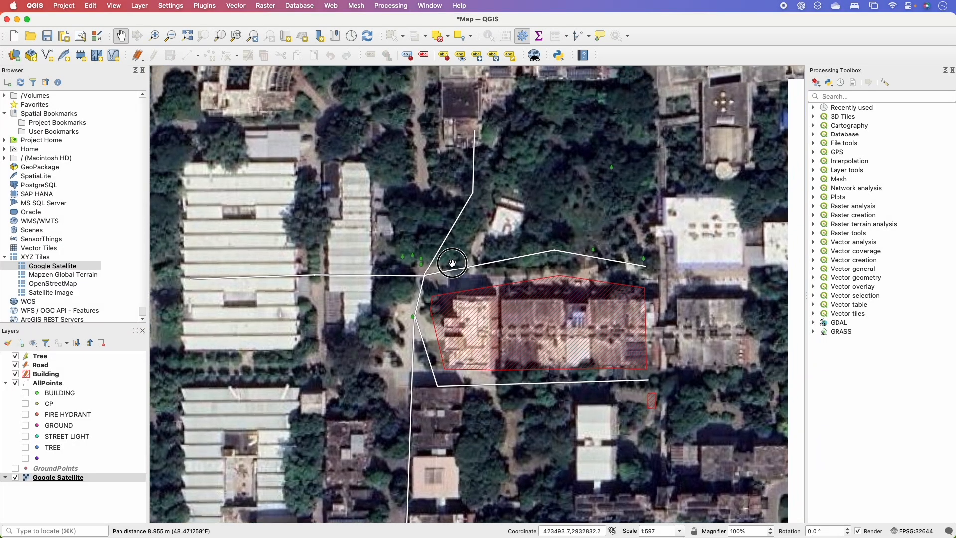
left_click_drag(532, 297, 538, 316)
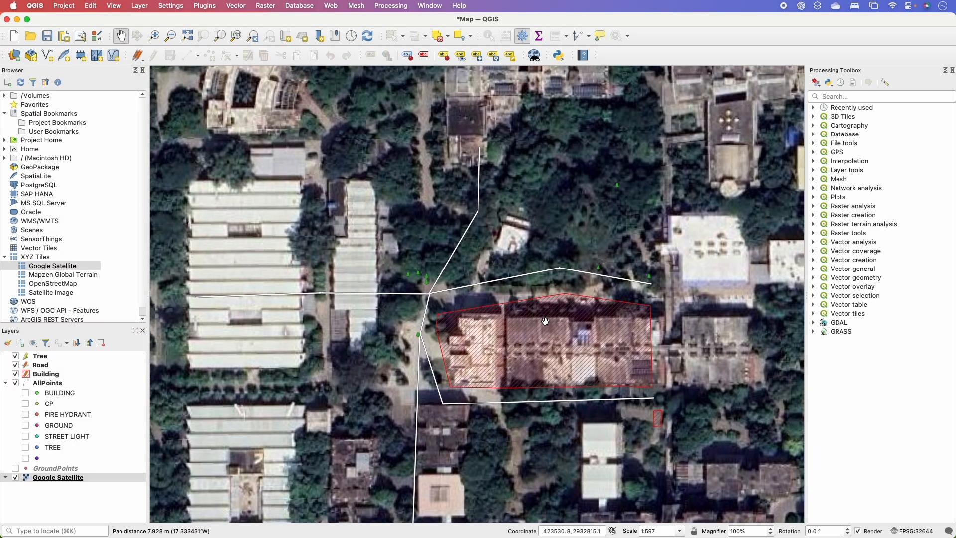
left_click_drag(459, 304, 453, 319)
left_click_drag(509, 223, 523, 205)
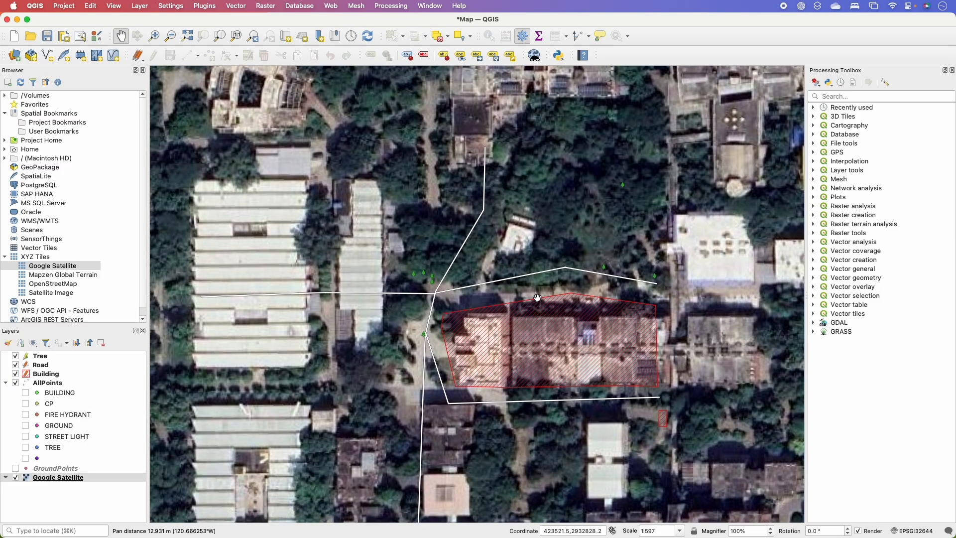
left_click_drag(543, 238, 599, 236)
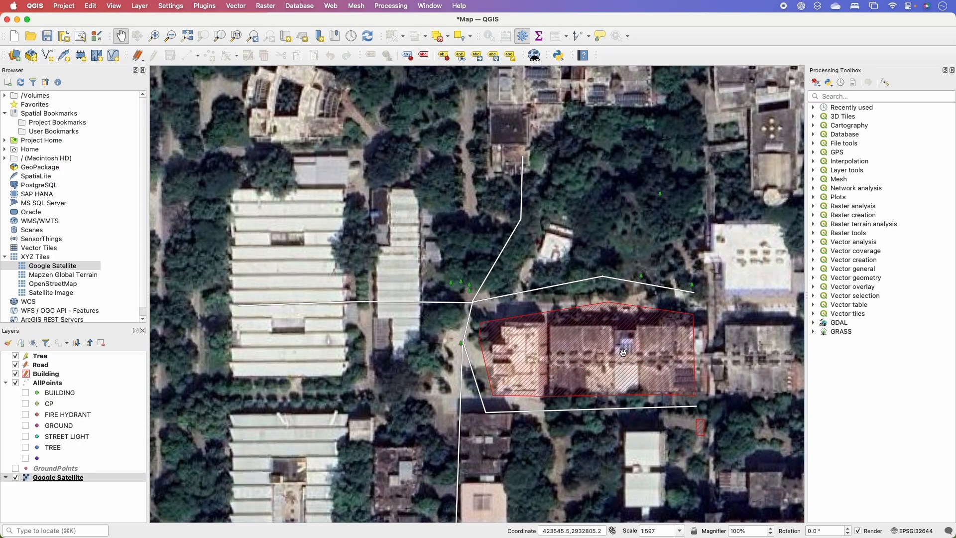
left_click_drag(624, 351, 627, 339)
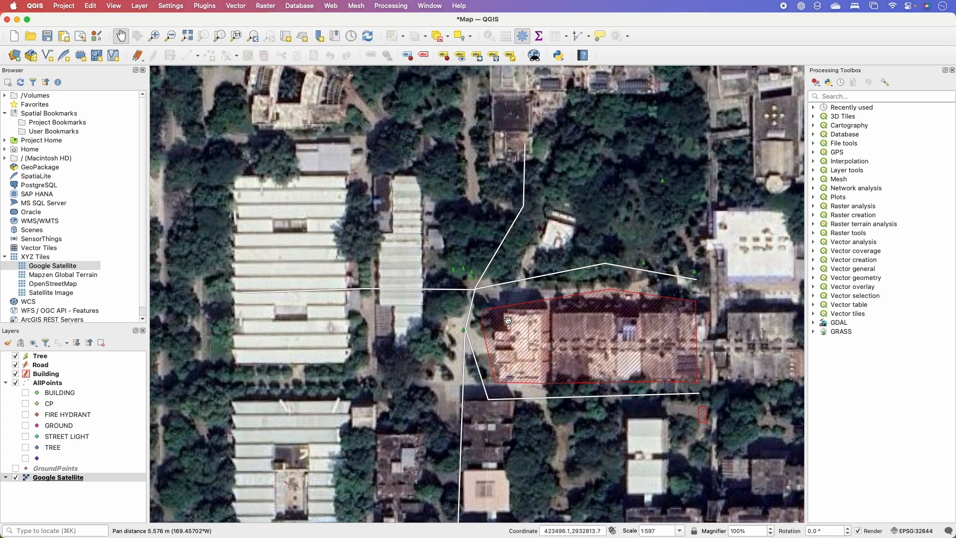
left_click_drag(601, 334, 549, 369)
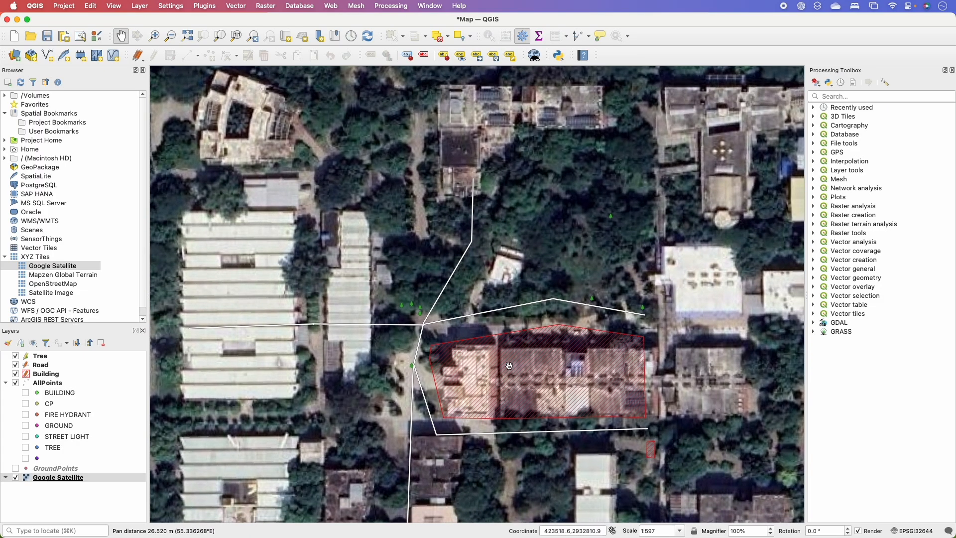
left_click_drag(546, 302, 550, 277)
left_click_drag(542, 196, 586, 211)
Step: Show only the GroundPoints layer, hiding the Google Satellite, AllPoints, Building, Road and Tree layers
left_click(91, 478)
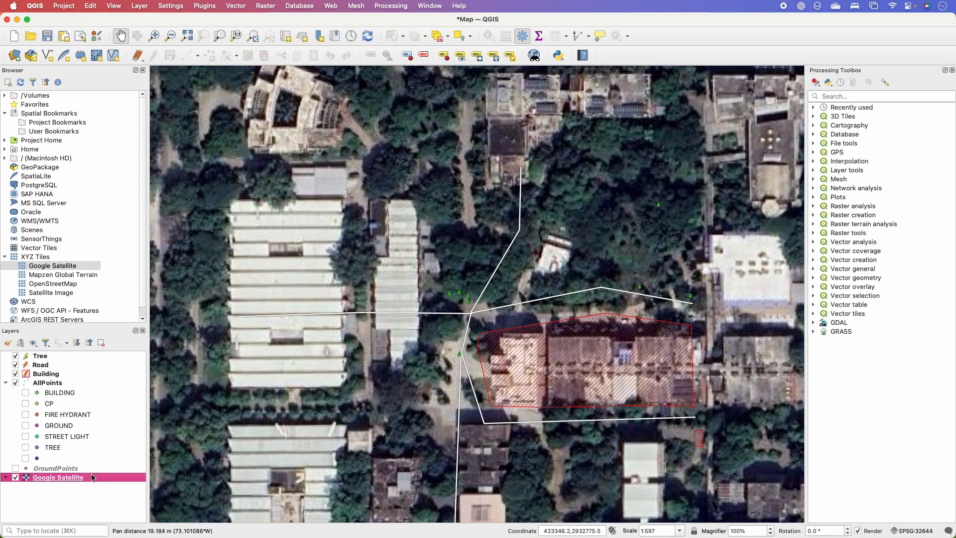
key("space")
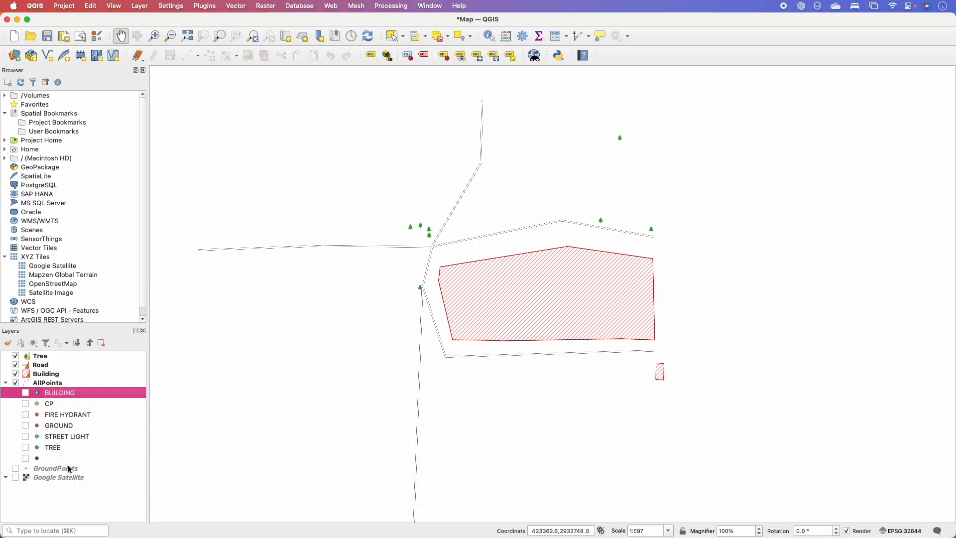
left_click(15, 469)
left_click(65, 387)
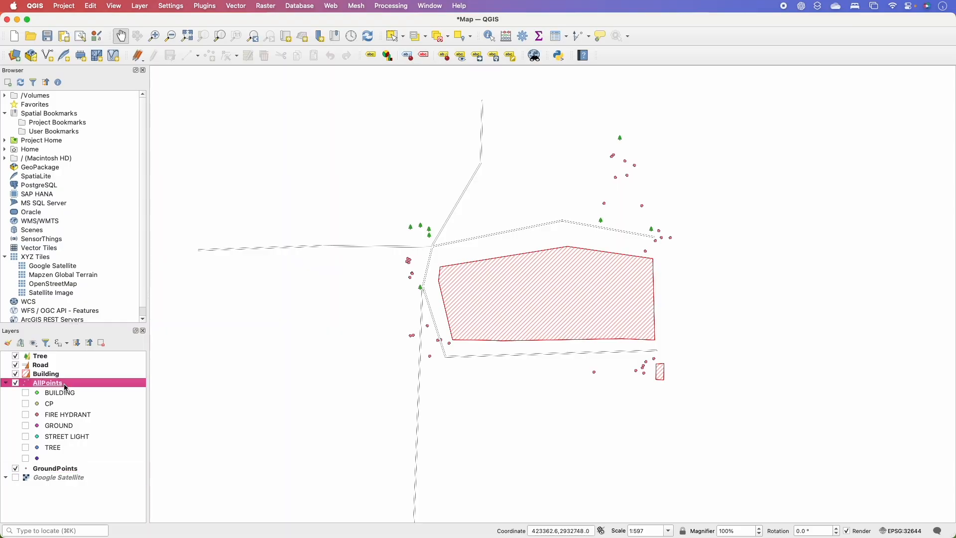
key("space")
left_click(75, 373)
key("space")
left_click(75, 366)
key("space")
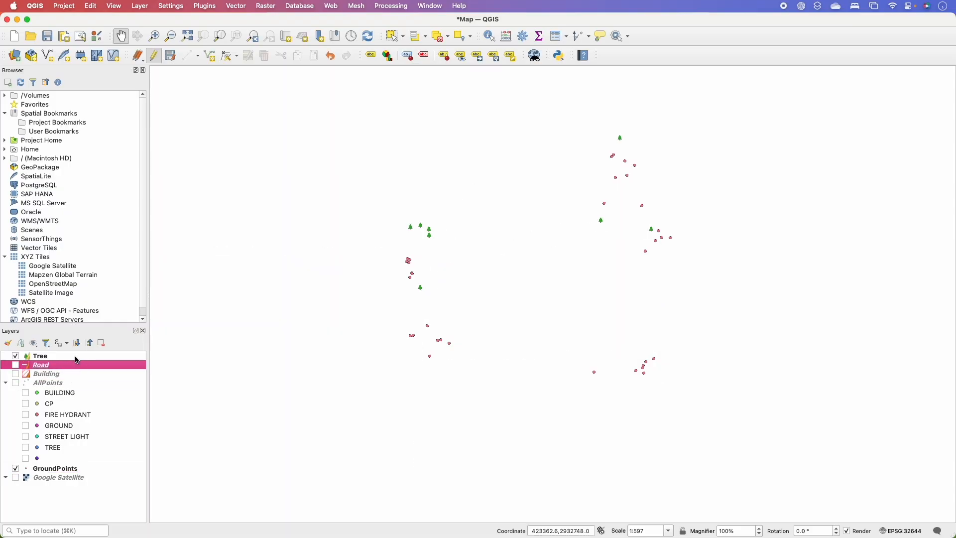
left_click(77, 358)
key("space")
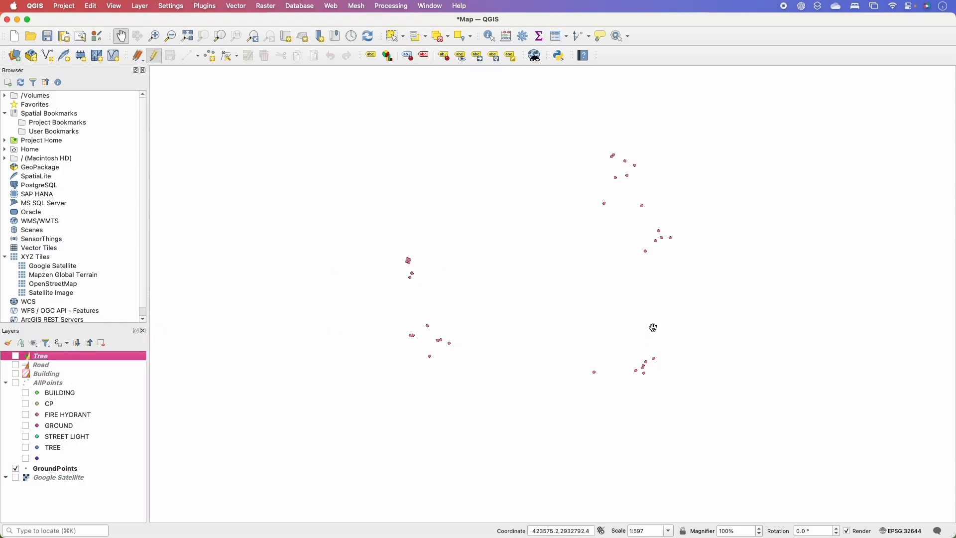
Step: Label the GroundPoints layer with single labels based on the Elevation (Z) field
right_click(79, 468)
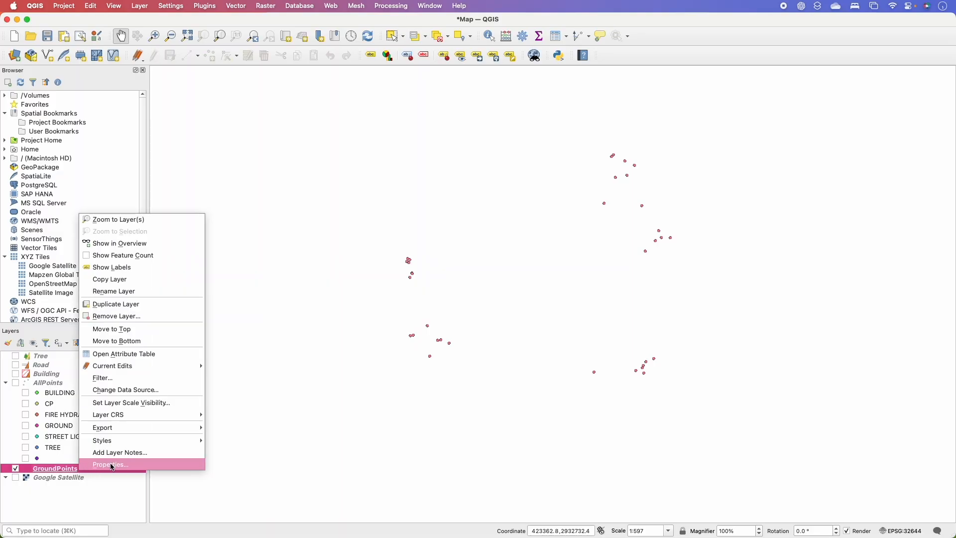
left_click(113, 465)
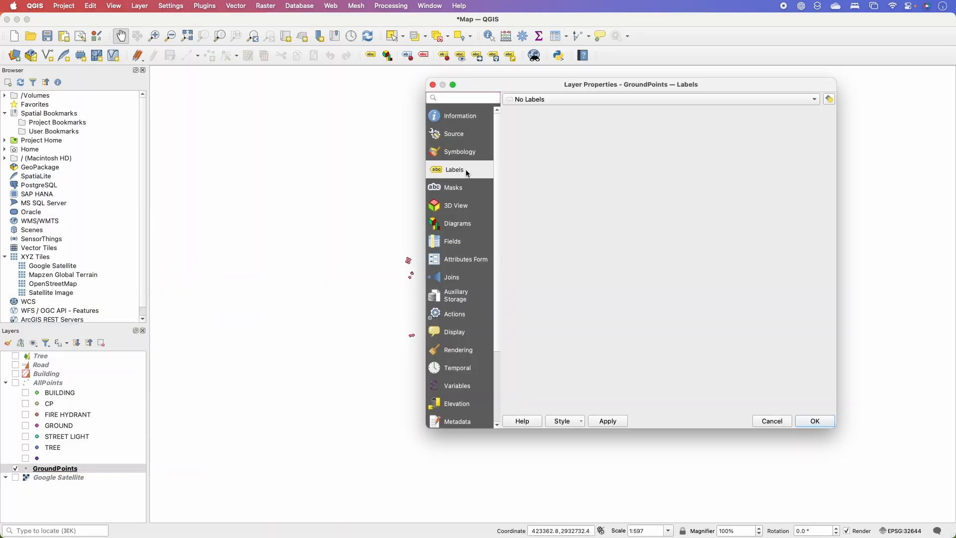
left_click(563, 97)
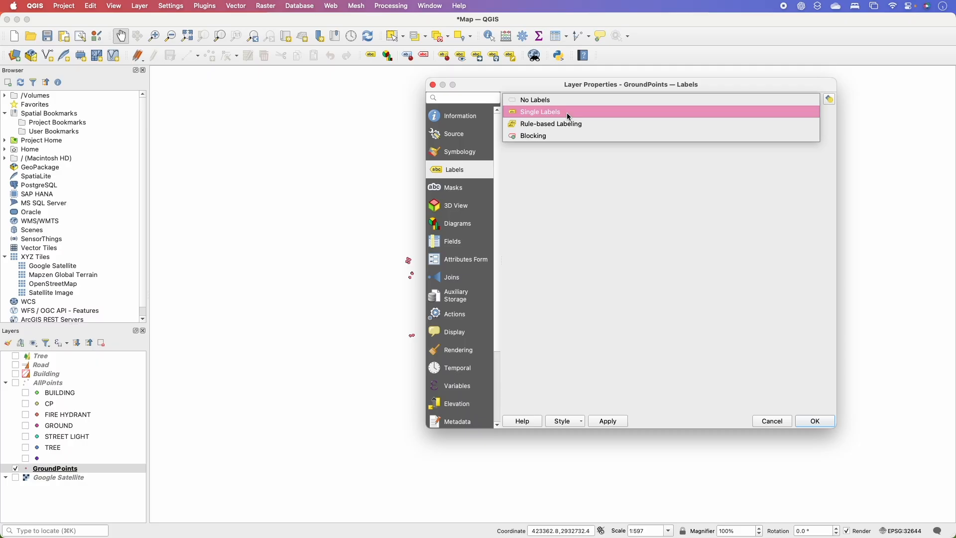
left_click(578, 112)
left_click(815, 114)
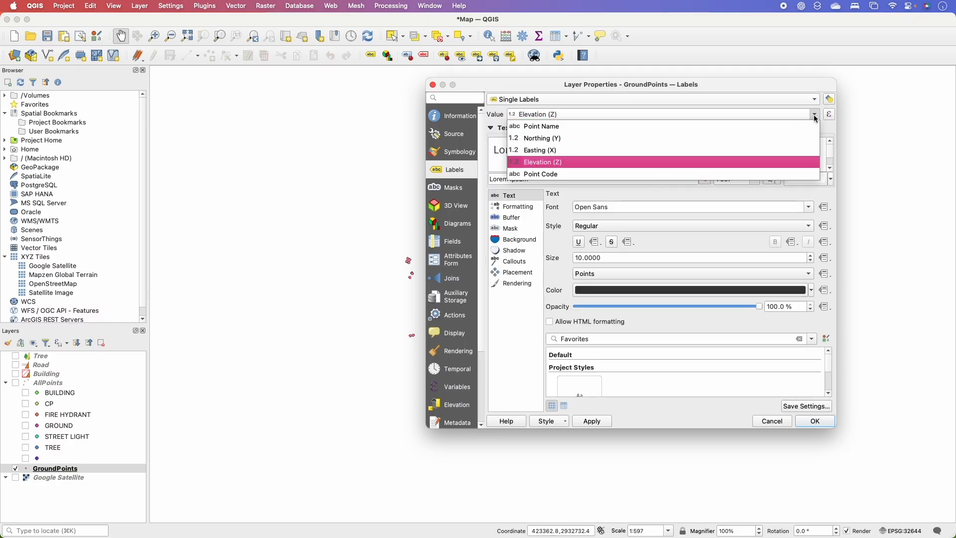
left_click(648, 161)
left_click(824, 422)
Step: Examine the elevation labels on the ground points across the map
mouse_move(615, 367)
left_mouse_down()
mouse_move(636, 346)
mouse_move(618, 356)
left_mouse_up()
scroll(455, 343, "up", 1)
left_click_drag(486, 299, 374, 341)
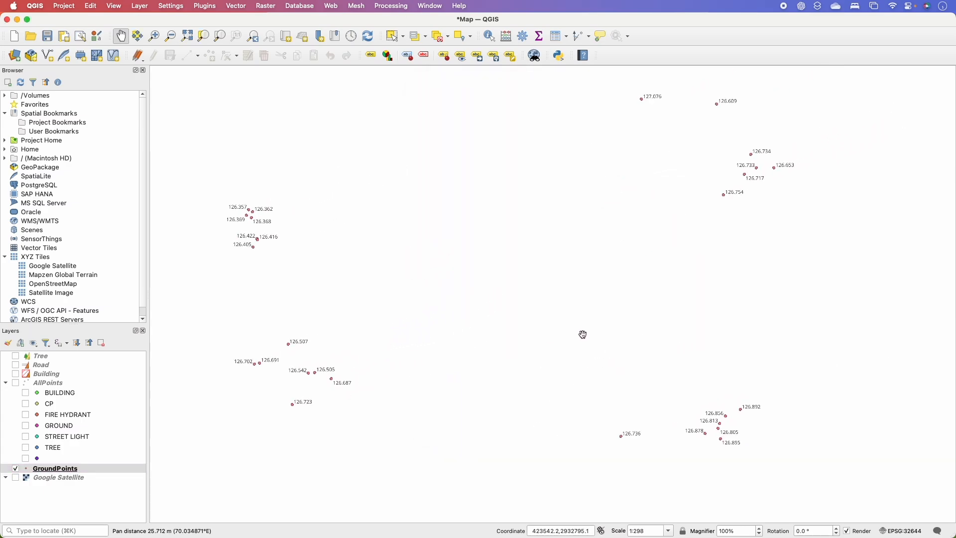
scroll(595, 277, "down", 1)
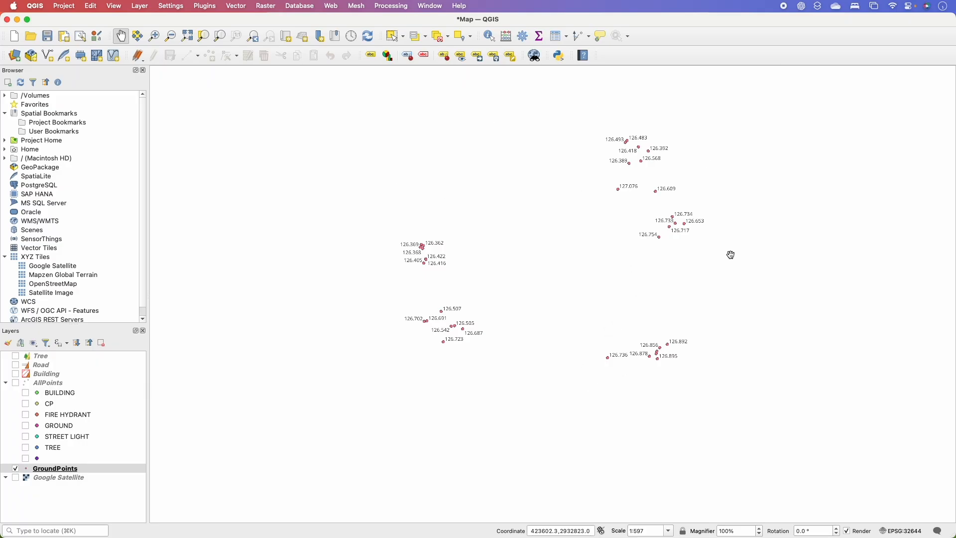
left_click_drag(622, 271, 581, 280)
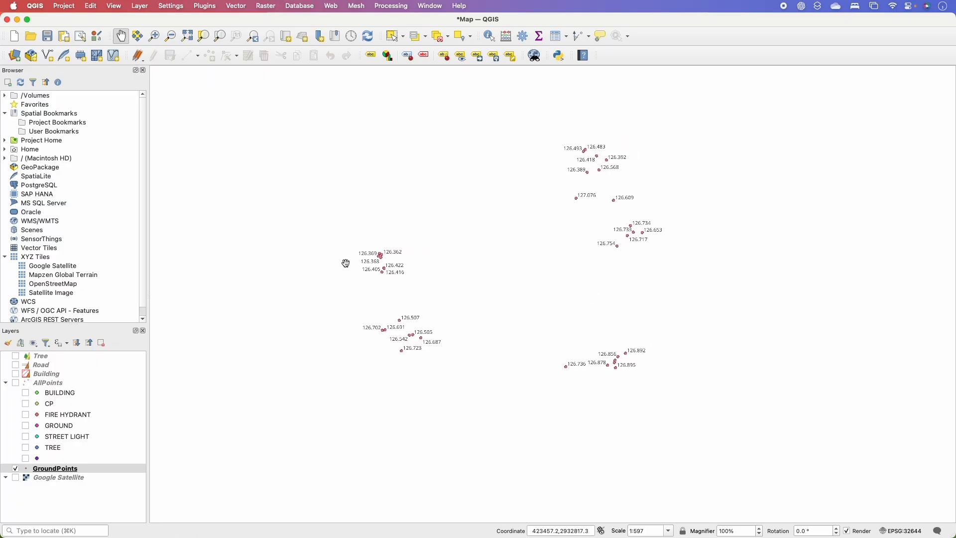
left_click_drag(506, 246, 450, 258)
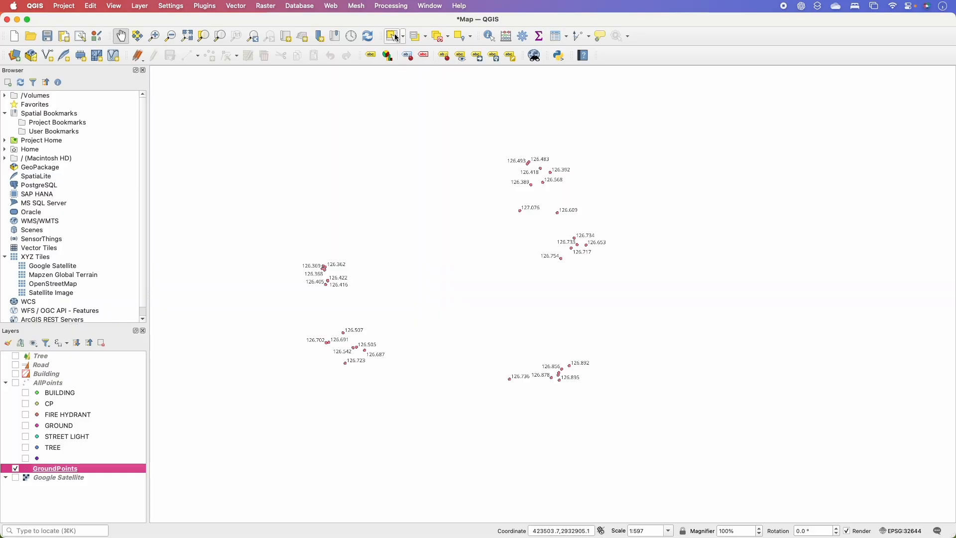
Step: Show the Processing Toolbox, search it for "IDW" and open the IDW interpolation tool
left_click(397, 7)
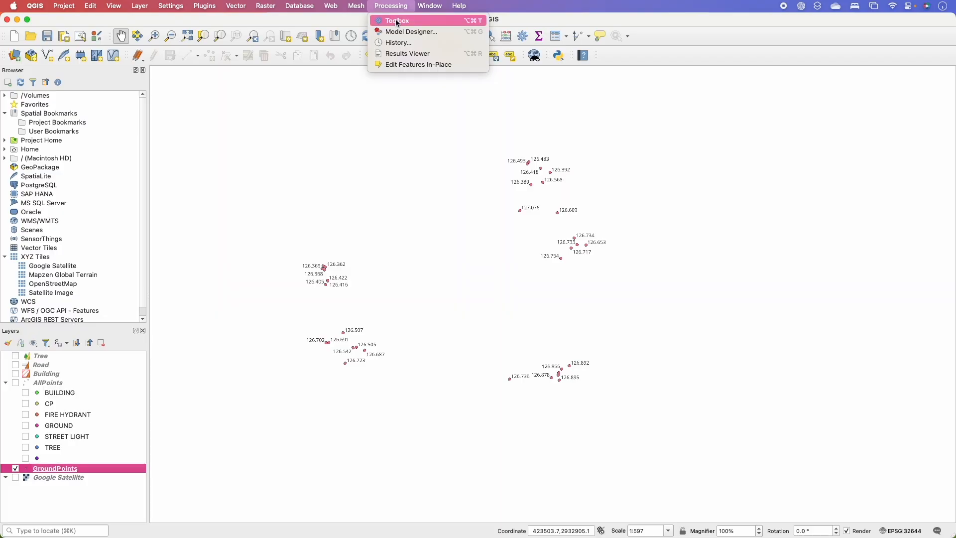
left_click(397, 21)
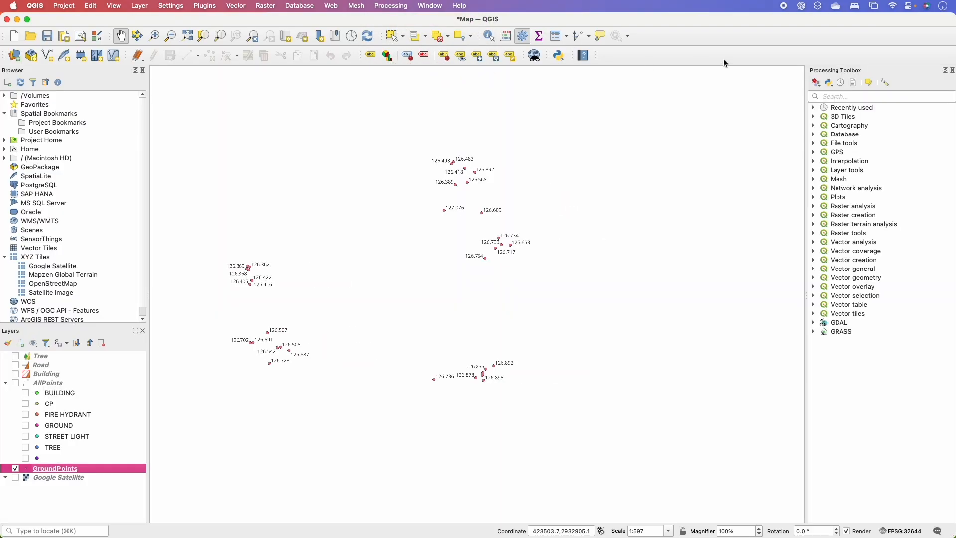
left_click(863, 97)
type("IDW")
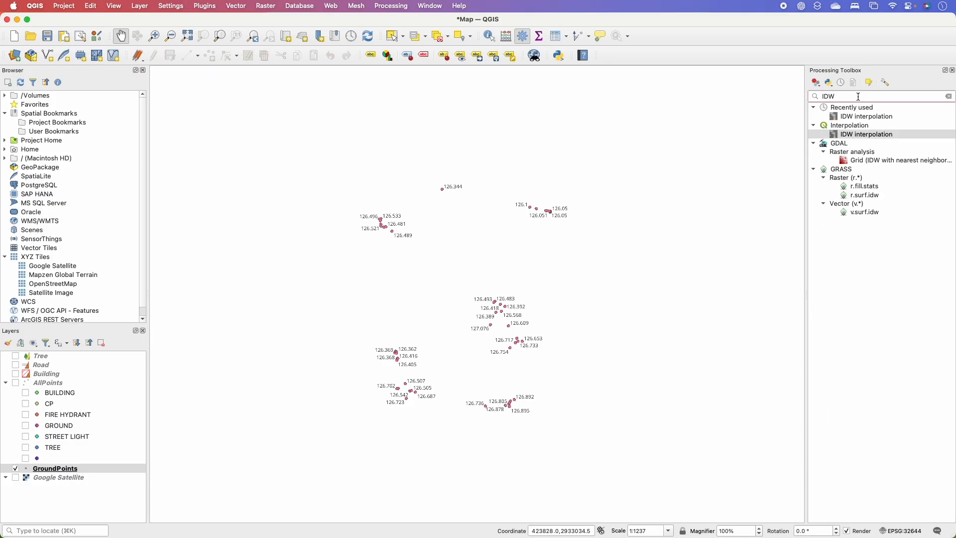
left_click(873, 125)
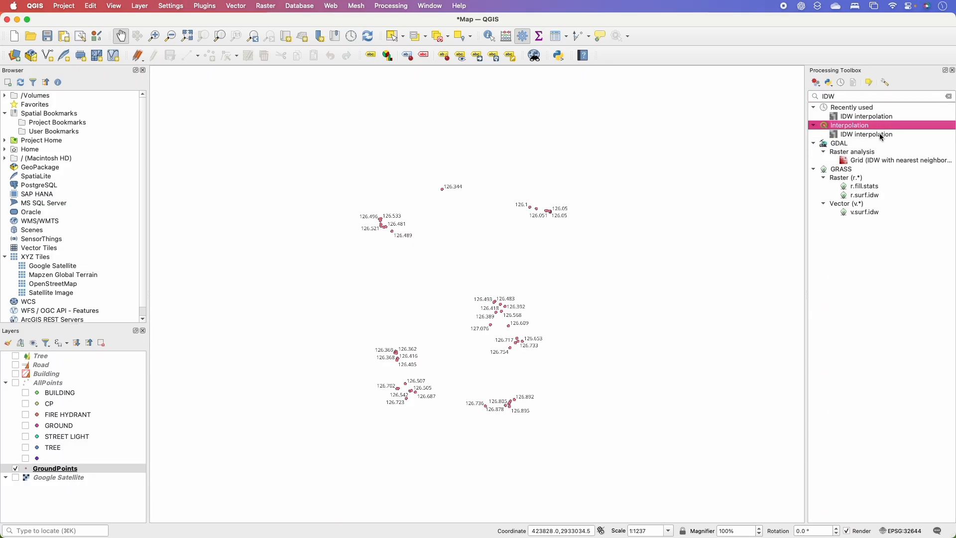
left_click(882, 134)
double_click(880, 133)
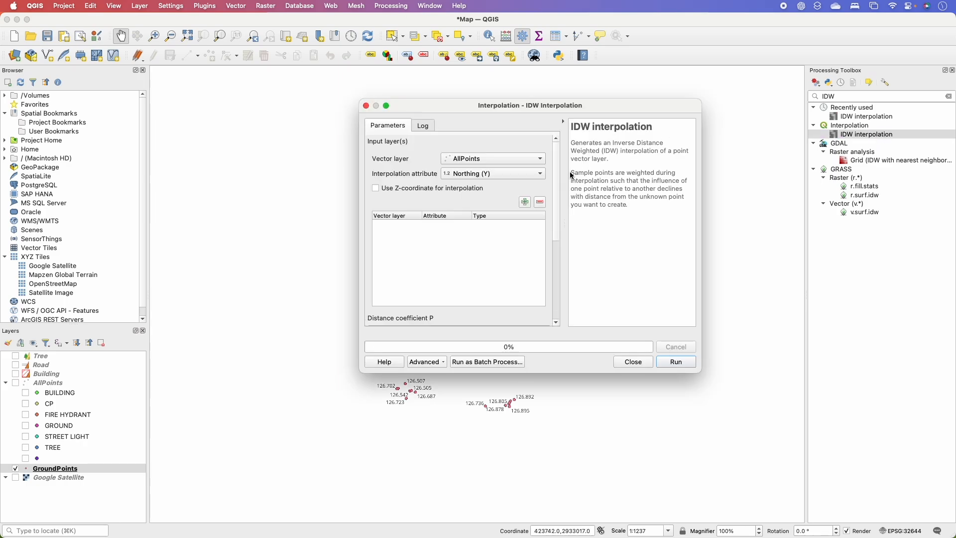
Step: Add GroundPoints as the interpolation input with the Elevation (Z) attribute and Use Z-coordinate for interpolation enabled
left_click(490, 158)
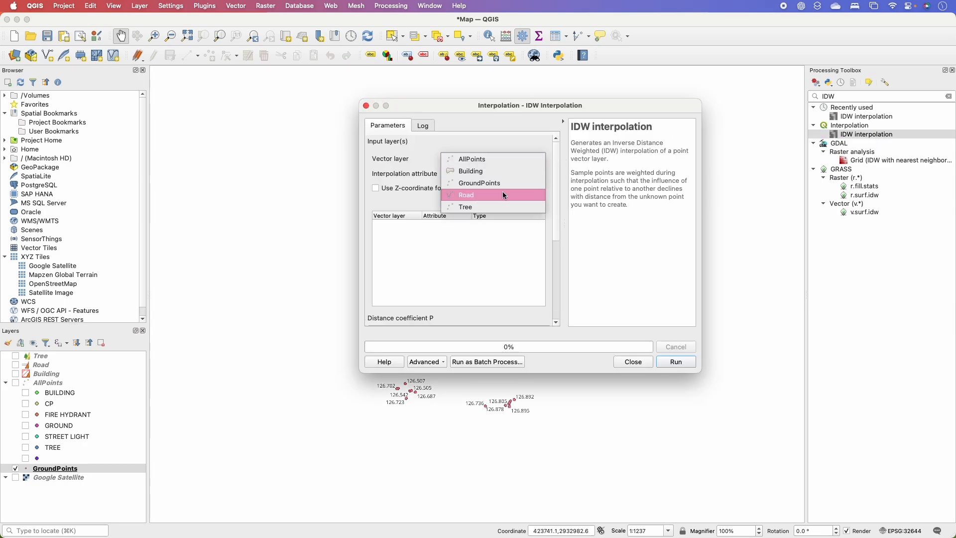
left_click(498, 184)
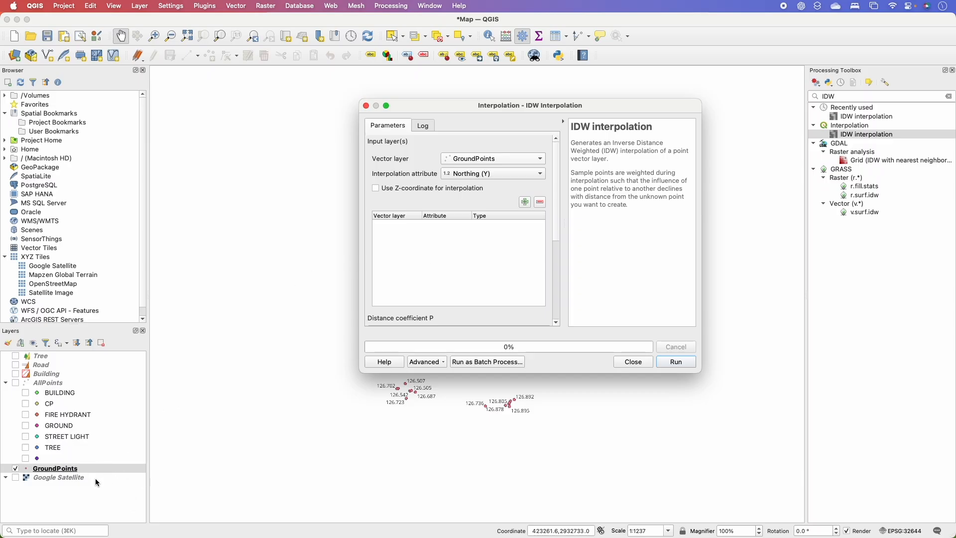
left_click(496, 172)
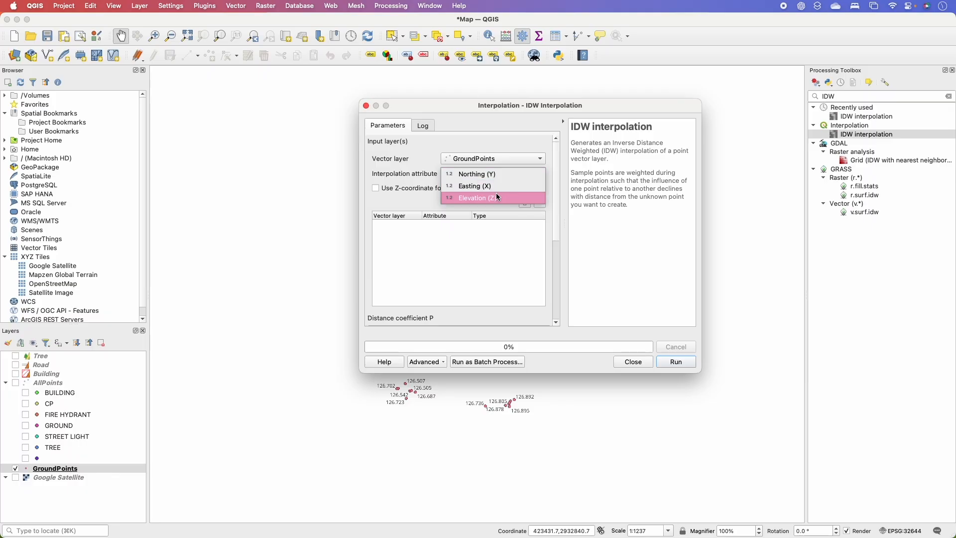
left_click(496, 194)
left_click(377, 189)
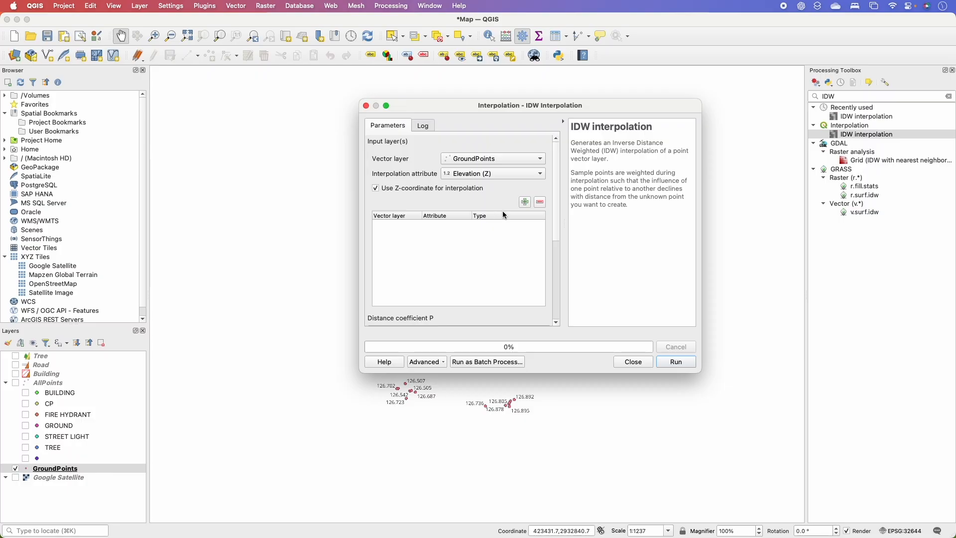
left_click(525, 203)
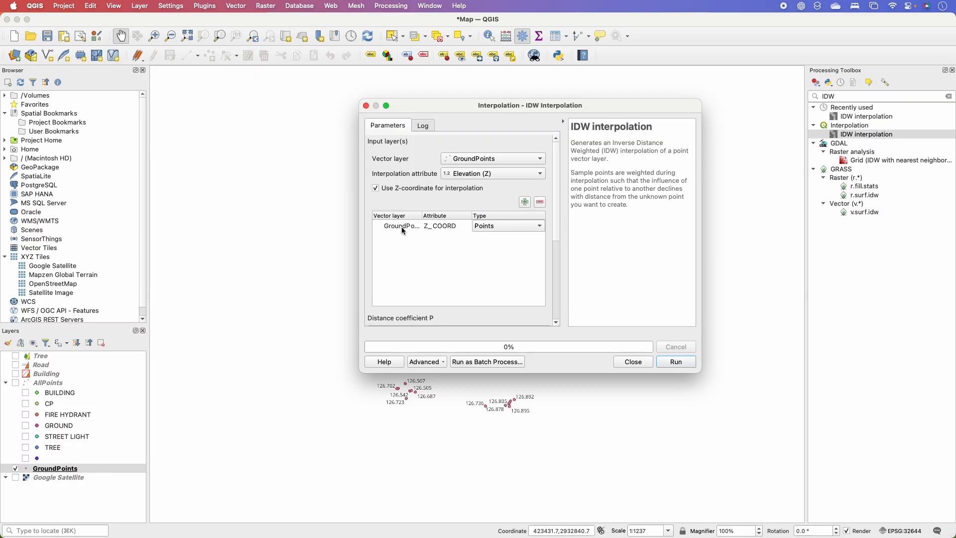
Step: Keep GroundPoints as Points input for the IDW interpolation and set its extent to the current map canvas
left_click(508, 228)
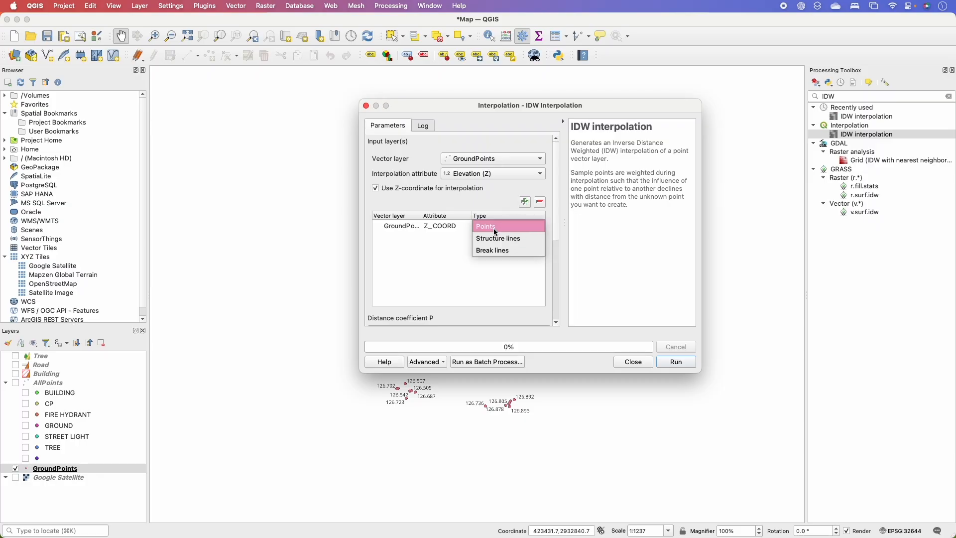
left_click(493, 227)
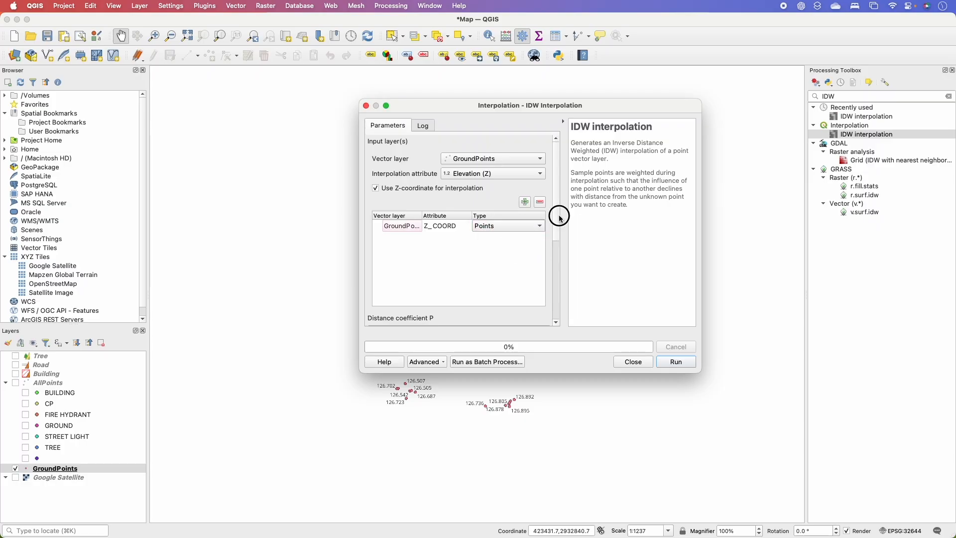
left_click_drag(561, 239, 557, 300)
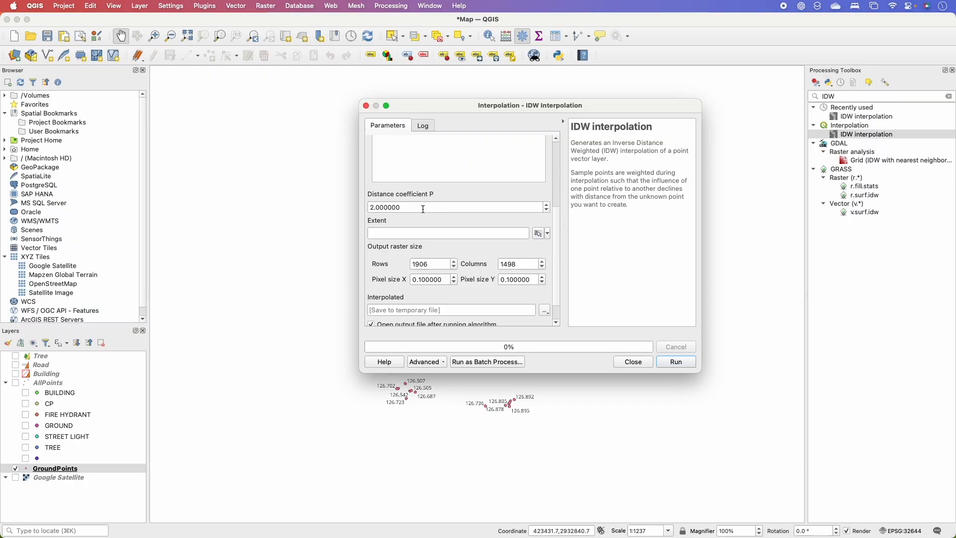
left_click(538, 233)
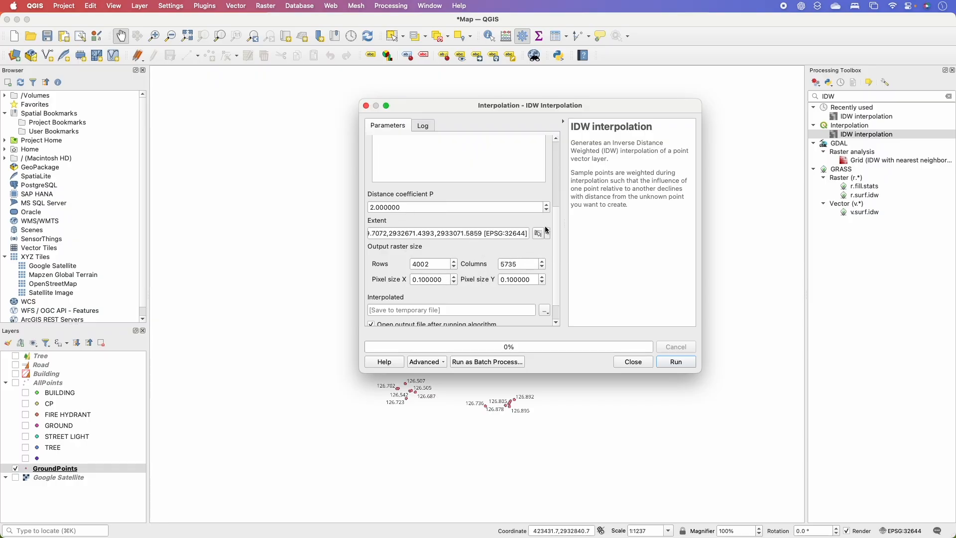
scroll(553, 231, "down", 2)
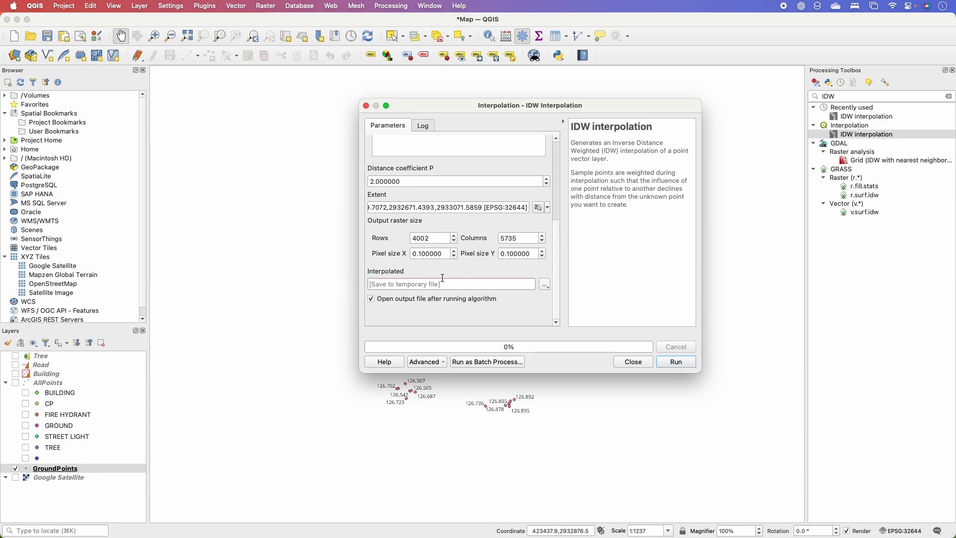
Step: Run the IDW interpolation with a temporary output raster and close its dialog
left_click(544, 285)
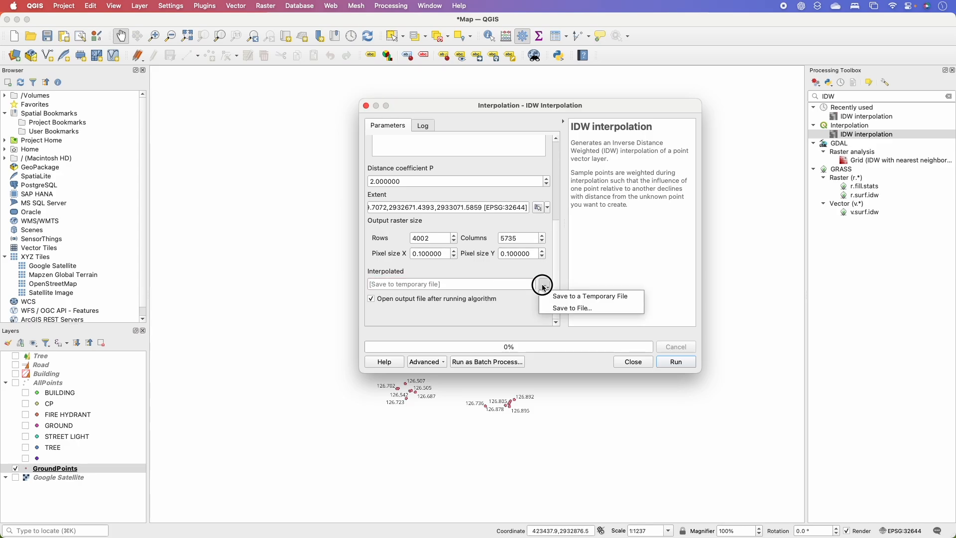
left_click(573, 309)
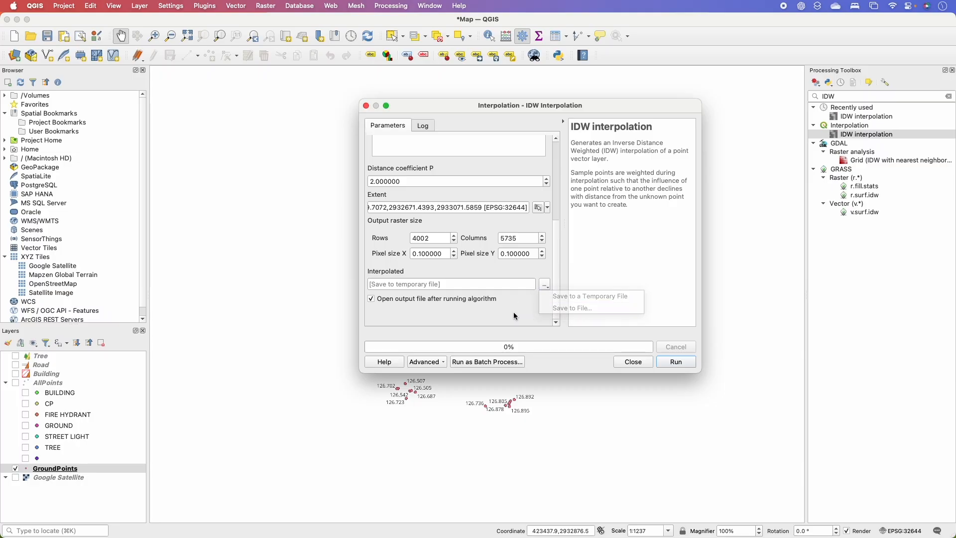
left_click(670, 367)
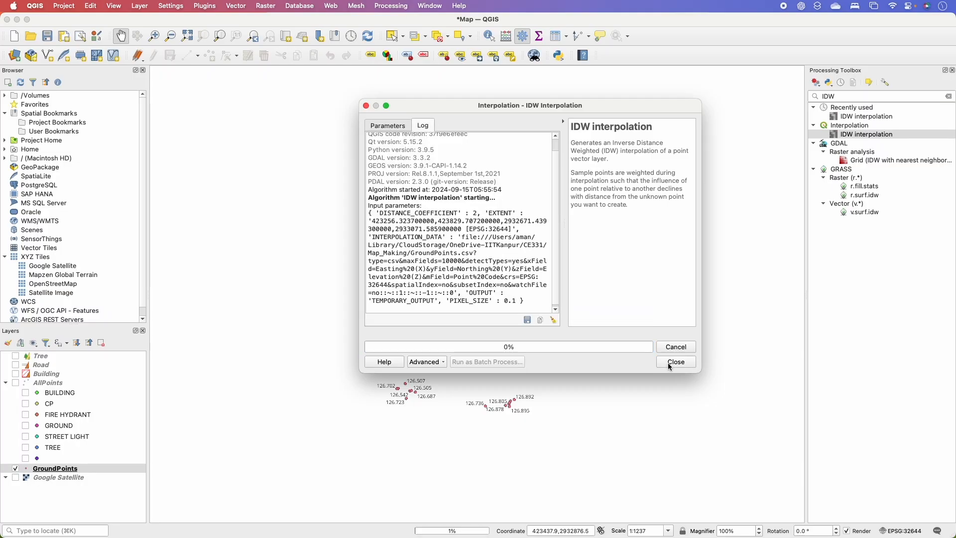
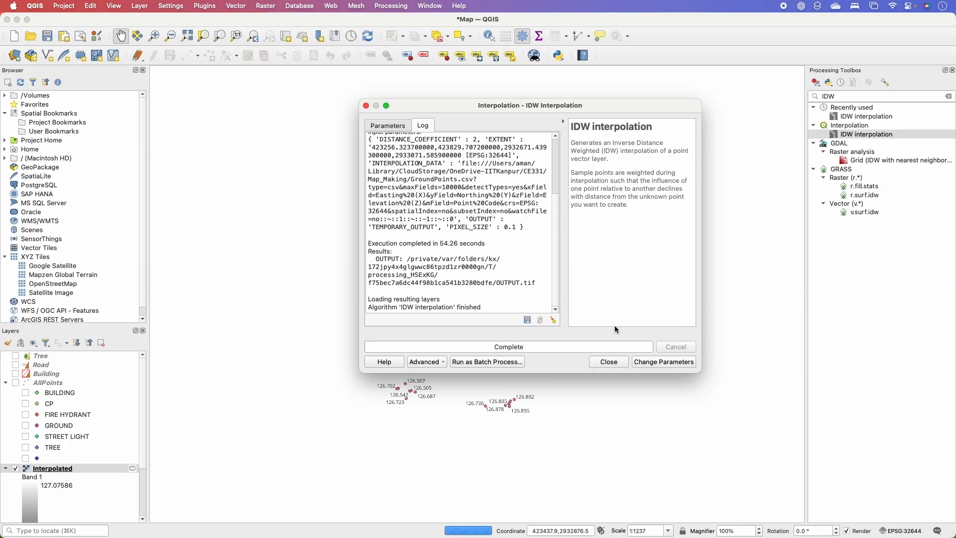
left_click(609, 363)
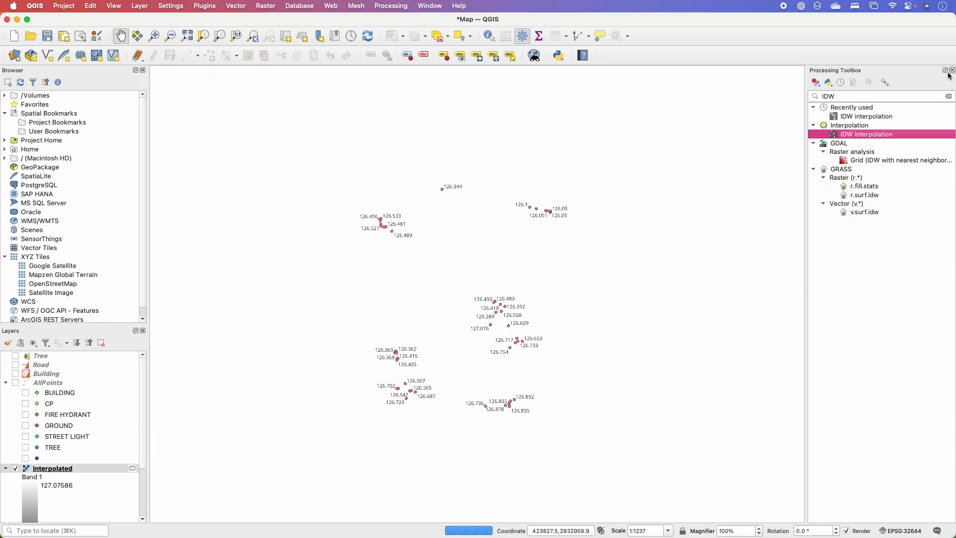
Step: Zoom the map to the Interpolated raster and hide the GroundPoints layer
right_click(118, 473)
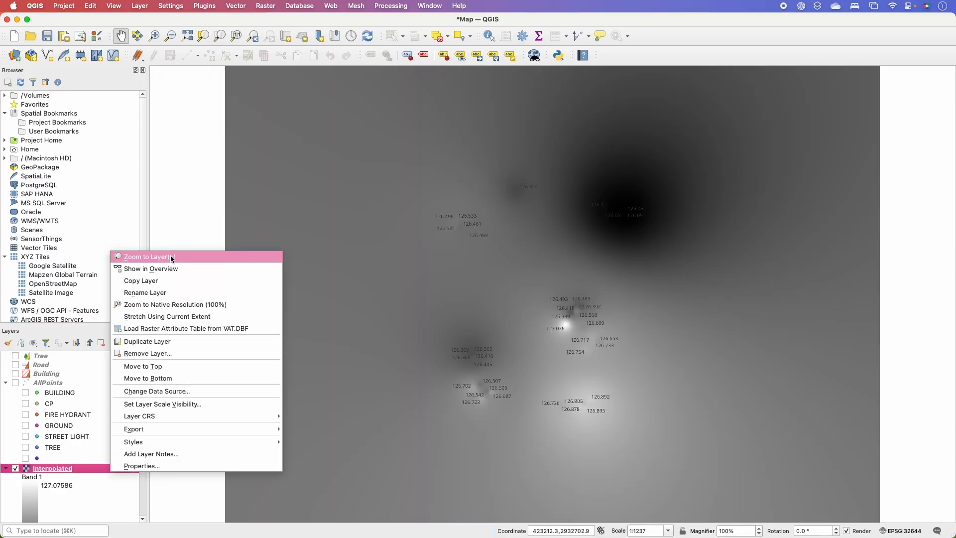
left_click(171, 259)
left_click_drag(506, 247, 494, 250)
left_click(139, 468)
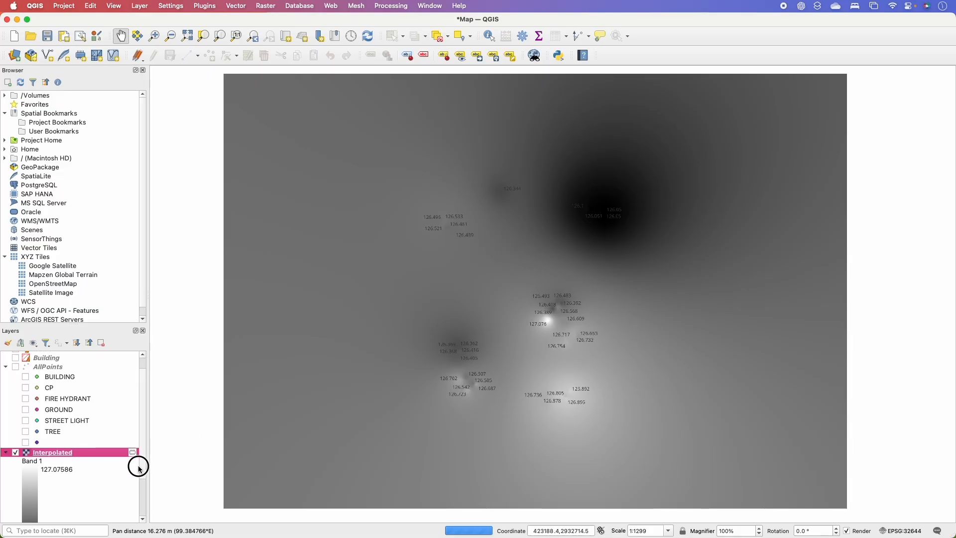
scroll(143, 468, "down", 3)
scroll(145, 423, "down", 3)
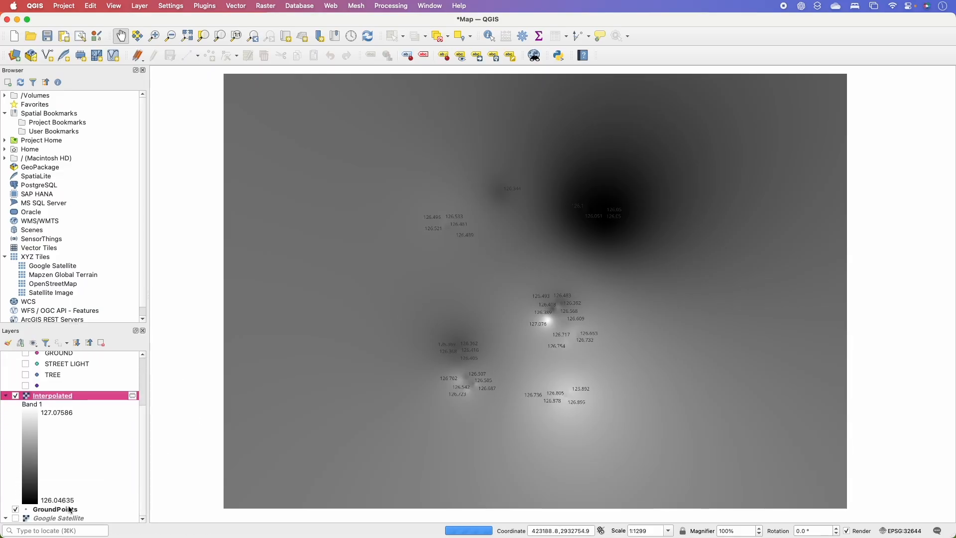
left_click(62, 509)
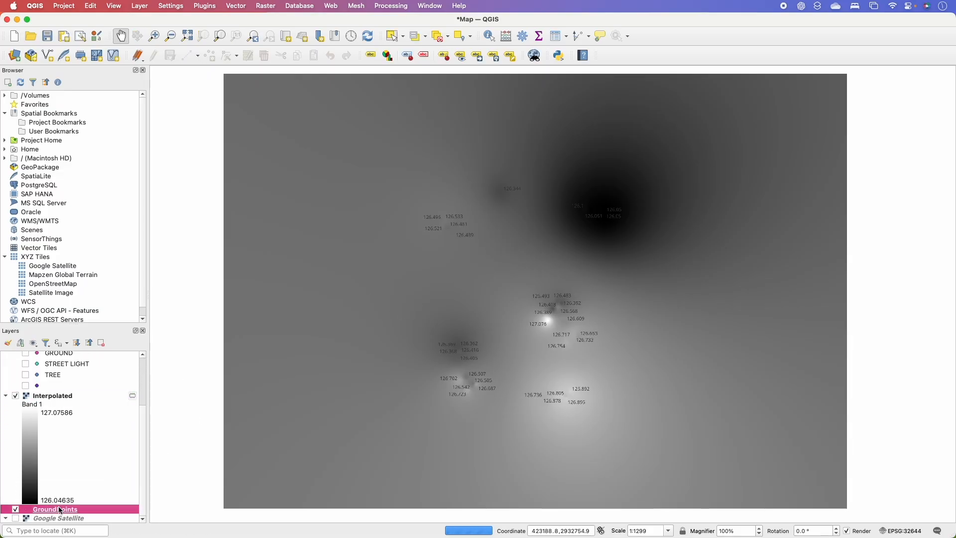
Step: Change the Interpolated layer's symbology render type to Contours
left_click(52, 396)
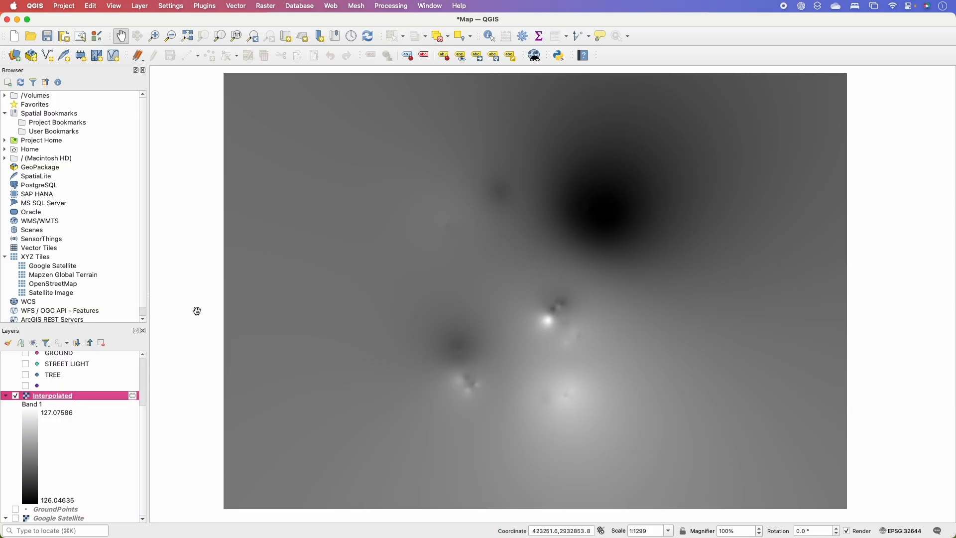
right_click(112, 397)
left_click(185, 386)
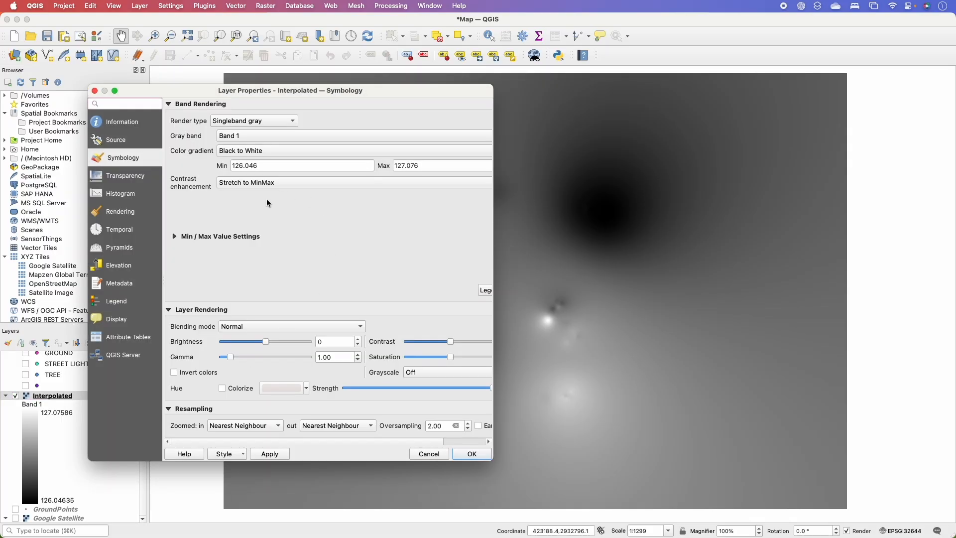
left_click(249, 124)
left_click(239, 167)
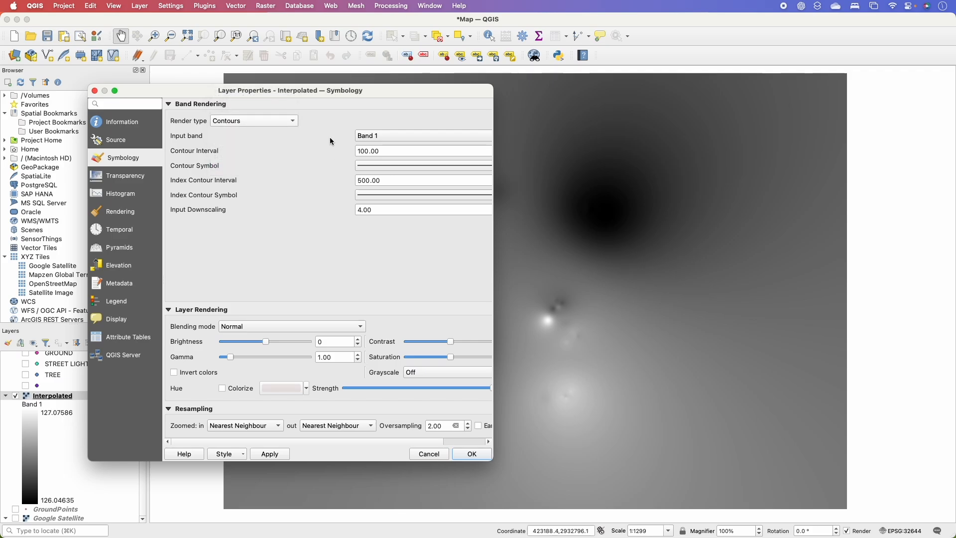
Step: Set the contour interval to 0.10 and the index contour interval to 1.00, and accept the symbology
double_click(388, 151)
type("0.1")
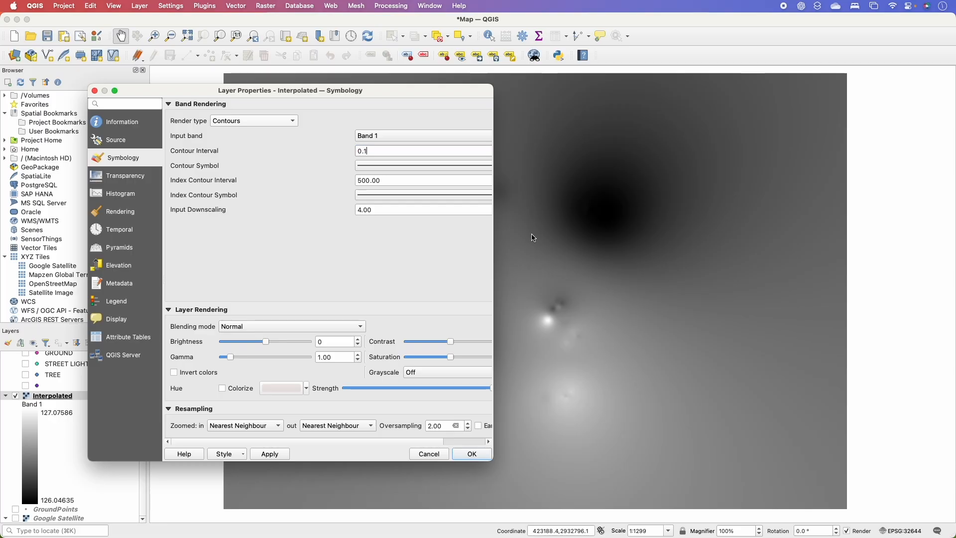
left_click(403, 179)
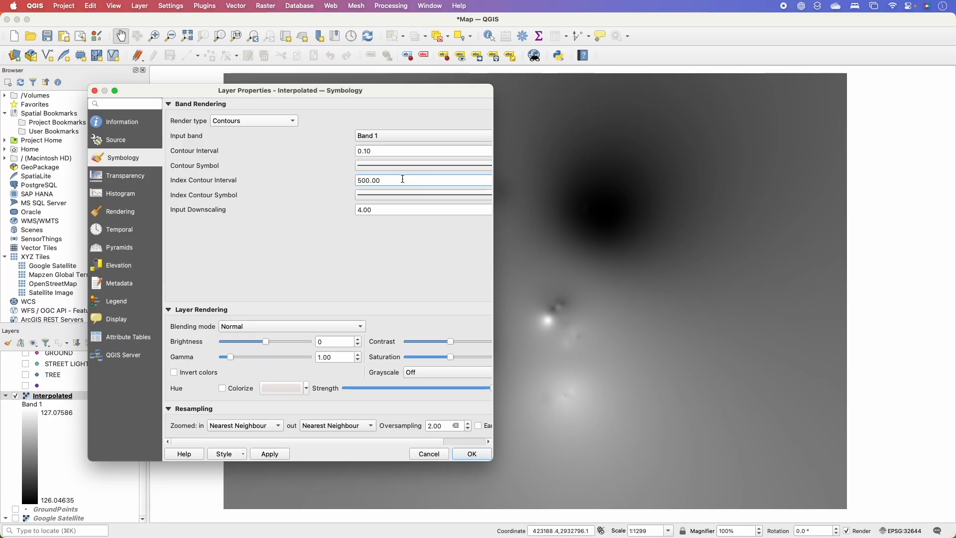
key("super+a")
type("1")
left_click(375, 234)
left_click(273, 455)
left_click_drag(324, 95, 225, 104)
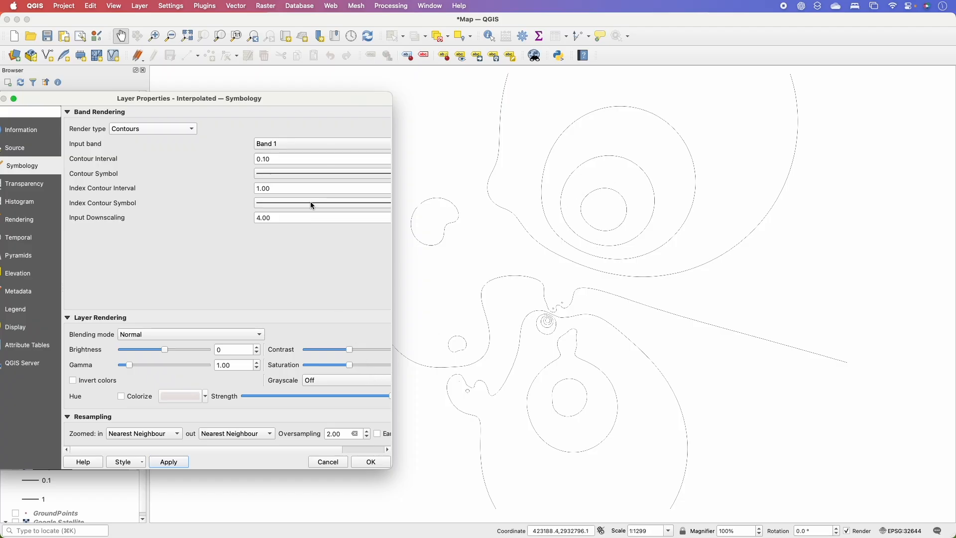
left_click_drag(310, 158, 235, 156)
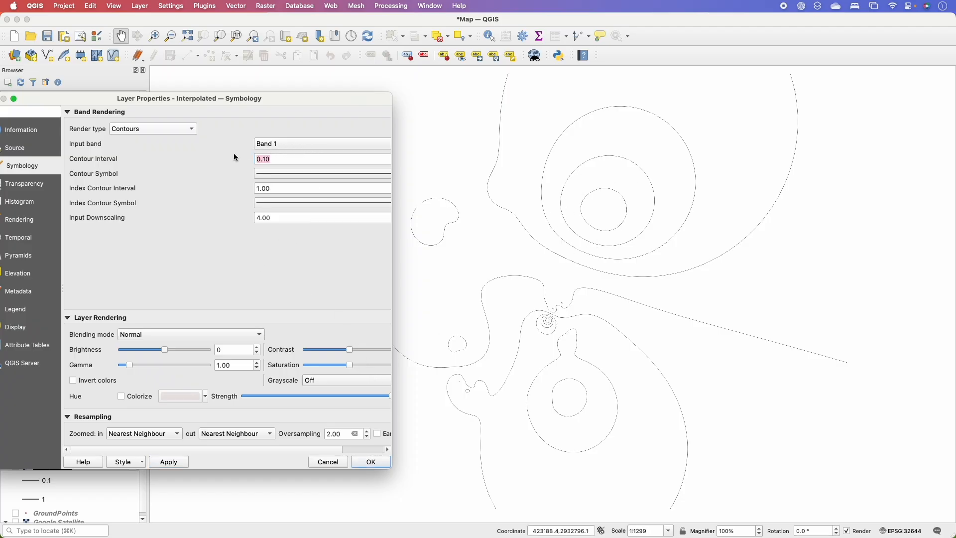
left_click(282, 158)
left_click(367, 463)
Step: Start a raster Contour extraction with the Interpolated raster as its input layer
left_click_drag(459, 308, 433, 306)
scroll(448, 324, "down", 1)
left_click(111, 467)
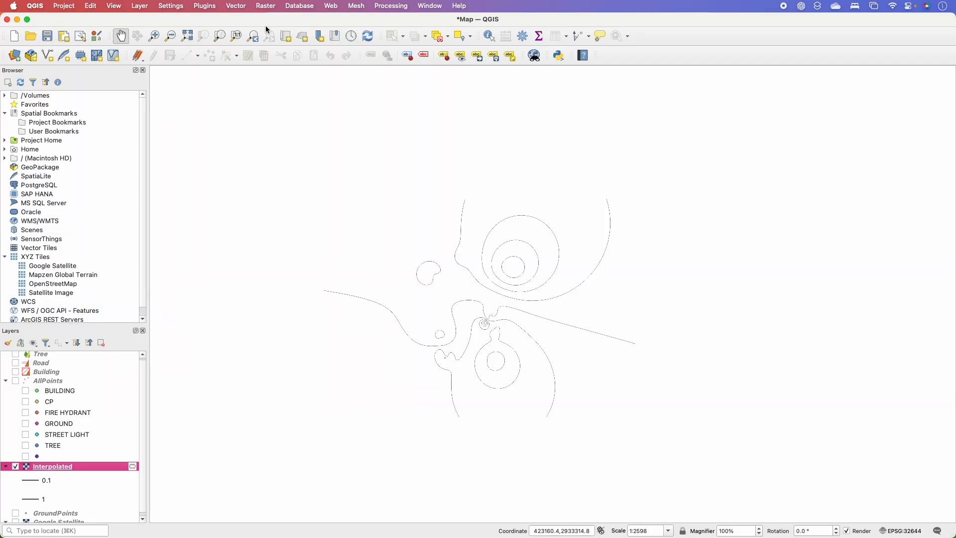
left_click(272, 6)
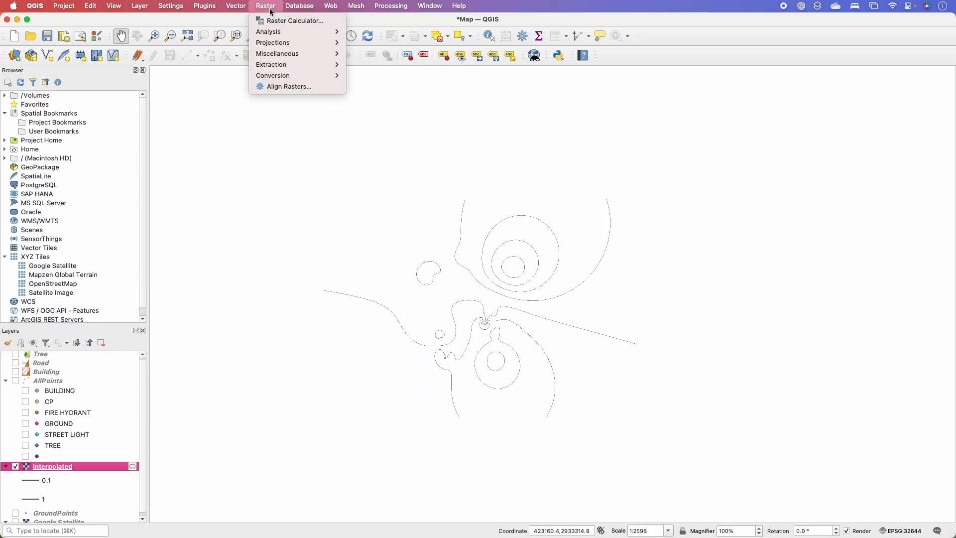
mouse_move(286, 69)
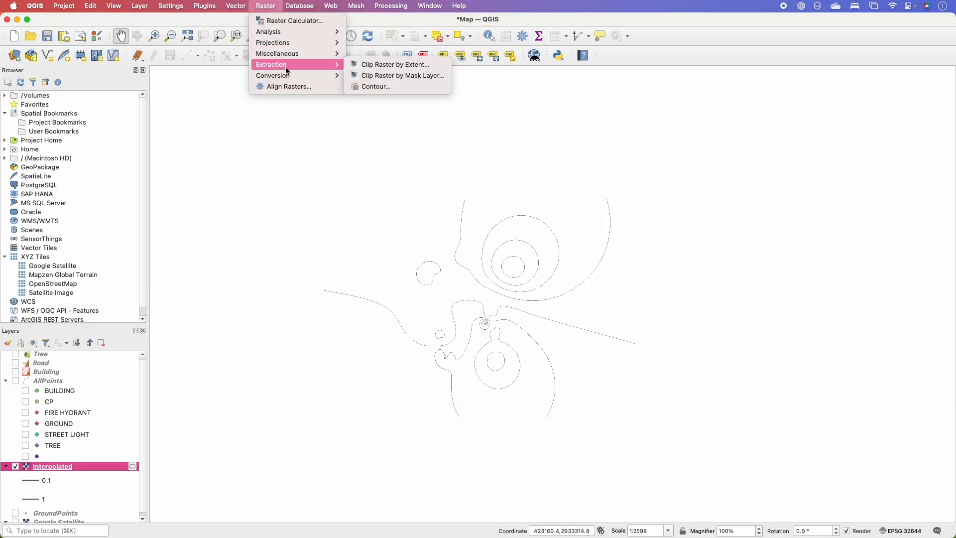
left_click(391, 86)
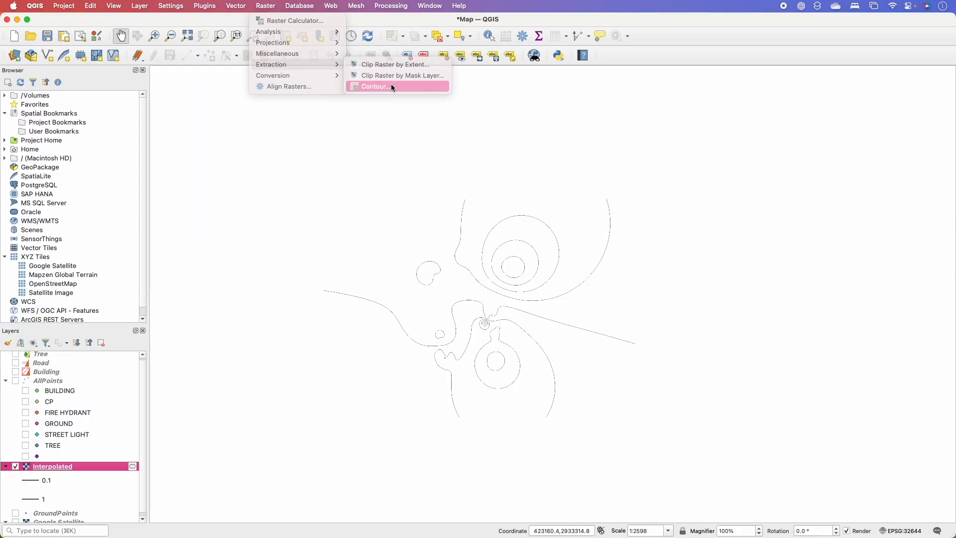
left_click(431, 158)
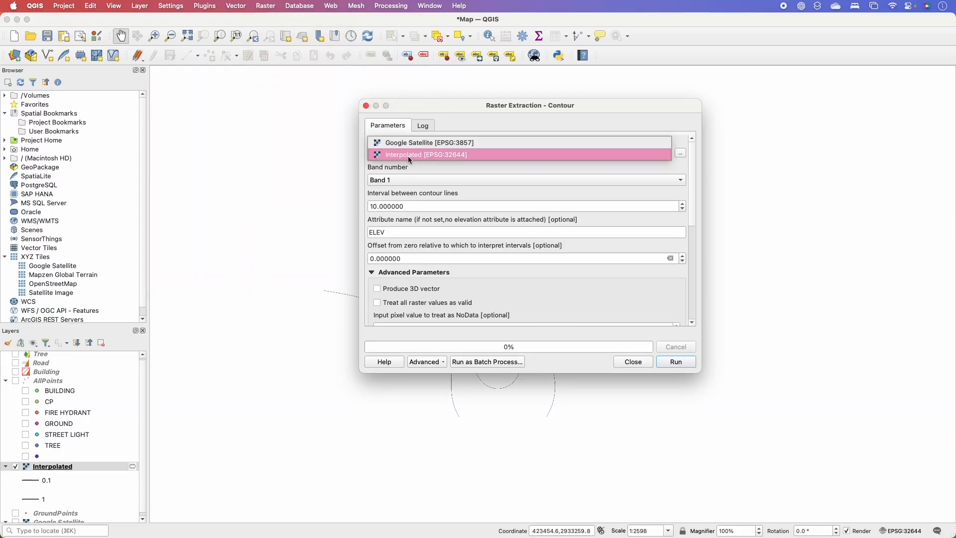
left_click(412, 157)
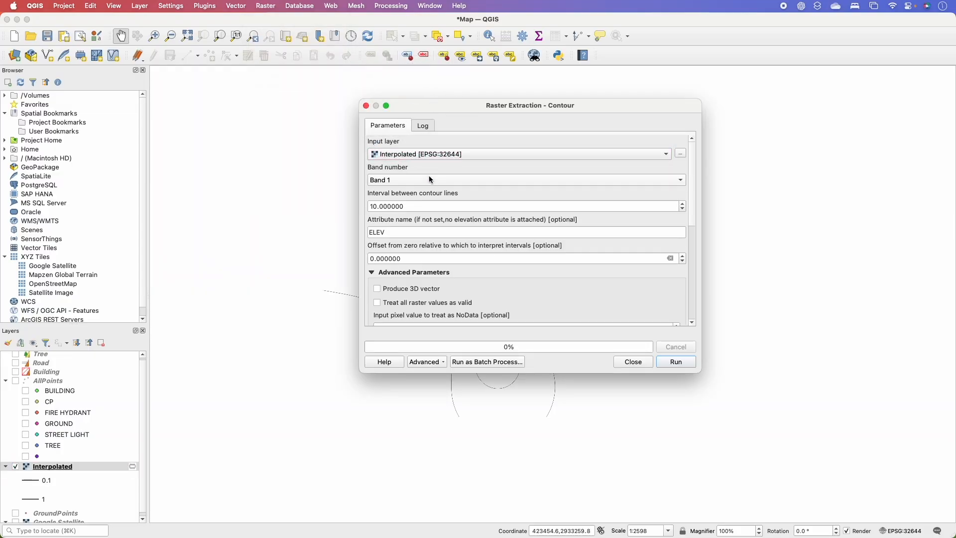
Step: Set the interval between contour lines to 0.1 for the contour extraction
left_click(426, 206)
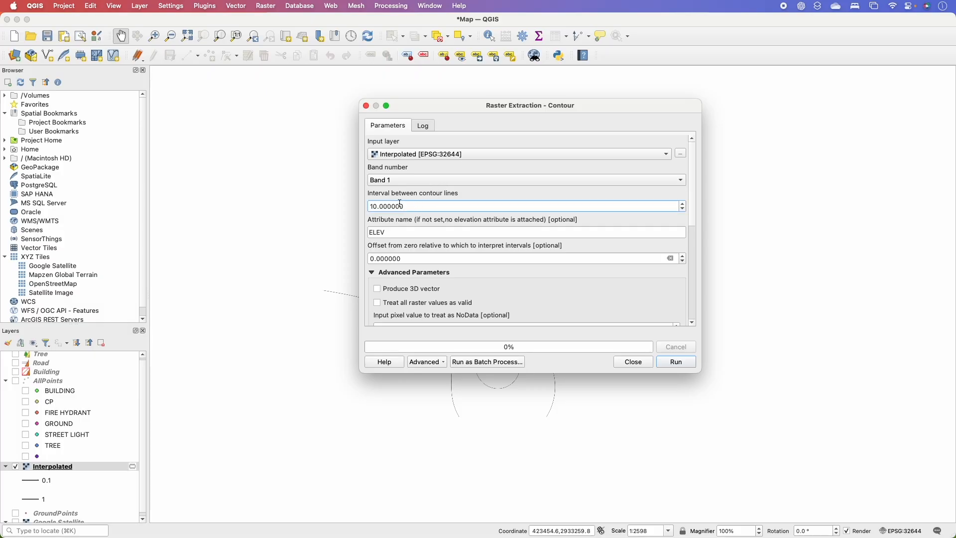
key("super+a")
type("0.1")
left_click(412, 194)
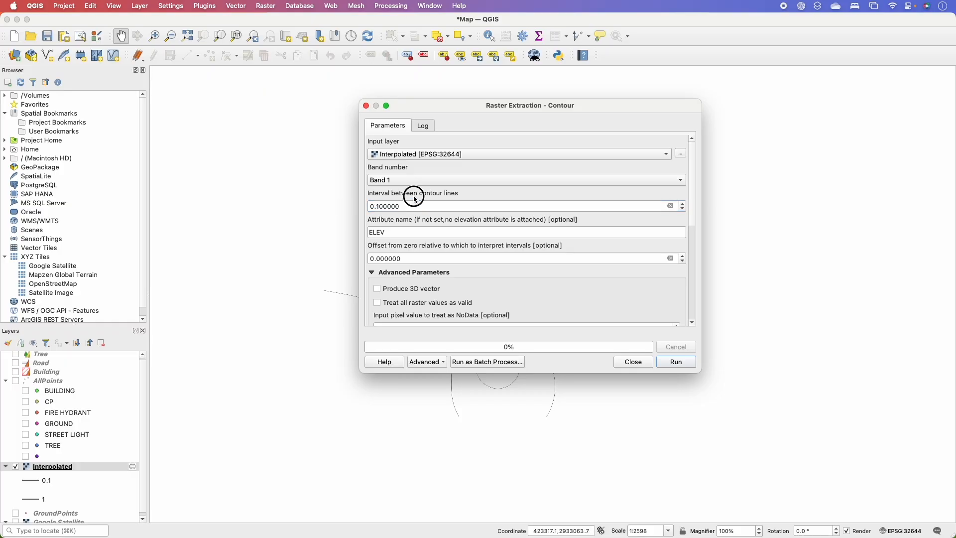
left_click_drag(442, 107, 27, 163)
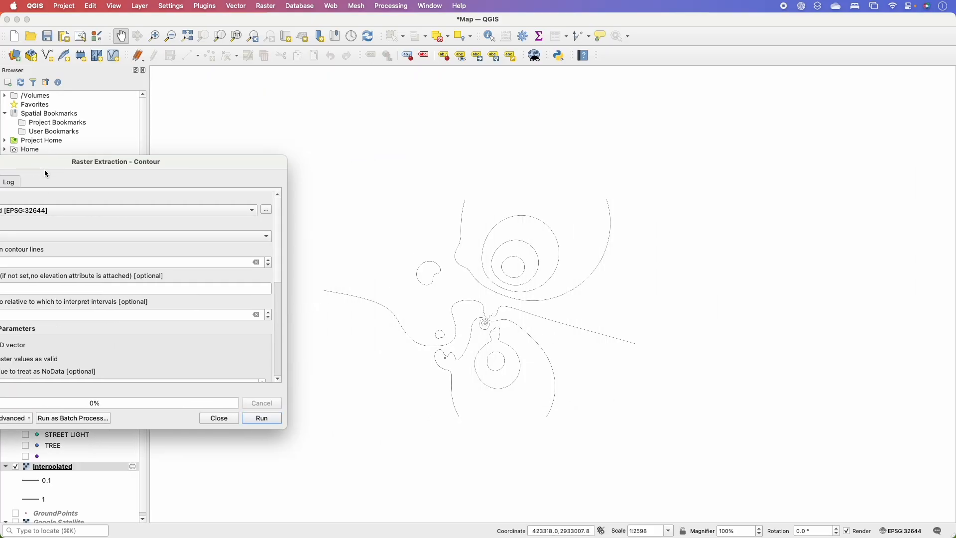
left_click_drag(154, 163, 486, 120)
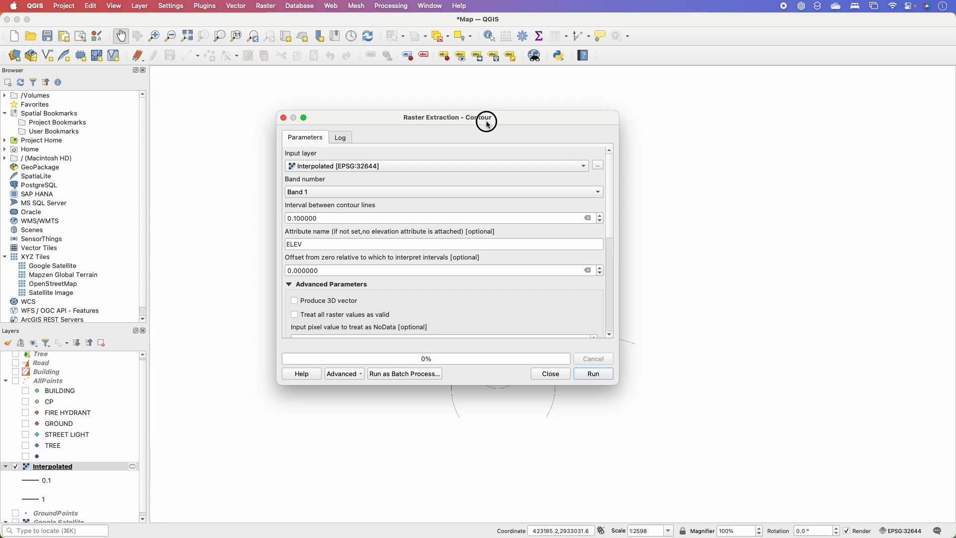
Step: Set the contour output to a SHP file named Contours in the Map_Making folder
left_click_drag(609, 202, 605, 287)
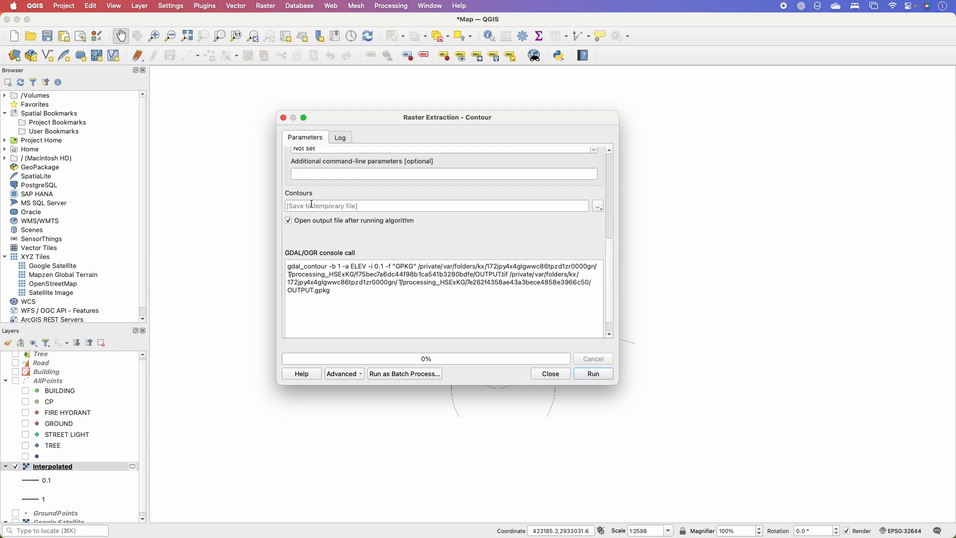
left_click(600, 207)
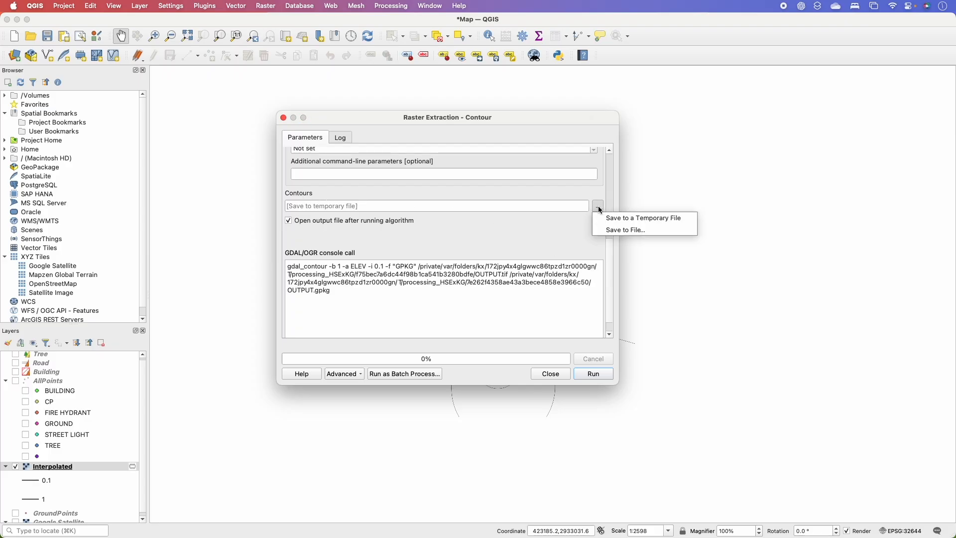
left_click(627, 230)
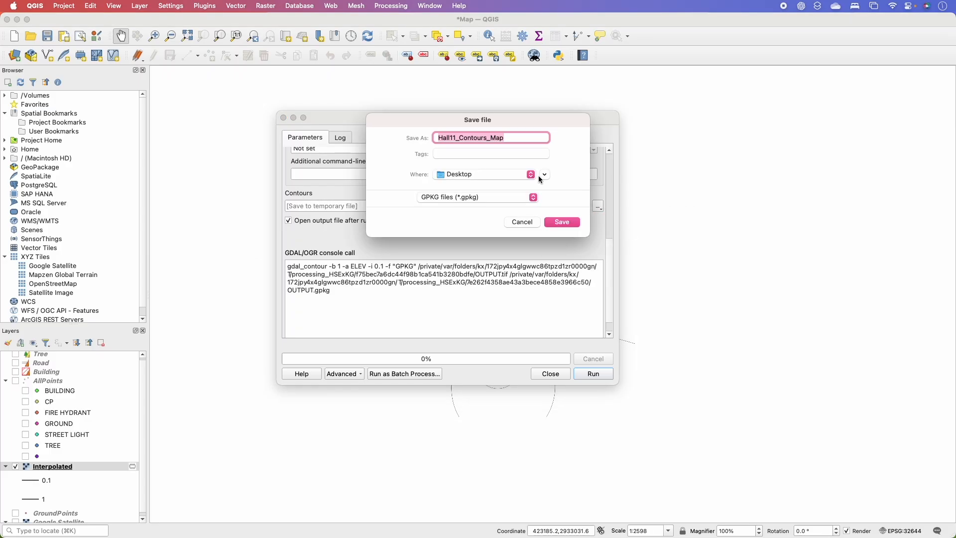
left_click(480, 175)
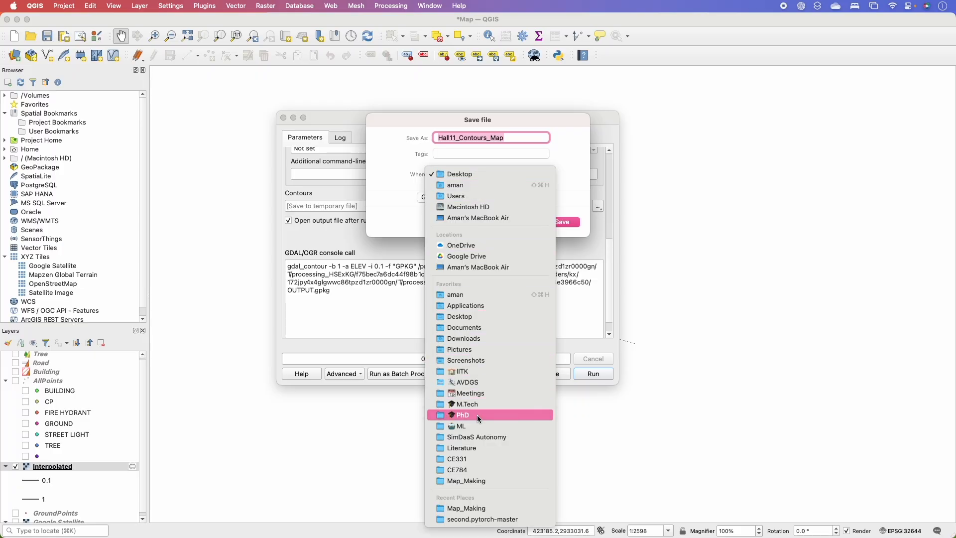
left_click(482, 508)
left_click_drag(524, 140, 428, 128)
key("BackSpace")
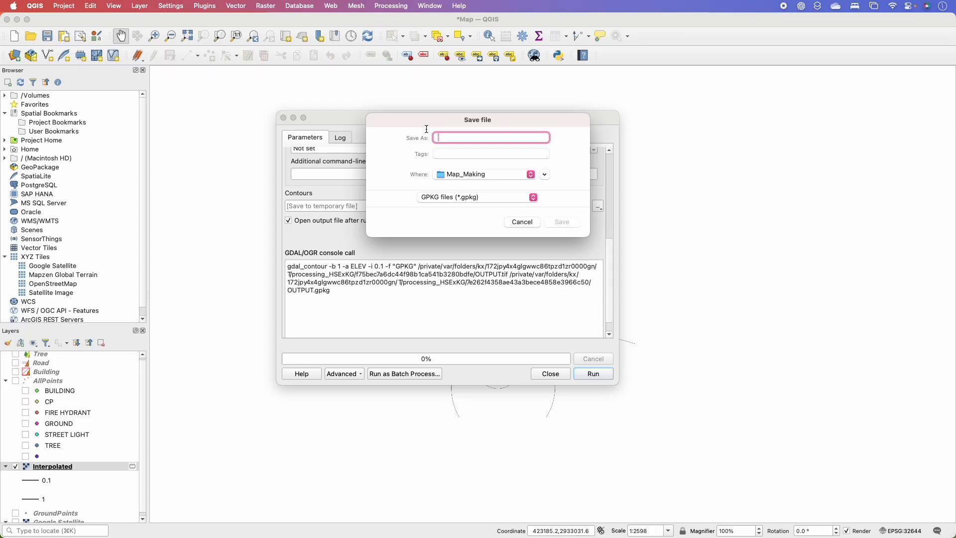
type("Contours")
left_click(468, 197)
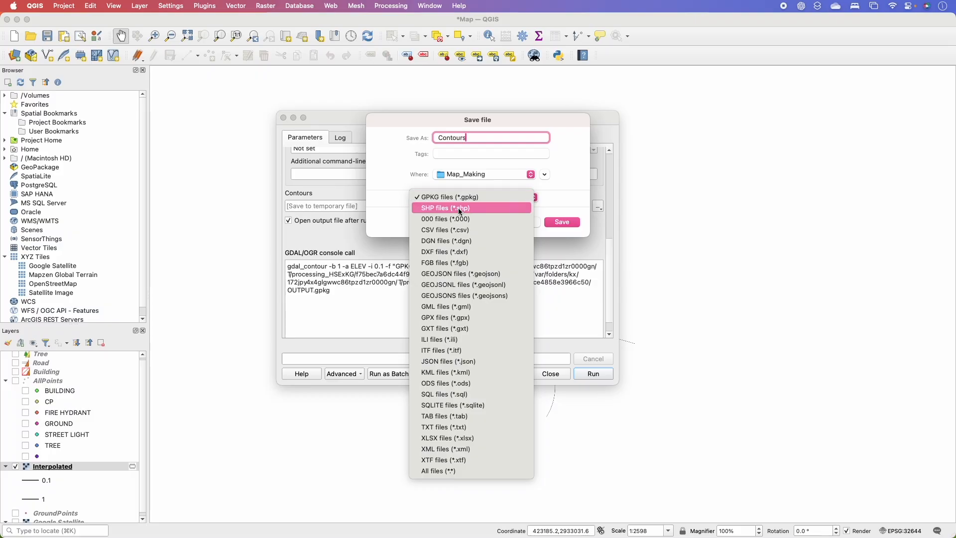
left_click(447, 208)
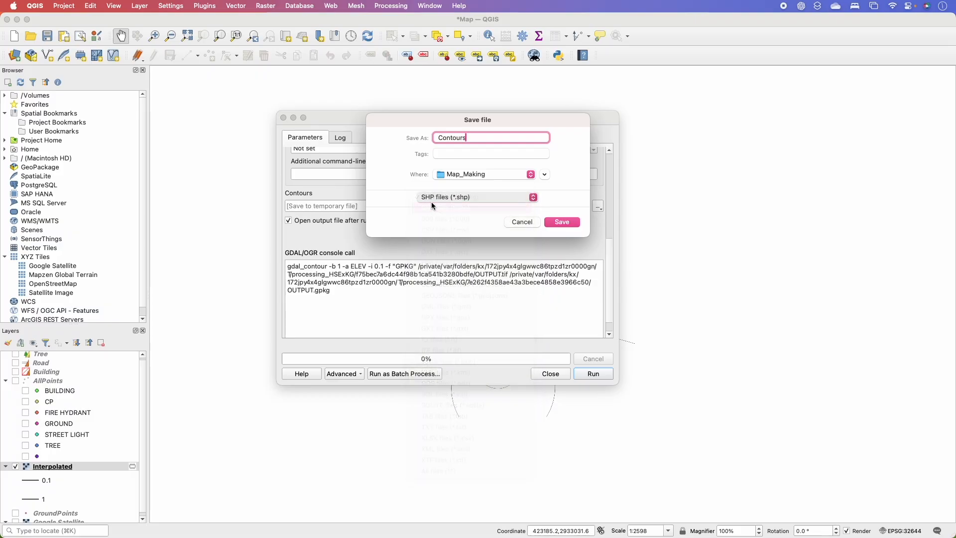
left_click(562, 222)
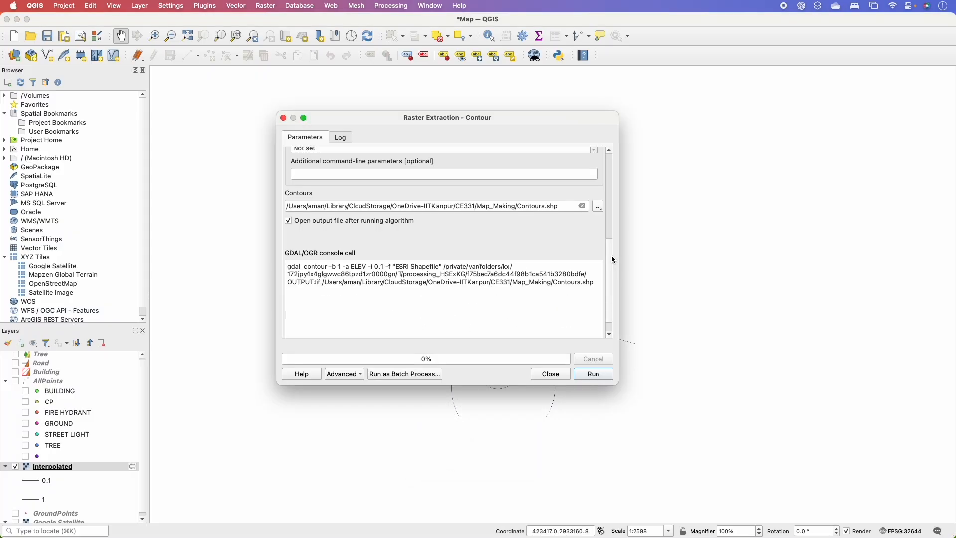
Step: Run the contour extraction, close its dialog, and hide the Interpolated layer
left_click_drag(611, 255, 612, 267)
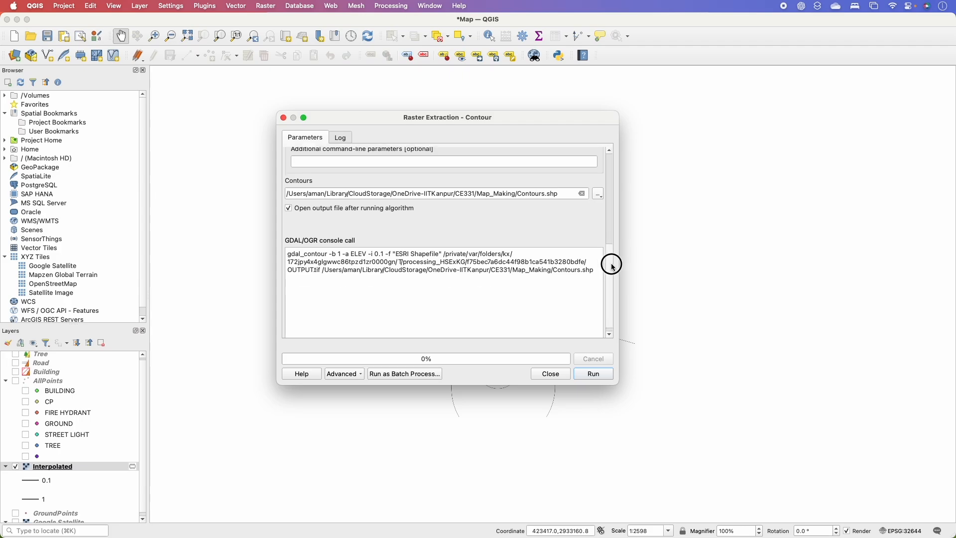
left_click(599, 373)
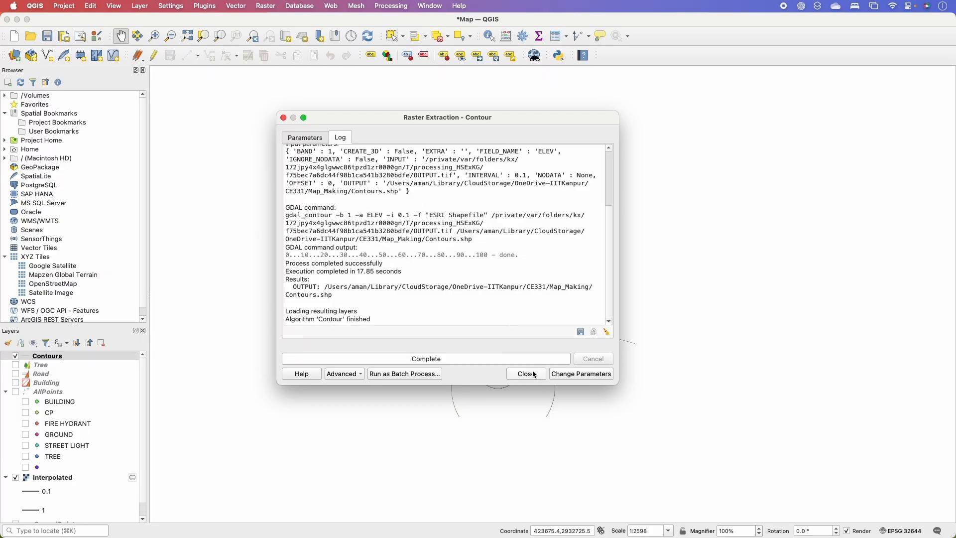
left_click(526, 374)
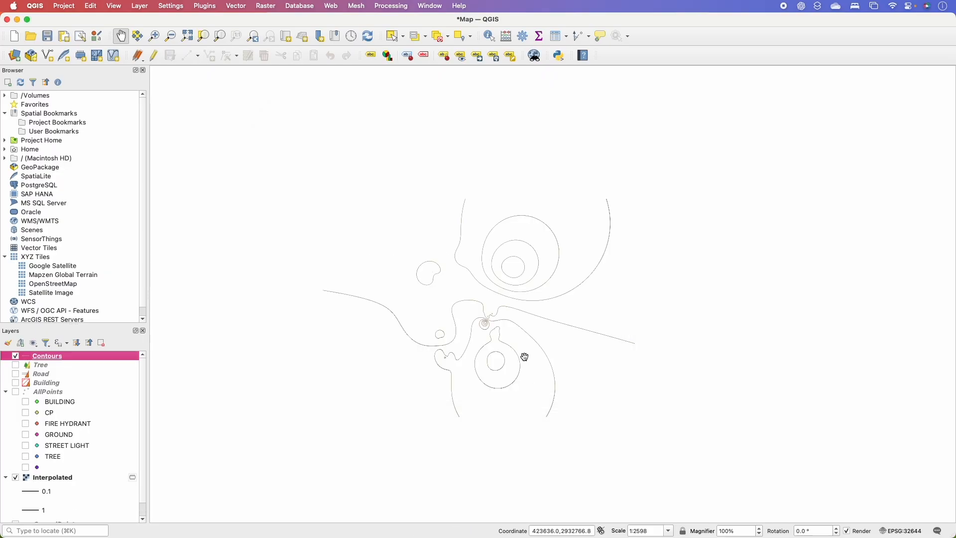
left_click(56, 478)
Step: Turn on Single Labels for the Contours layer using the ELEV field as the label value, and apply
left_click(49, 355)
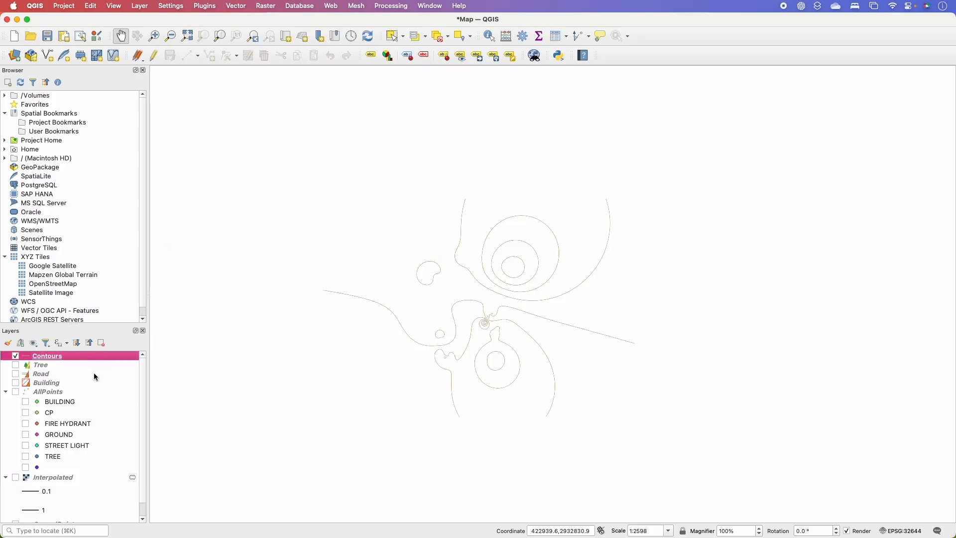
right_click(79, 356)
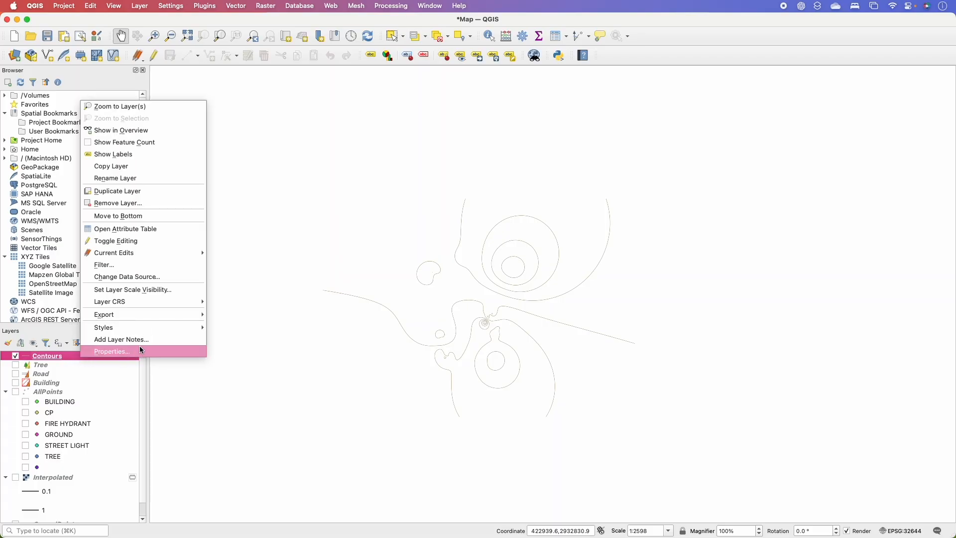
left_click(113, 351)
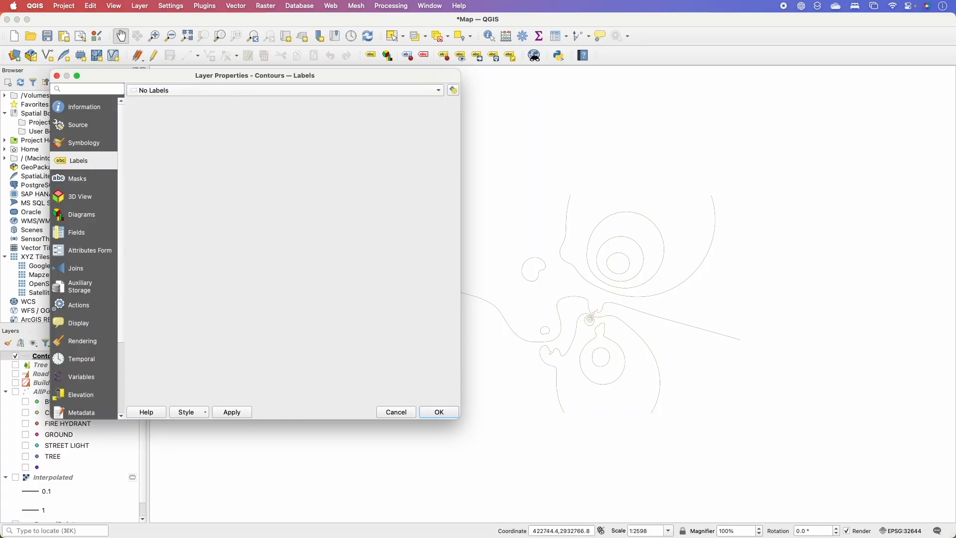
left_click(236, 92)
left_click(220, 101)
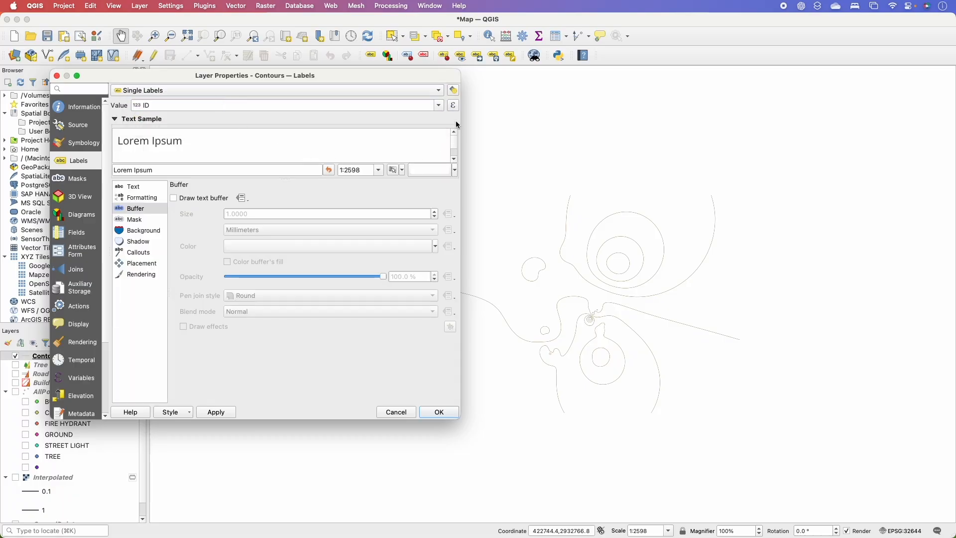
left_click(439, 106)
left_click(316, 133)
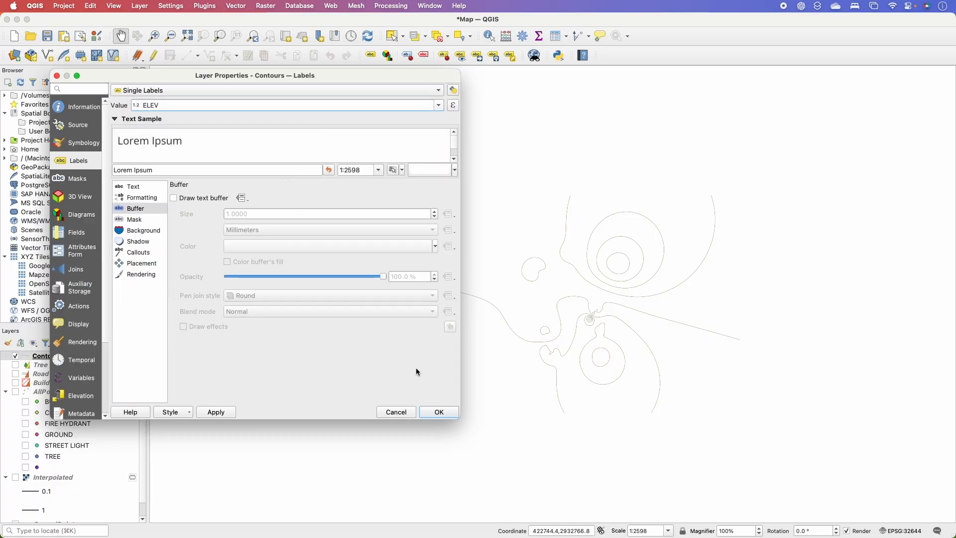
left_click(216, 413)
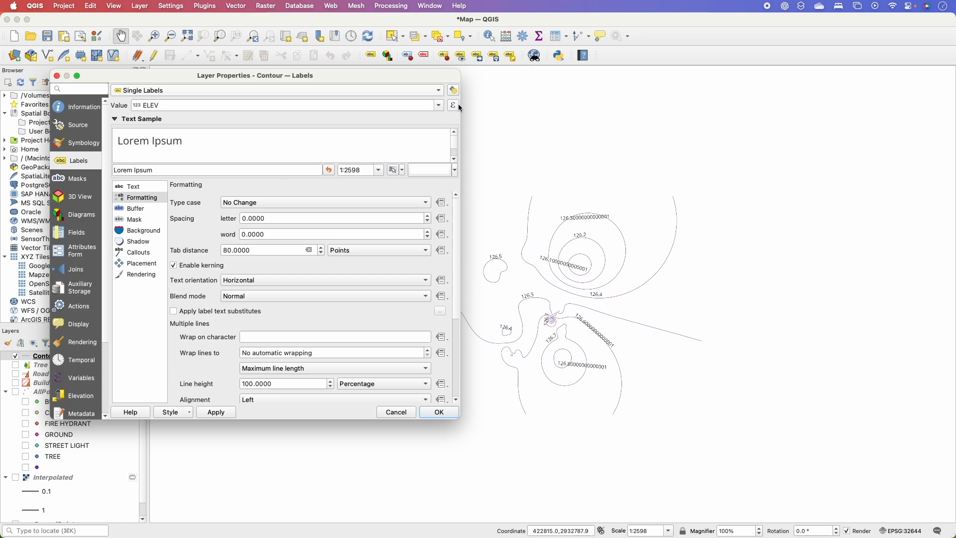
Step: Replace the label value with the expression format_number(ELEV,1) and apply it to the contour labels
left_click(455, 106)
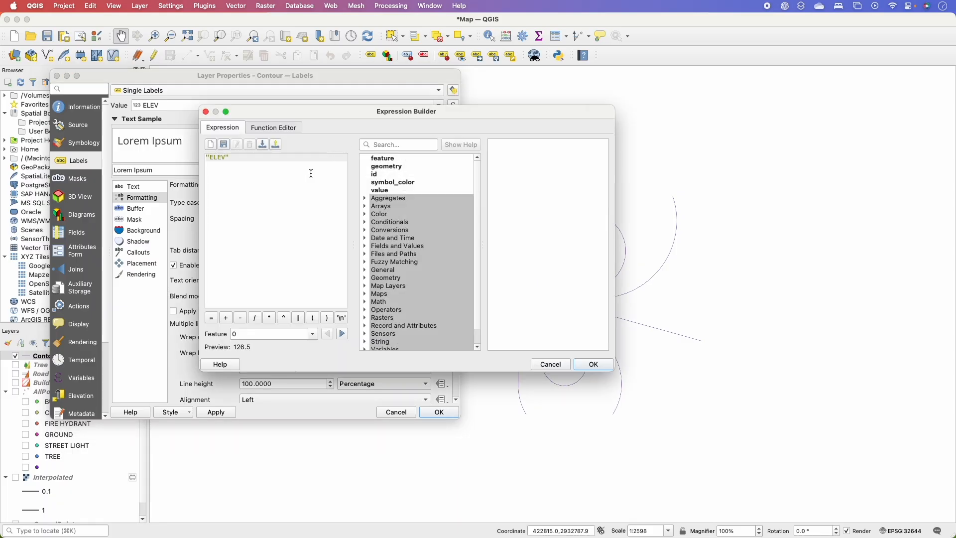
key("super+a")
key("BackSpace")
type("forma")
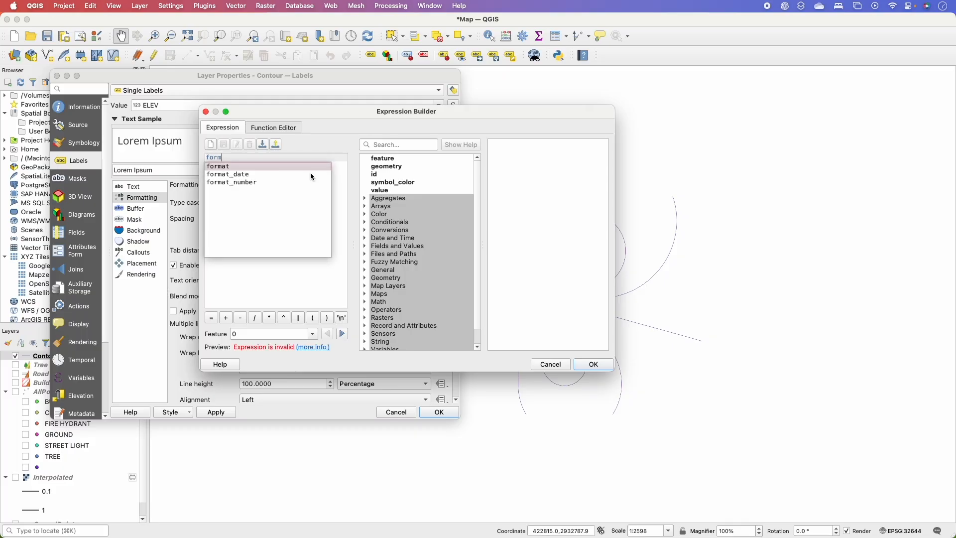
key("Down")
key("Down")
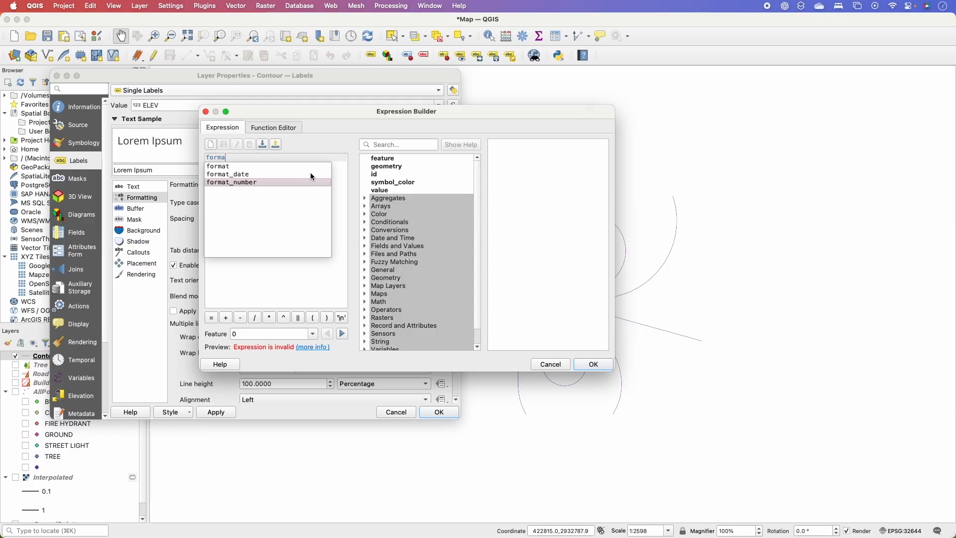
key("Return")
type("(")
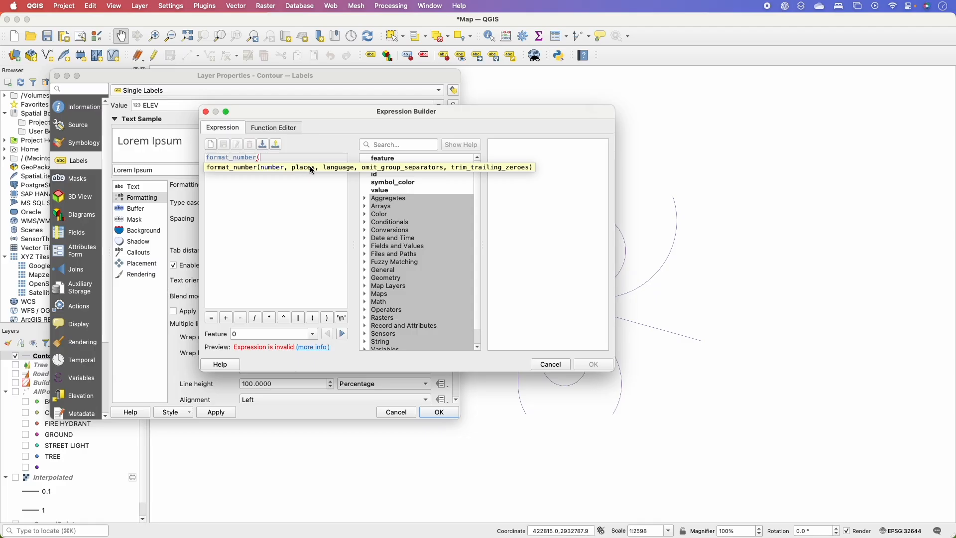
type("ELEV,1")
type(")")
left_click(593, 364)
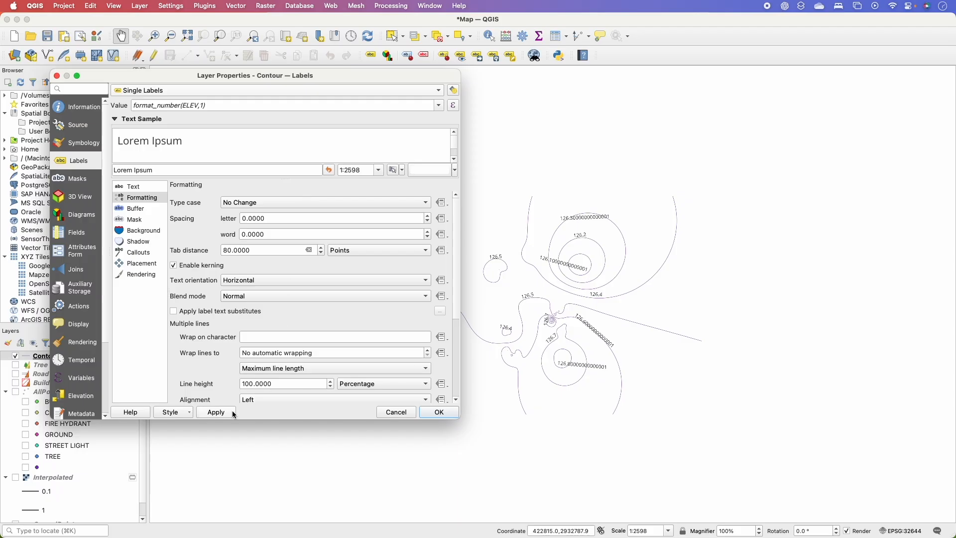
left_click(216, 413)
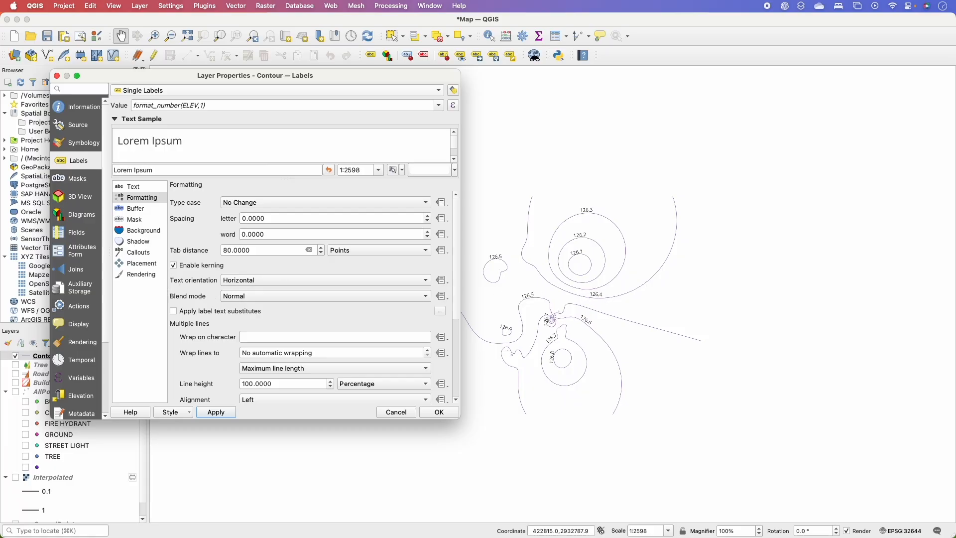
Step: Set the contour labels' allowed position to On line only, without Above line, and apply
left_click(145, 263)
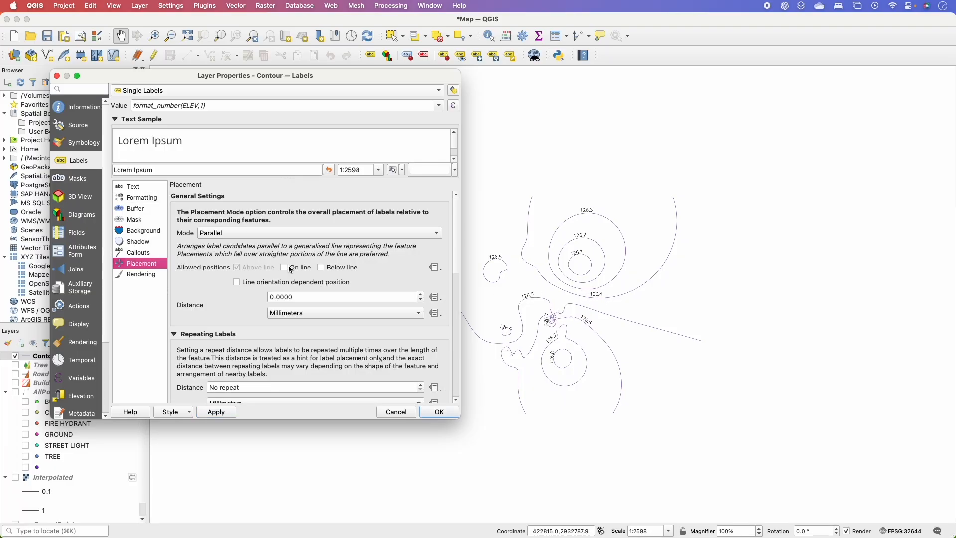
left_click(285, 267)
left_click(219, 413)
left_click(237, 268)
left_click(227, 412)
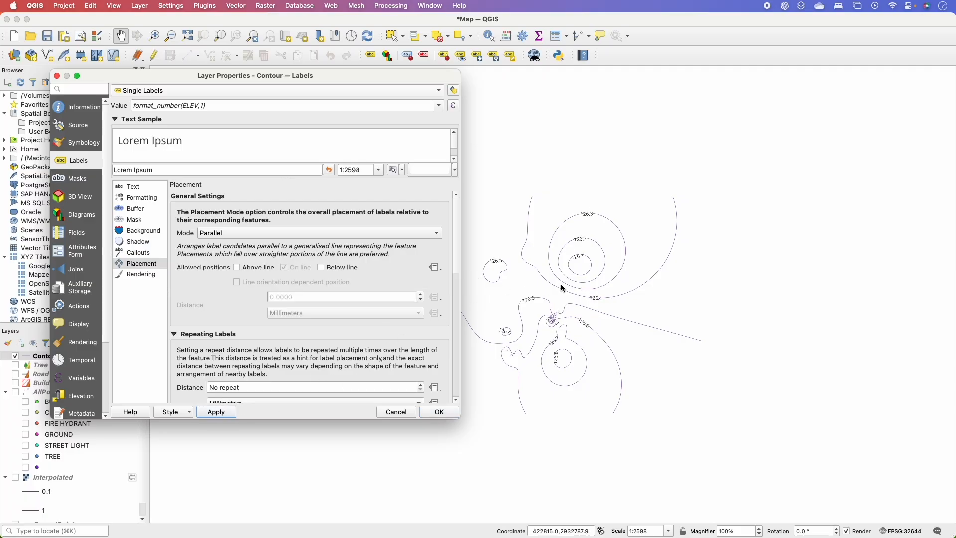
Step: Try placing the contour labels only below the line, and return them to the On line position
left_click(329, 270)
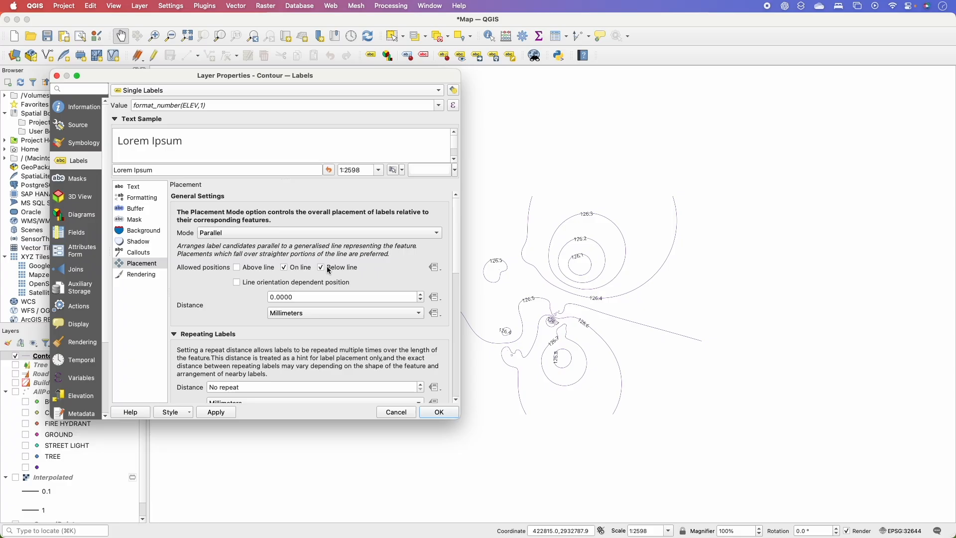
left_click(289, 268)
left_click(229, 413)
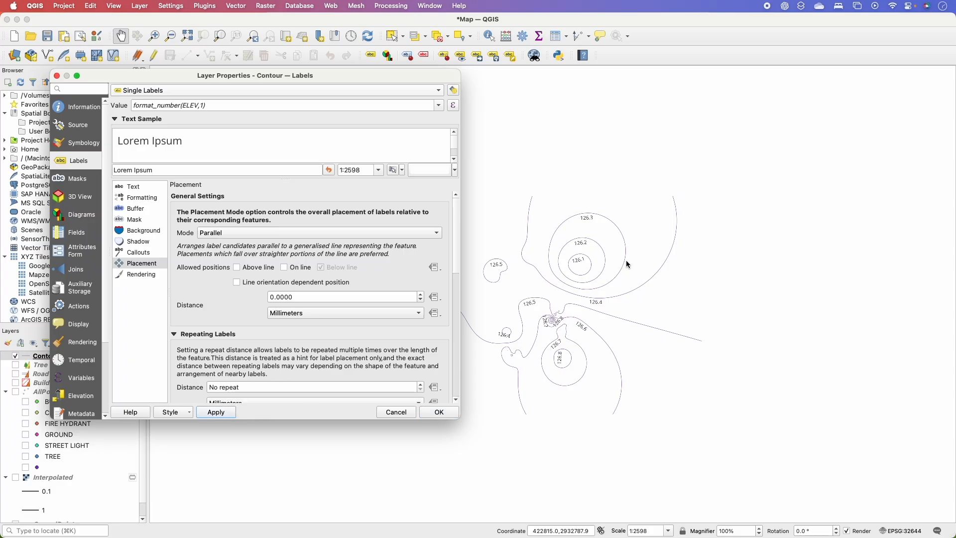
left_click(294, 267)
left_click(321, 267)
left_click(229, 412)
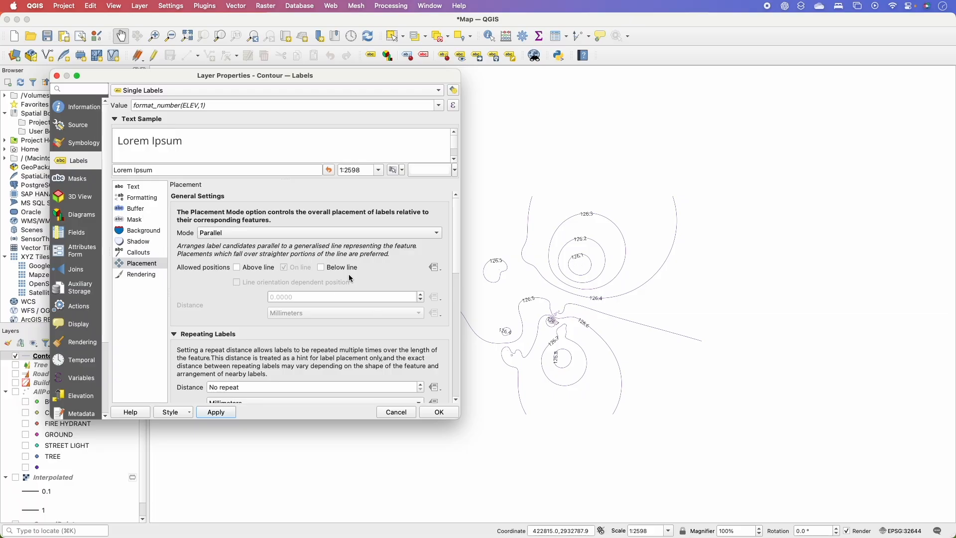
Step: Try a text buffer on the contour labels with a size of 2 millimetres
left_click(152, 221)
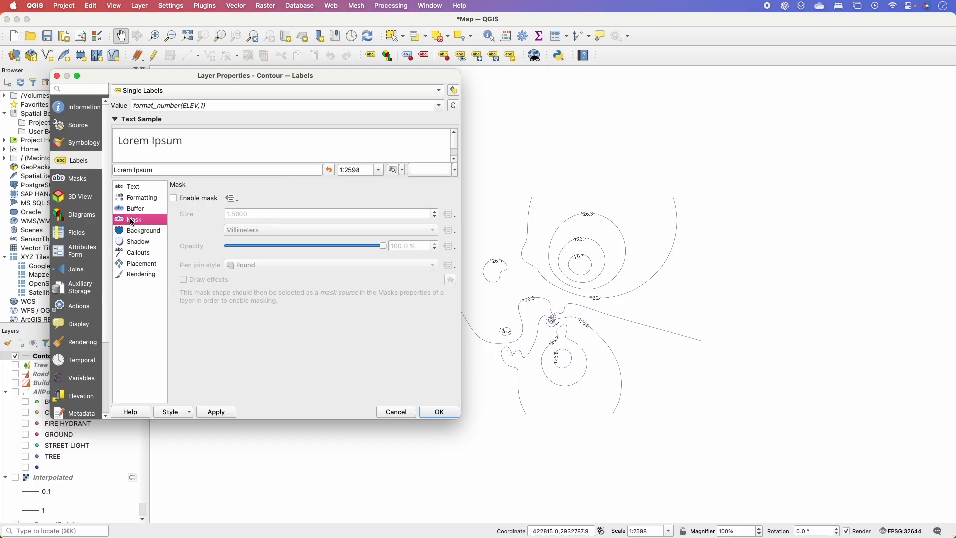
left_click(135, 209)
left_click(136, 220)
left_click(147, 210)
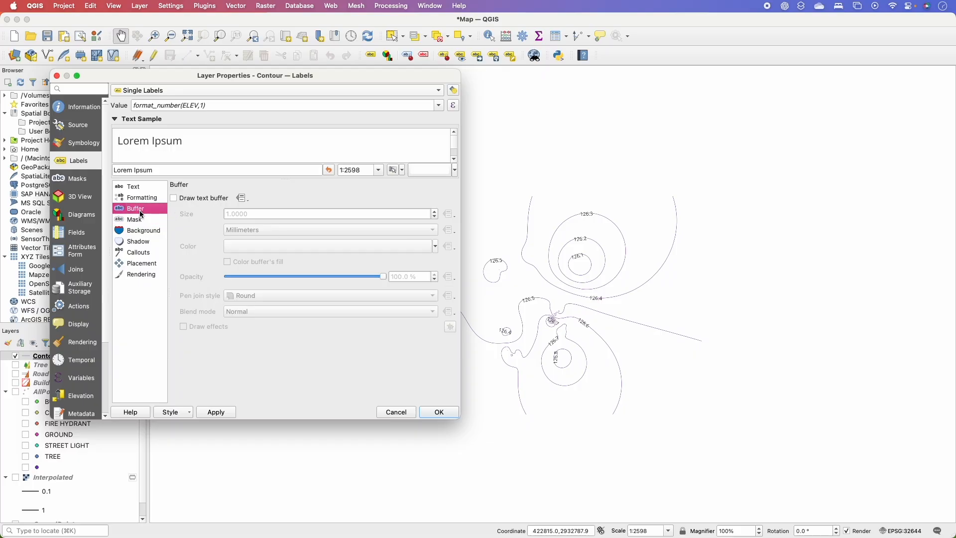
left_click(174, 199)
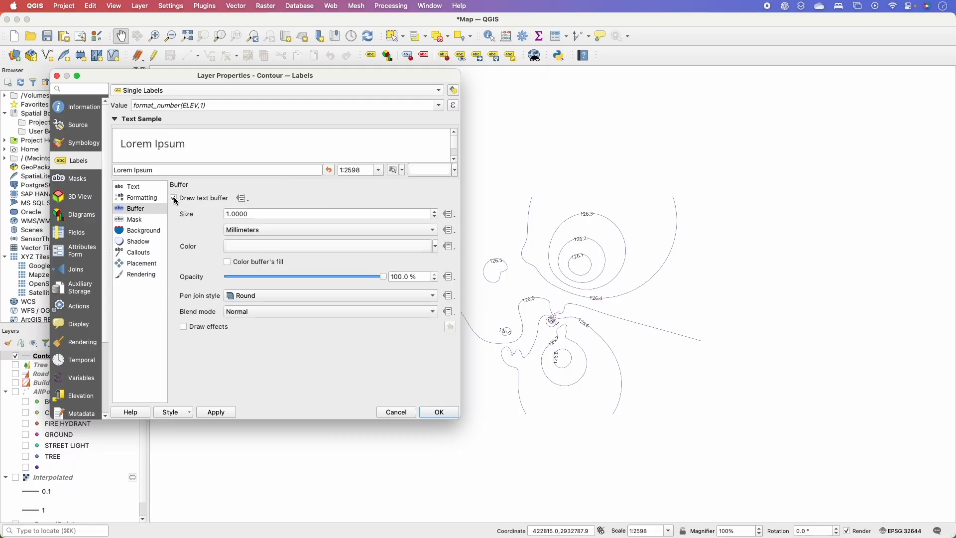
left_click(216, 412)
left_click_drag(260, 215, 229, 205)
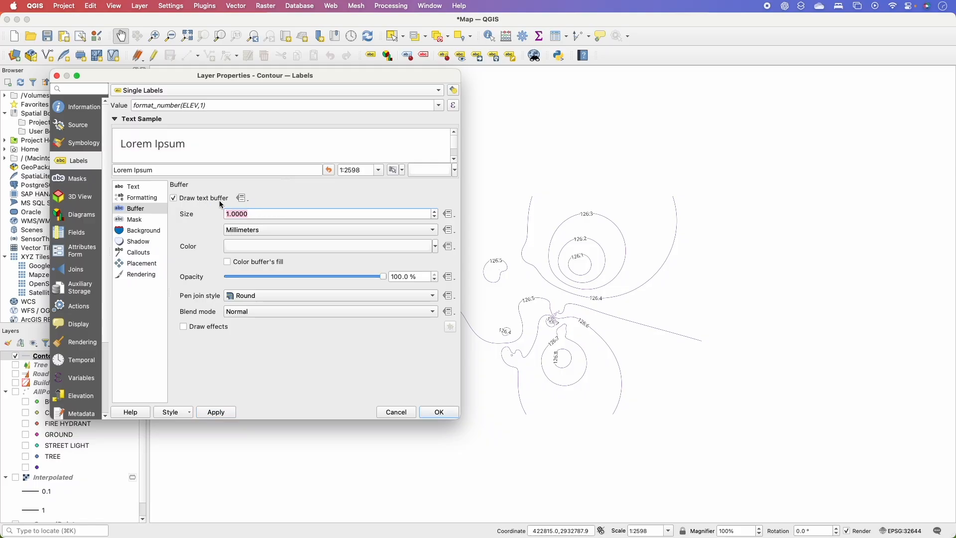
type("2")
left_click(224, 413)
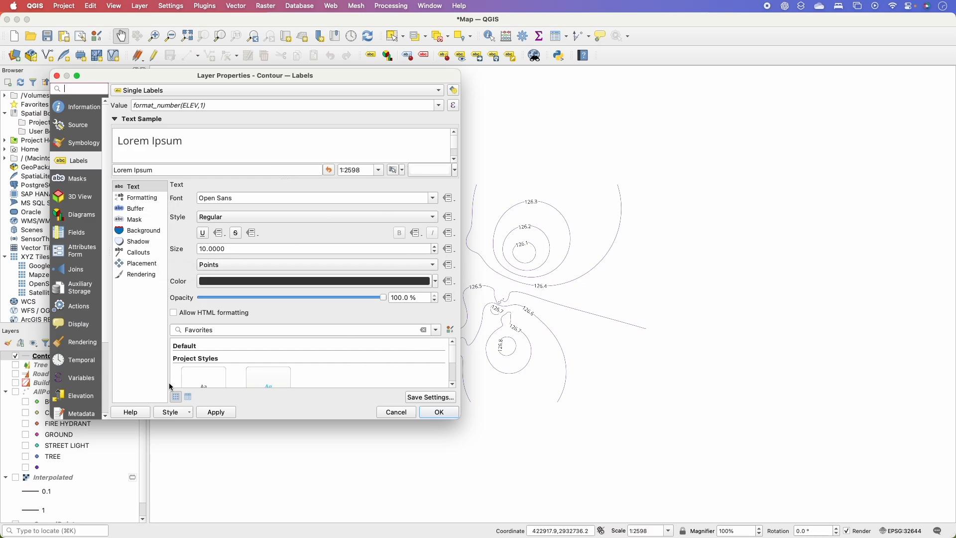
left_click(424, 331)
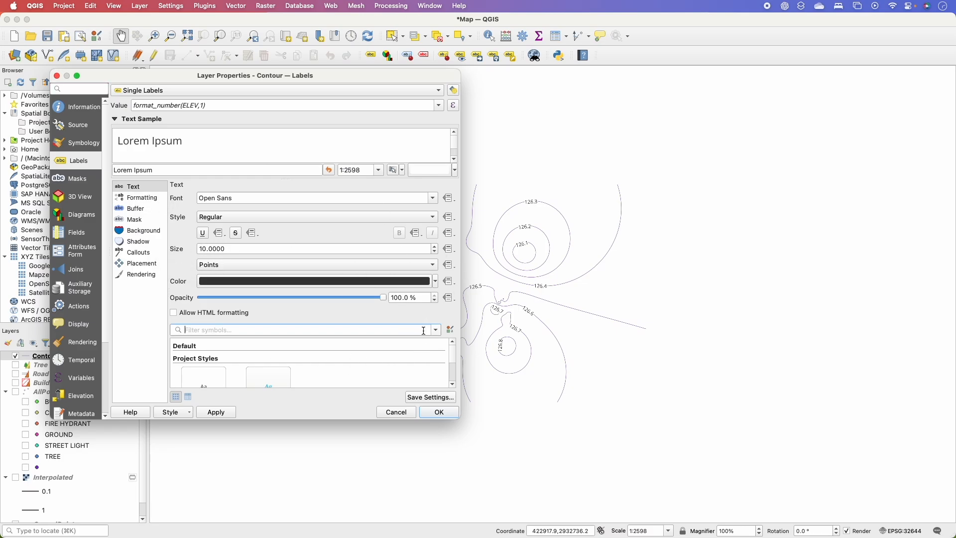
left_click(148, 198)
left_click(147, 209)
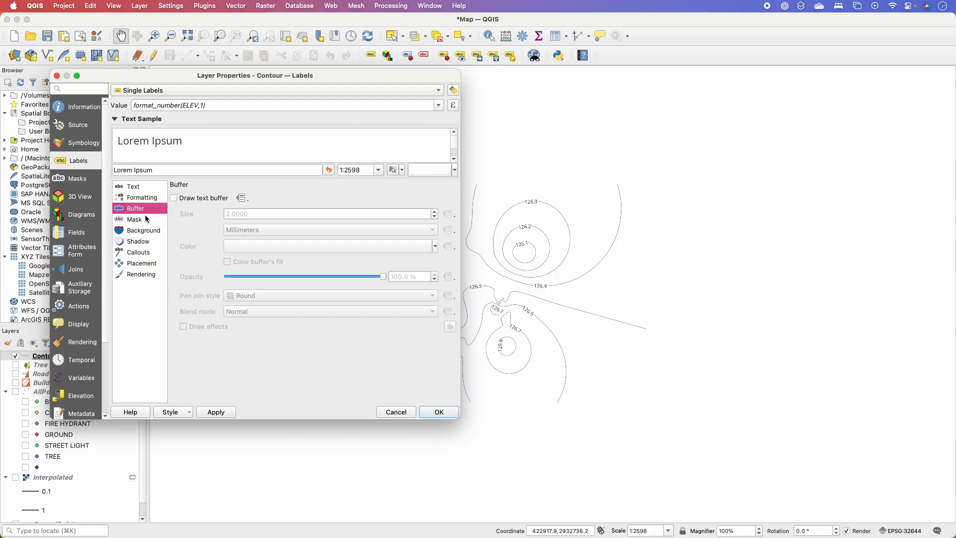
Step: Look through the contour labels' Mask, Background, Shadow, Callouts, Placement, Rendering and Text settings
left_click(147, 219)
left_click(144, 231)
left_click(145, 242)
left_click(144, 253)
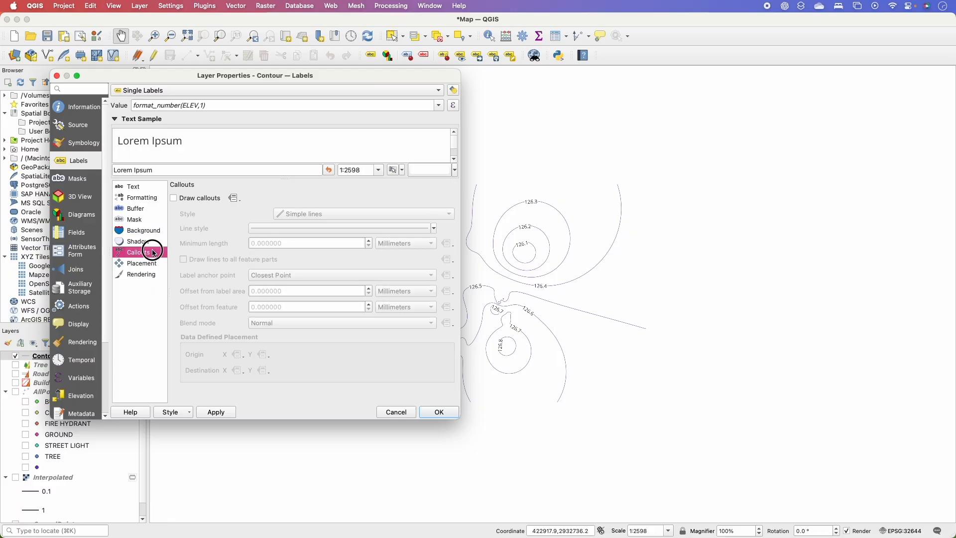
left_click(145, 264)
left_click(142, 274)
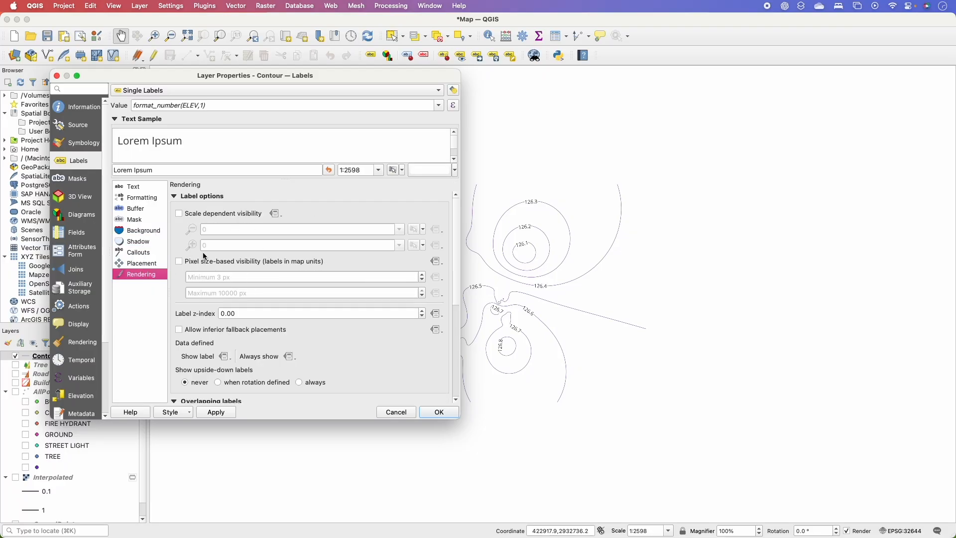
left_click(144, 188)
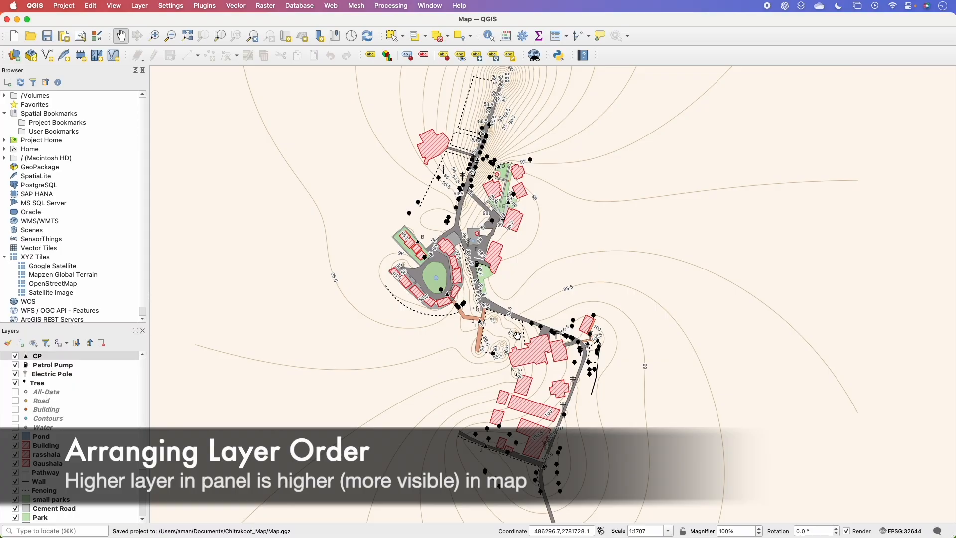
left_click_drag(533, 299, 532, 305)
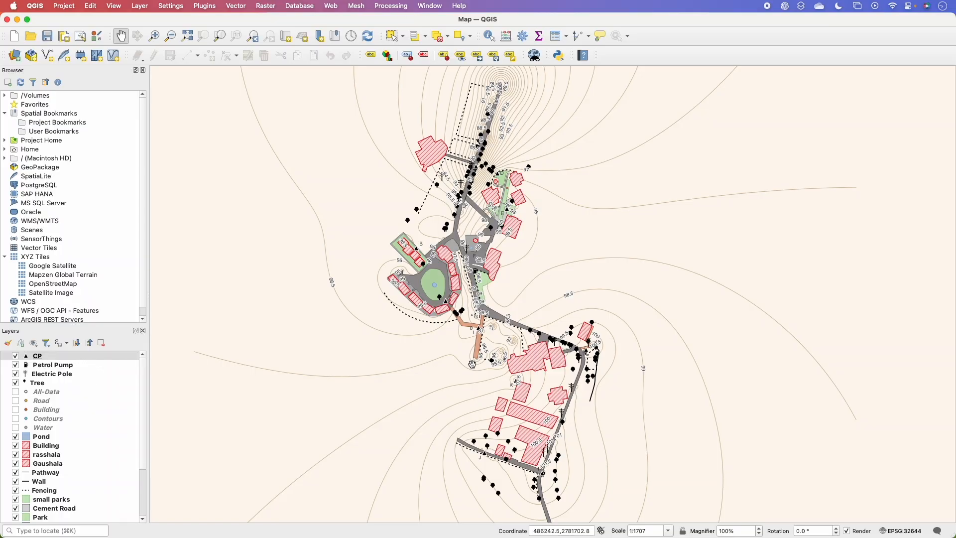
left_click_drag(479, 370, 471, 388)
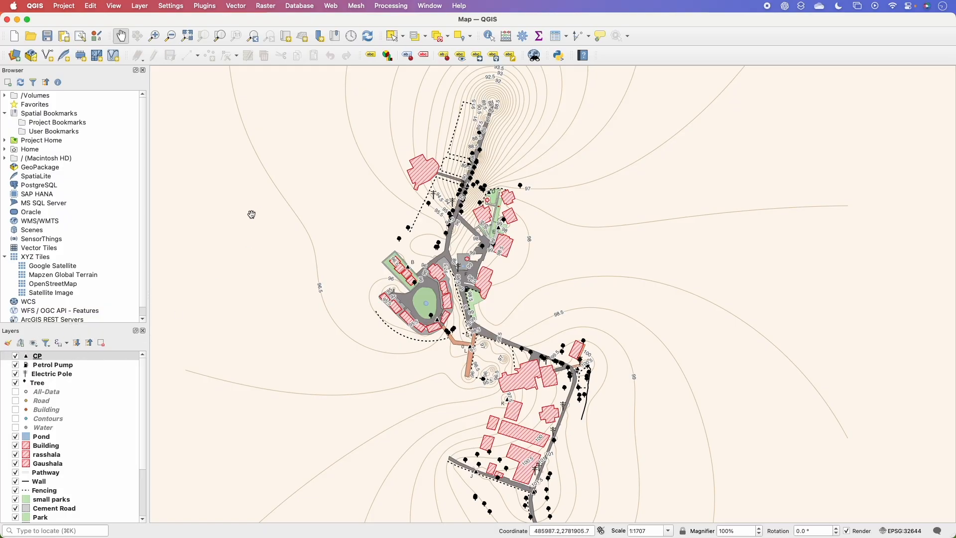
left_click_drag(454, 215, 448, 205)
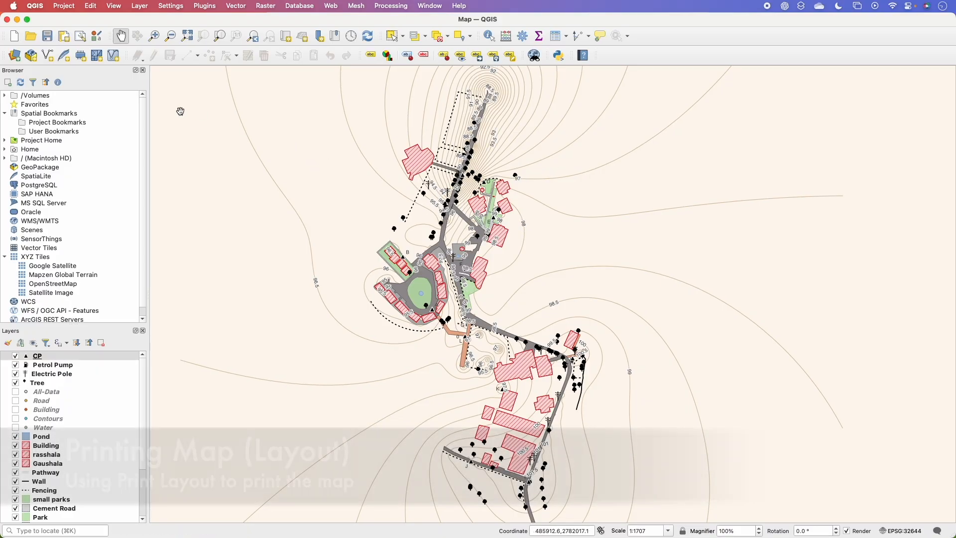
Step: Create a new print layout titled Map Layout 1
left_click(66, 5)
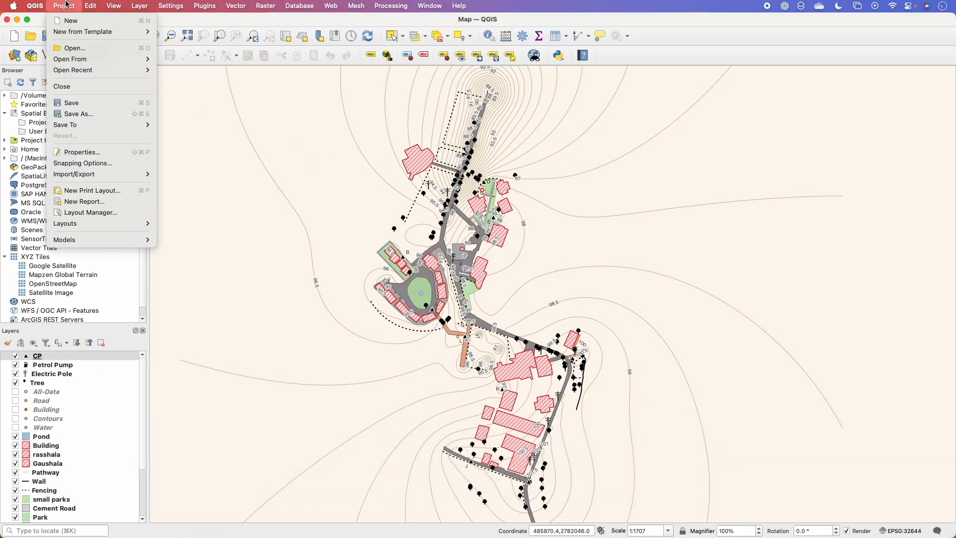
left_click(74, 193)
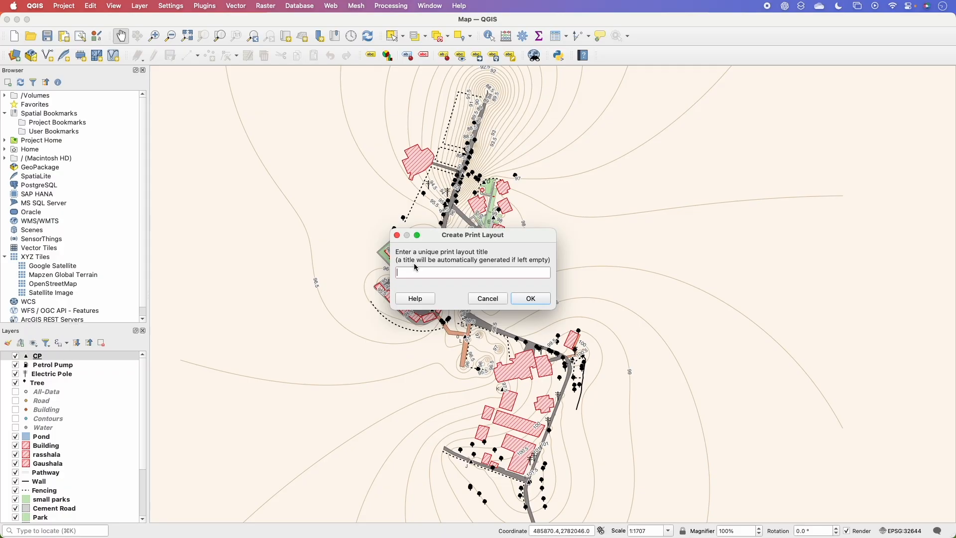
type("Print ")
type("May")
type("Map Layout 1")
left_click(529, 299)
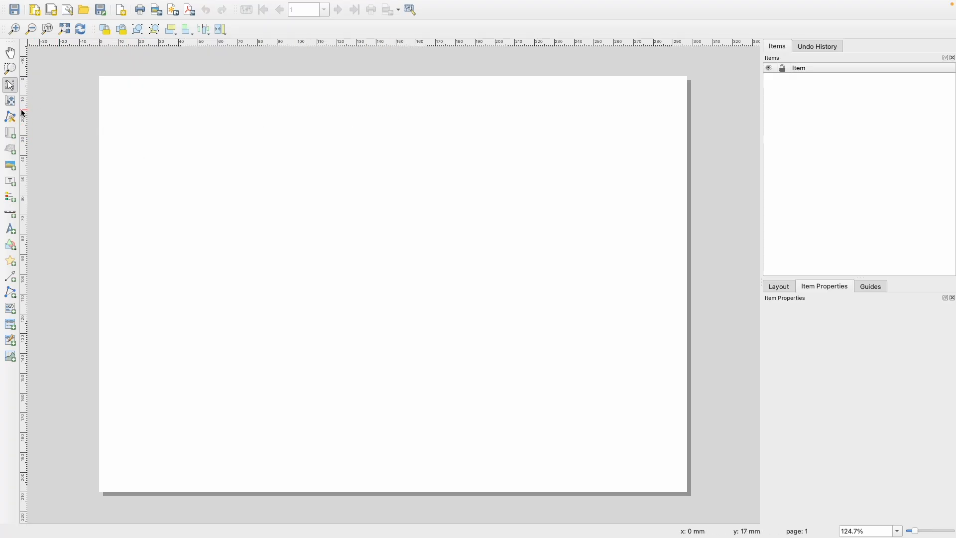
Step: Add a map item covering roughly the left half of the layout page, leaving a margin around it
left_click(11, 133)
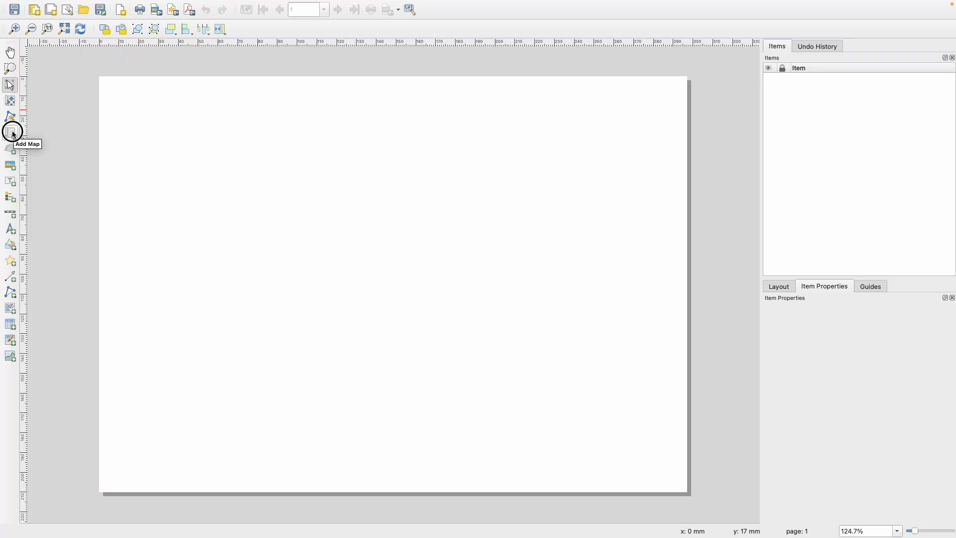
mouse_move(118, 97)
left_mouse_down()
mouse_move(255, 278)
mouse_move(352, 361)
mouse_move(436, 474)
mouse_move(453, 465)
left_mouse_up()
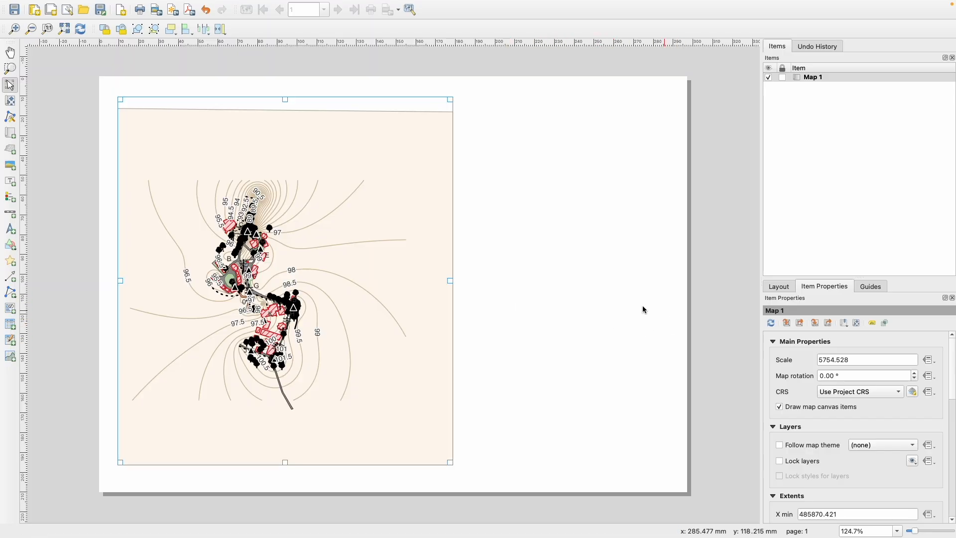
Step: Try Portrait orientation for the layout page, return it to Landscape, and check the page size options while keeping A4
left_click(614, 312)
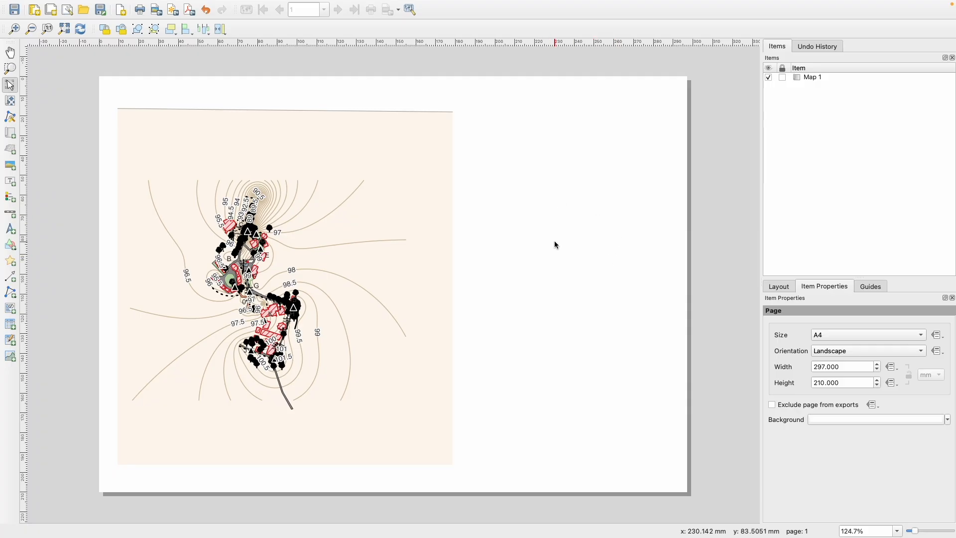
left_click(877, 336)
left_click(796, 336)
left_click(852, 353)
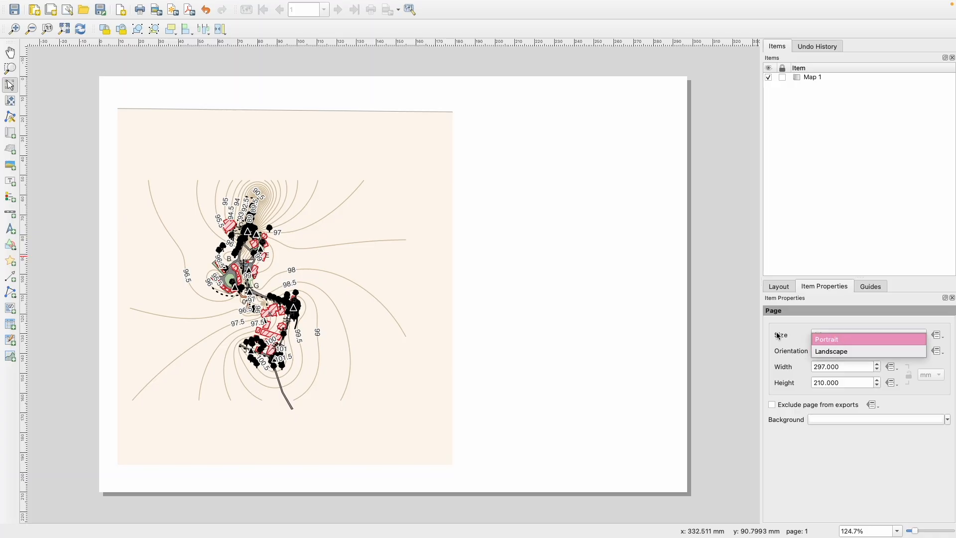
left_click(830, 343)
left_click(832, 351)
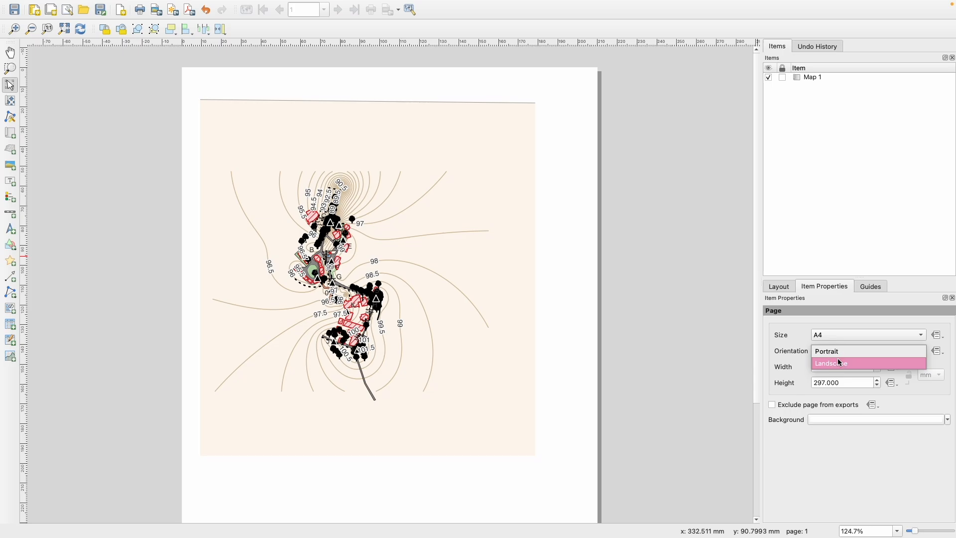
left_click(840, 363)
left_click(839, 336)
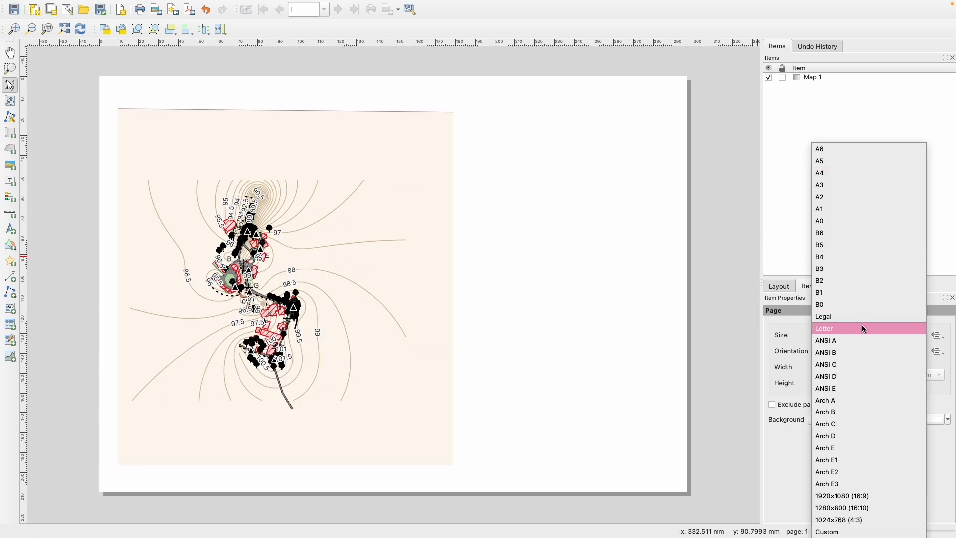
left_click(765, 343)
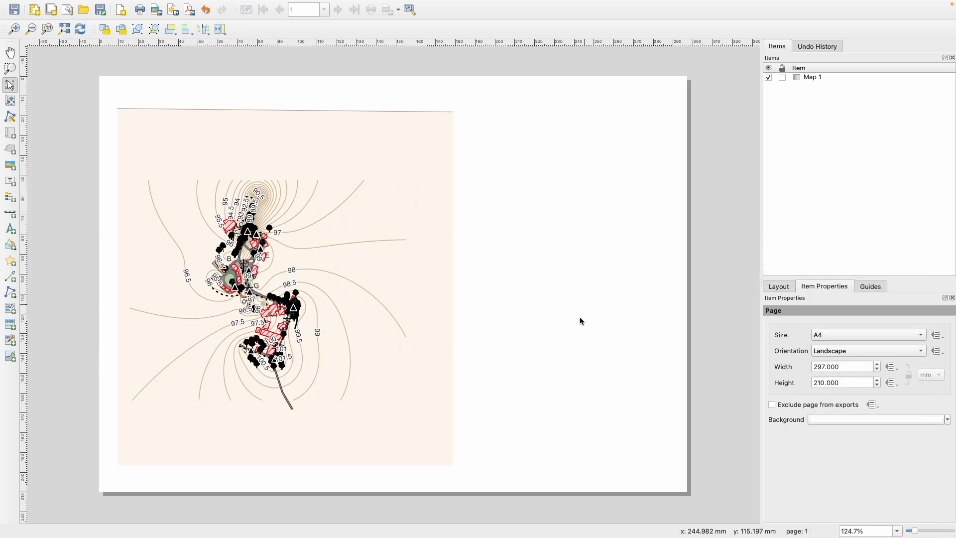
Step: Set the scale of the layout's map item to 3000
left_click(284, 196)
left_click_drag(379, 277, 380, 277)
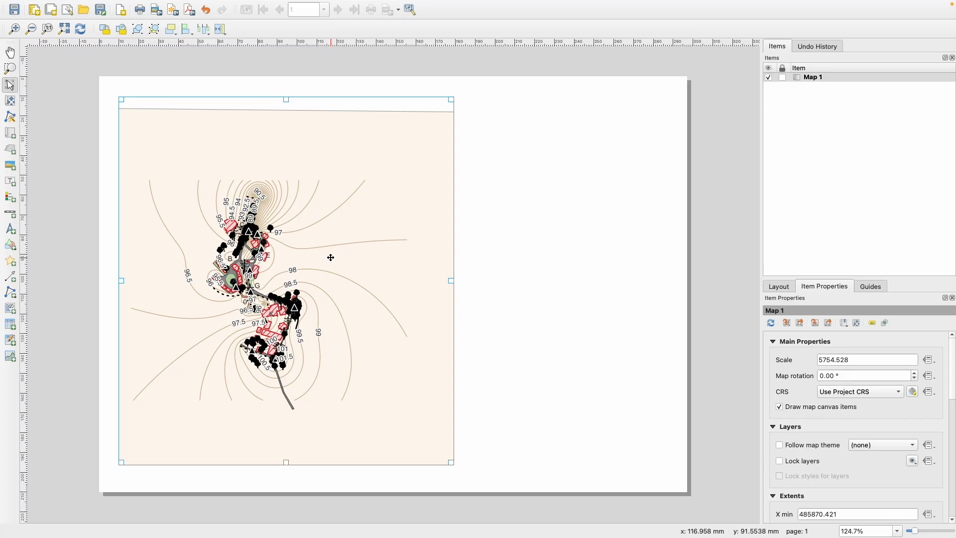
left_click_drag(863, 363, 813, 358)
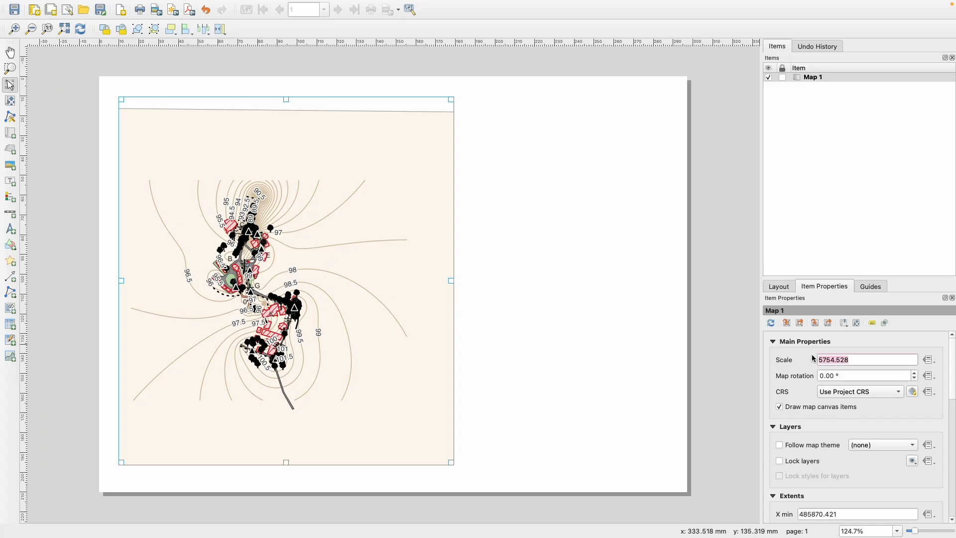
type("3000")
key("Return")
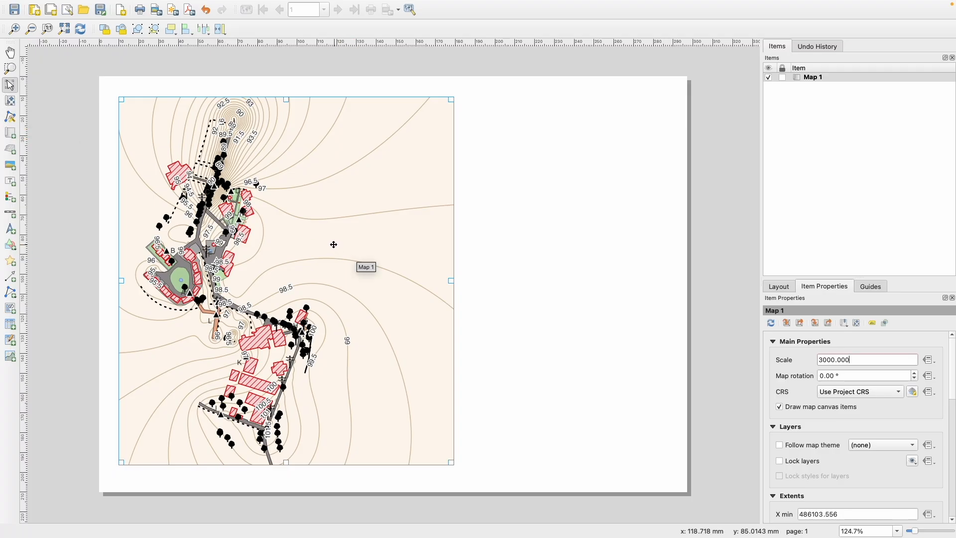
Step: Move the content inside the map frame so the surveyed buildings and roads sit near its centre
key("c")
mouse_move(333, 244)
left_mouse_down()
mouse_move(363, 242)
mouse_move(341, 245)
left_mouse_up()
key("ctrl+z")
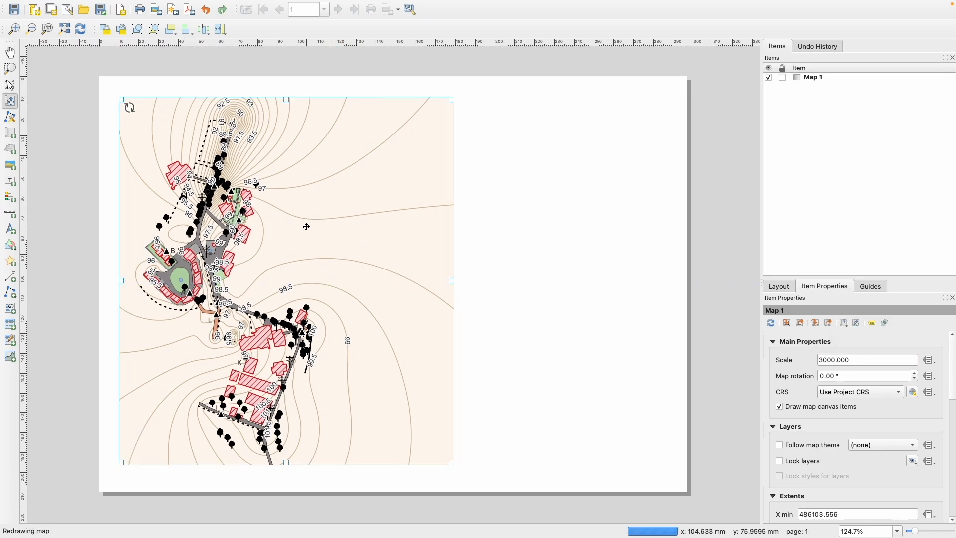
key("ctrl+shift+z")
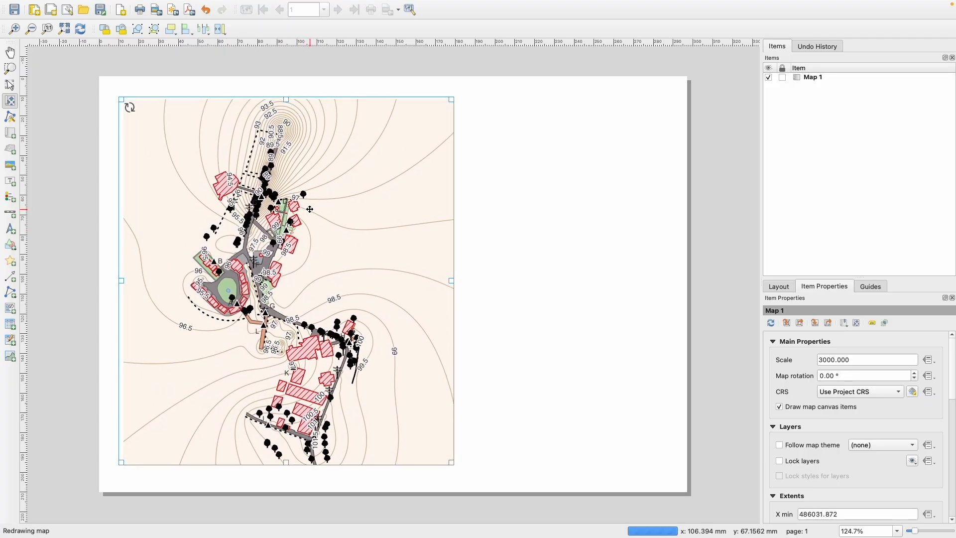
left_click_drag(302, 213, 321, 223)
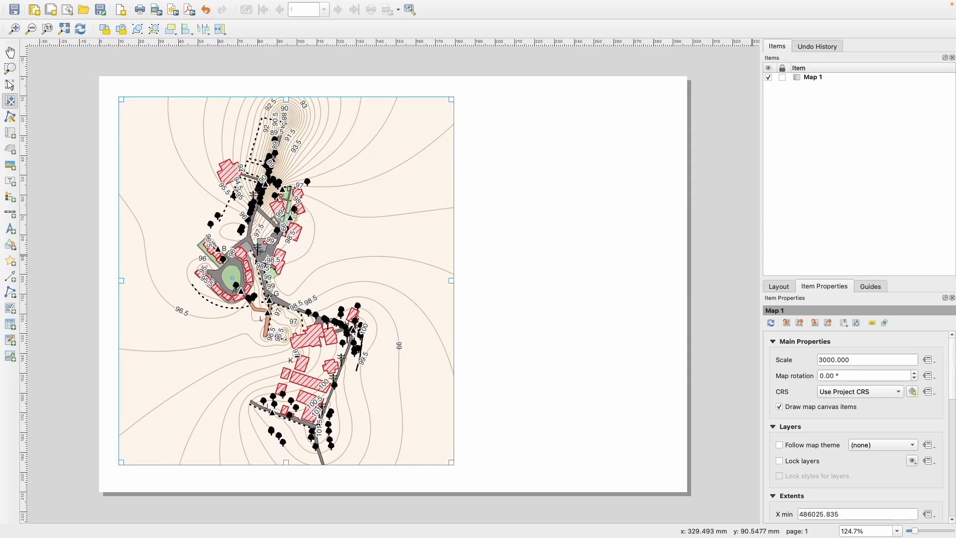
Step: Add a grid to the map item and open the grid's properties for modification
left_click_drag(951, 364, 951, 429)
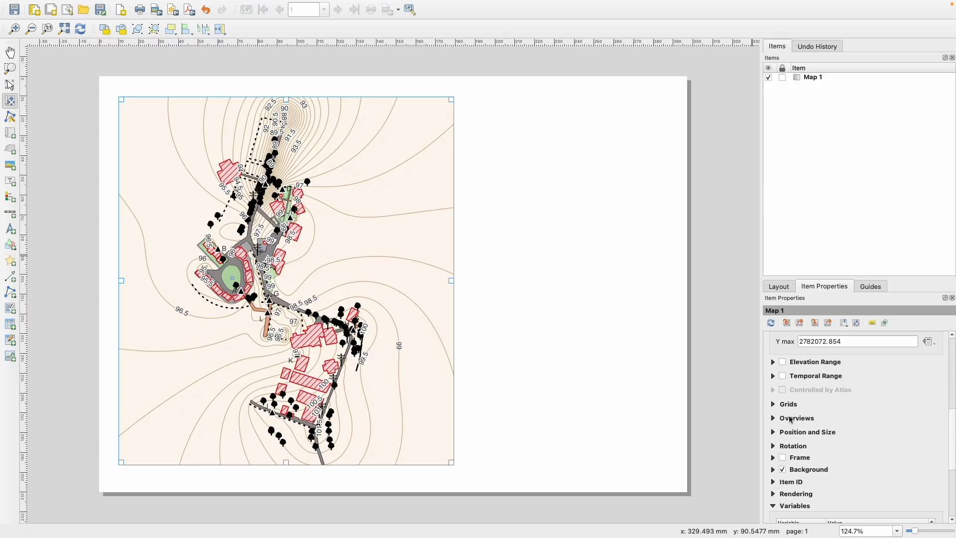
left_click(774, 404)
scroll(951, 420, "down", 1)
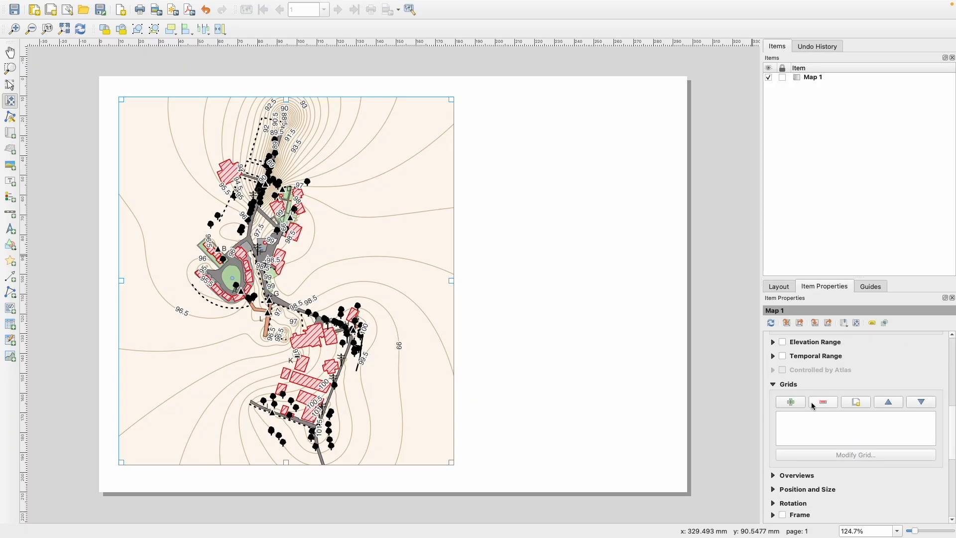
left_click(792, 403)
left_click(846, 457)
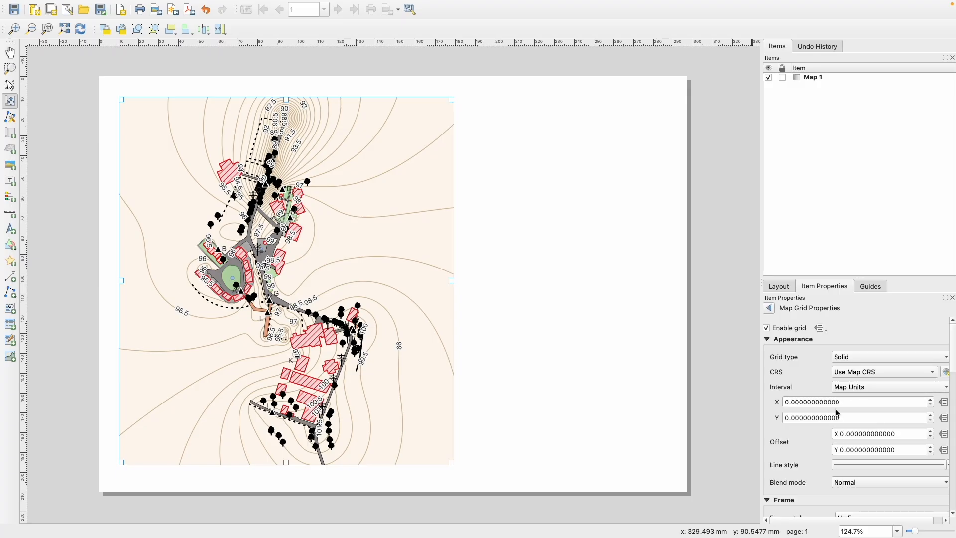
Step: Set the grid's X and Y intervals to 100 map units each
left_click_drag(840, 402, 774, 405)
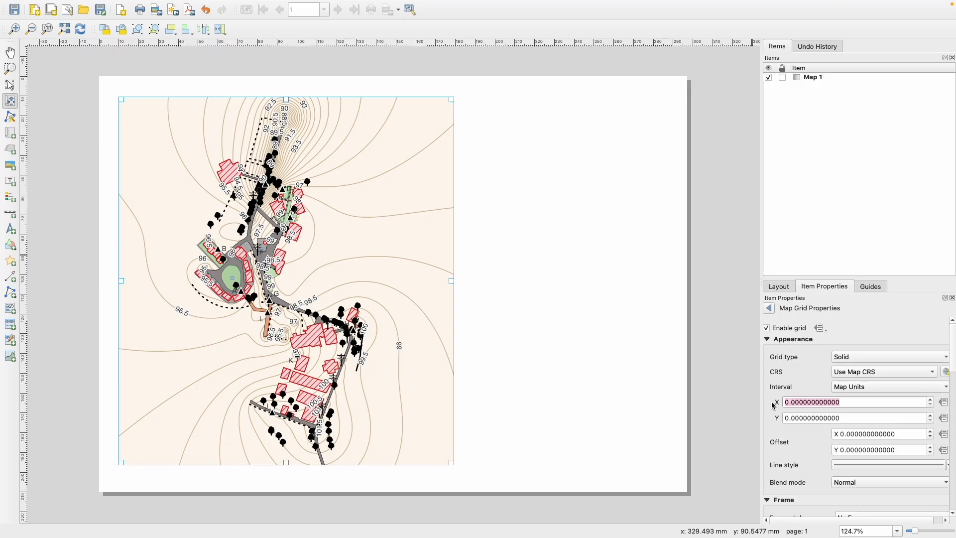
type("1")
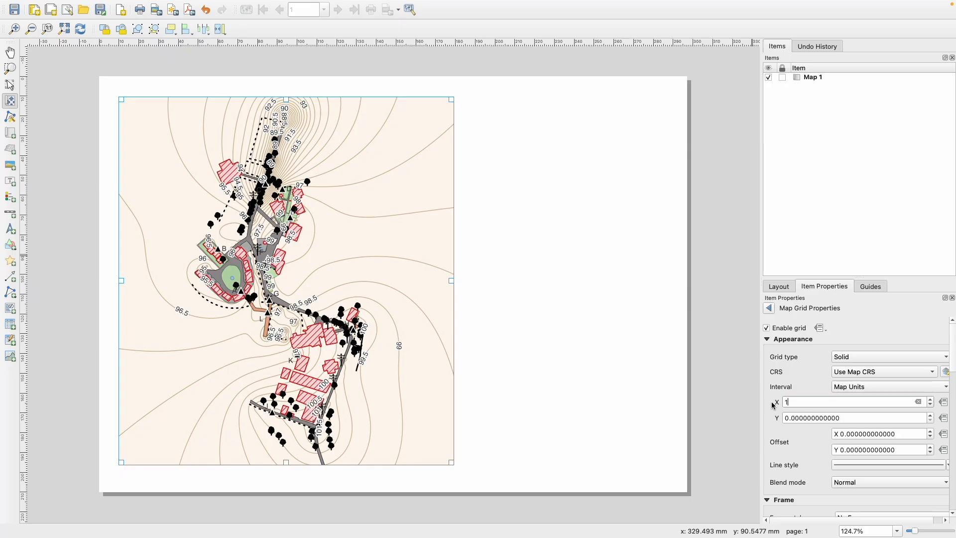
left_click(789, 419)
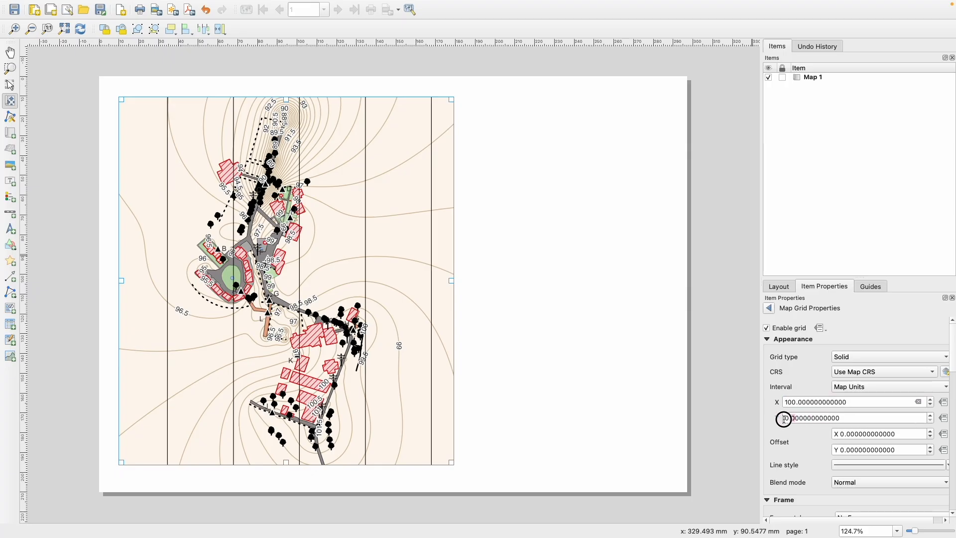
left_click_drag(886, 417, 784, 417)
type("100")
key("Return")
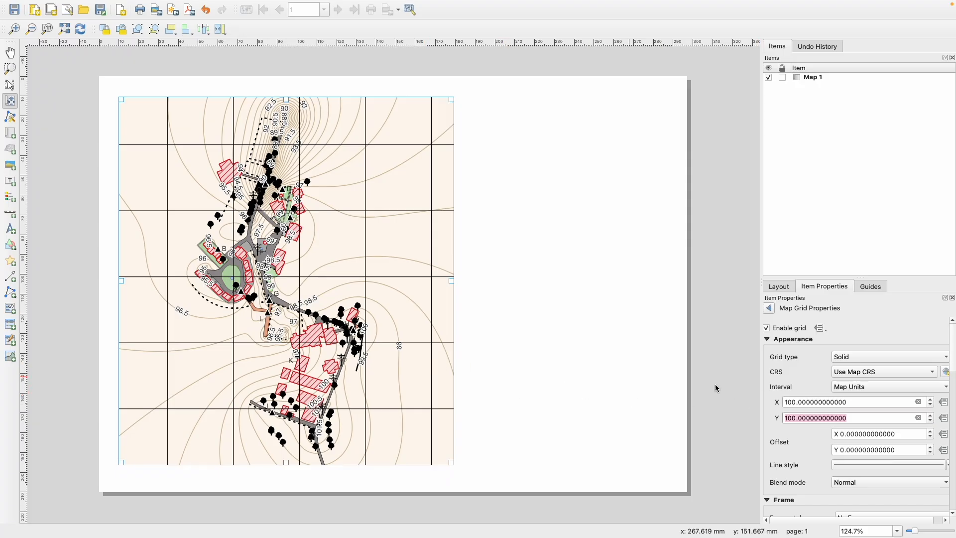
Step: Reduce the opacity of the grid's line style to 20% and return to the grid properties
scroll(799, 419, "down", 2)
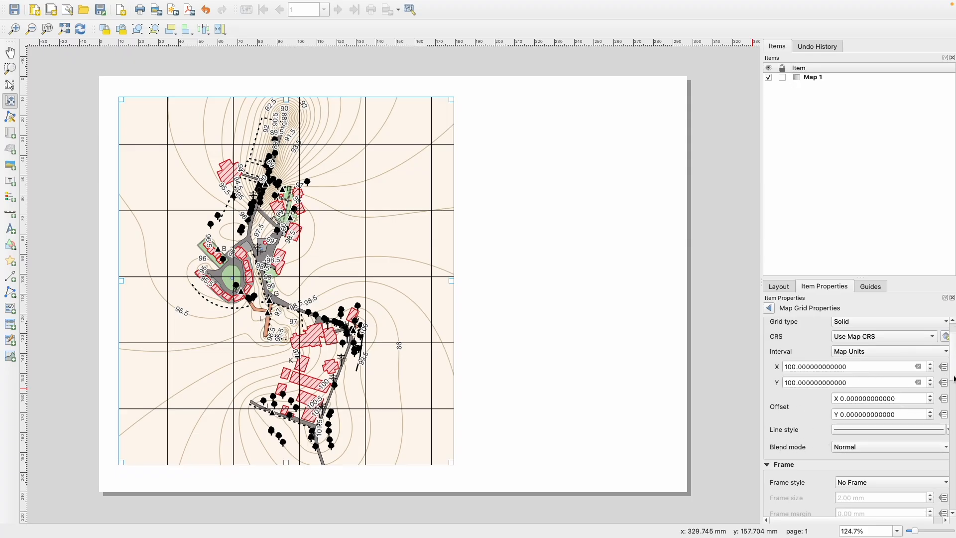
scroll(953, 380, "up", 2)
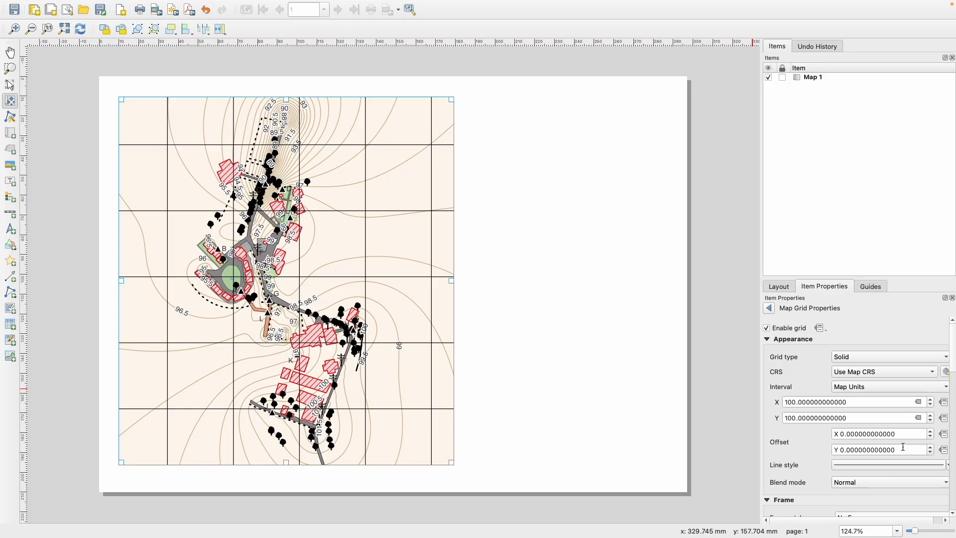
left_click(859, 465)
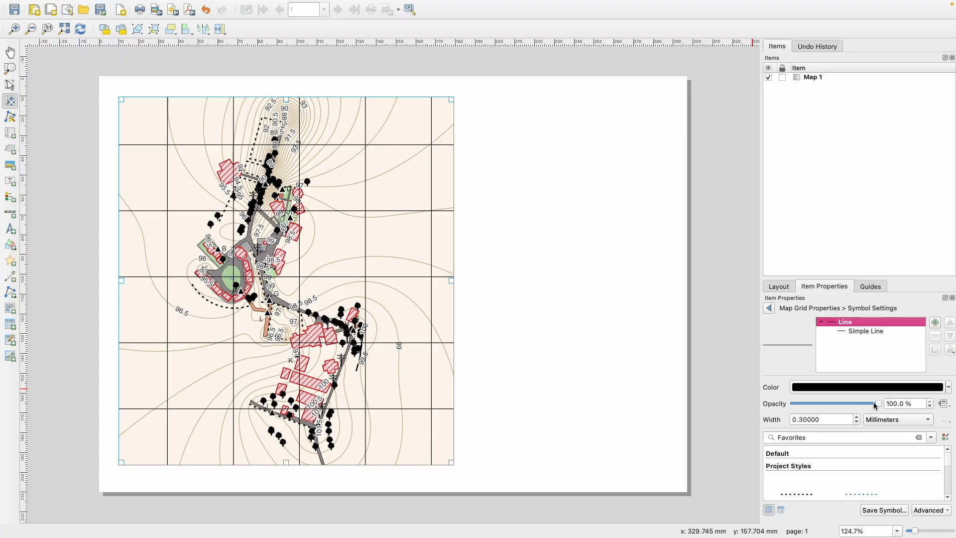
left_click_drag(878, 404, 813, 403)
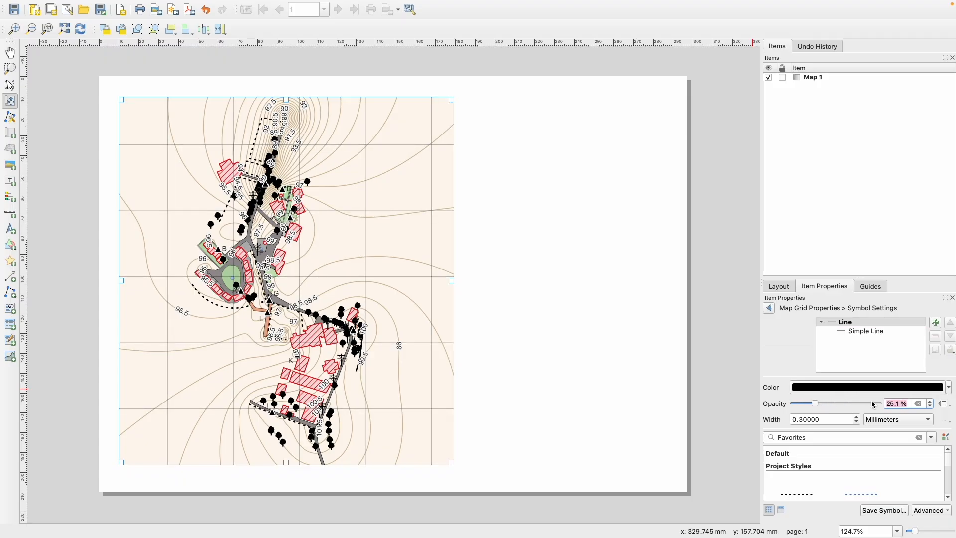
type("20")
left_click(770, 309)
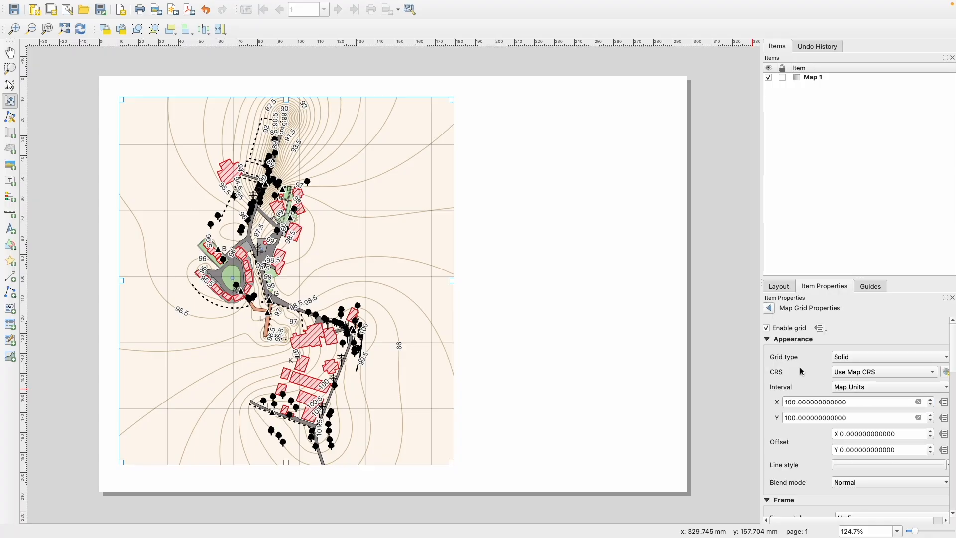
left_click_drag(950, 362, 952, 404)
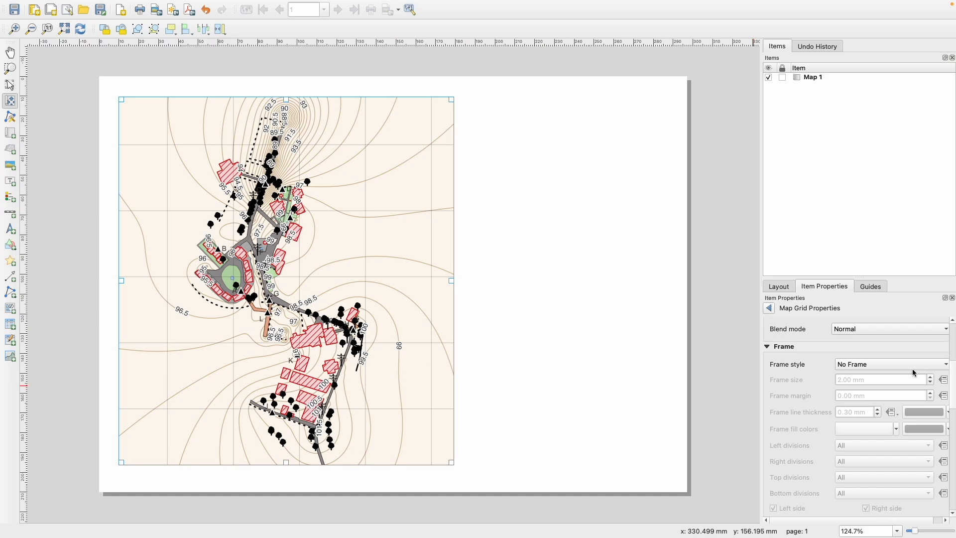
Step: Give the map grid a Zebra (Nautical) frame and turn on its coordinate labels
left_click(865, 366)
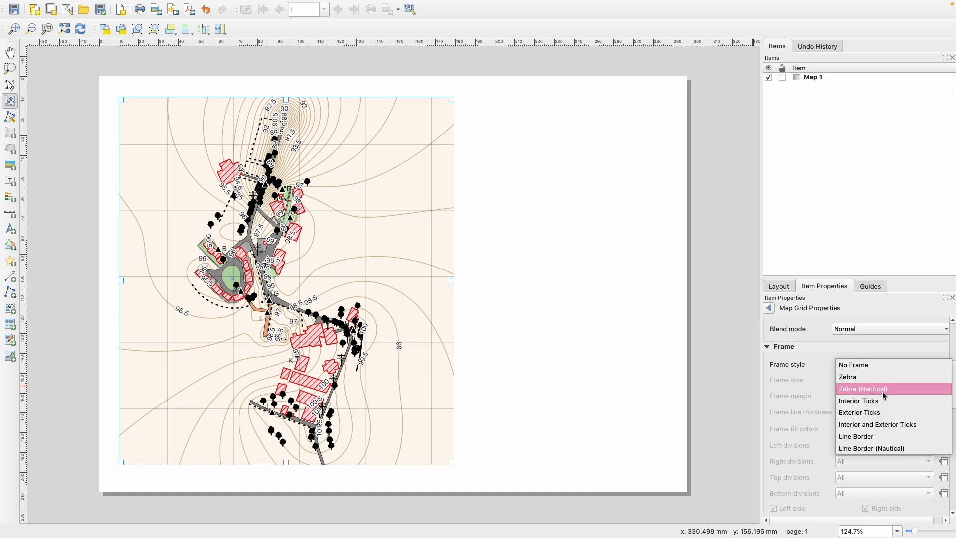
left_click(872, 389)
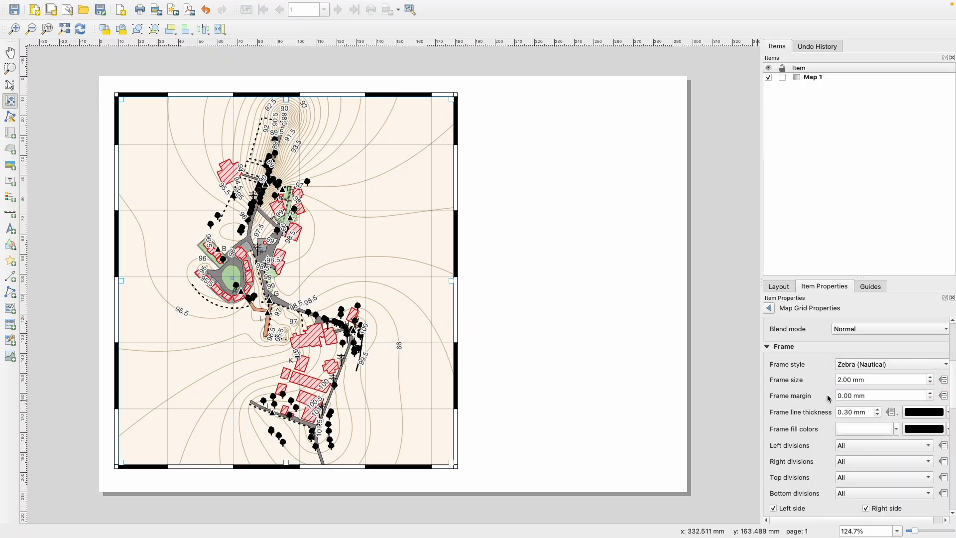
left_click(767, 347)
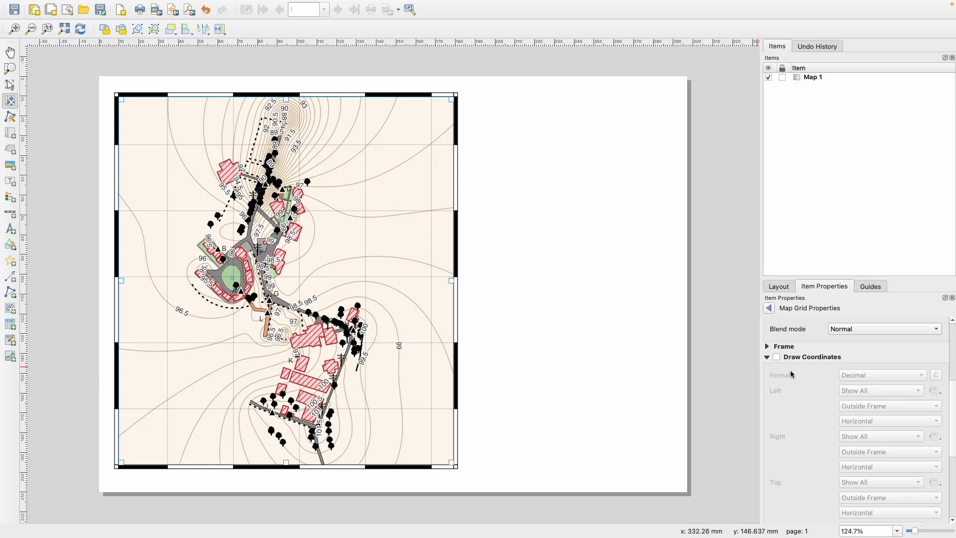
left_click(777, 358)
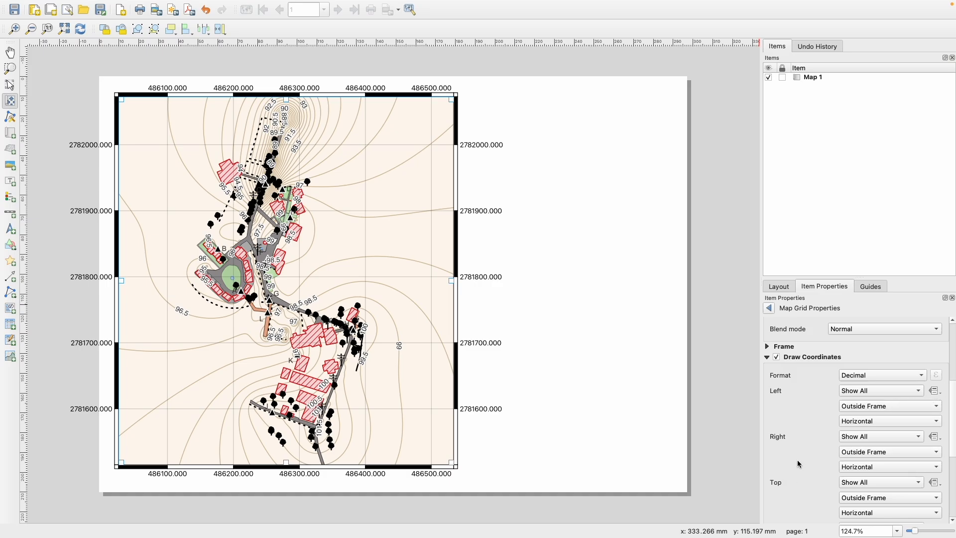
Step: Set the orientation of the grid coordinates on the map's right and left sides to Vertical Ascending
scroll(949, 424, "down", 3)
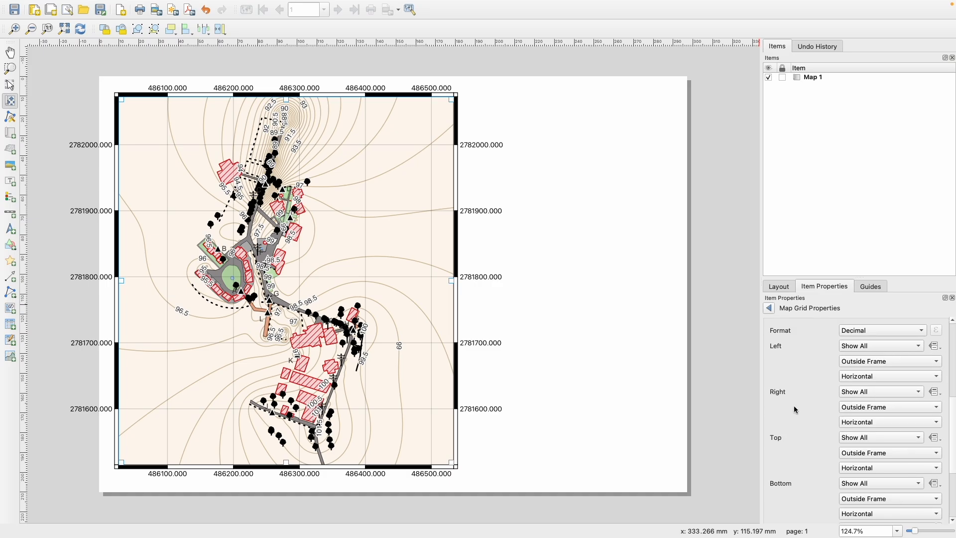
left_click(871, 423)
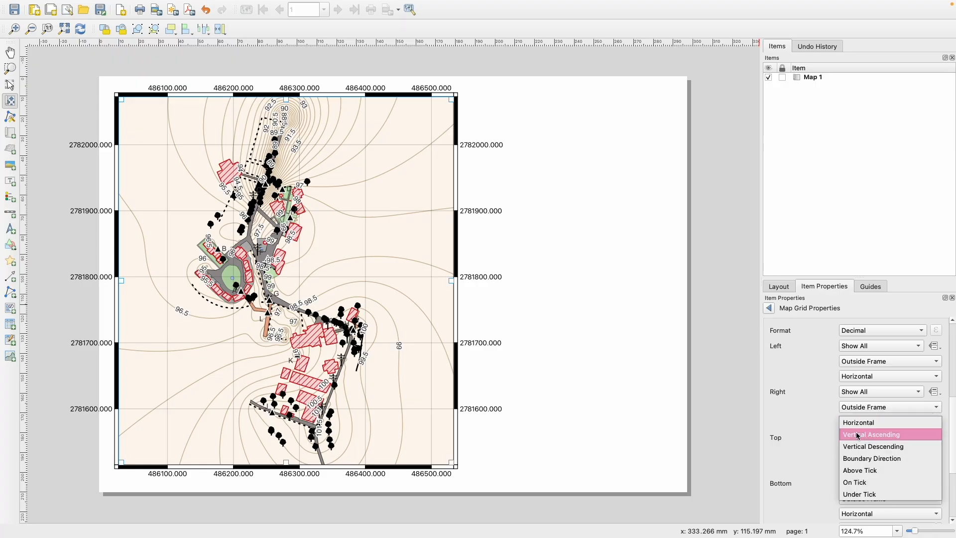
left_click(858, 435)
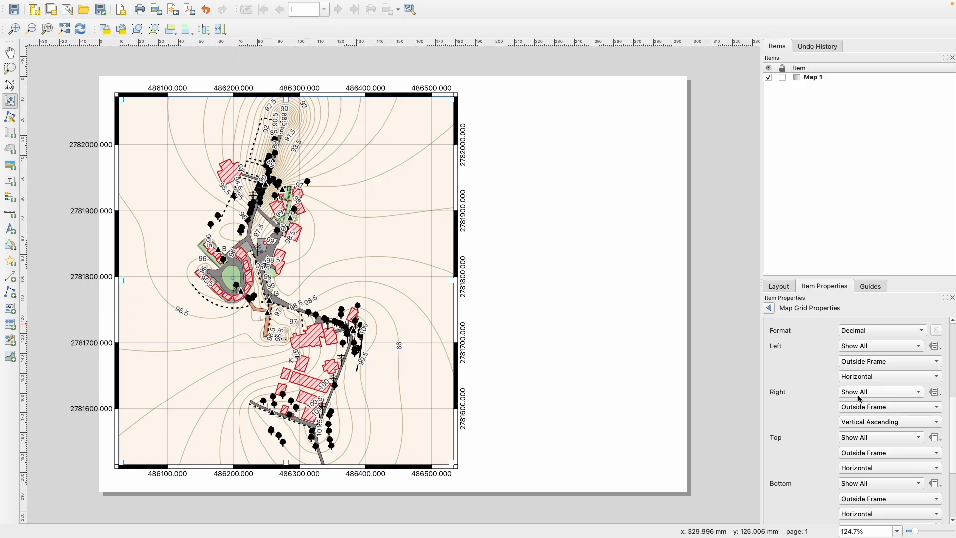
left_click(871, 421)
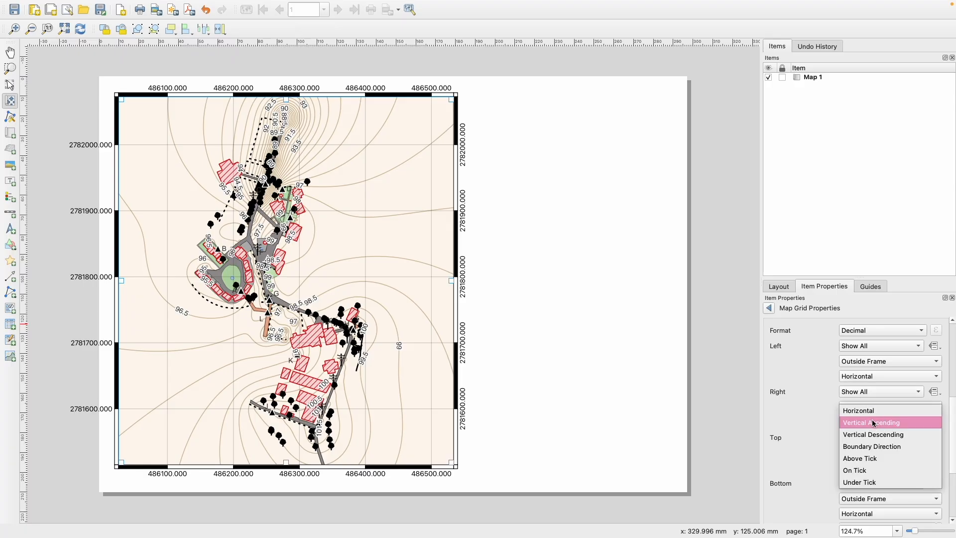
left_click(875, 433)
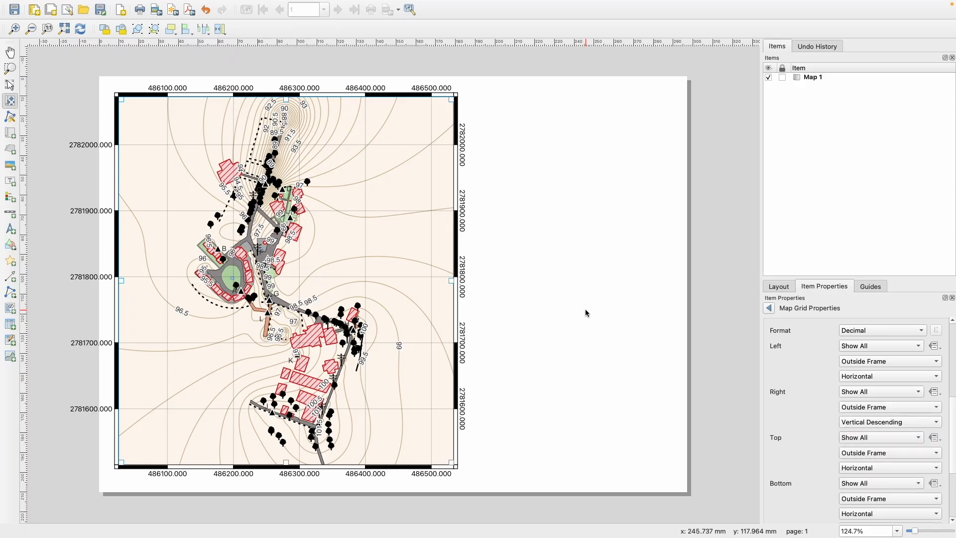
left_click(864, 422)
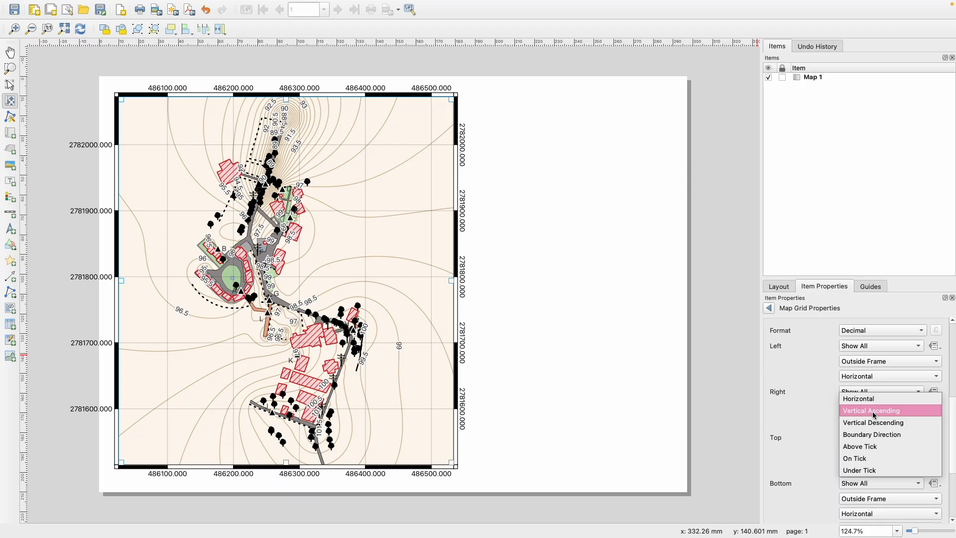
left_click(875, 411)
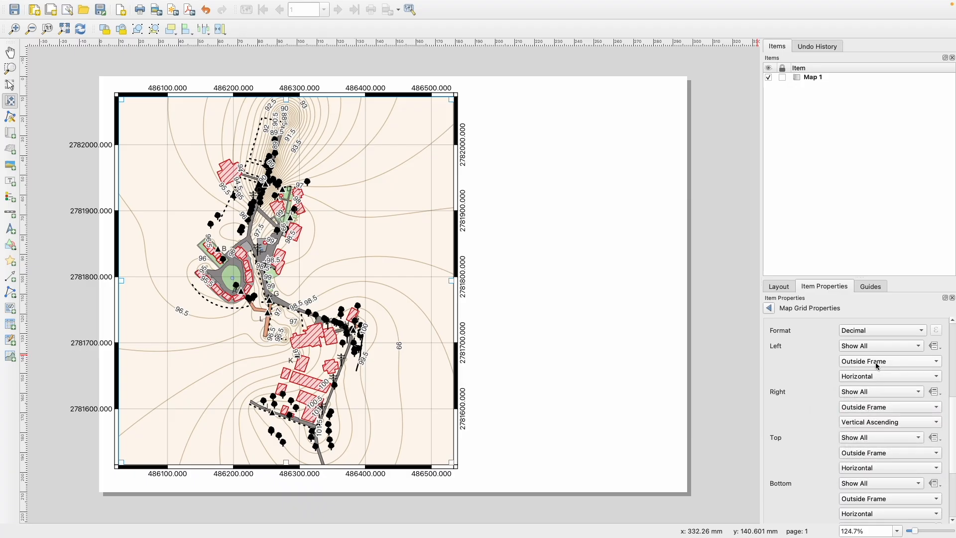
left_click(874, 375)
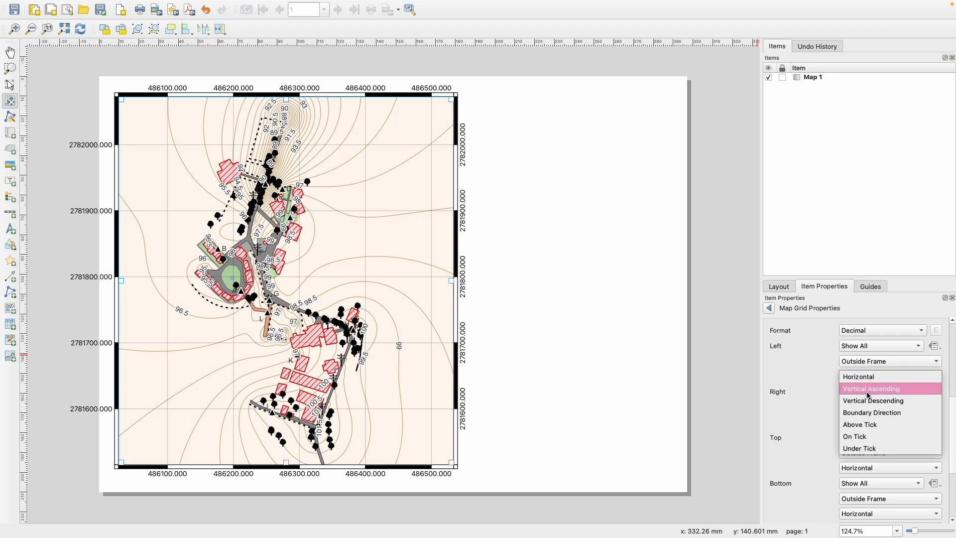
left_click(867, 391)
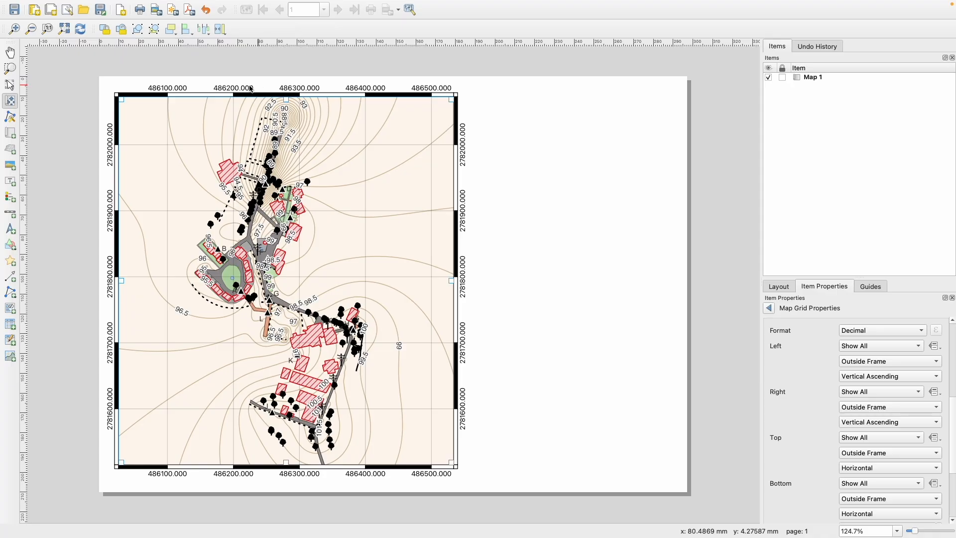
Step: Try the Custom format without an expression and then Decimal with Suffix for the grid coordinates
left_click(870, 331)
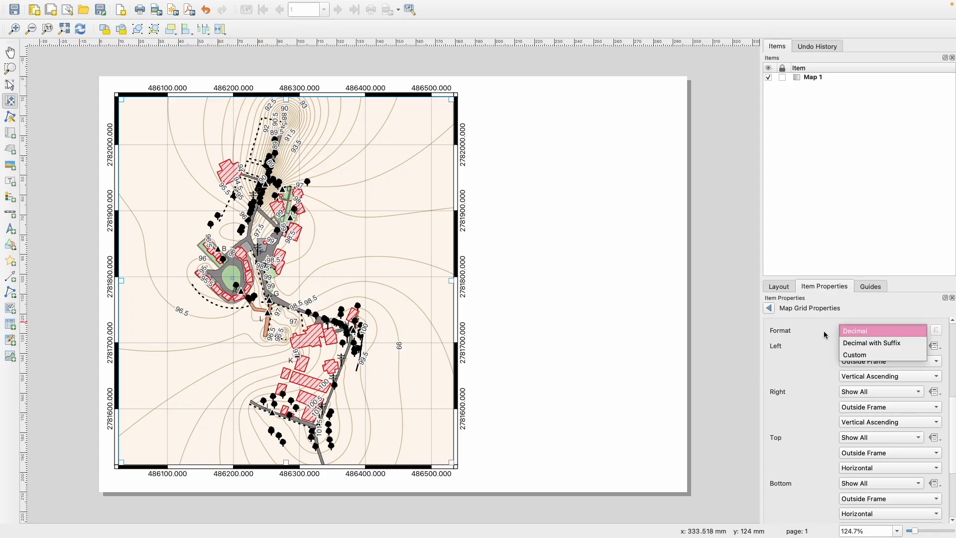
left_click(871, 331)
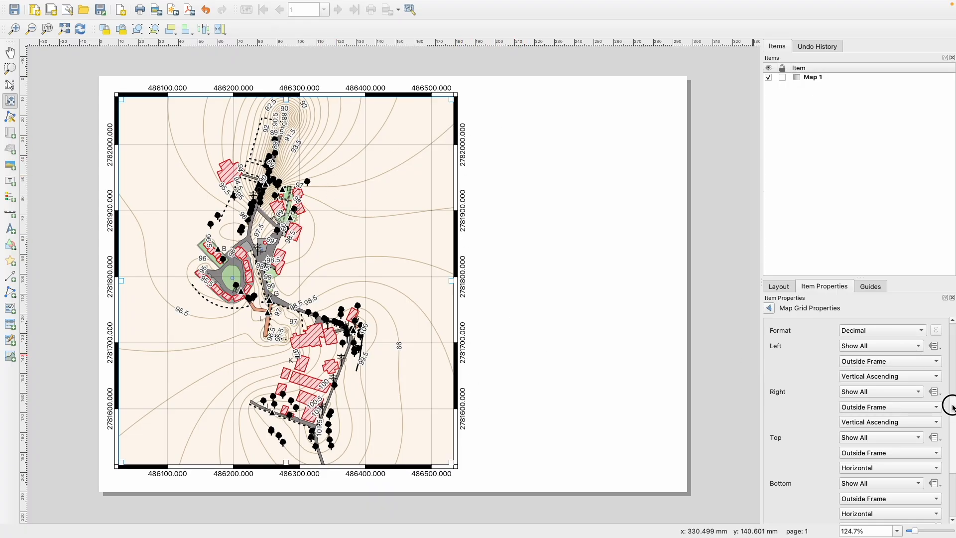
left_click_drag(952, 406, 953, 423)
scroll(897, 378, "up", 5)
left_click(867, 337)
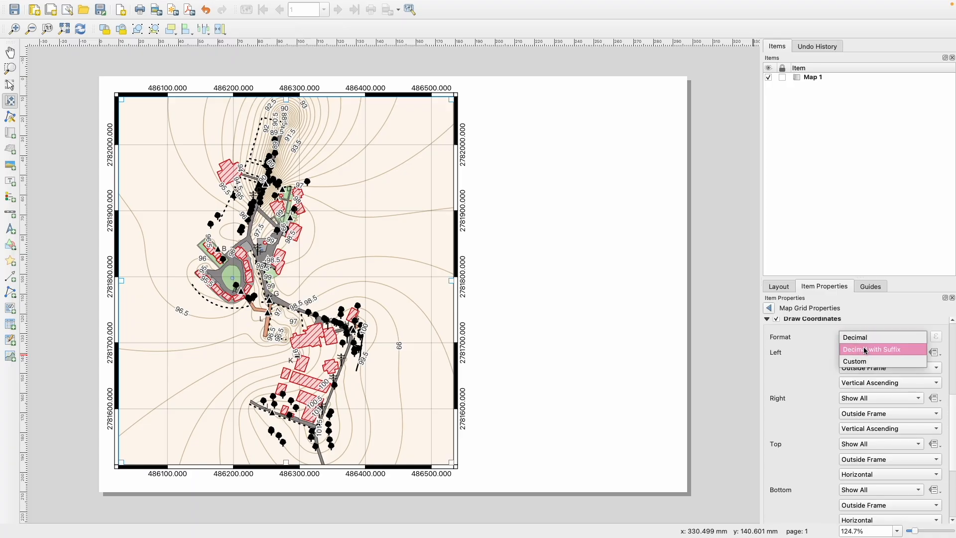
left_click(872, 361)
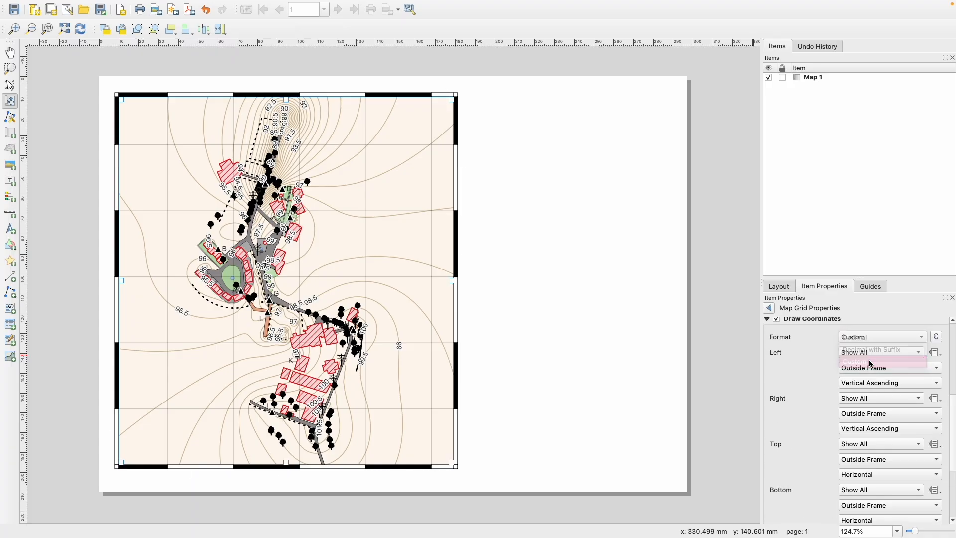
left_click(936, 338)
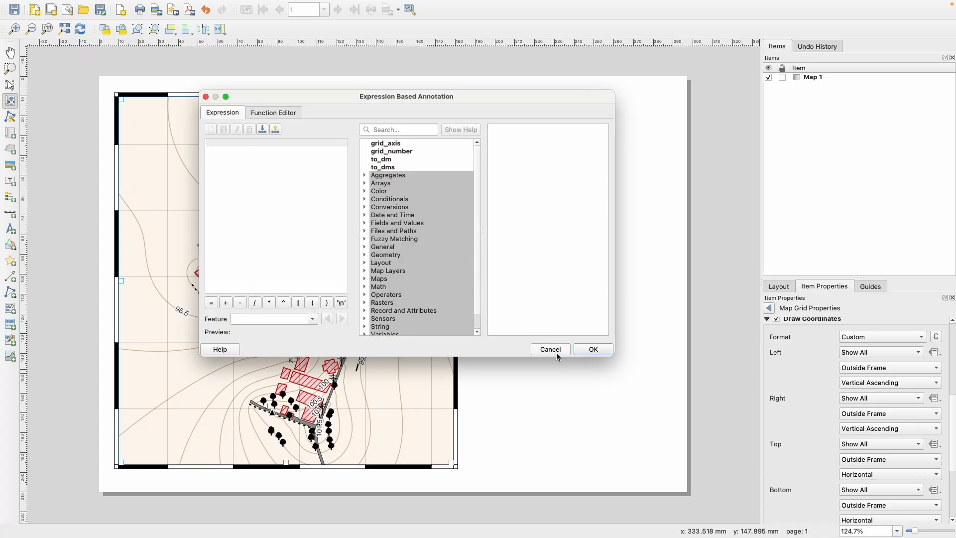
left_click(551, 350)
left_click(851, 337)
left_click(856, 332)
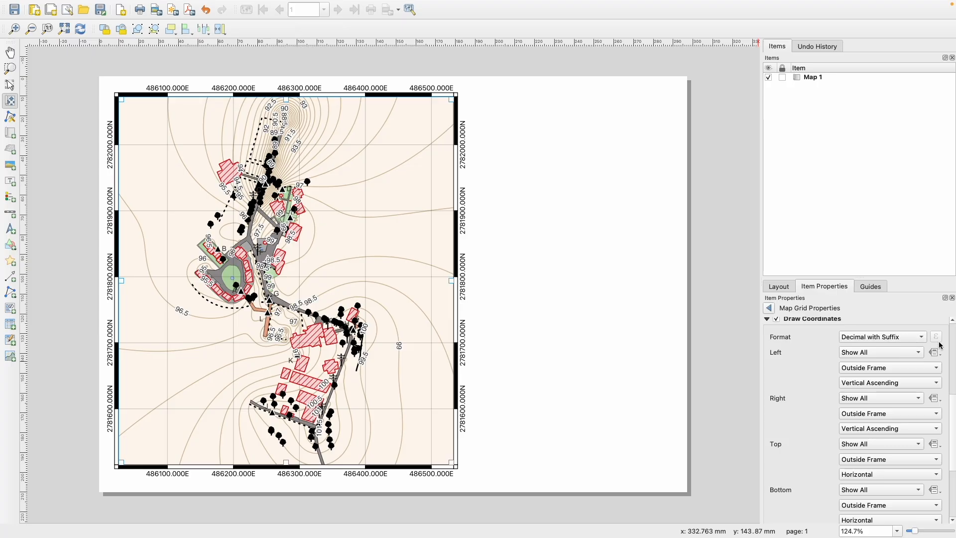
left_click(920, 339)
left_click(877, 345)
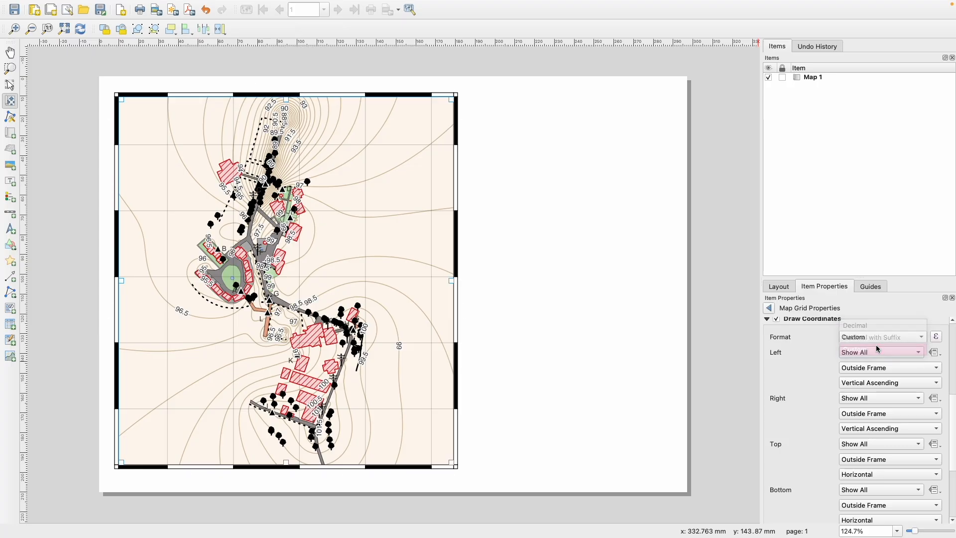
left_click(935, 339)
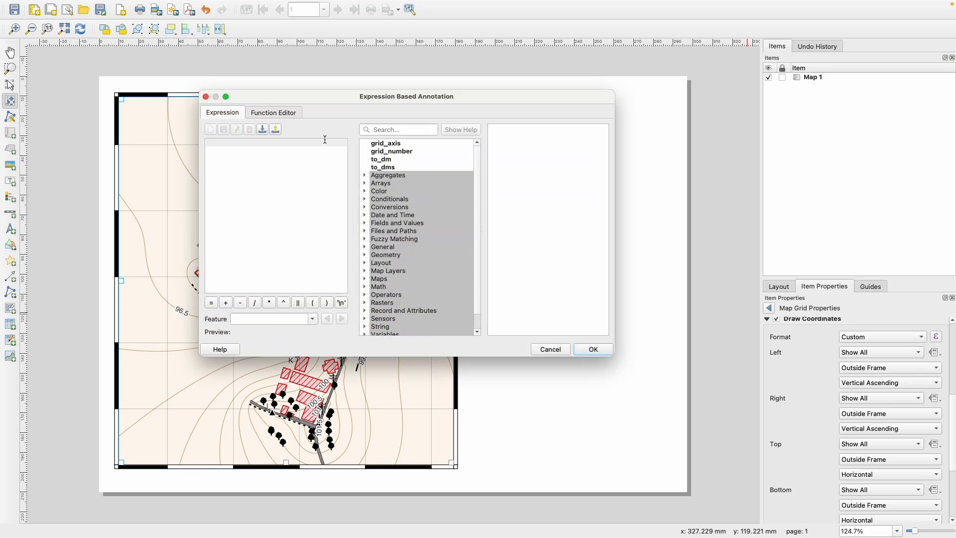
double_click(403, 152)
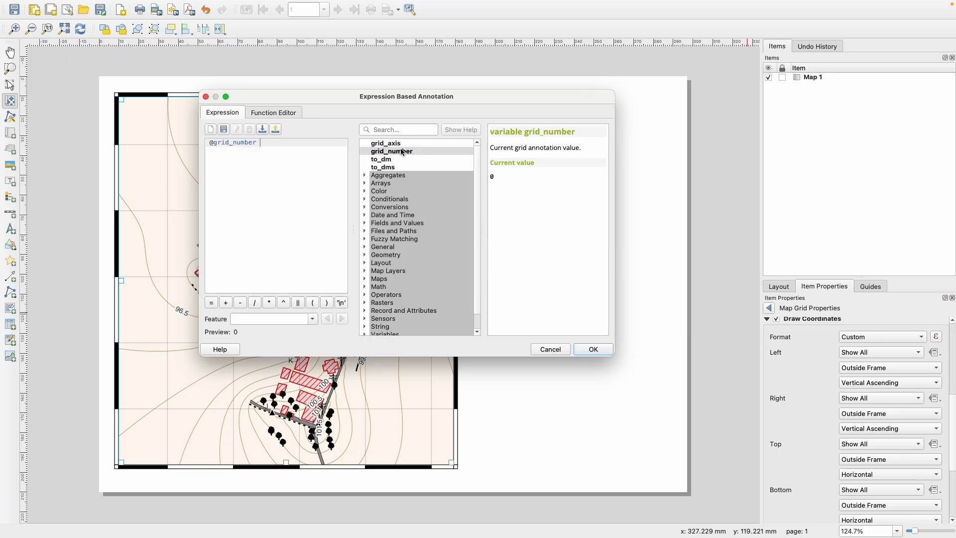
left_click(596, 350)
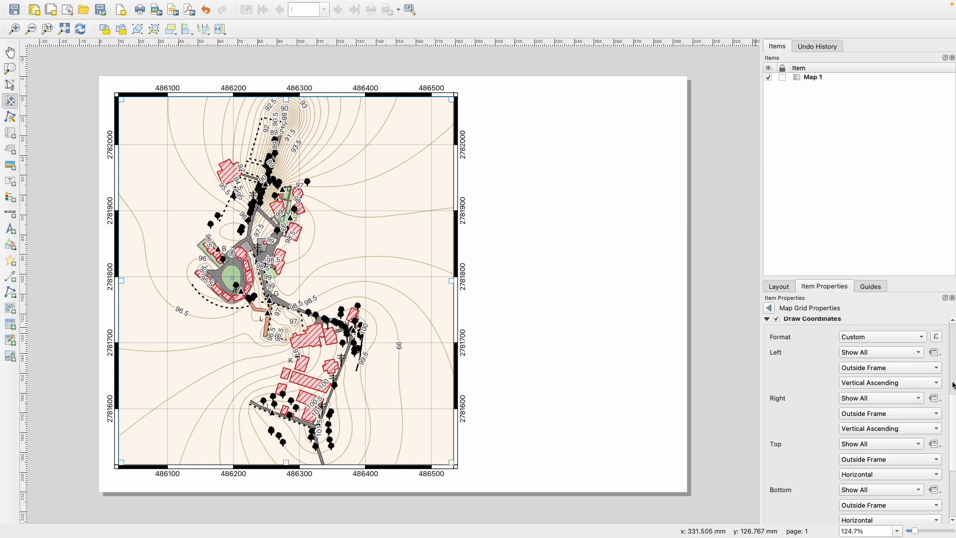
left_click_drag(953, 404, 953, 422)
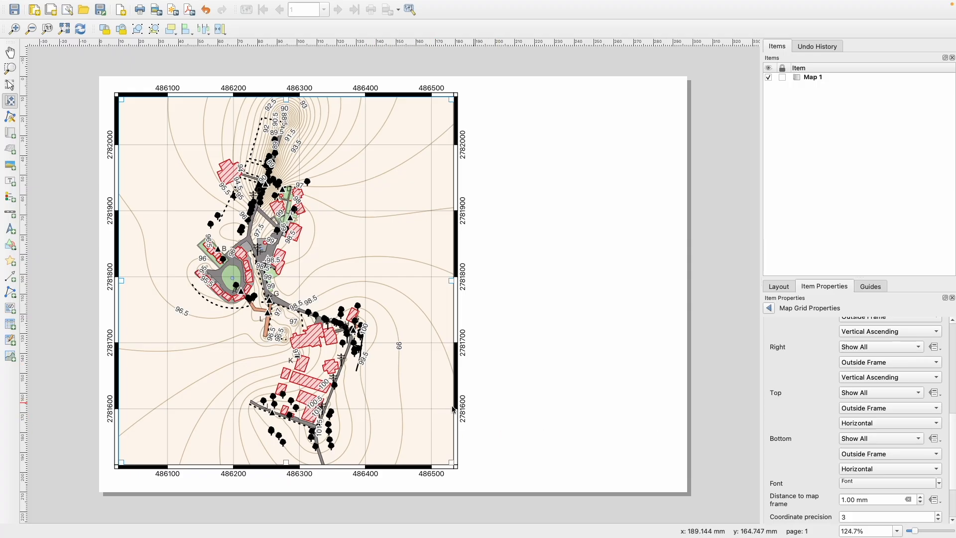
left_click(389, 379)
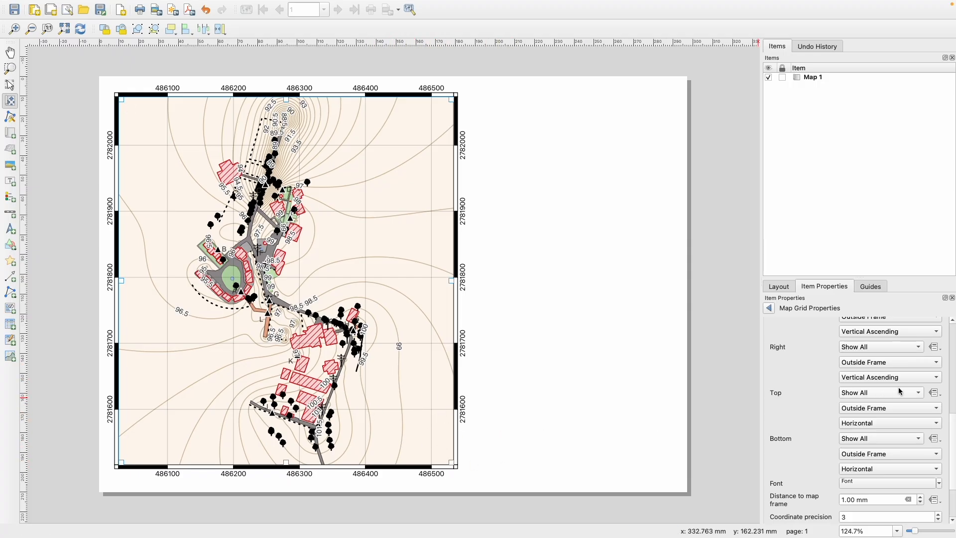
left_click_drag(955, 423, 953, 468)
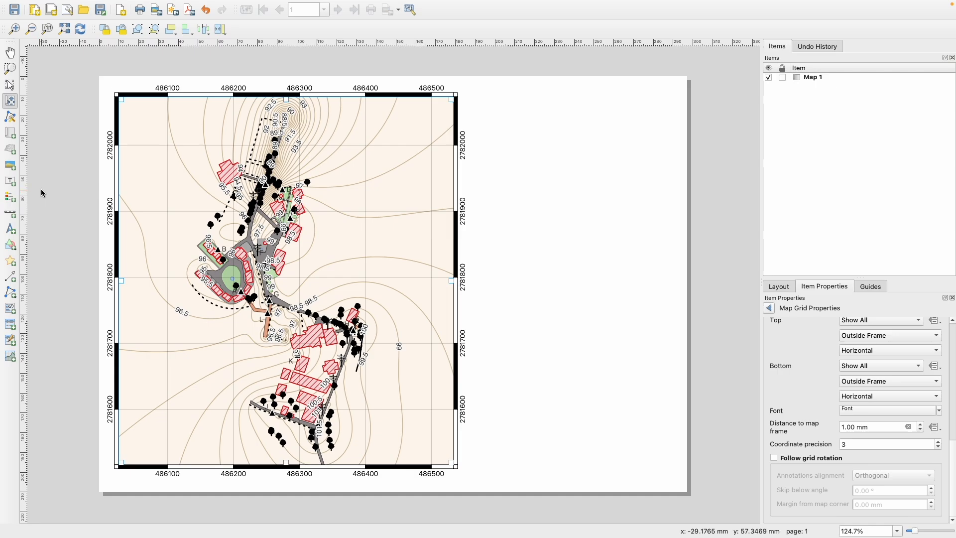
Step: Add a north arrow in the blank upper area of the page, to the right of the map
left_click(13, 233)
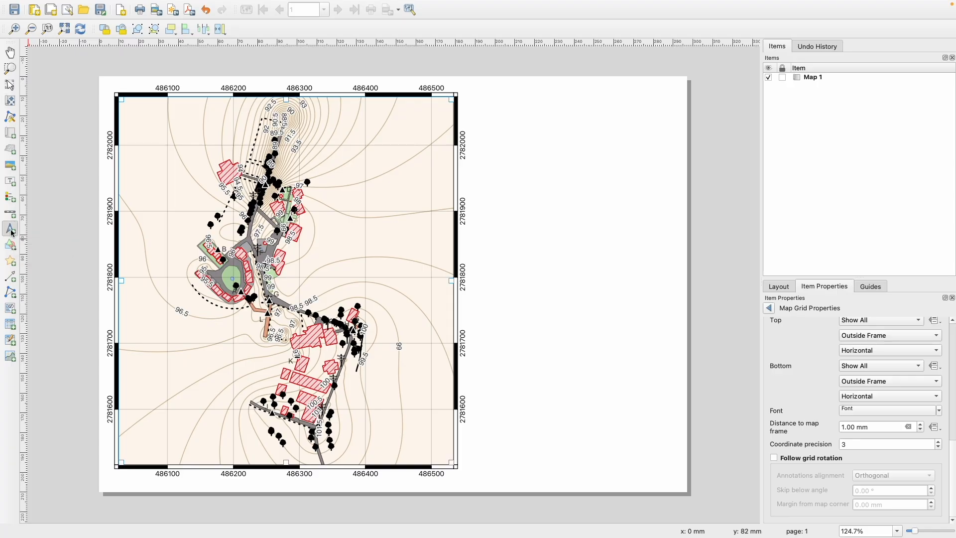
left_click_drag(570, 106, 611, 161)
left_click(583, 158)
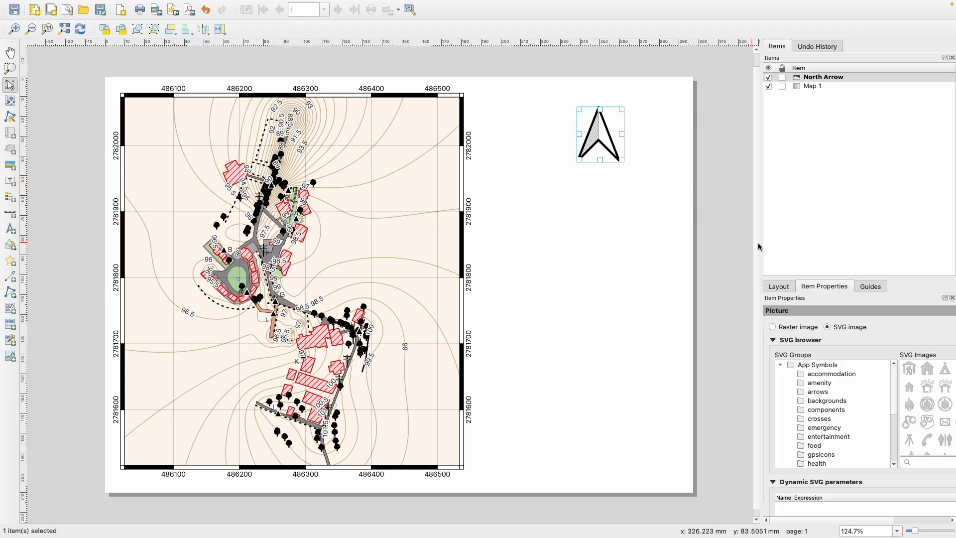
Step: Search the SVG images for "North" and apply the arrow design centred over a double circle to the north arrow
left_click_drag(761, 245, 726, 239)
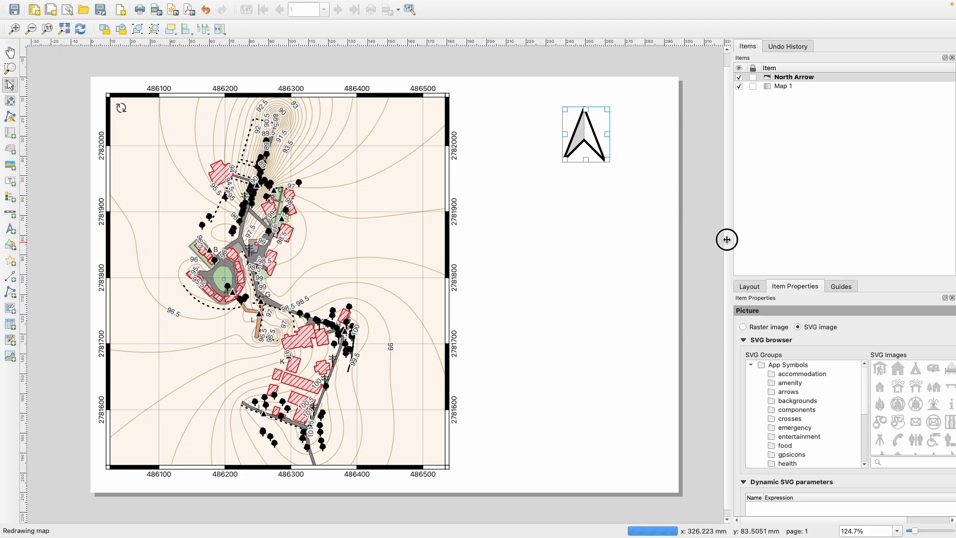
left_click(904, 464)
type("North")
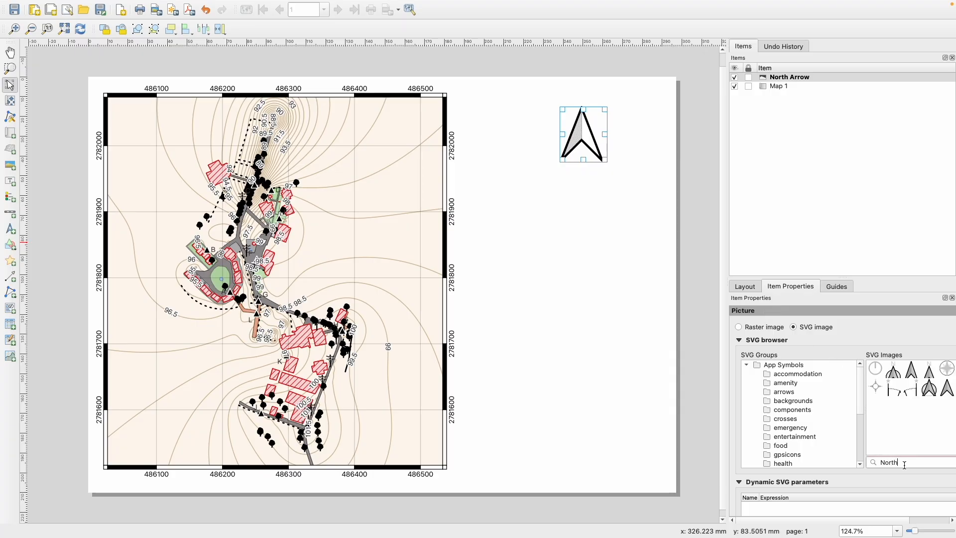
left_click(893, 372)
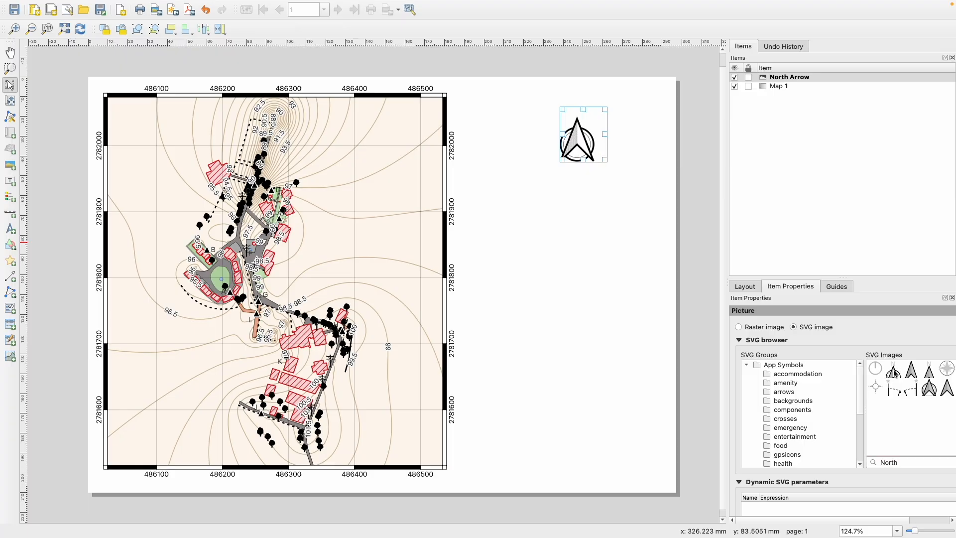
left_click(927, 392)
left_click(669, 335)
Step: Move the north arrow slightly up and to the right on the page, and deselect it
left_click(589, 148)
left_click_drag(586, 139, 585, 130)
left_click_drag(587, 131, 587, 134)
left_click(636, 146)
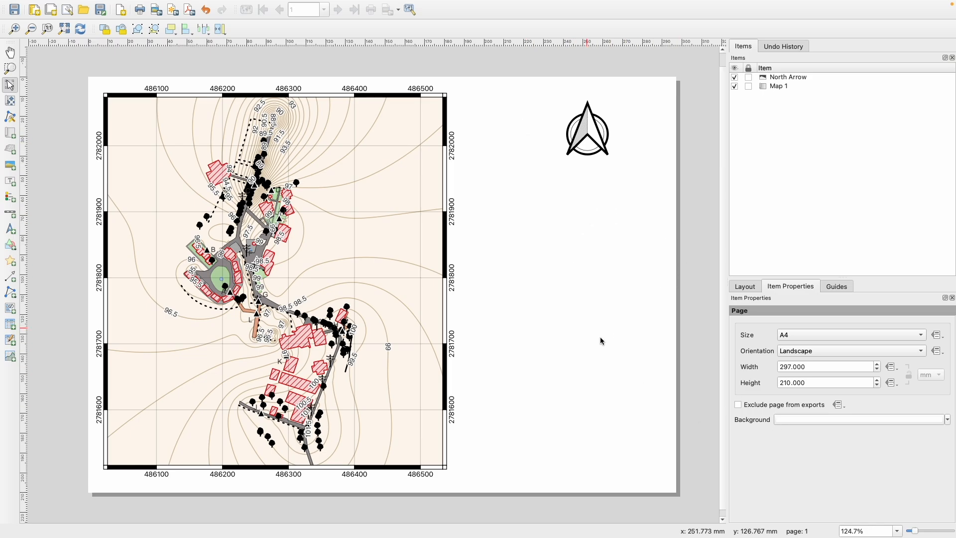
Step: Apply the gray 3 fill preset to the page background
left_click(805, 420)
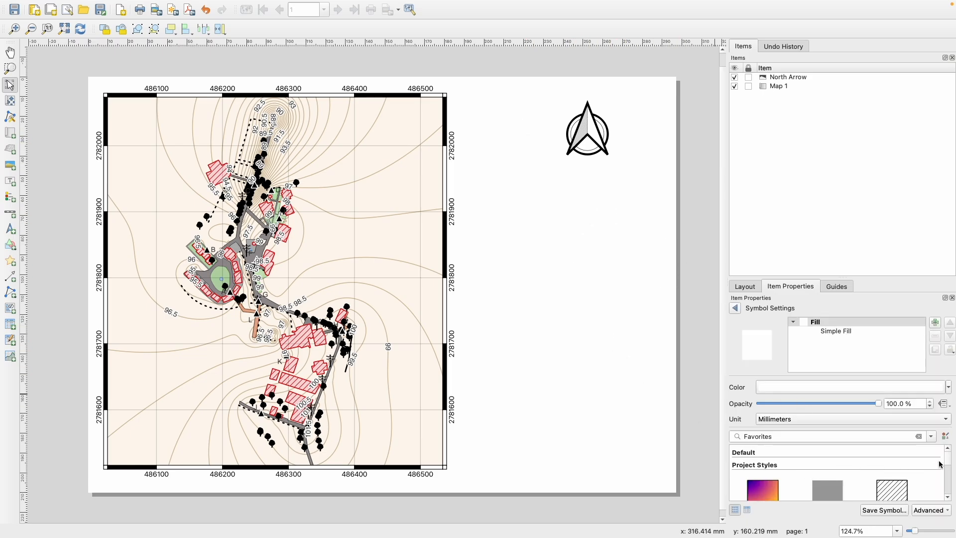
scroll(949, 466, "down", 2)
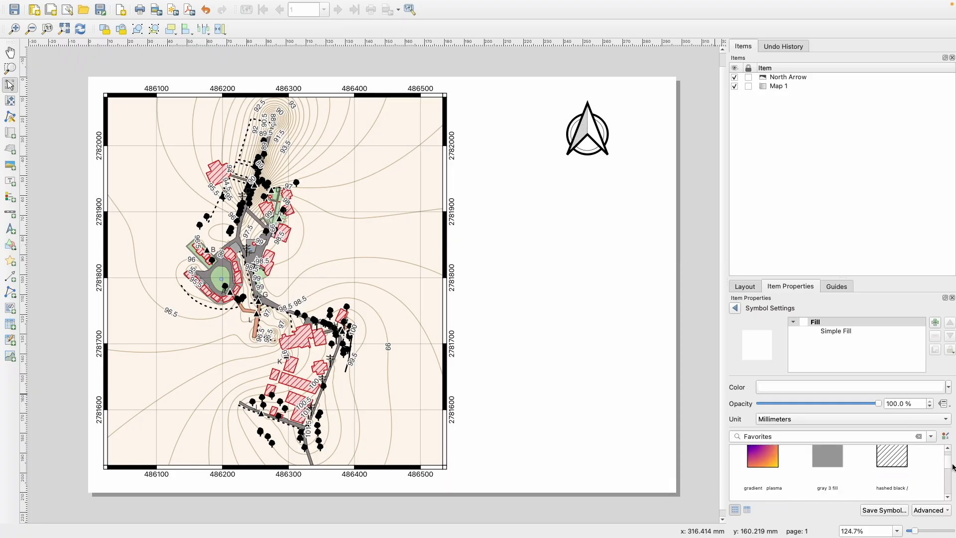
left_click_drag(814, 251, 813, 182)
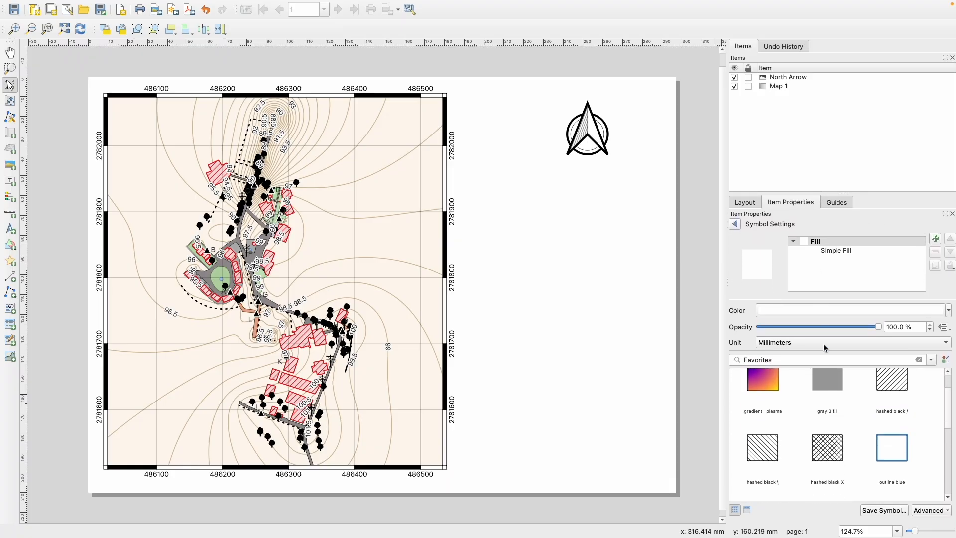
left_click(834, 385)
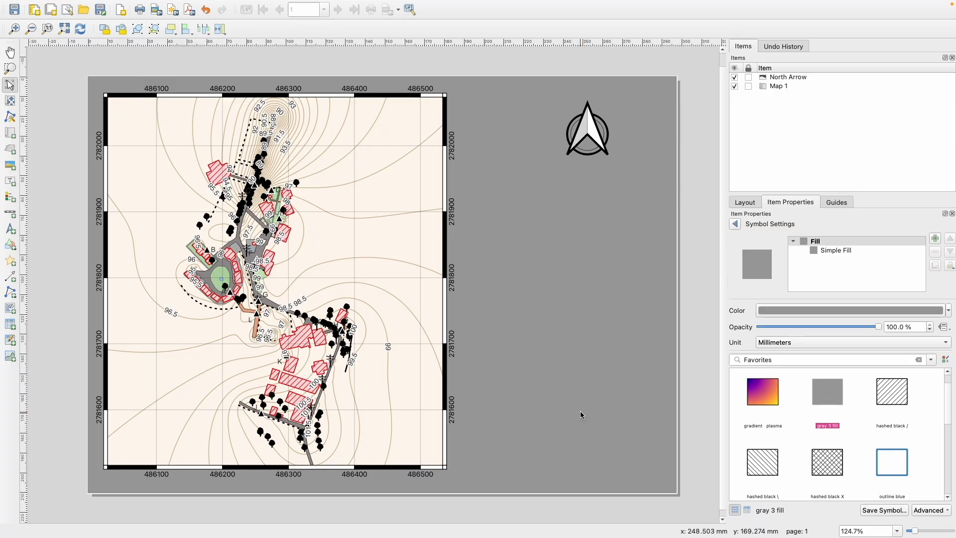
Step: Try light blue #a6cee3 as the page background's simple fill color and restore the background to white
left_click(832, 251)
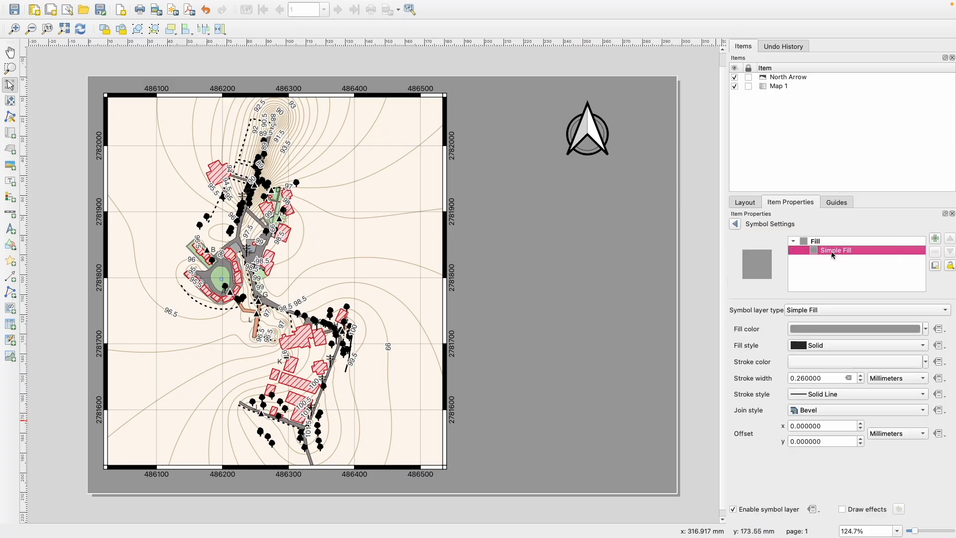
left_click(834, 329)
left_click(748, 312)
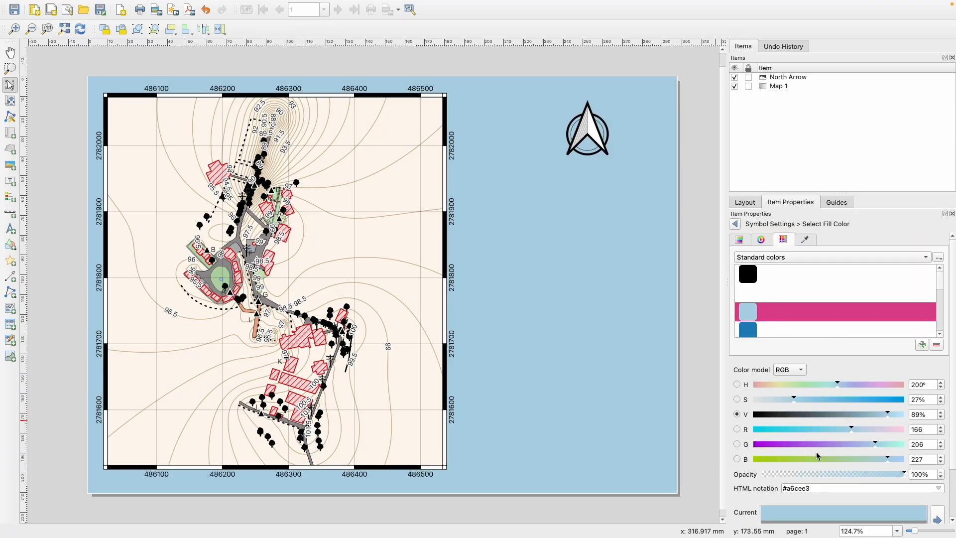
left_click_drag(941, 284, 940, 317)
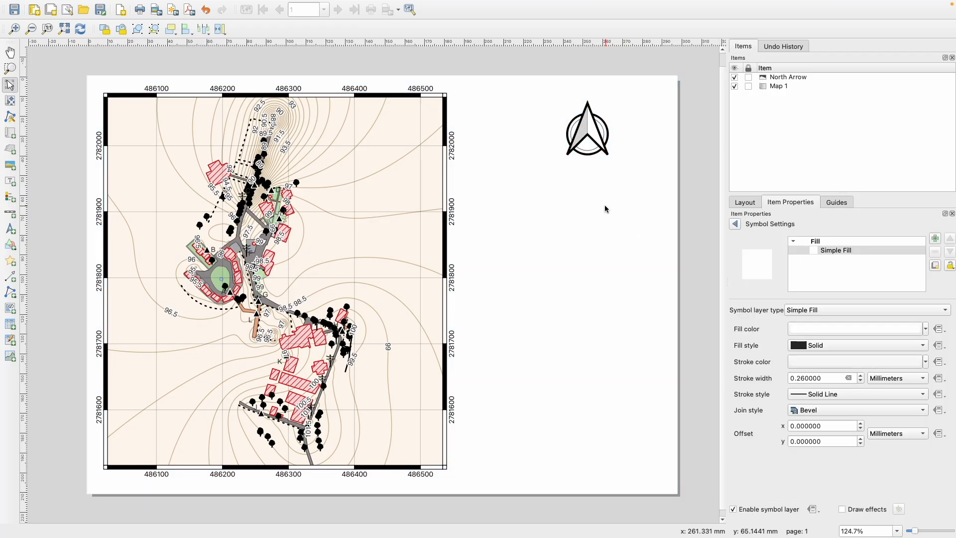
left_click(590, 215)
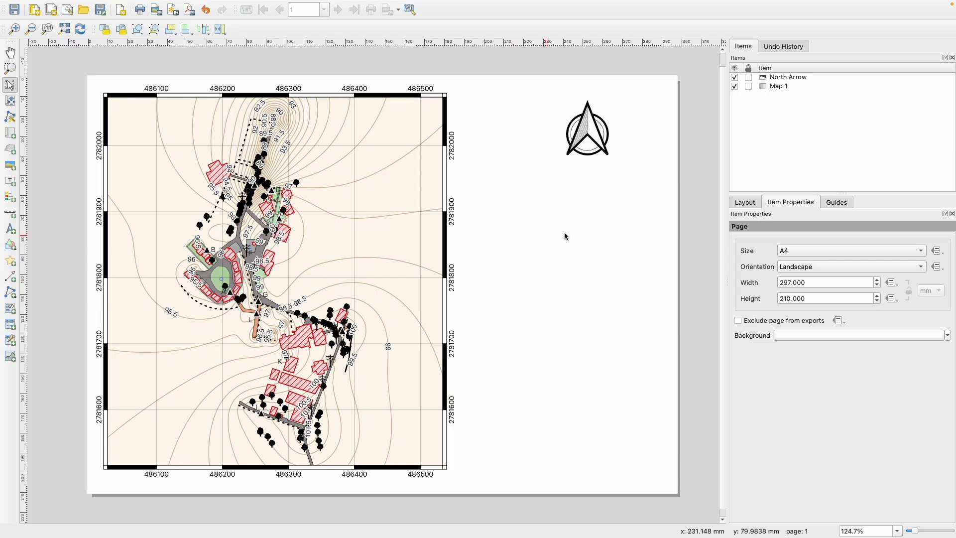
Step: Add a legend in the blank lower area right of the map, drawn about 91 by 84 mm
left_click(11, 198)
left_click_drag(488, 312, 665, 469)
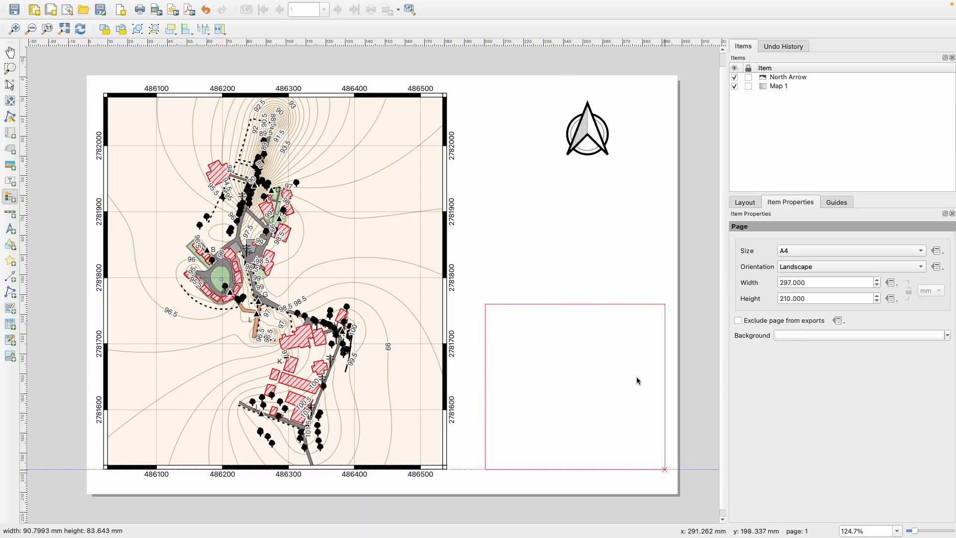
left_click(551, 402)
left_click(535, 398)
Step: Move the legend up so it fits on the page between the map and the north arrow
left_click_drag(528, 429, 522, 339)
left_click_drag(527, 367, 535, 324)
left_click_drag(537, 384, 538, 315)
mouse_move(535, 339)
left_mouse_down()
mouse_move(531, 350)
mouse_move(531, 337)
left_mouse_up()
left_click(577, 353)
left_click(520, 331)
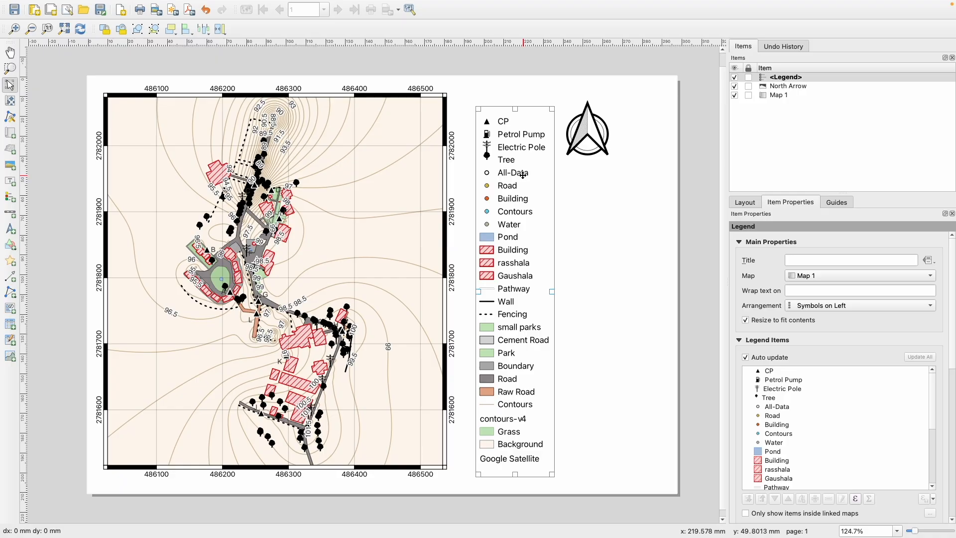
Step: Turn off the legend's automatic updating and remove the All-Data entry from its items
left_click(746, 357)
left_click(831, 398)
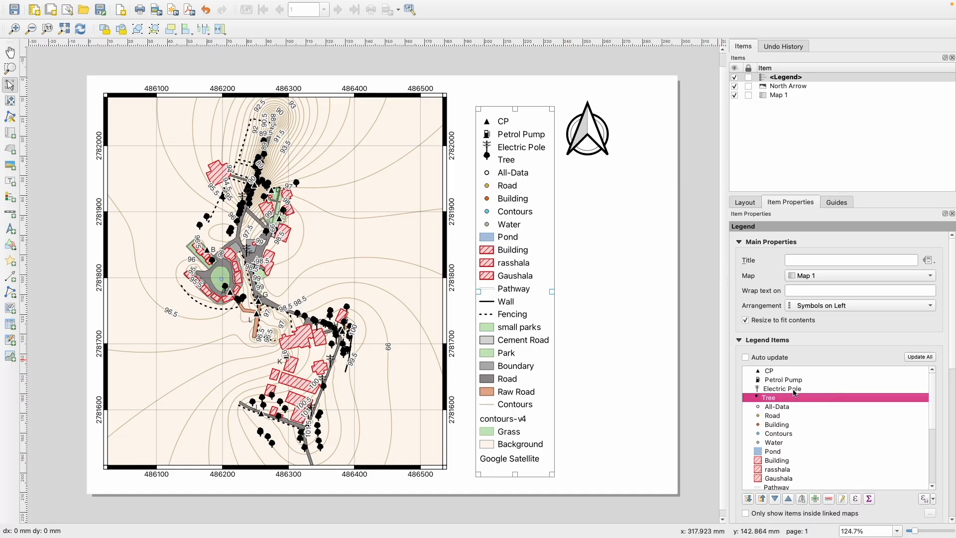
left_click(785, 407)
left_click(829, 498)
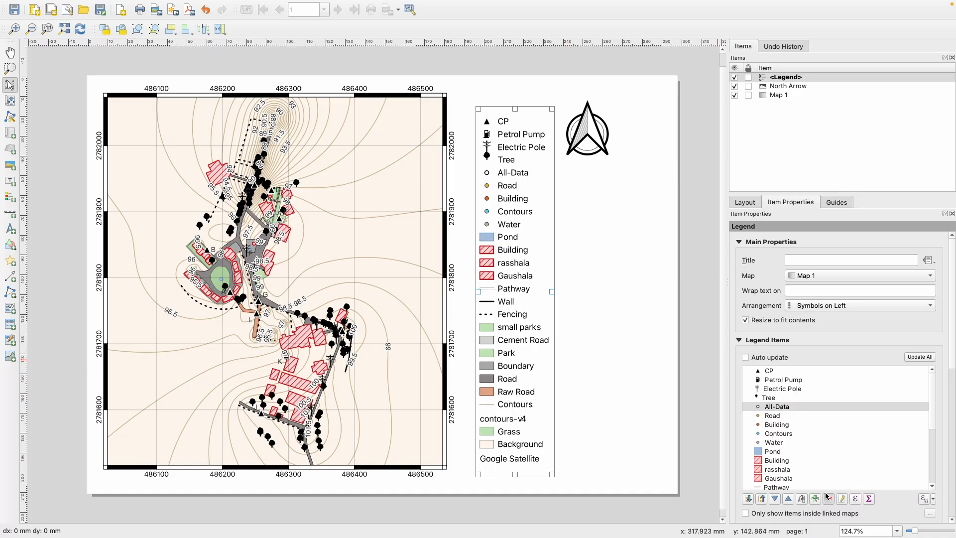
Step: Remove the Road, Building, Contours and Water point-layer entries listed below Tree from the legend
left_click(781, 398)
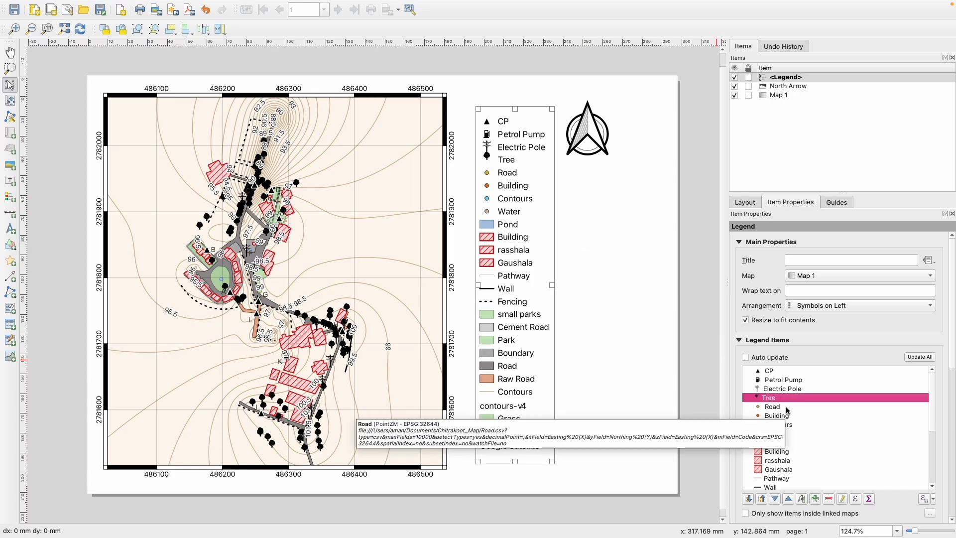
left_click(792, 388, "shift")
left_click(794, 407)
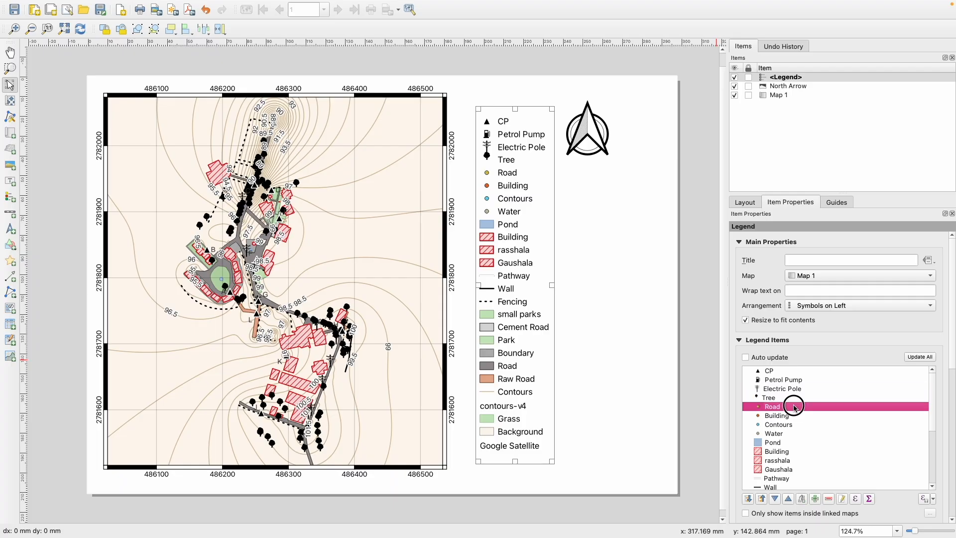
left_click(788, 416, "shift")
left_click(796, 426, "shift")
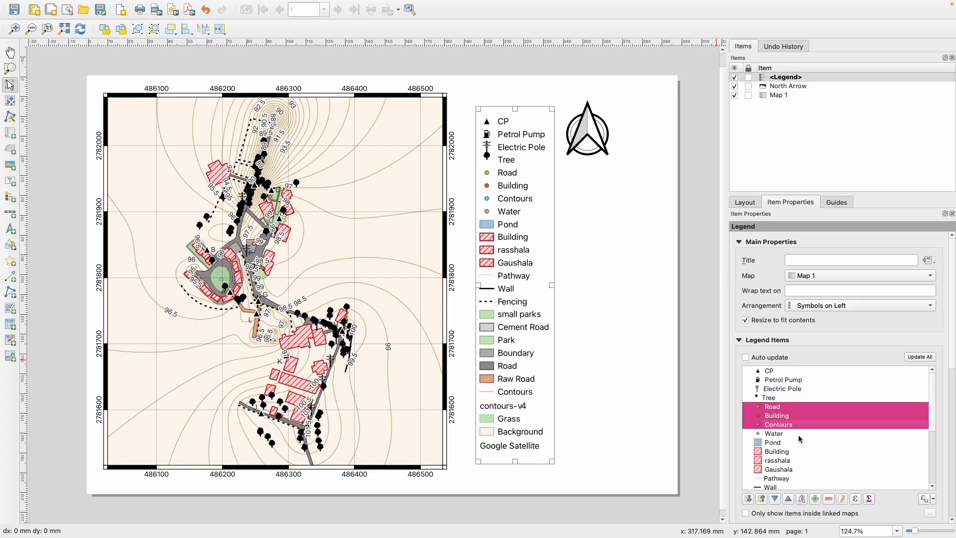
left_click(799, 435, "shift")
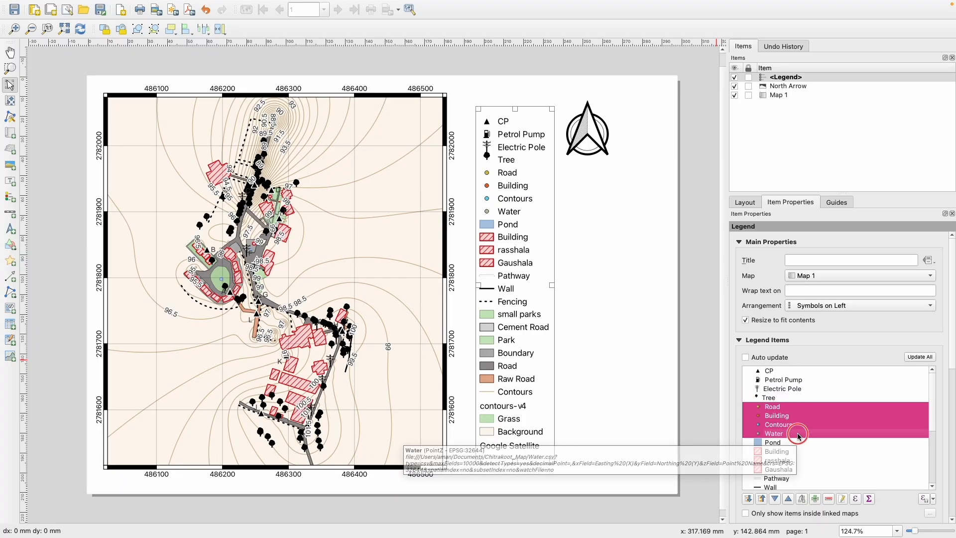
left_click(828, 499)
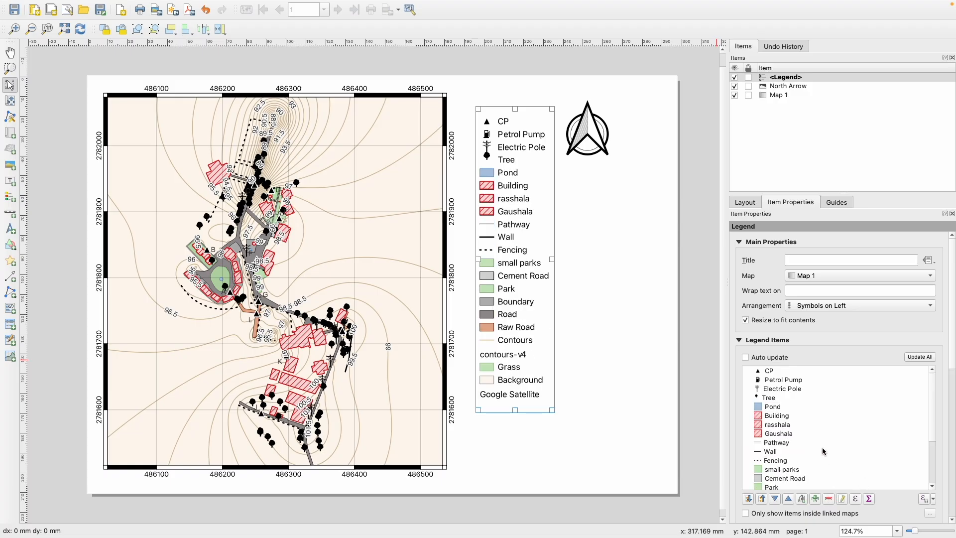
Step: Remove the rasshala, Gaushala and small parks entries from the legend
left_click(775, 424)
left_click(778, 433, "shift")
left_click(828, 499)
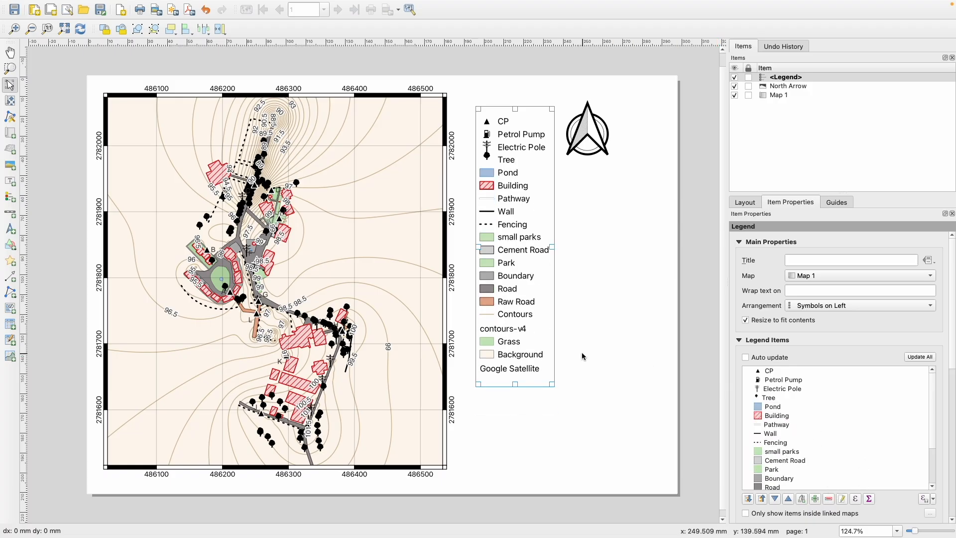
left_click(798, 452)
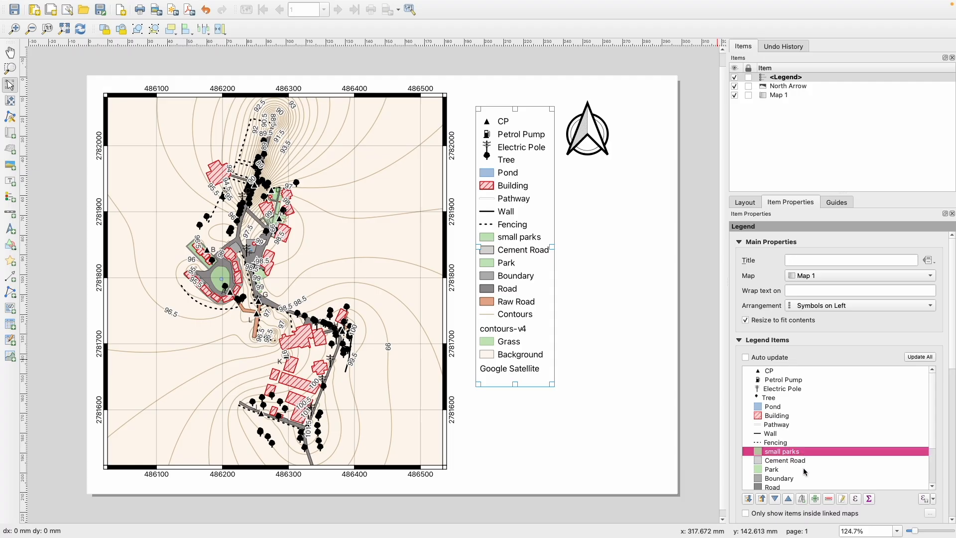
left_click(828, 500)
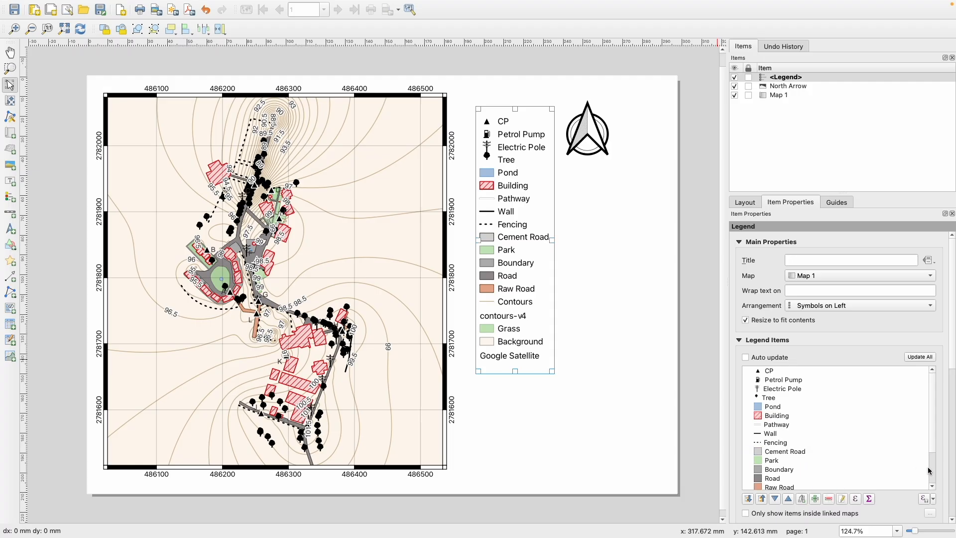
Step: Remove the contours-v4, Grass, Background and Google Satellite entries from the legend
scroll(933, 443, "down", 5)
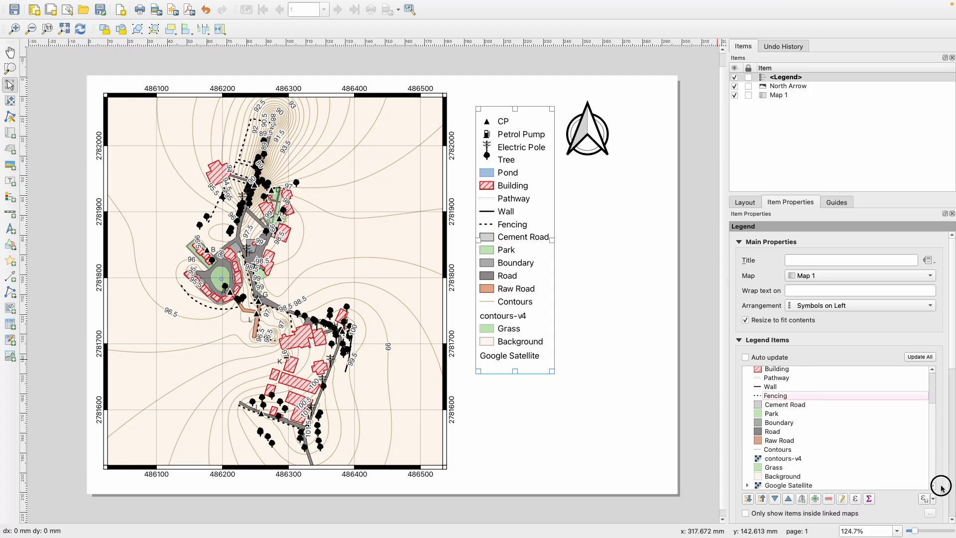
left_click(804, 461)
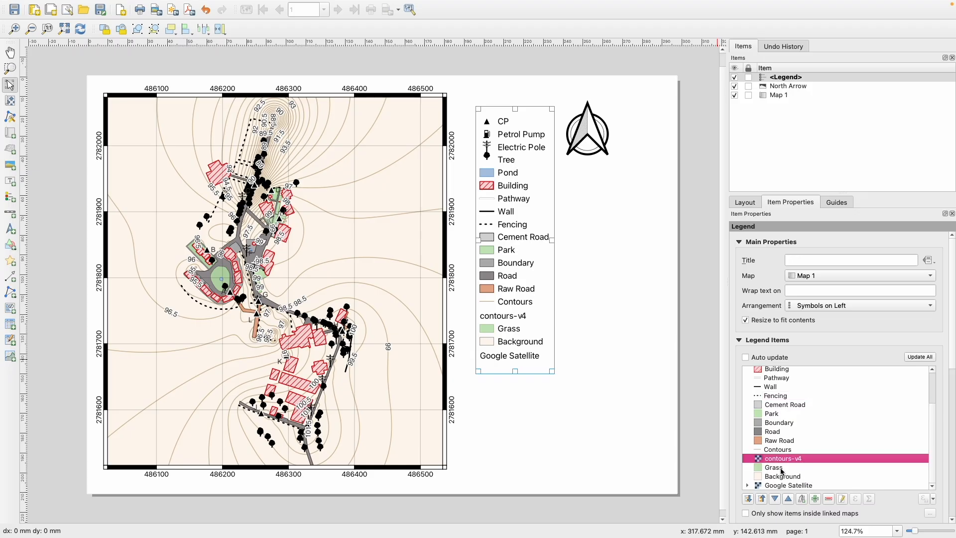
left_click(796, 480, "shift")
left_click(800, 486, "shift")
left_click(829, 499)
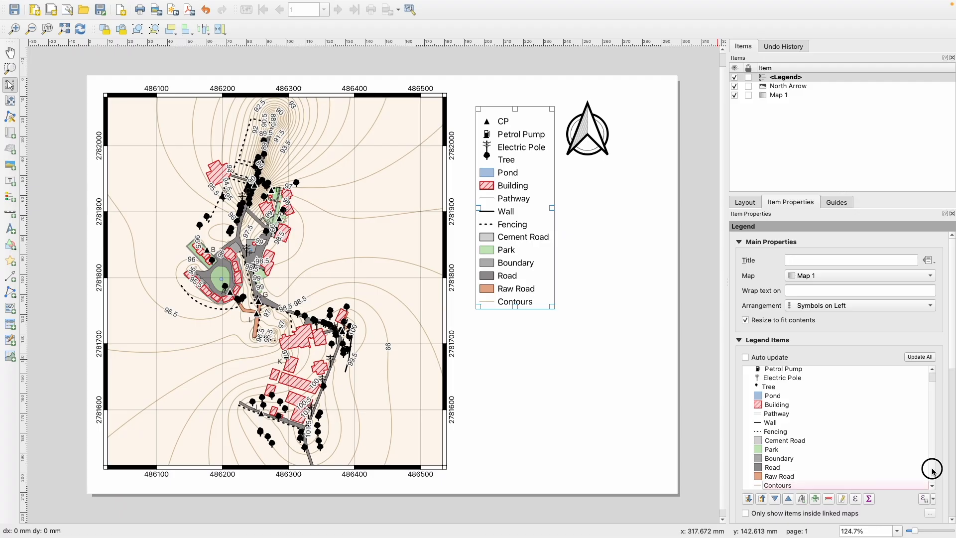
scroll(928, 434, "up", 1)
Step: Move the legend down into the lower blank area of the page, just right of the map
left_click_drag(539, 270, 560, 360)
left_click(605, 356)
left_click(553, 327)
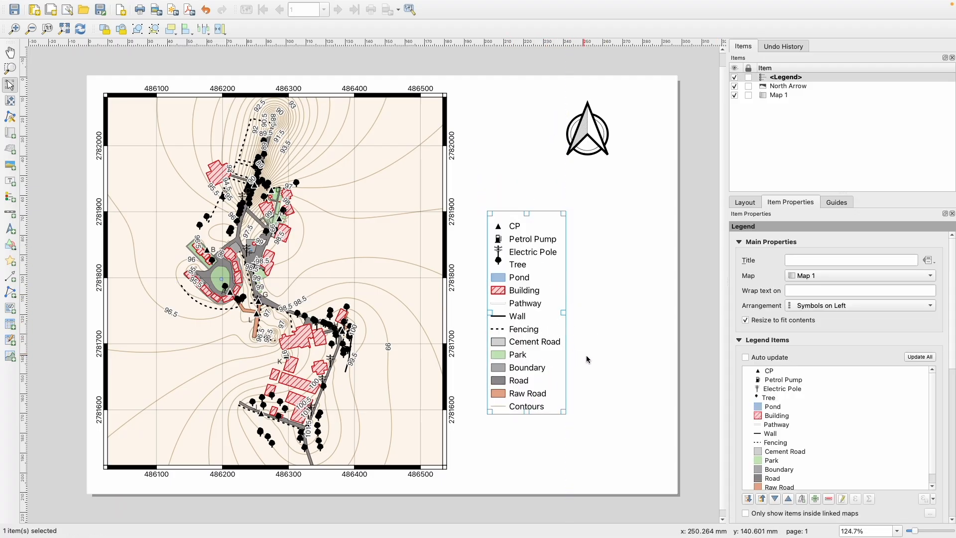
left_click_drag(560, 326, 555, 348)
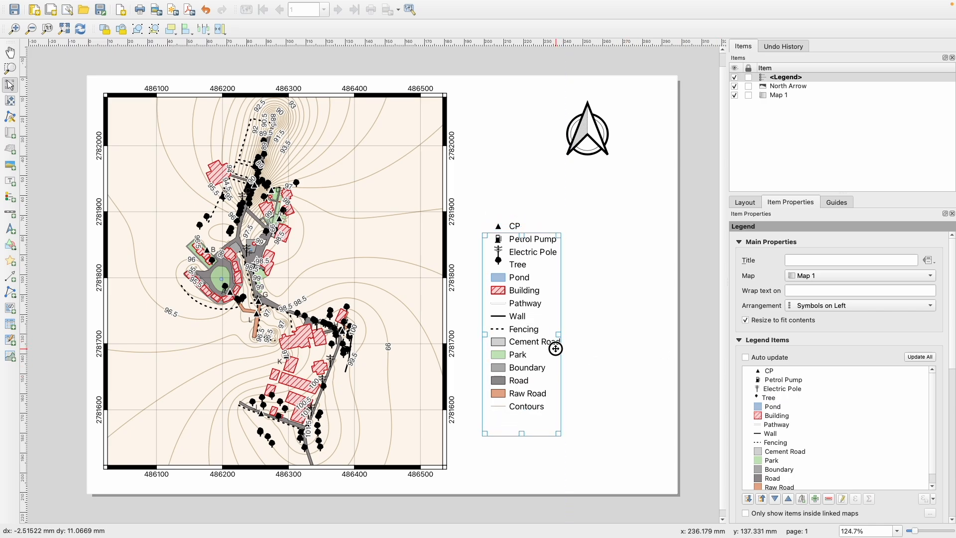
Step: Set the legend's title to "MAP LEGEND"
left_click(894, 262)
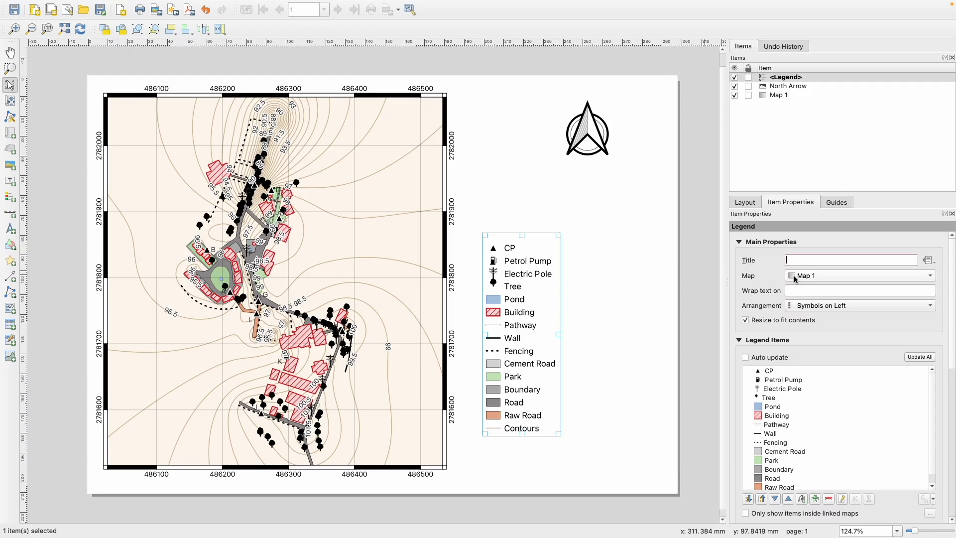
type("MAP LEGEND")
left_click(674, 294)
left_click(532, 309)
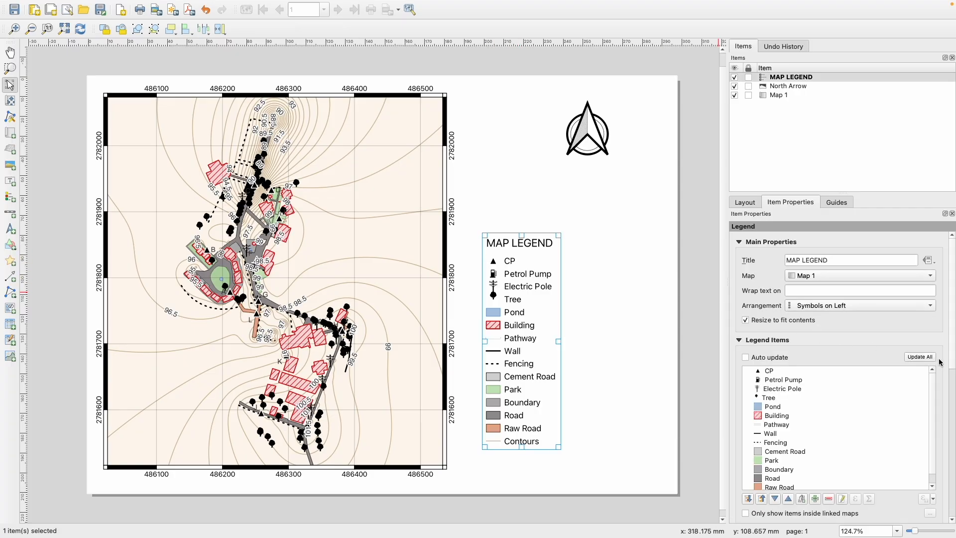
Step: Set the legend's column count to 2
left_click_drag(951, 358, 952, 446)
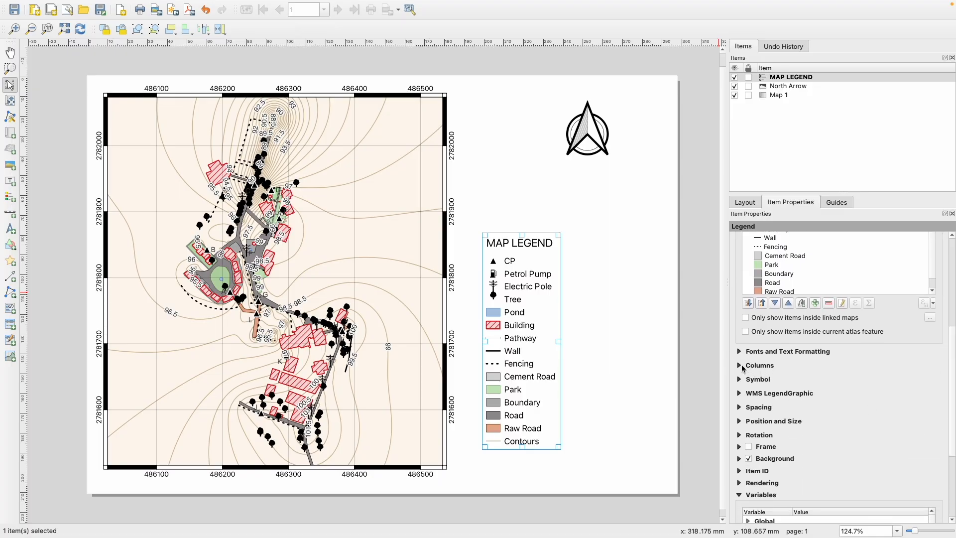
left_click(738, 368)
left_click_drag(788, 386, 751, 384)
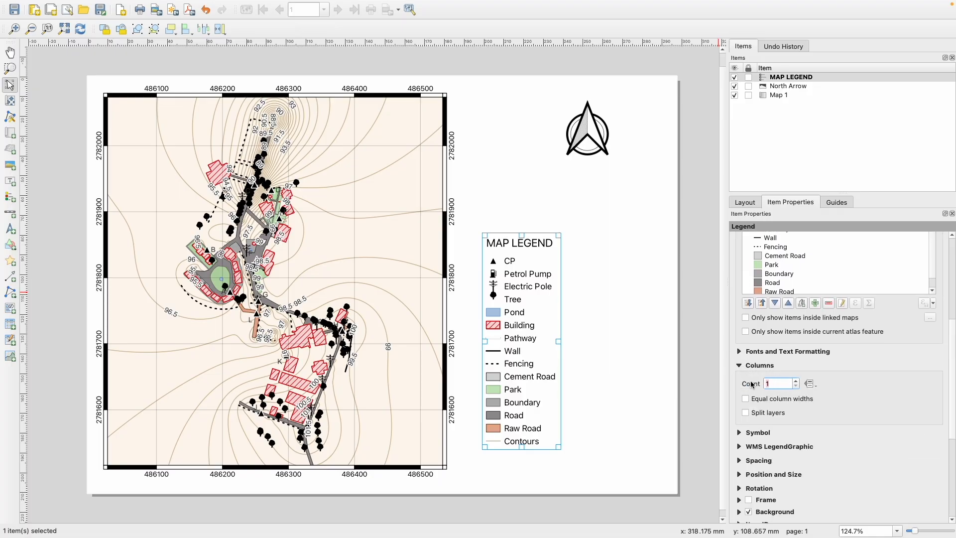
type("2")
left_click(647, 360)
Step: Move the two-column legend down so its lower edge lines up roughly with the bottom of the map
left_click_drag(607, 313, 613, 391)
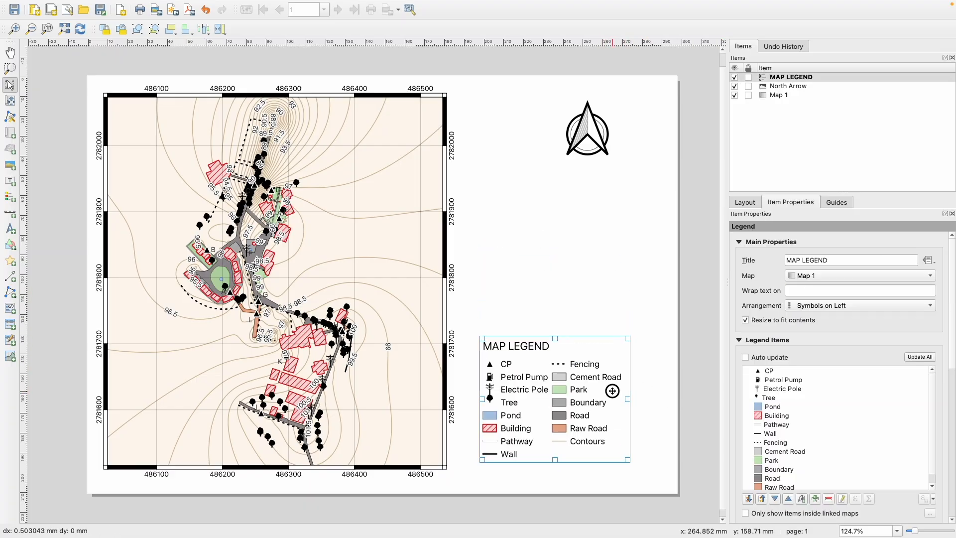
left_click(654, 401)
left_click(588, 394)
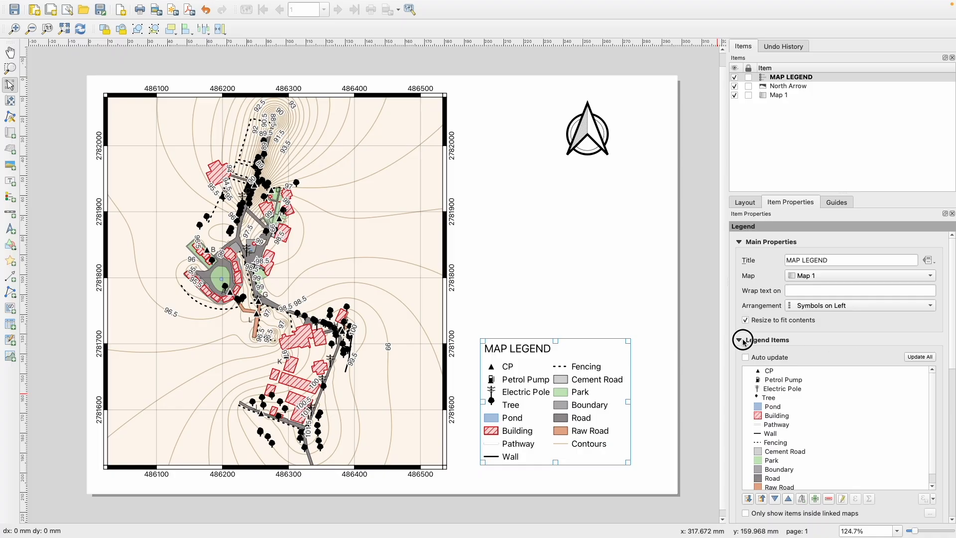
Step: Enable a frame around the legend
left_click(742, 340)
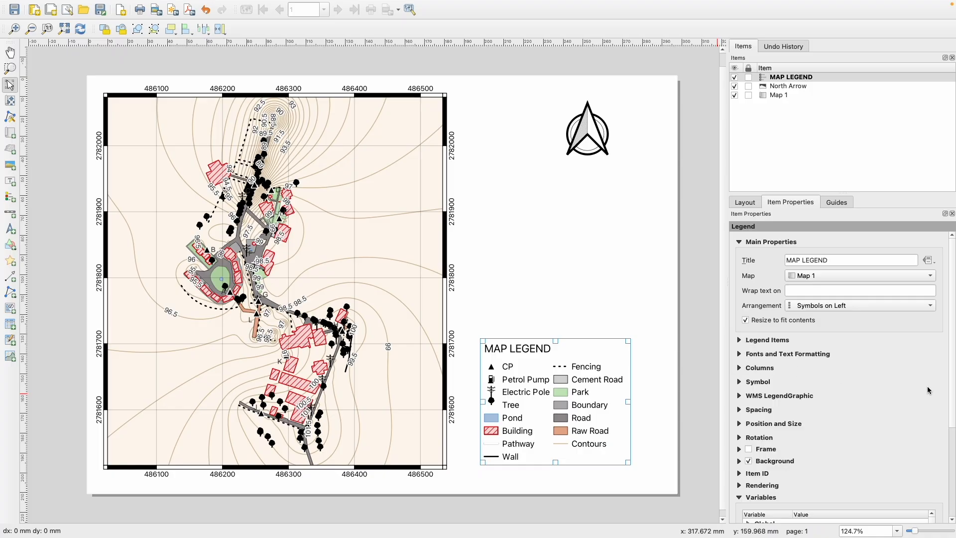
left_click_drag(955, 389, 954, 403)
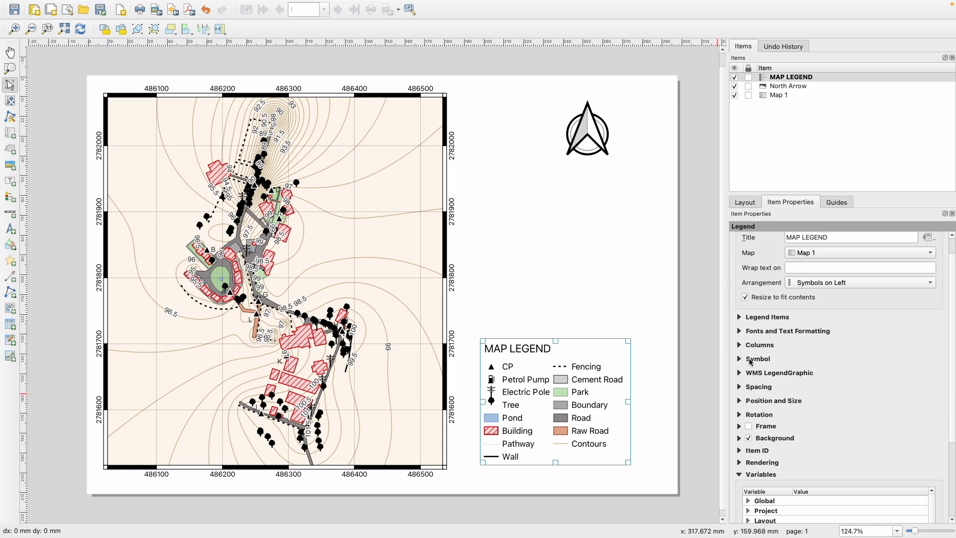
left_click(748, 426)
left_click(660, 416)
left_click(595, 380)
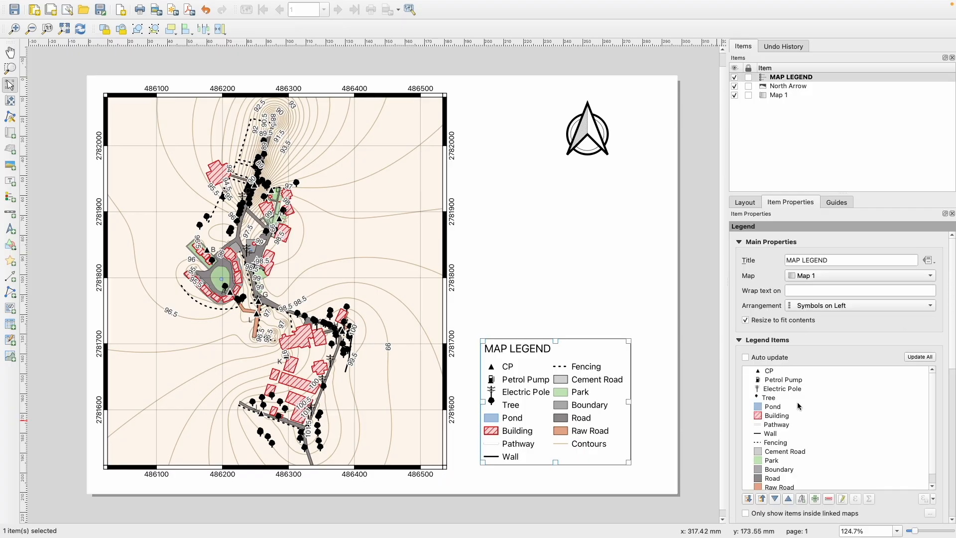
left_click_drag(949, 361, 951, 467)
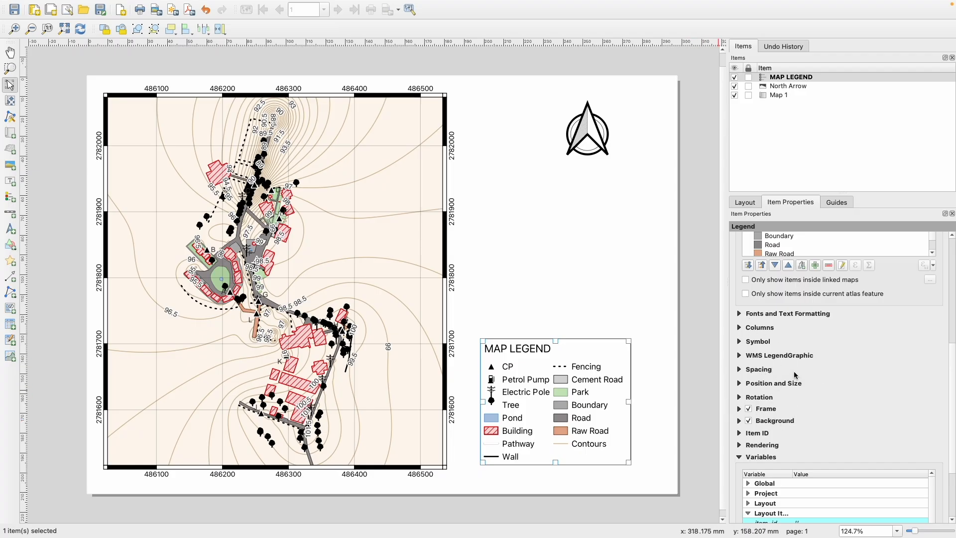
Step: Move the legend slightly down so its lower edge lines up with the bottom of the map frame
left_click(642, 363)
left_click_drag(604, 373, 603, 377)
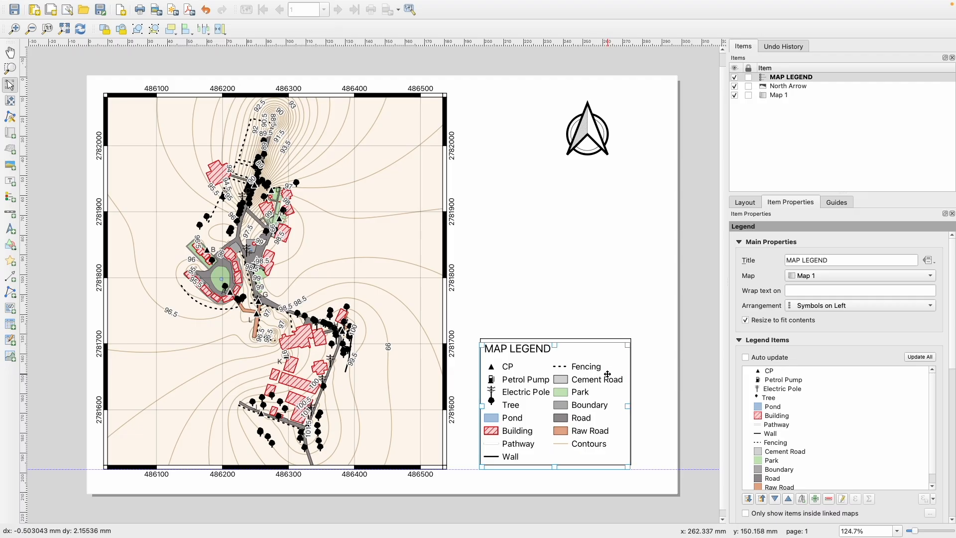
left_click(589, 302)
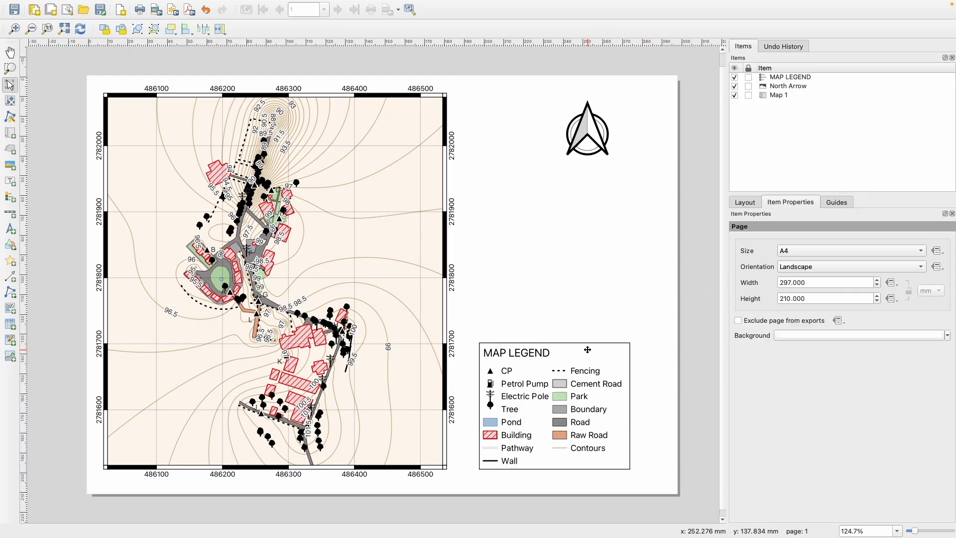
left_click(457, 269)
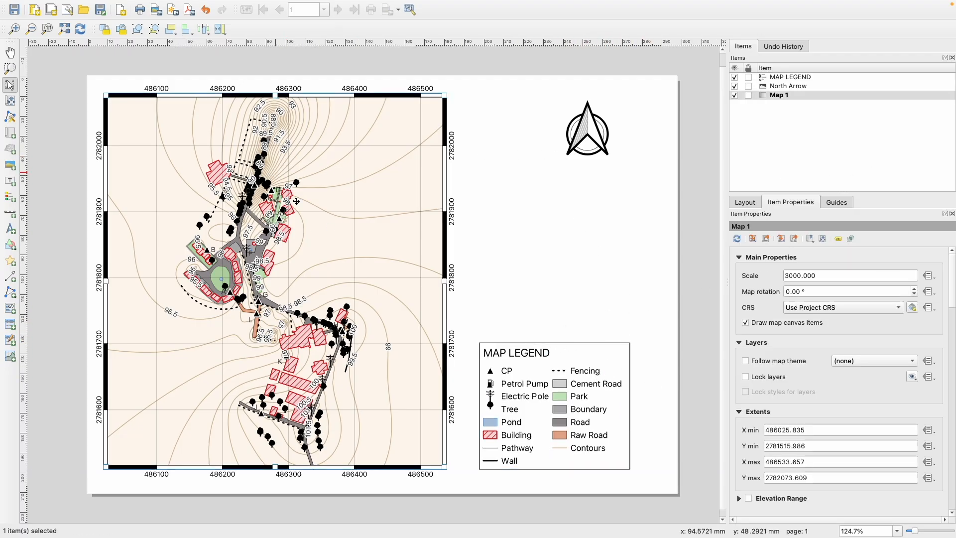
left_click(466, 298)
left_click(536, 364)
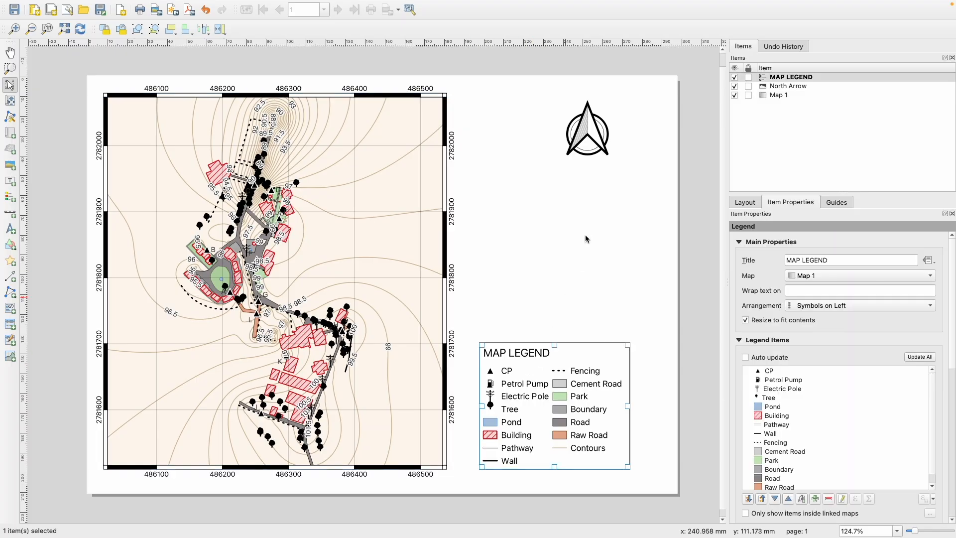
Step: Move the north arrow left so it is roughly centred above the legend
left_click(590, 138)
left_click_drag(590, 138, 553, 137)
left_click(494, 223)
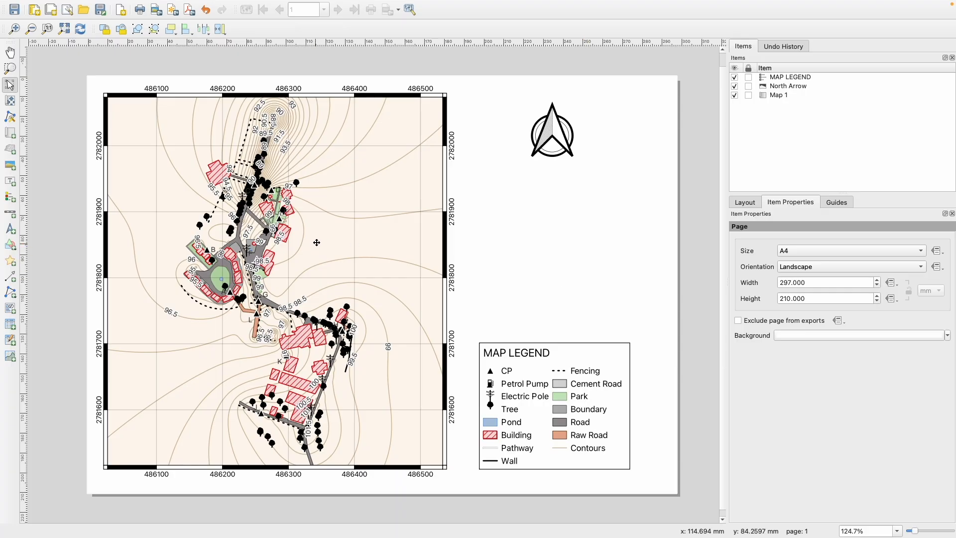
Step: Add a scale bar for Map 1 in the empty area just below the north arrow
left_click(9, 215)
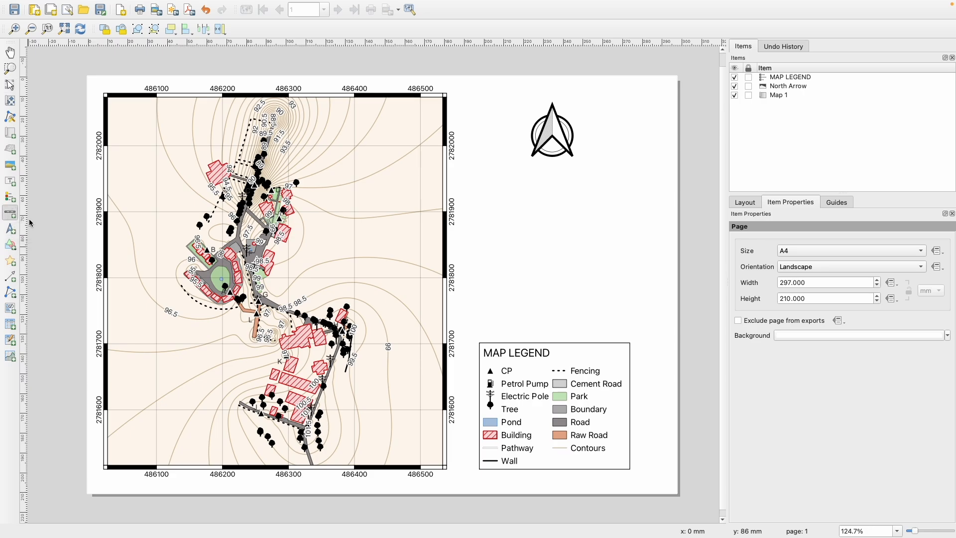
left_click_drag(497, 176, 557, 212)
left_click(613, 258)
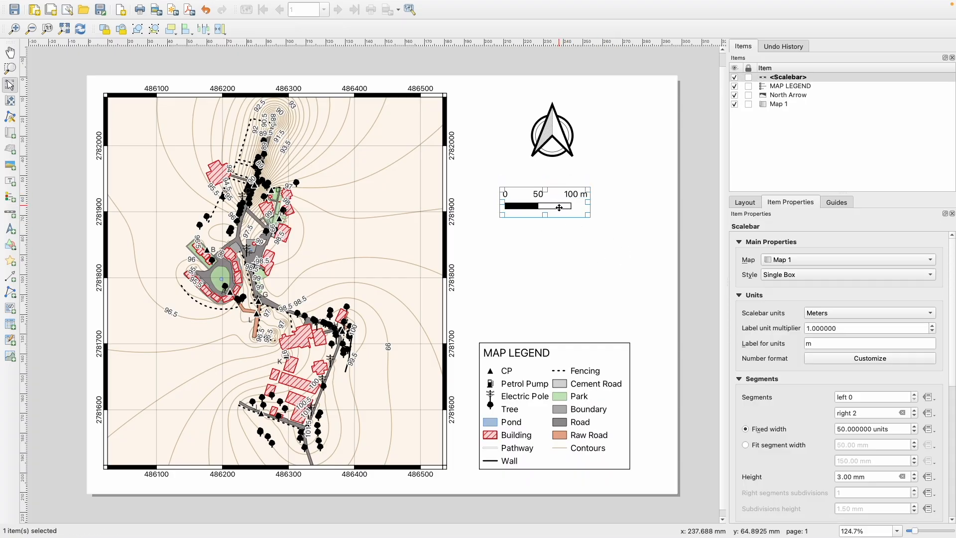
Step: Shift the north arrow slightly left so it is centred above the scale bar
left_click(573, 235)
left_click_drag(559, 139, 550, 142)
left_click(602, 189)
left_click(540, 205)
left_click(560, 232)
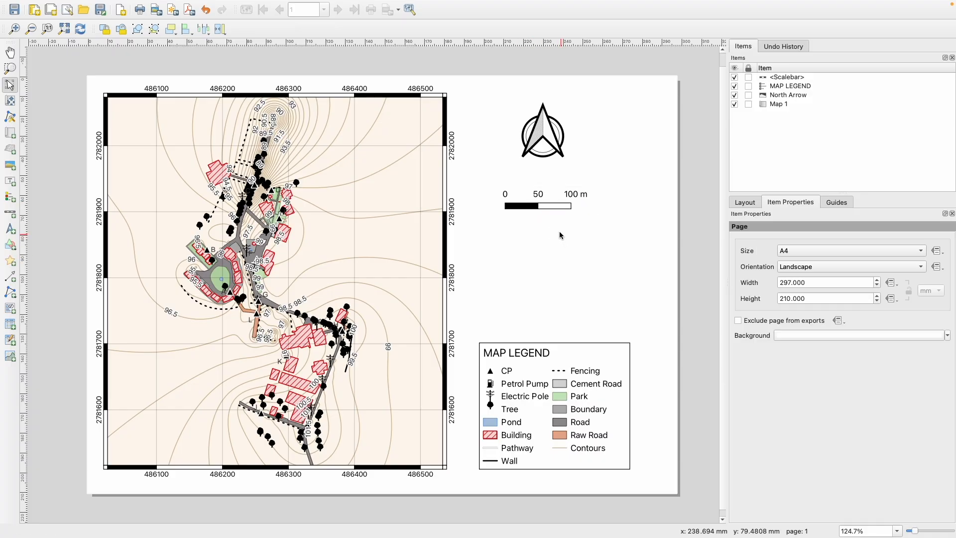
Step: Set the scale bar's fixed segment width to 100 units
left_click(542, 208)
left_click(542, 225)
left_click(528, 206)
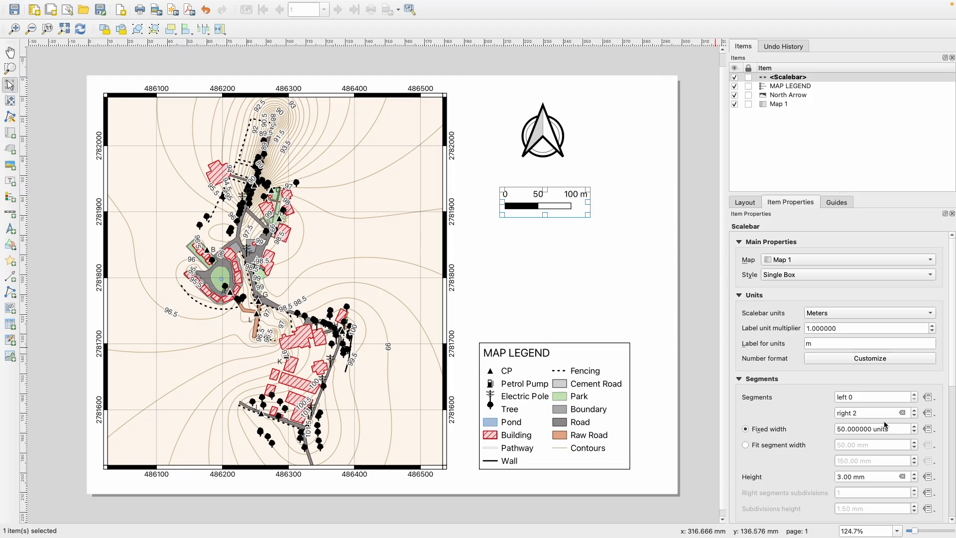
left_click_drag(892, 429, 822, 427)
type("100")
left_click(622, 232)
Step: Move the scale bar left to sit above the legend and shift the north arrow right to centre it over the bar
left_click(631, 208)
left_click_drag(631, 208, 614, 209)
left_click(626, 235)
left_click_drag(555, 145, 575, 146)
left_click(609, 161)
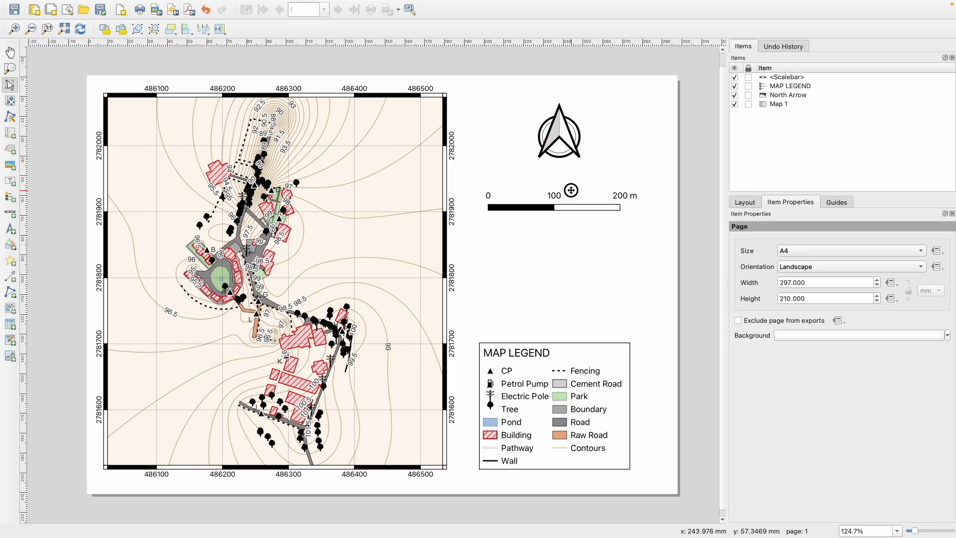
Step: Try the Double Box, Line Ticks Middle, Line Ticks Up and Hollow styles on the scale bar
left_click(571, 193)
left_click(798, 272)
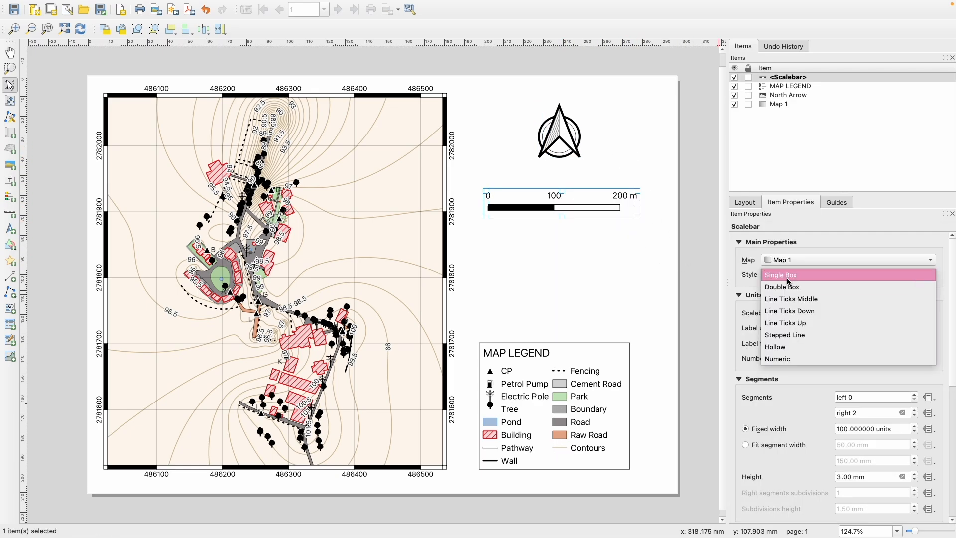
left_click(799, 287)
left_click(794, 277)
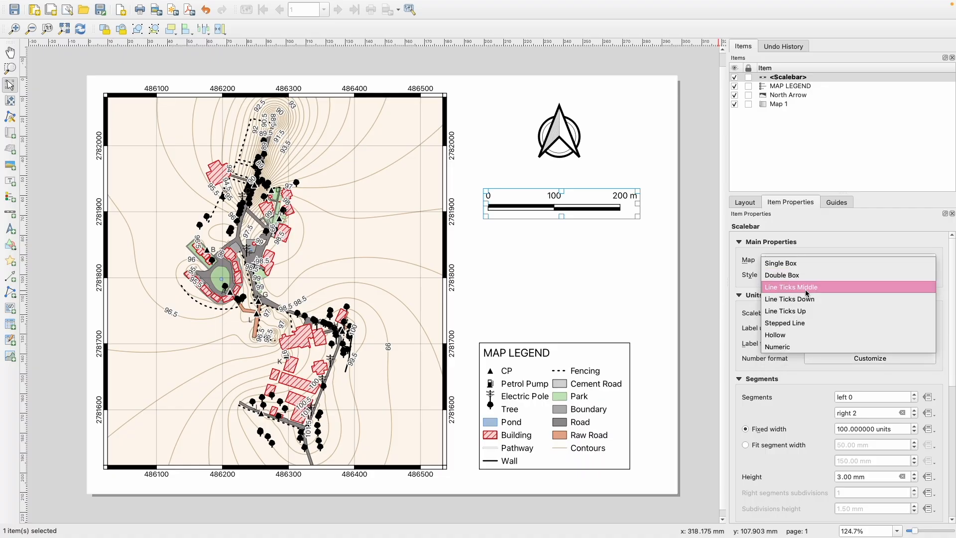
left_click(807, 293)
left_click(793, 279)
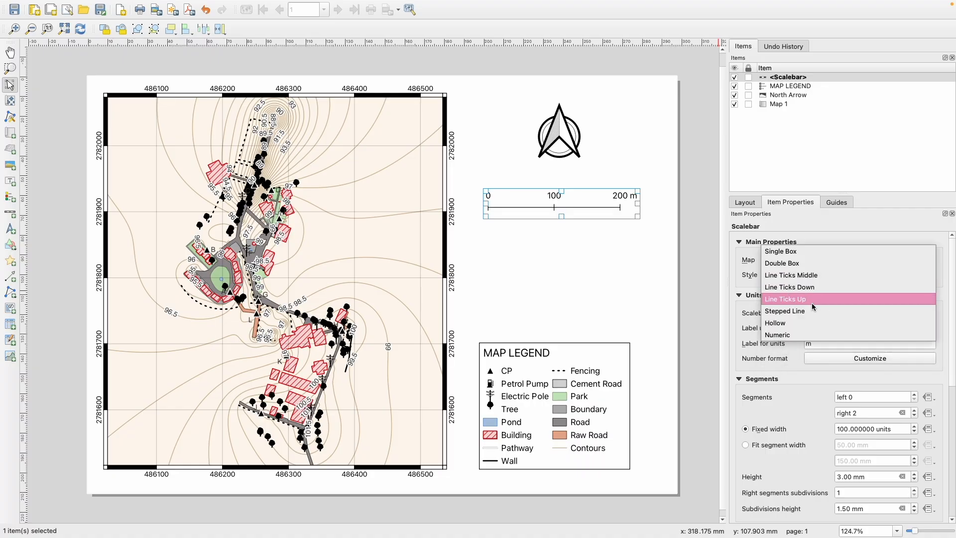
left_click(812, 309)
left_click(797, 277)
left_click(812, 301)
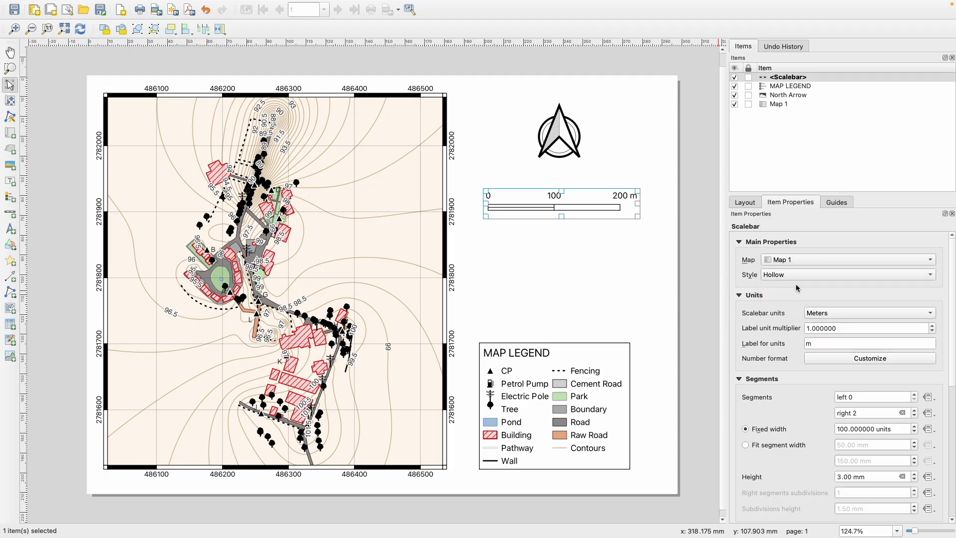
Step: Set the scale bar's style to Double Box
left_click(797, 275)
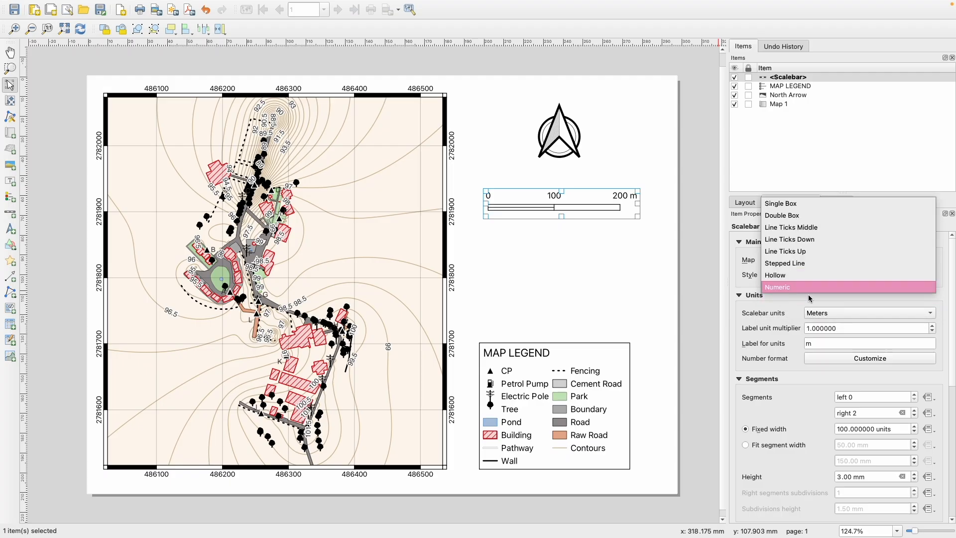
left_click(797, 210)
left_click(625, 288)
left_click(572, 210)
left_click(628, 230)
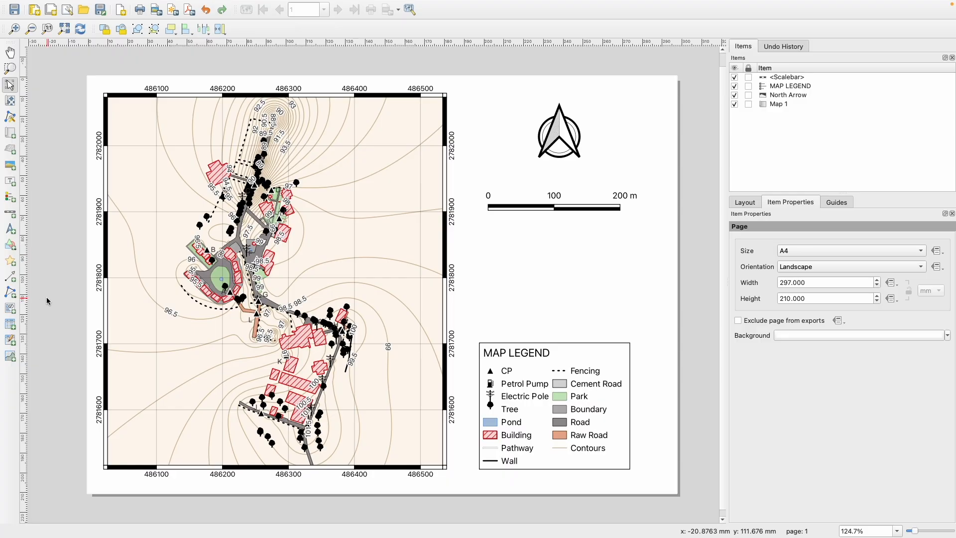
Step: Add a text label reading "SCALE" between the north arrow and the scale bar
left_click(11, 182)
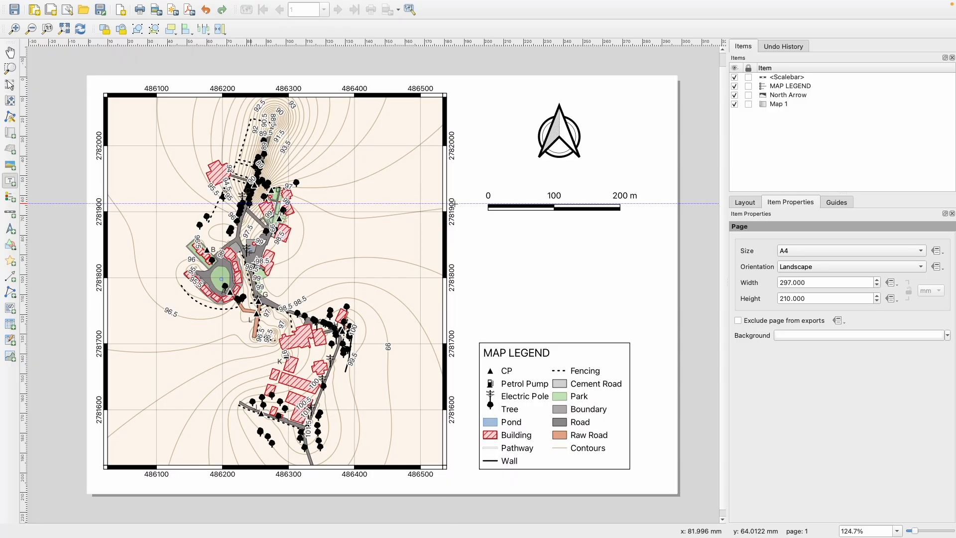
left_click_drag(504, 170, 612, 186)
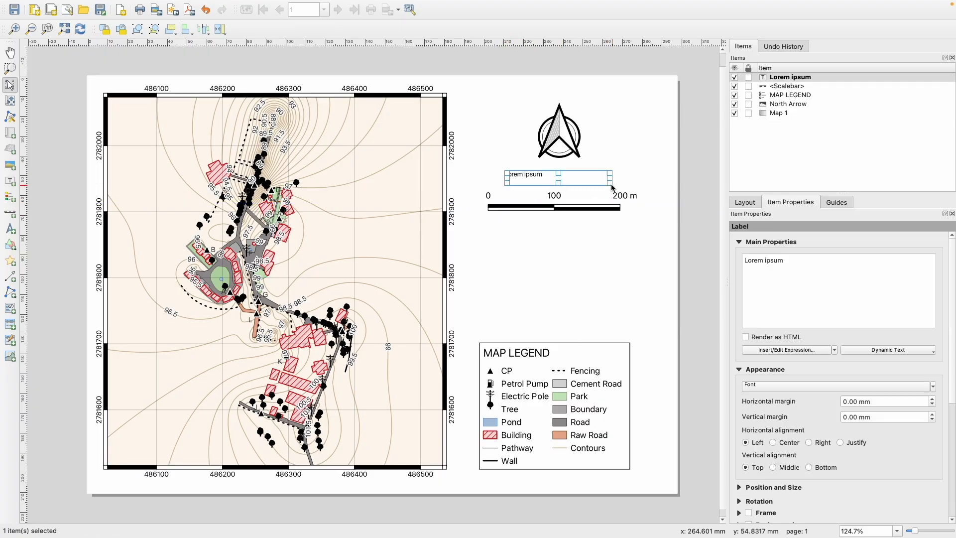
left_click_drag(815, 264, 742, 261)
type("SCAL")
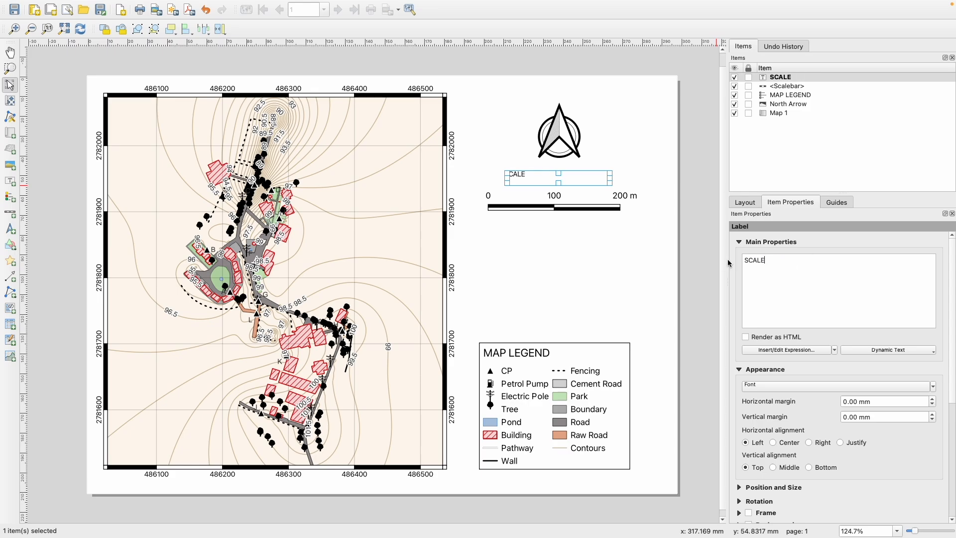
type("E")
right_click(728, 263)
key("Escape")
left_click(590, 306)
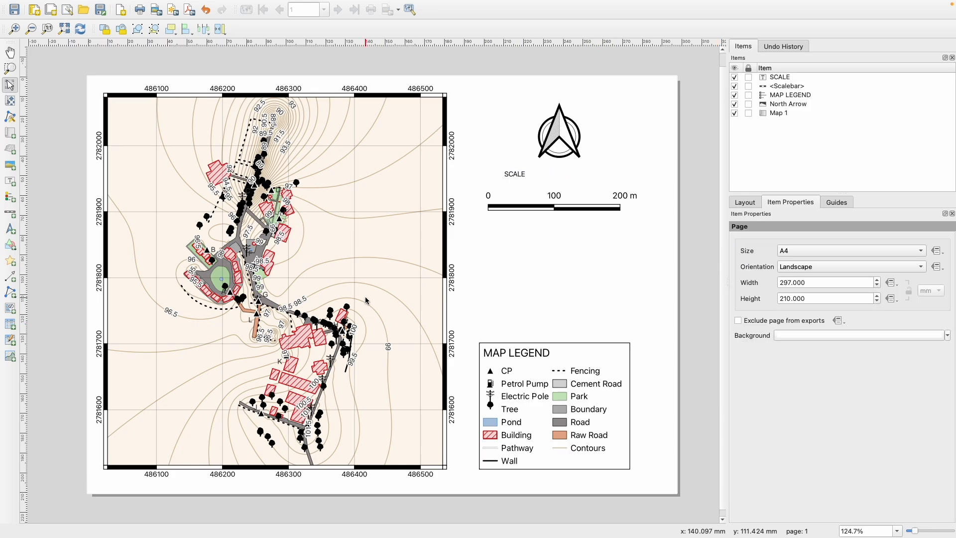
Step: Check the map's scale and extend the scale label's text to "SCALE 1:3000"
left_click(366, 297)
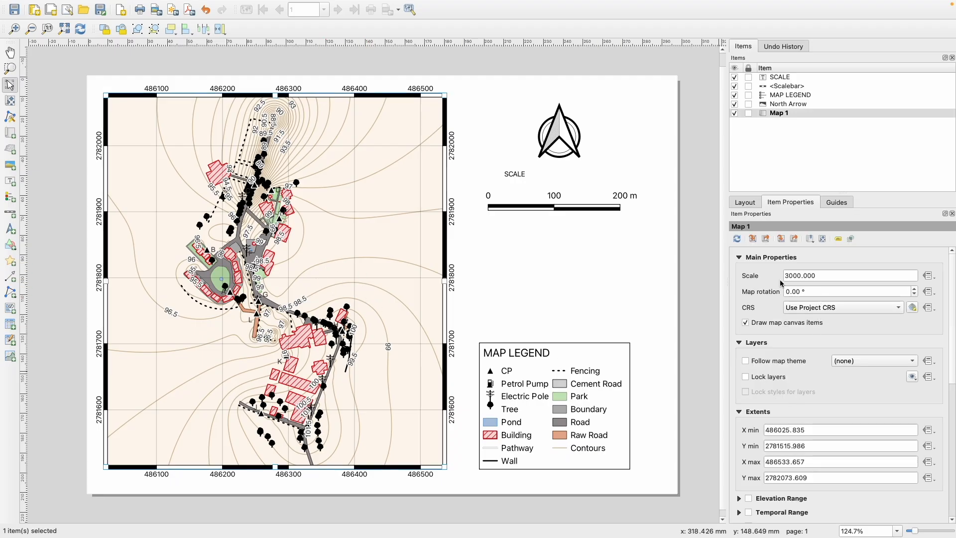
left_click(607, 276)
left_click(516, 174)
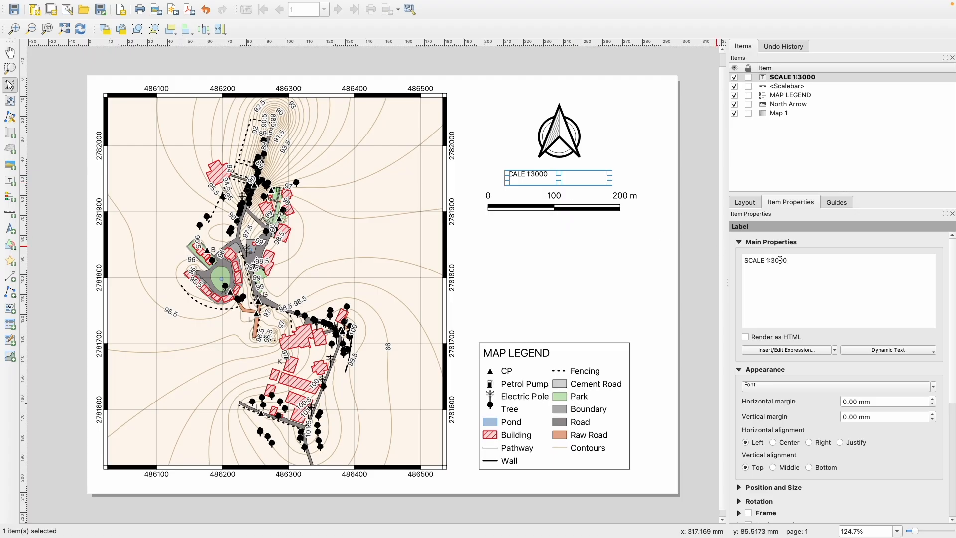
Step: Format the scale label in the Times font at a size of 20 points
left_click(790, 386)
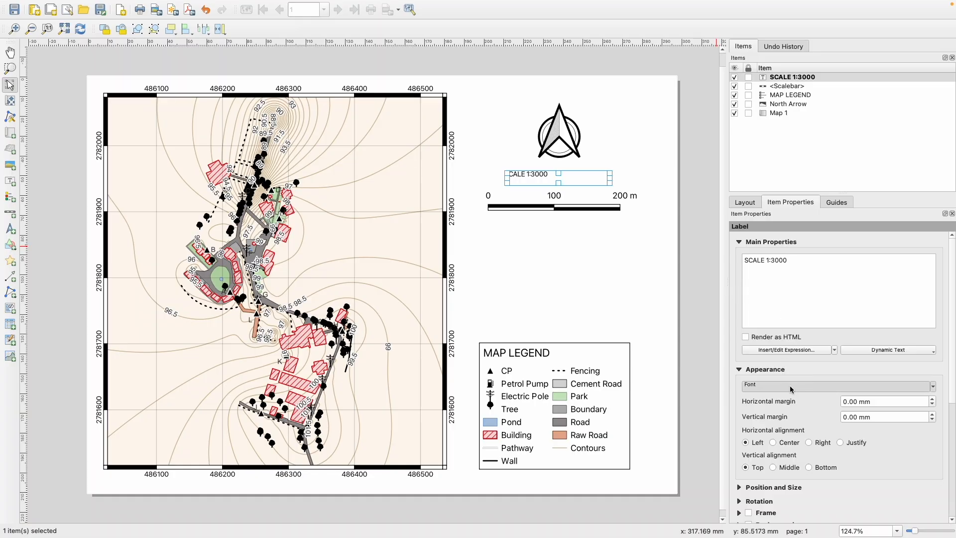
left_click_drag(786, 322, 740, 323)
type("20")
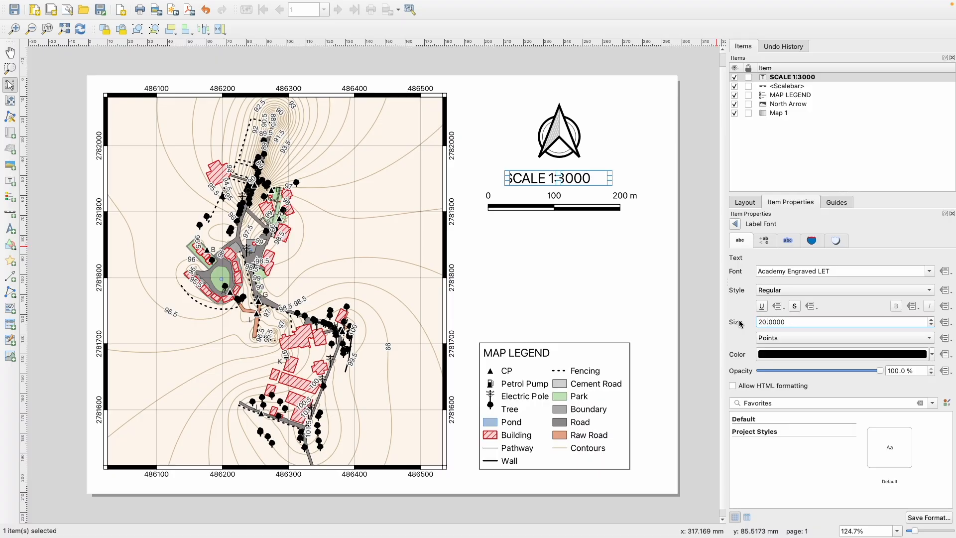
left_click(802, 271)
left_click(929, 274)
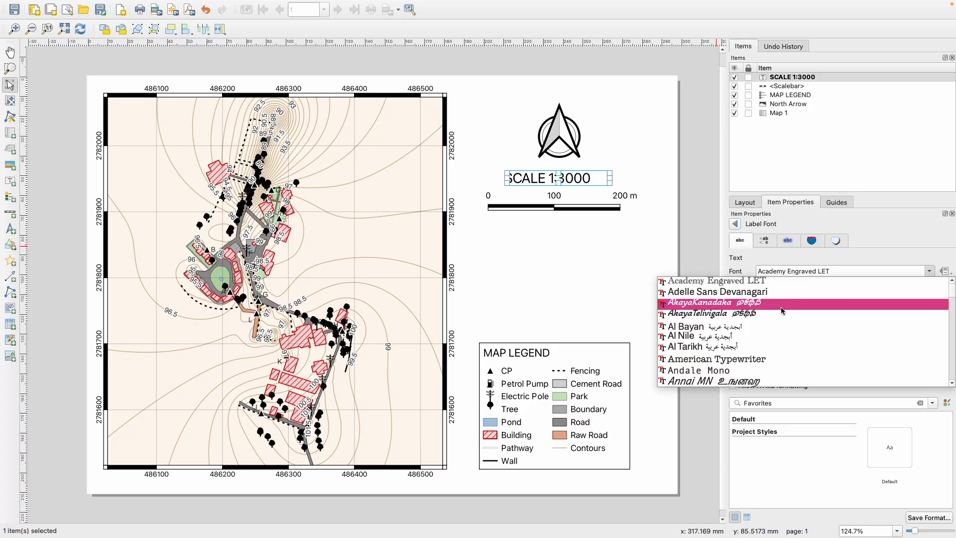
scroll(775, 349, "up", 1)
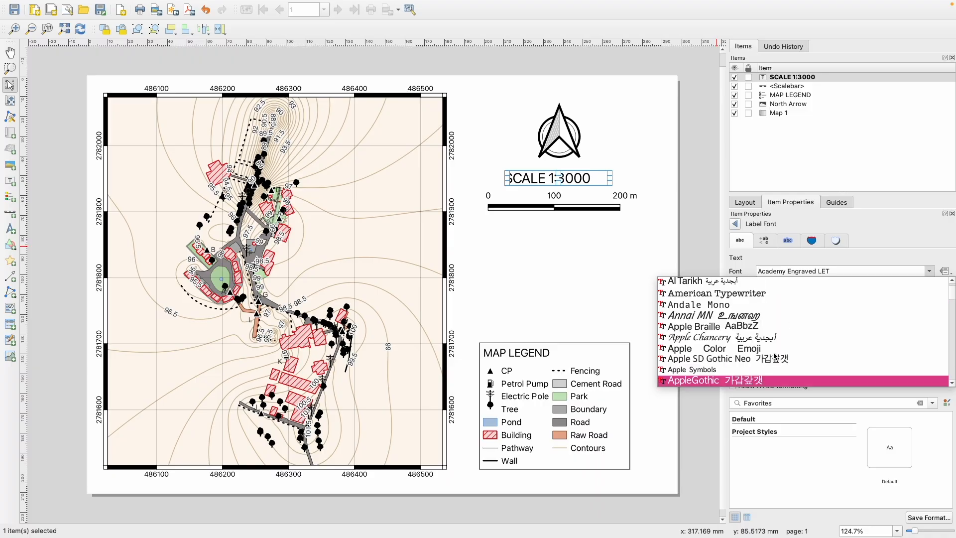
type("ti")
type("m")
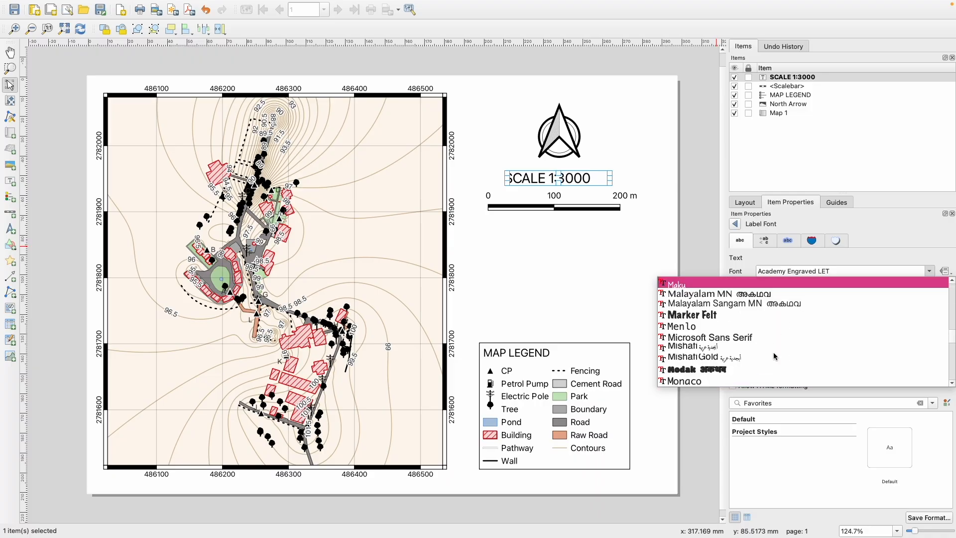
type("ti")
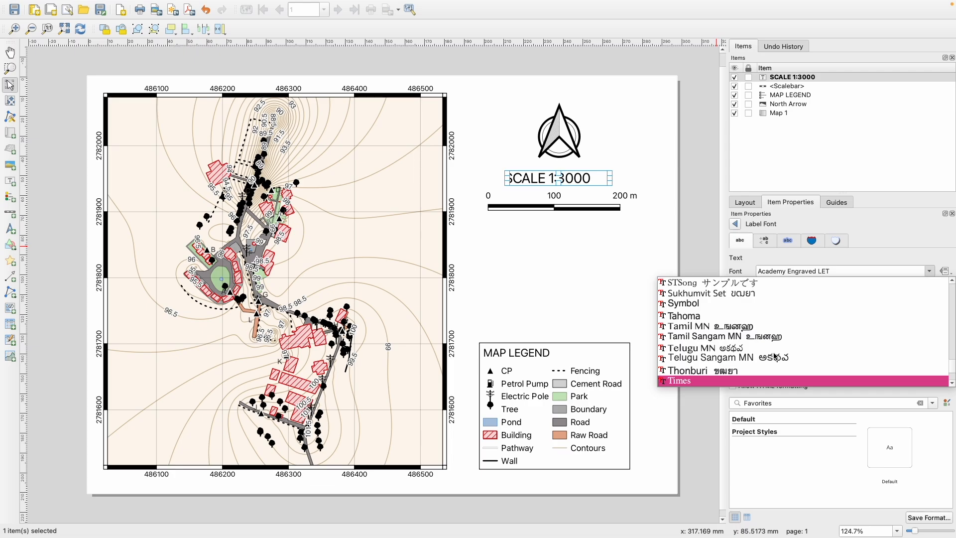
key("Return")
Step: Nudge the scale label slightly right and set its font style to bold
left_click(649, 312)
left_click_drag(562, 181, 580, 178)
left_click(812, 386)
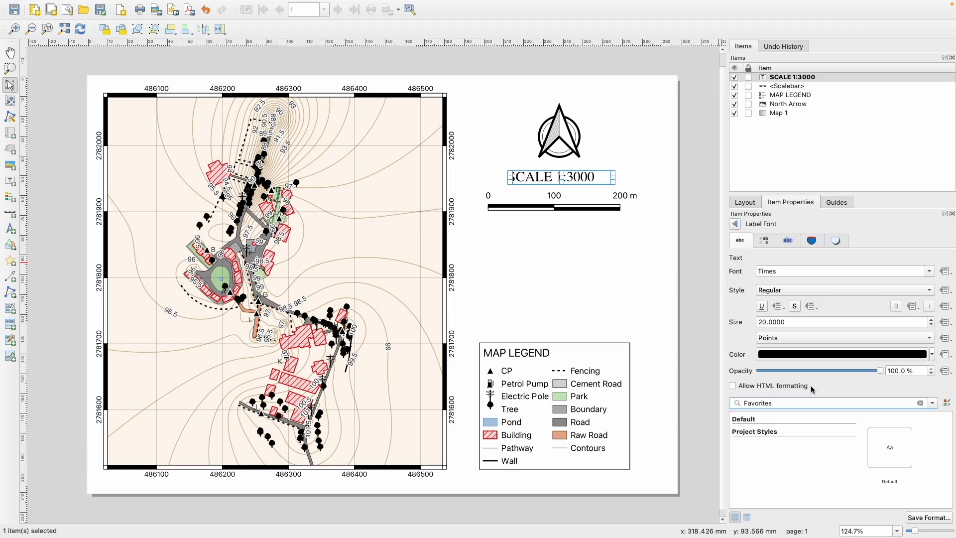
left_click(817, 290)
left_click(786, 301)
left_click(605, 264)
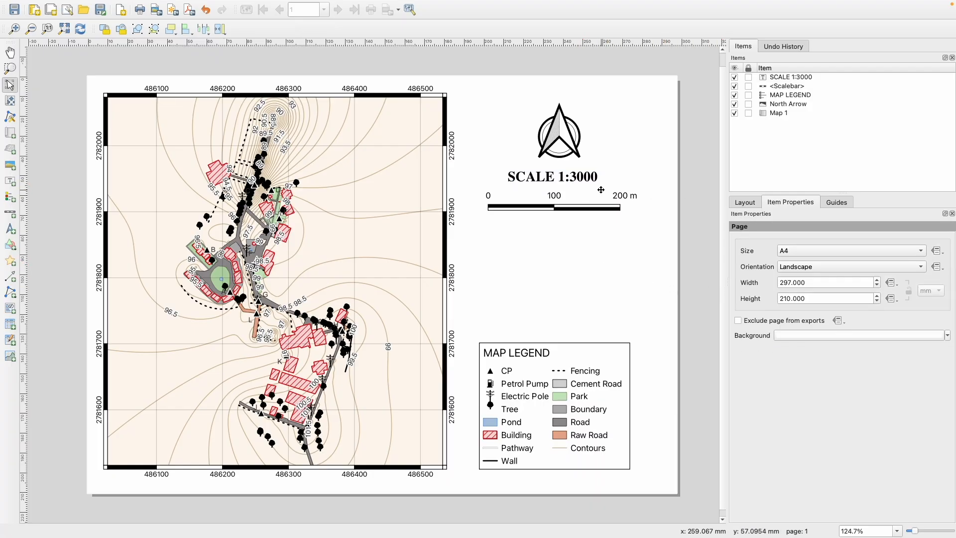
Step: Move the bold scale label slightly further right to centre it beneath the north arrow
left_click(579, 178)
left_click(567, 135)
left_click(601, 247)
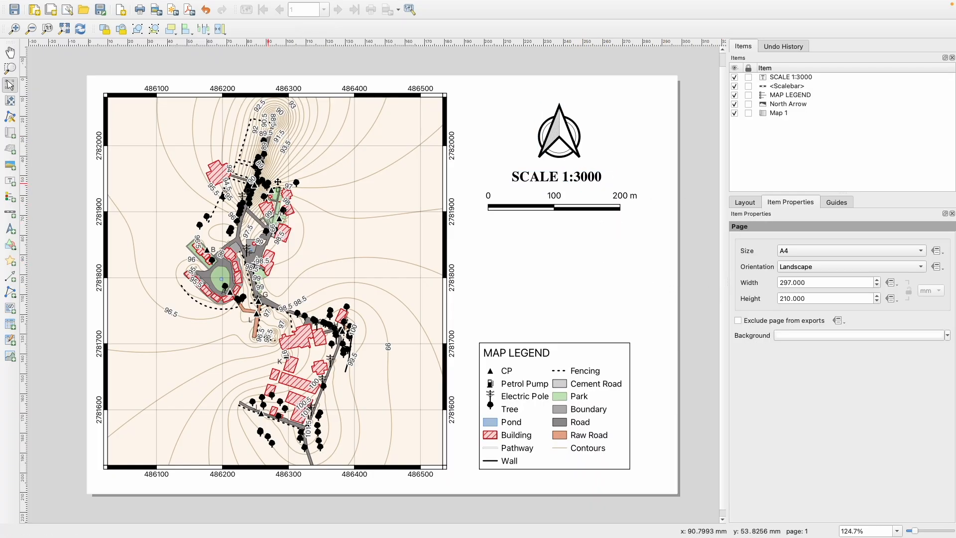
Step: Move the map frame slightly down on the page
left_click(322, 131)
left_click_drag(350, 232, 348, 237)
Step: Add a text label reading "MAP TITLE" in the empty area between the scale bar and the legend
left_click(15, 184)
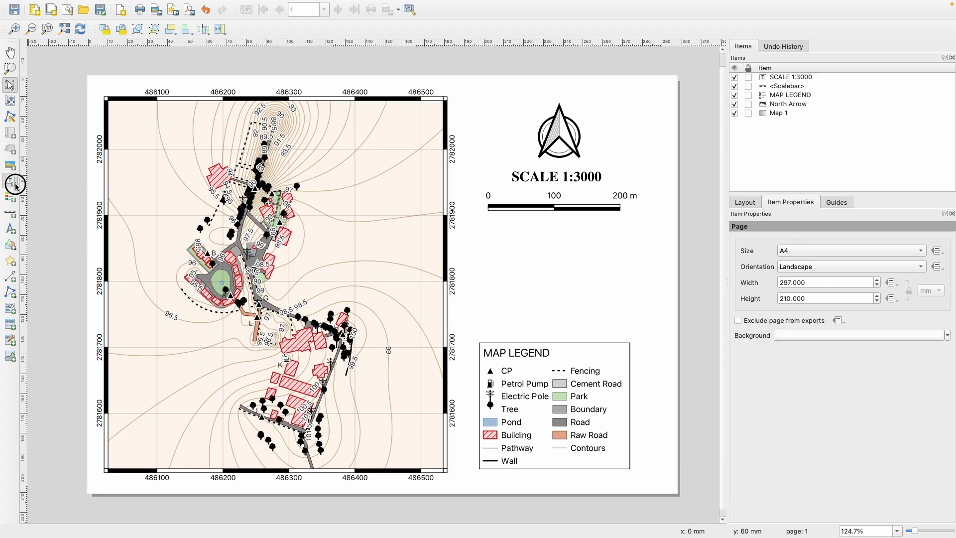
mouse_move(475, 224)
left_mouse_down()
mouse_move(525, 248)
mouse_move(638, 272)
left_mouse_up()
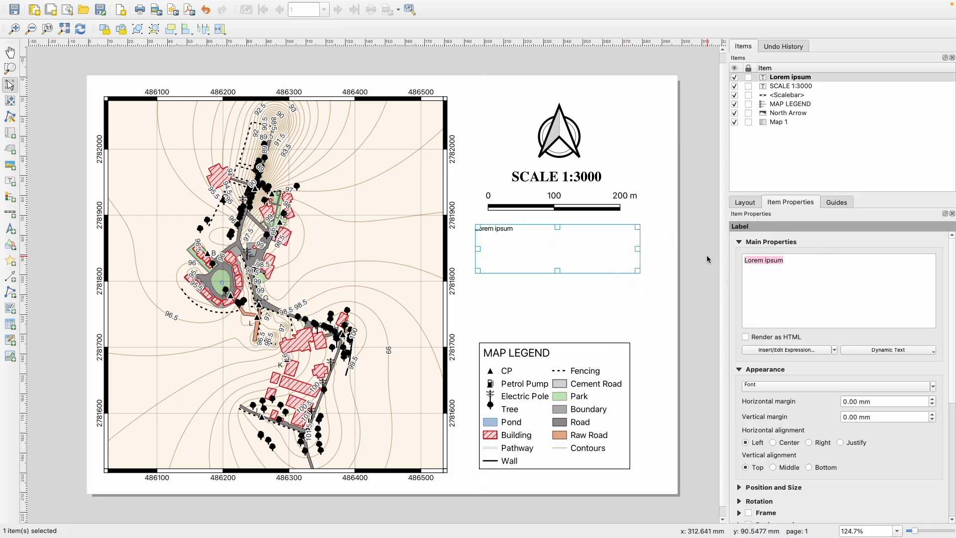
type("MAP T")
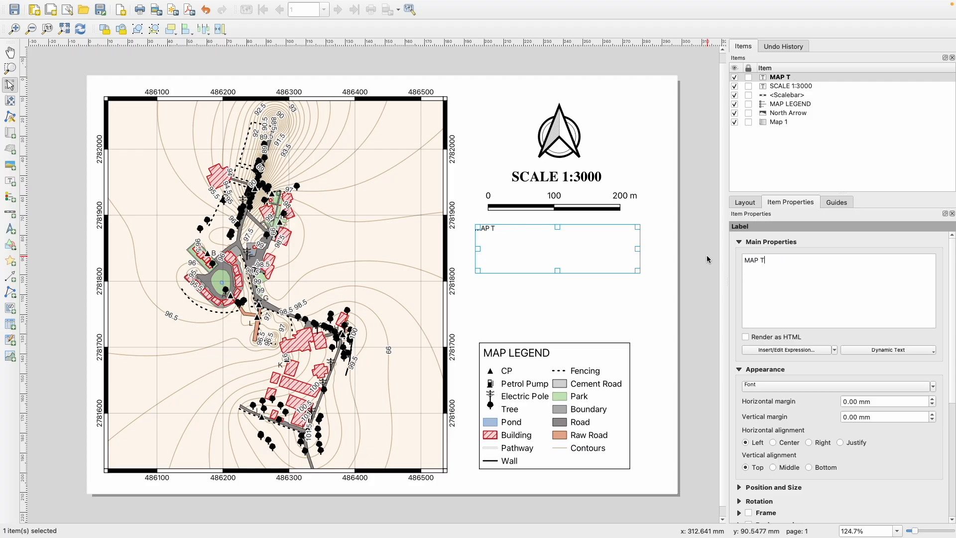
type("ITLE")
Step: Set the font size of the MAP TITLE label to 40 points
left_click(801, 387)
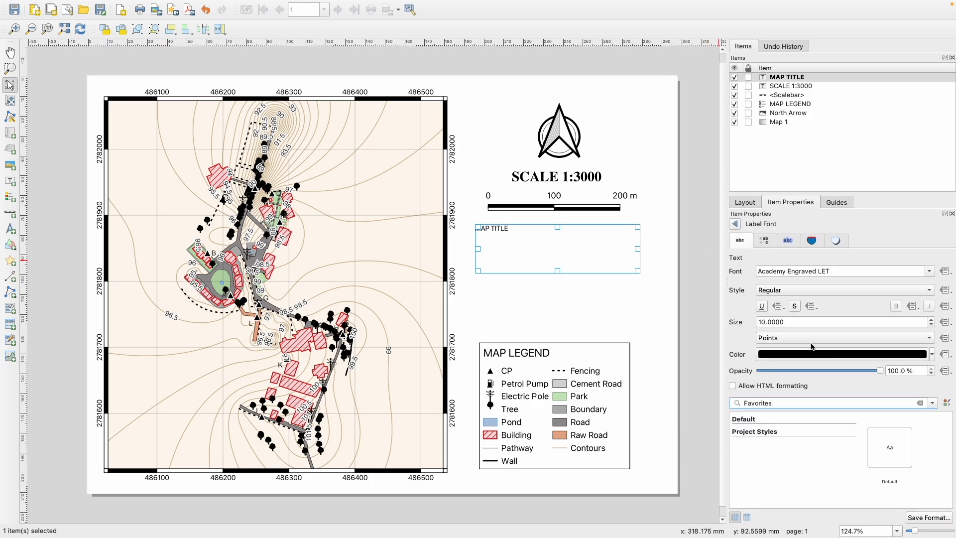
left_click_drag(795, 321, 755, 324)
type("40")
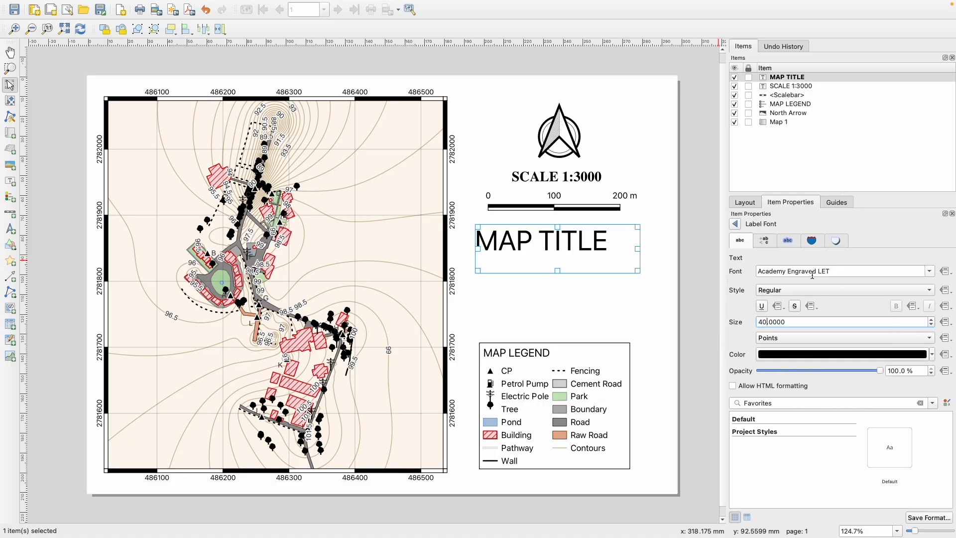
left_click(764, 241)
left_click(813, 243)
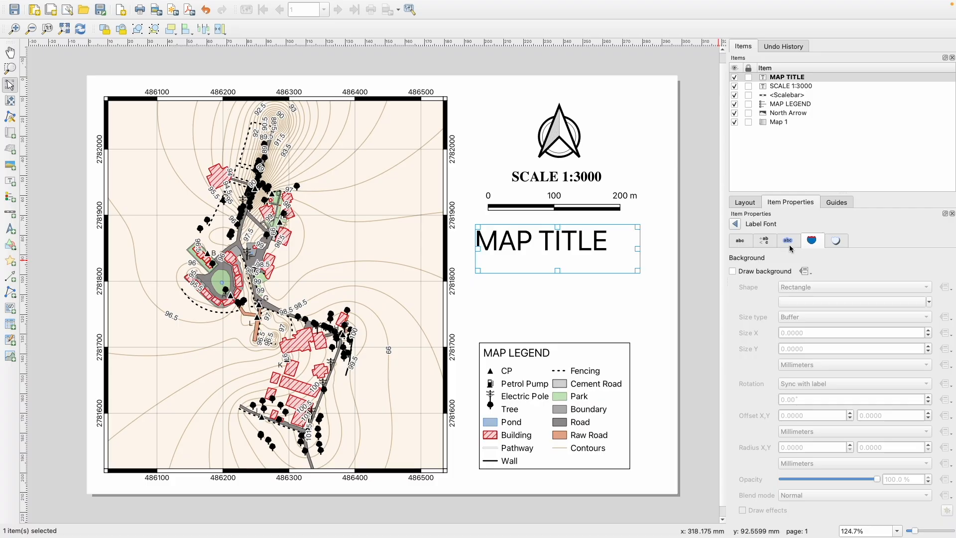
left_click(770, 271)
left_click(770, 271)
left_click(786, 242)
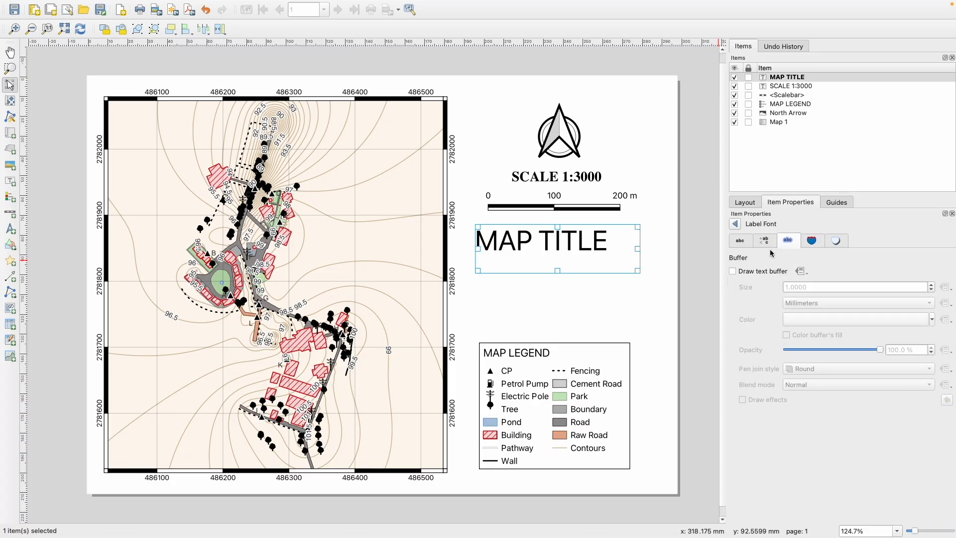
left_click(741, 245)
left_click(838, 244)
left_click(741, 248)
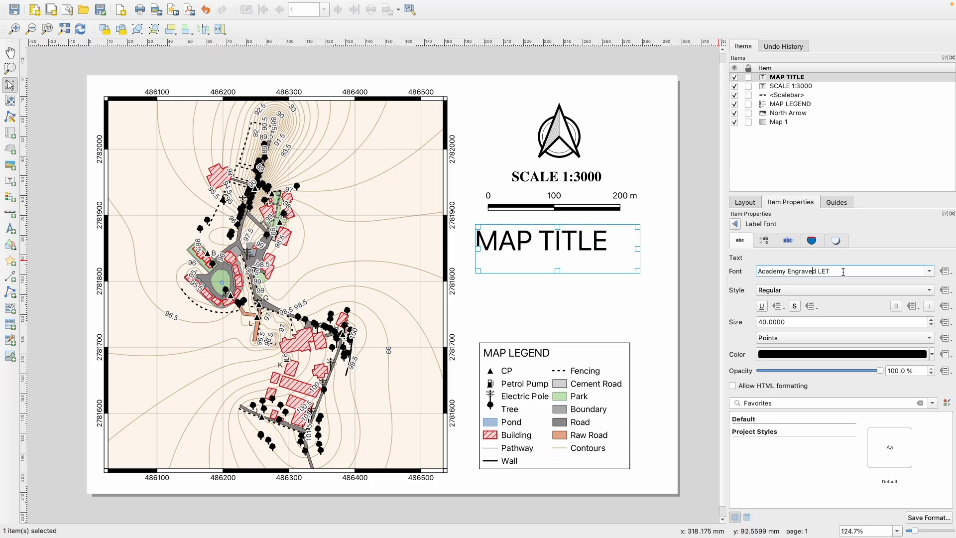
Step: Change the font of the MAP TITLE label to Times
left_click_drag(844, 271, 732, 272)
type("Times")
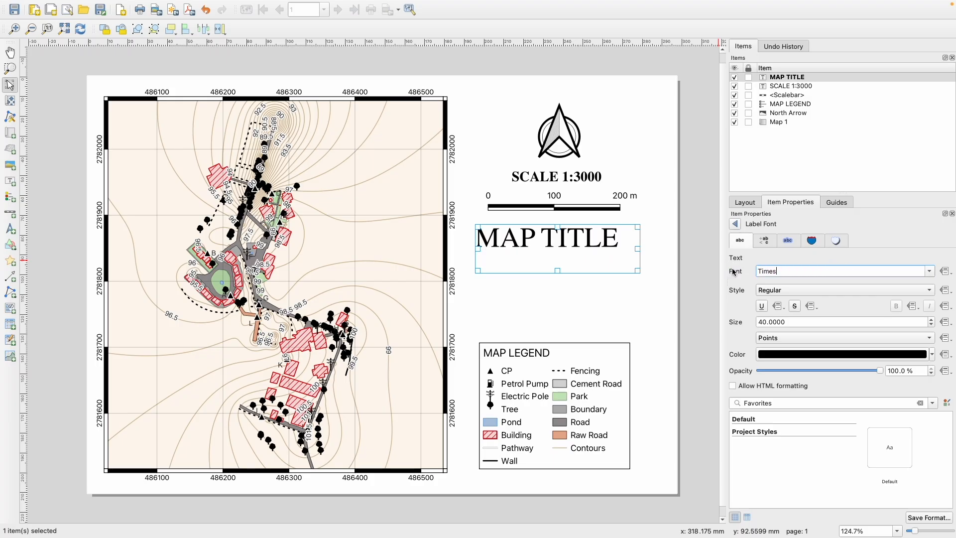
left_click(614, 294)
left_click_drag(557, 241, 574, 246)
left_click(646, 306)
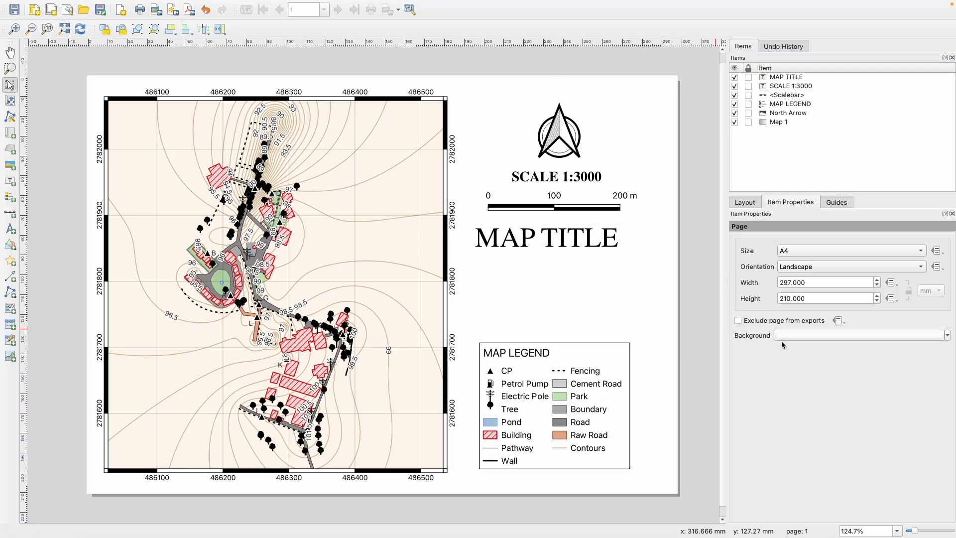
Step: Align the MAP TITLE text to the horizontal centre and vertical middle of its box, and enable the label's frame
left_click(564, 256)
left_click(773, 442)
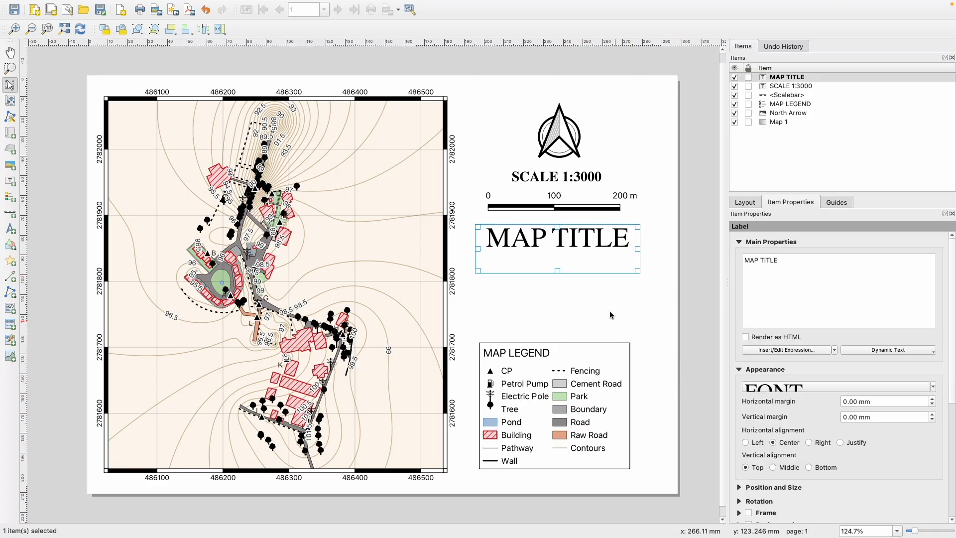
left_click(778, 468)
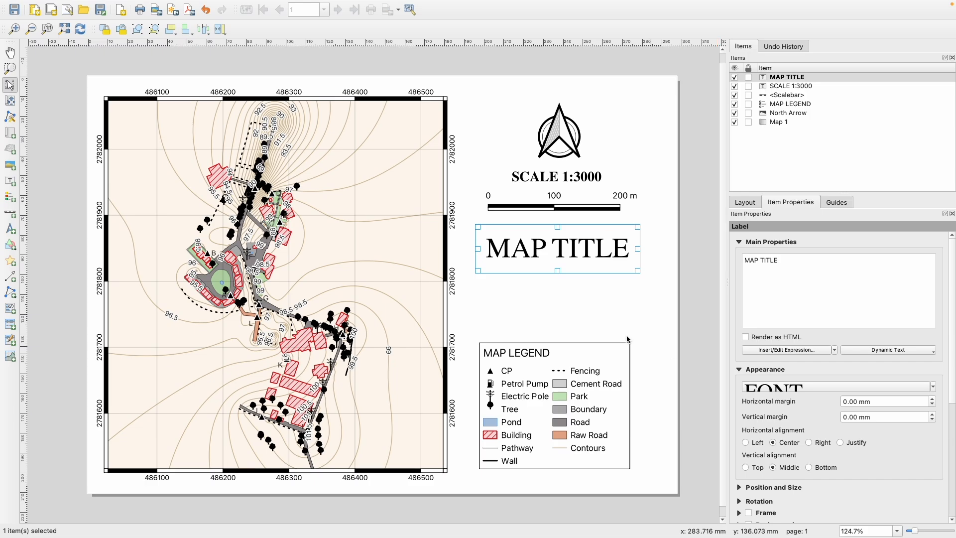
left_click(749, 513)
left_click(618, 330)
Step: Narrow the framed title box until its right edge aligns with the legend, and shift the scale bar slightly left
left_click(602, 251)
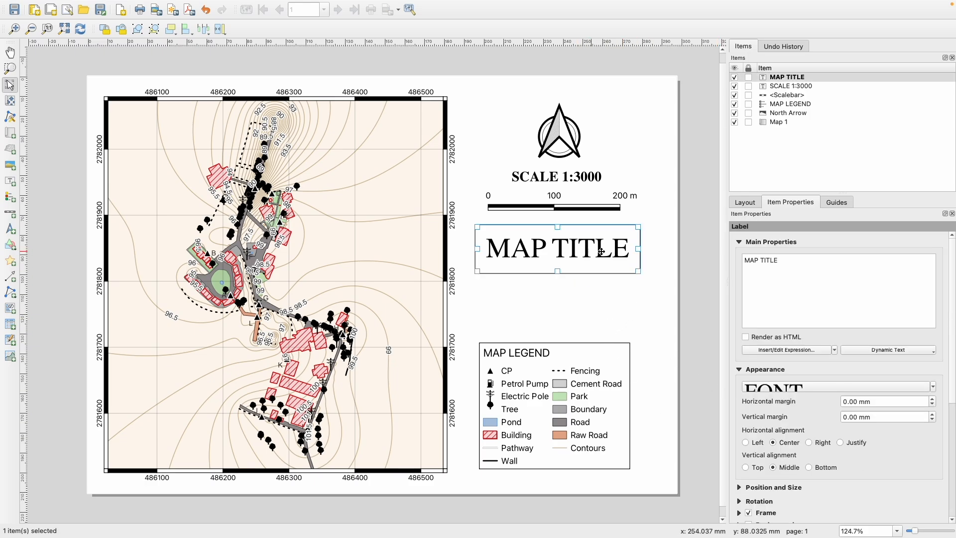
left_click_drag(638, 248, 630, 248)
left_click(650, 319)
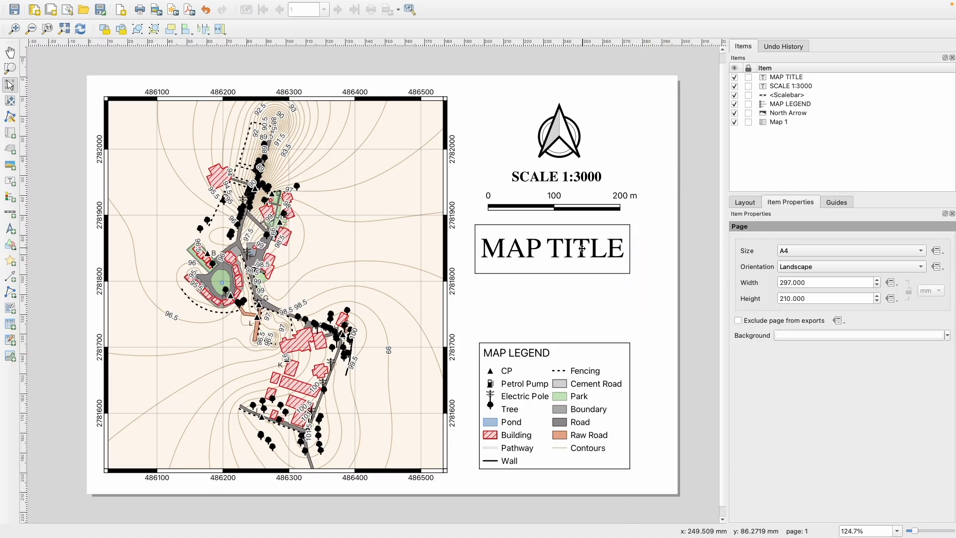
left_click_drag(578, 201, 570, 201)
Step: Set the SCALE 1:3000 label's horizontal alignment to Center and its vertical alignment to Middle
left_click(576, 174)
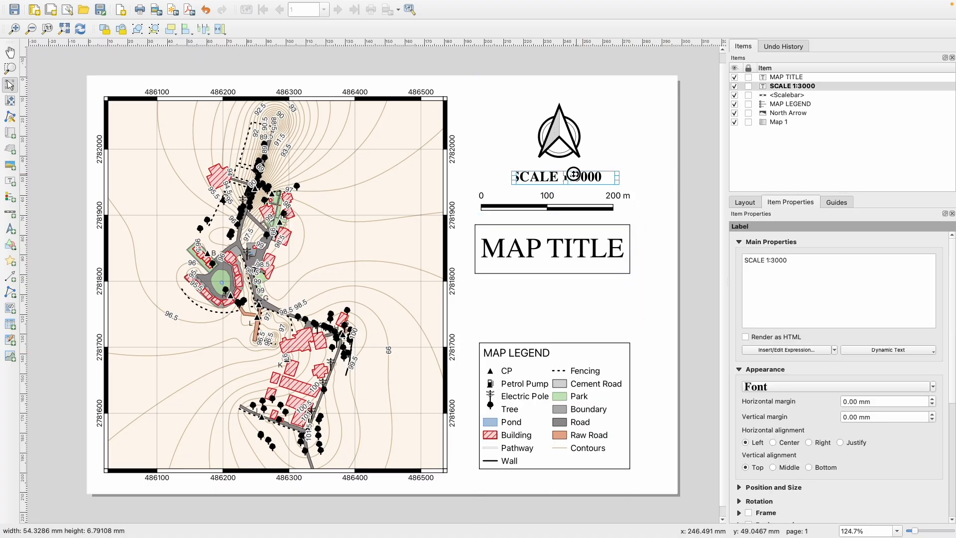
left_click(785, 442)
left_click(788, 467)
left_click(596, 228)
Step: Move the scale label and the north arrow slightly left so both sit centred above the scale bar
left_click_drag(585, 179, 569, 178)
left_click_drag(568, 138, 556, 133)
left_click(628, 167)
left_click(622, 252)
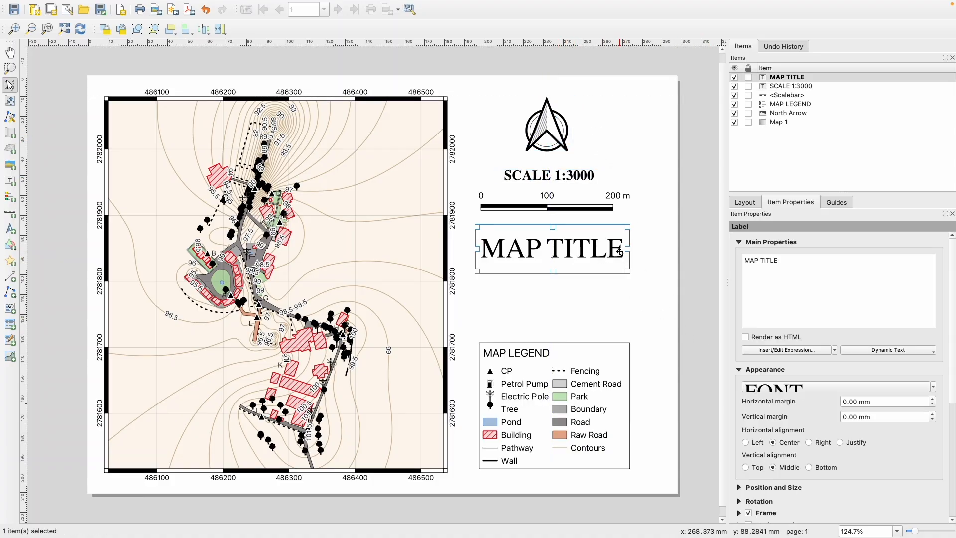
left_click(649, 293)
left_click(10, 53)
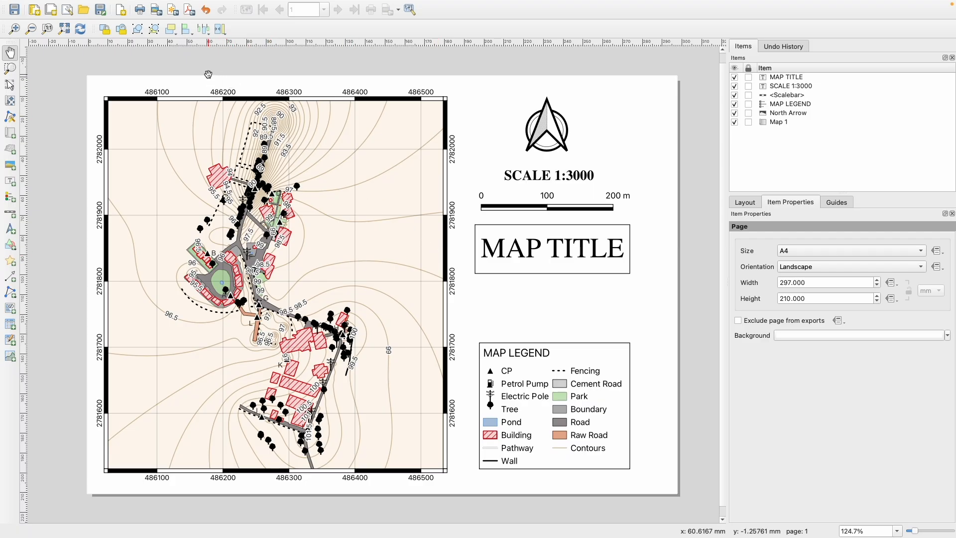
Step: Start a PDF export of the layout, saving it in the Downloads folder under the name Map
left_click(190, 9)
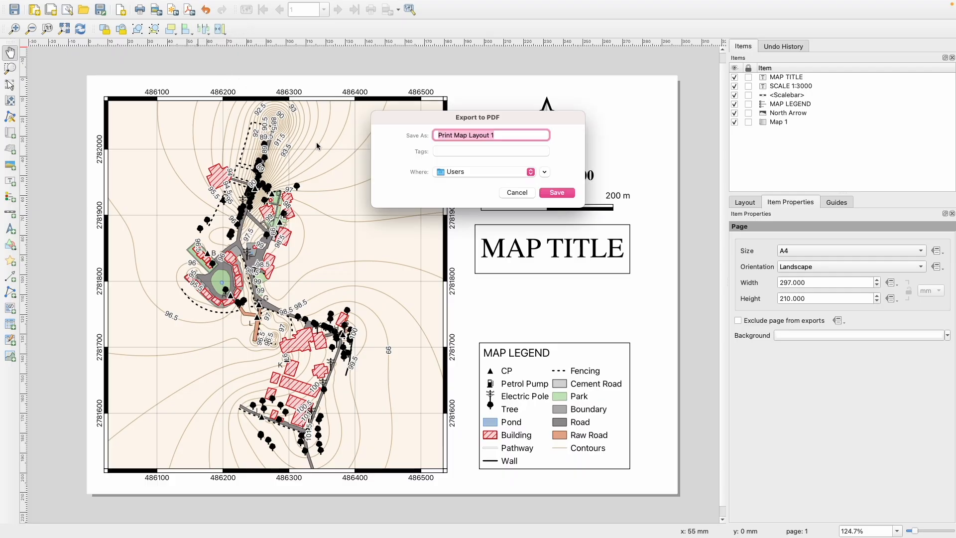
left_click(483, 172)
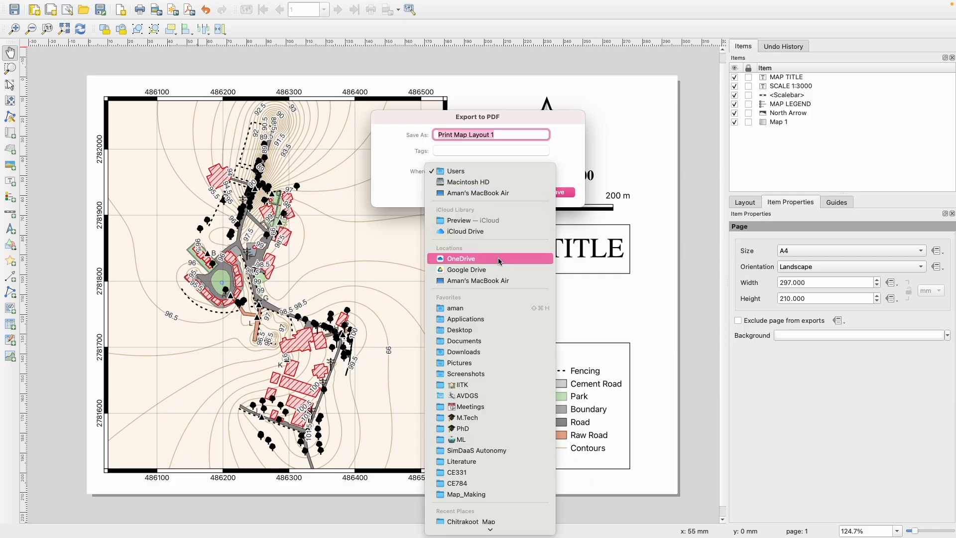
left_click(474, 351)
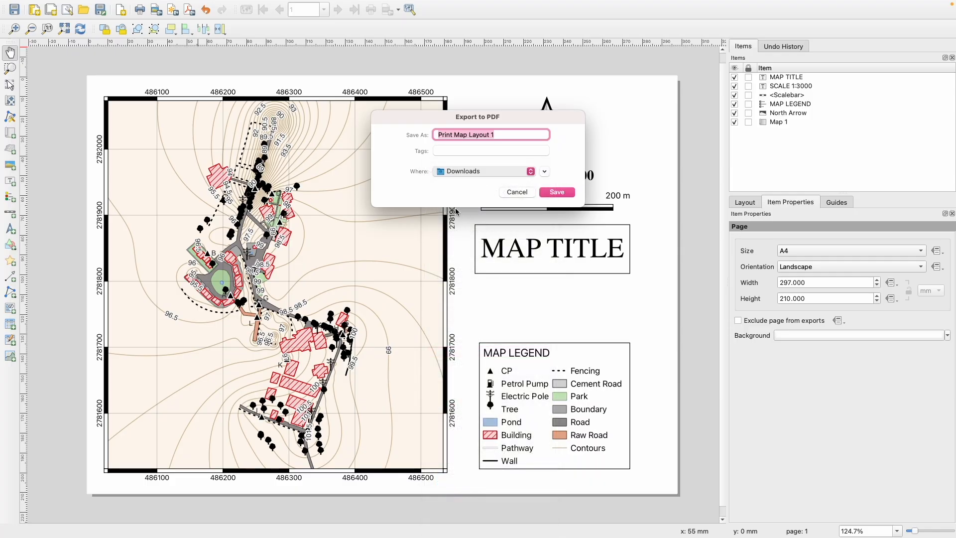
left_click(509, 133)
left_click_drag(509, 134, 424, 130)
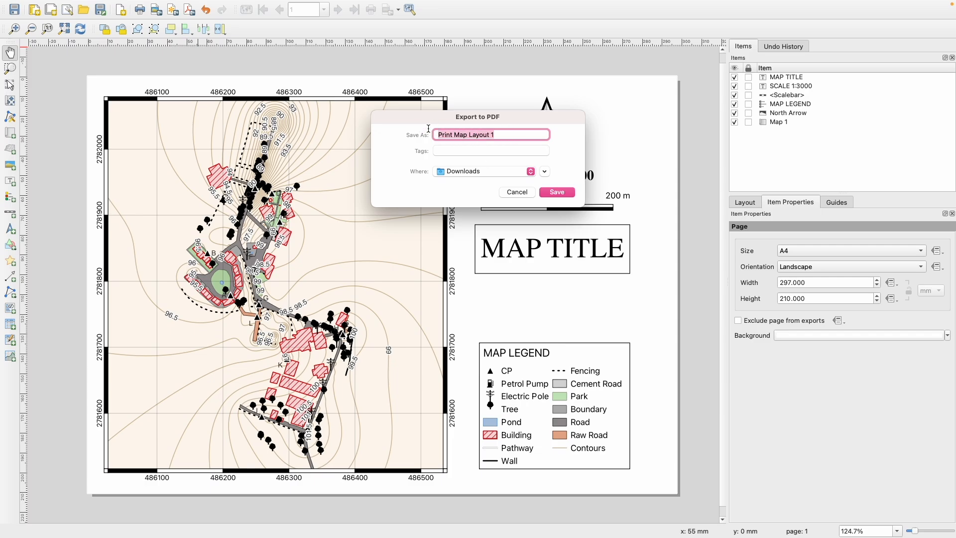
type("Map")
key("Return")
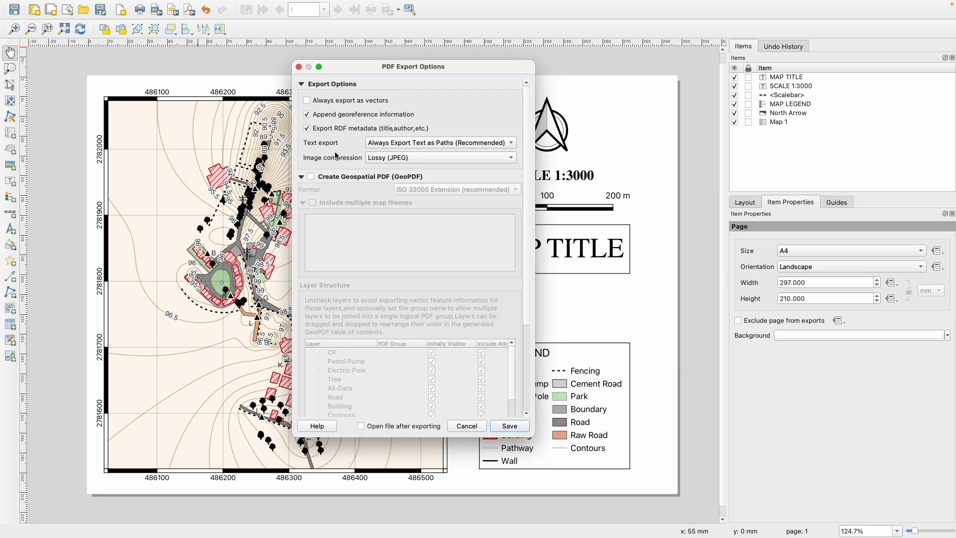
Step: Set the PDF image compression to Lossless and complete the export
left_click(396, 161)
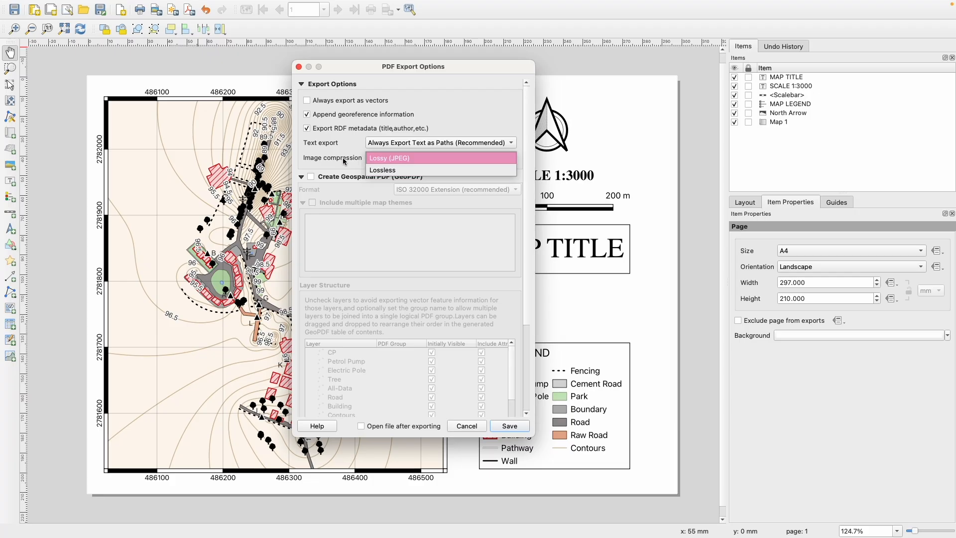
left_click(396, 169)
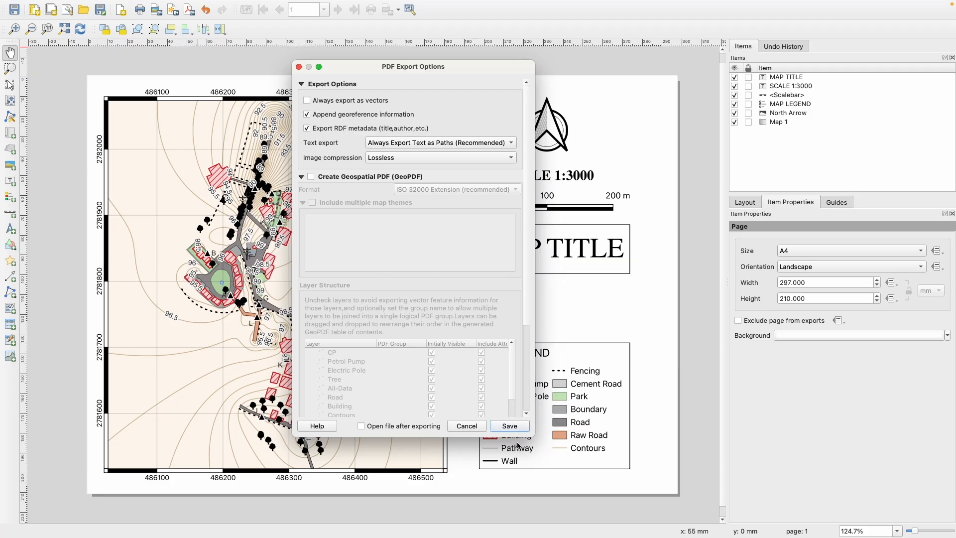
left_click(513, 429)
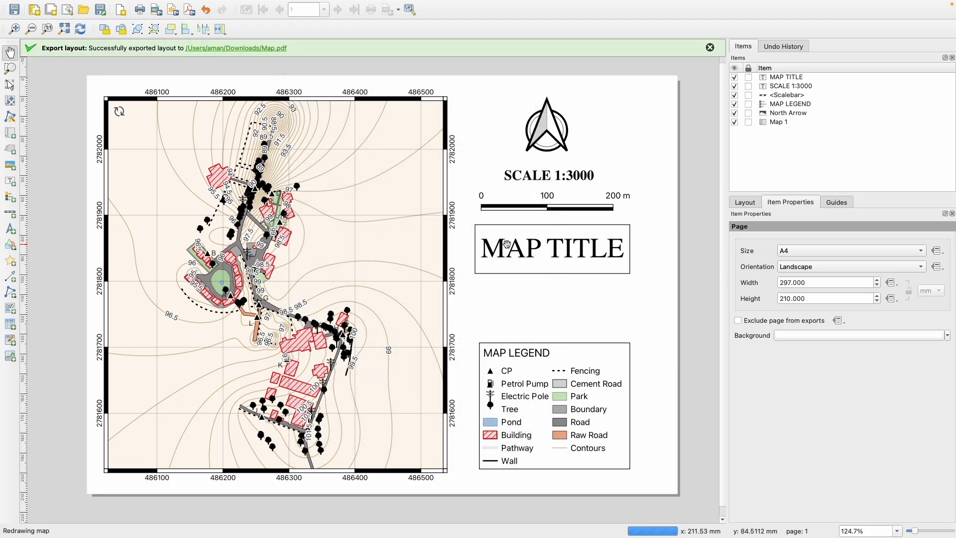
Step: Start another PDF export to Downloads named Map_Geospatial and enable Create Geospatial PDF (GeoPDF)
left_click(190, 9)
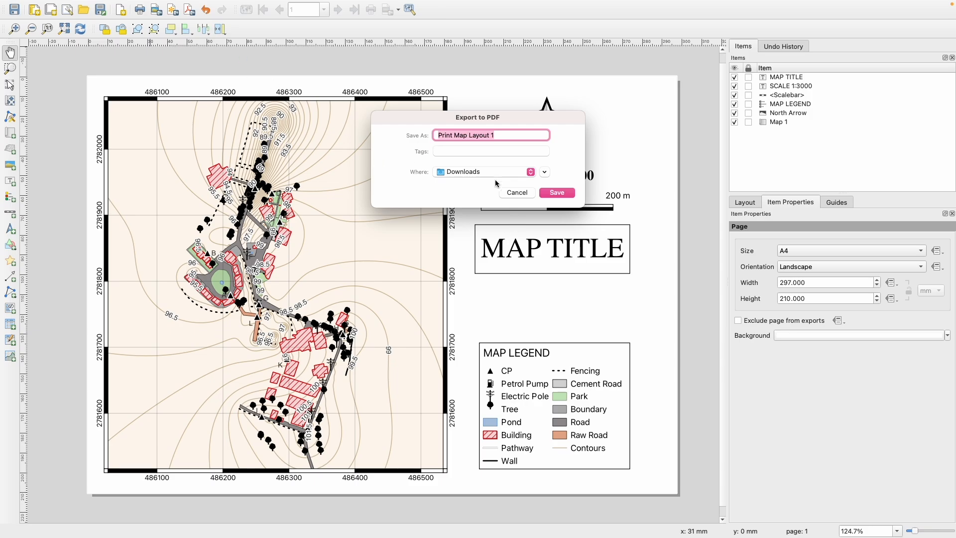
left_click(502, 136)
left_click_drag(511, 136, 436, 126)
type("Map_Geospatial")
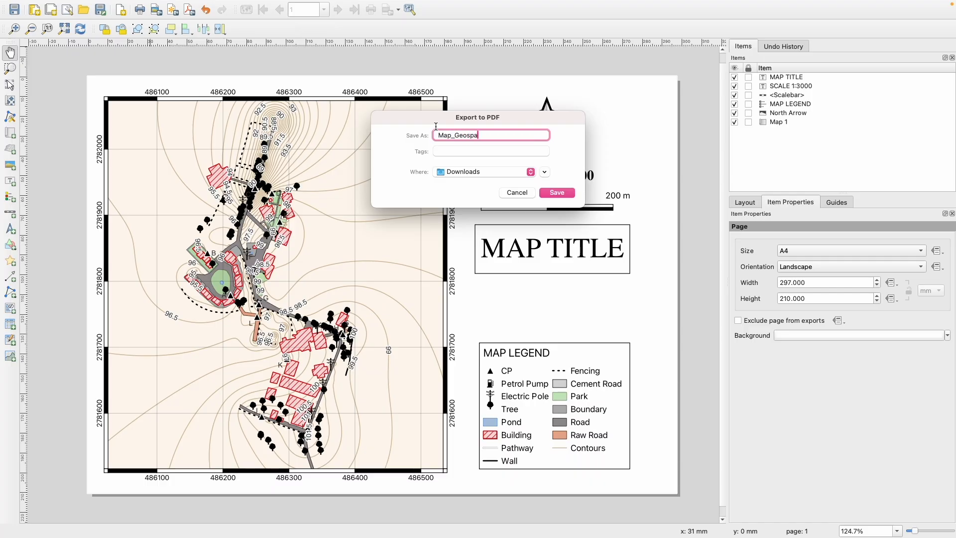
left_click(560, 195)
left_click(316, 179)
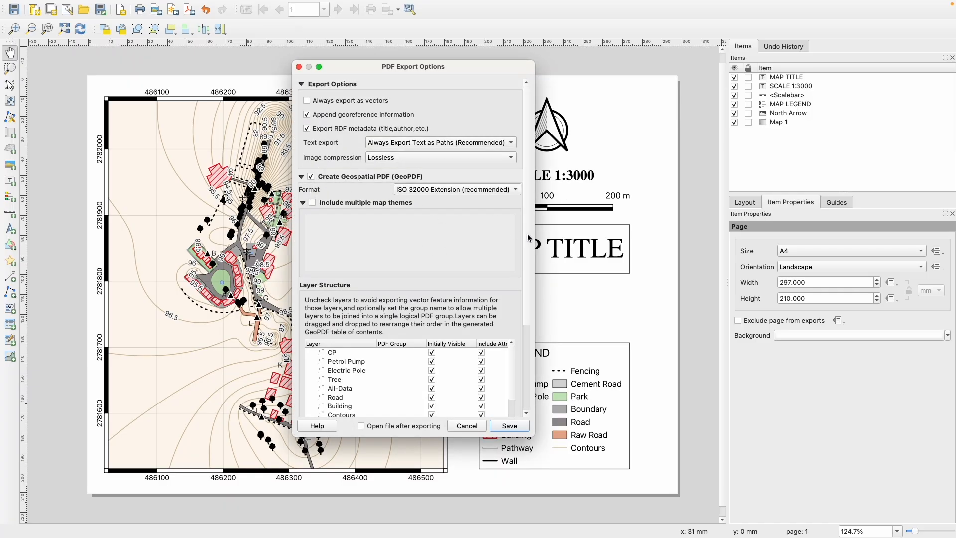
Step: Review the layer structure and visibility settings for the geospatial PDF, and complete the export
scroll(528, 235, "down", 5)
scroll(388, 286, "down", 7)
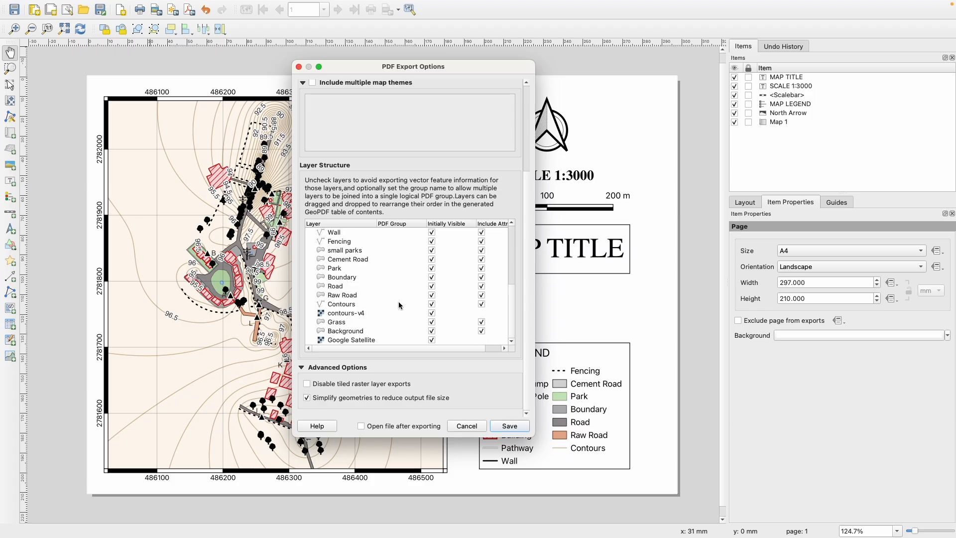
scroll(408, 321, "up", 12)
scroll(408, 322, "down", 2)
scroll(408, 321, "up", 2)
scroll(407, 320, "down", 2)
scroll(407, 321, "down", 6)
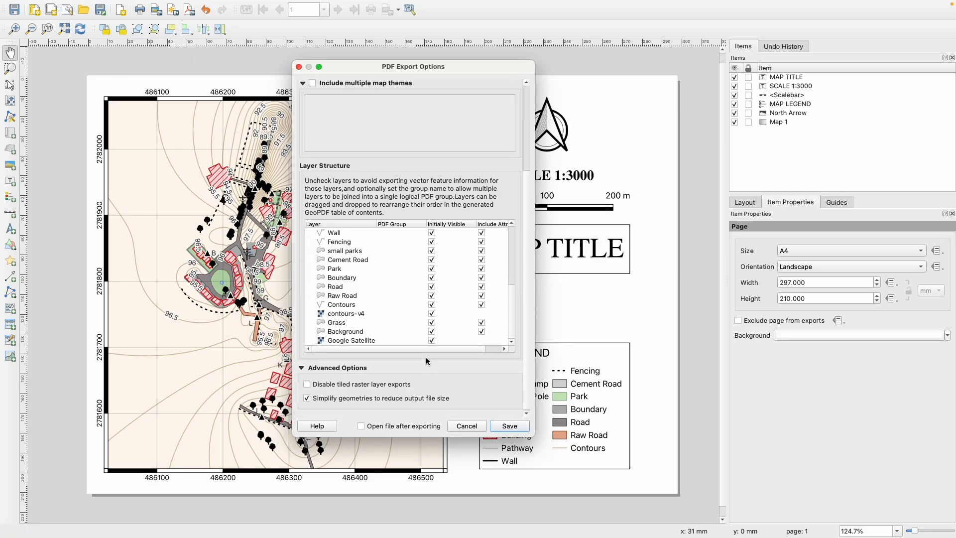
left_click(432, 315)
left_click(432, 313)
left_click_drag(510, 292, 517, 236)
scroll(363, 277, "down", 5)
left_click(432, 341)
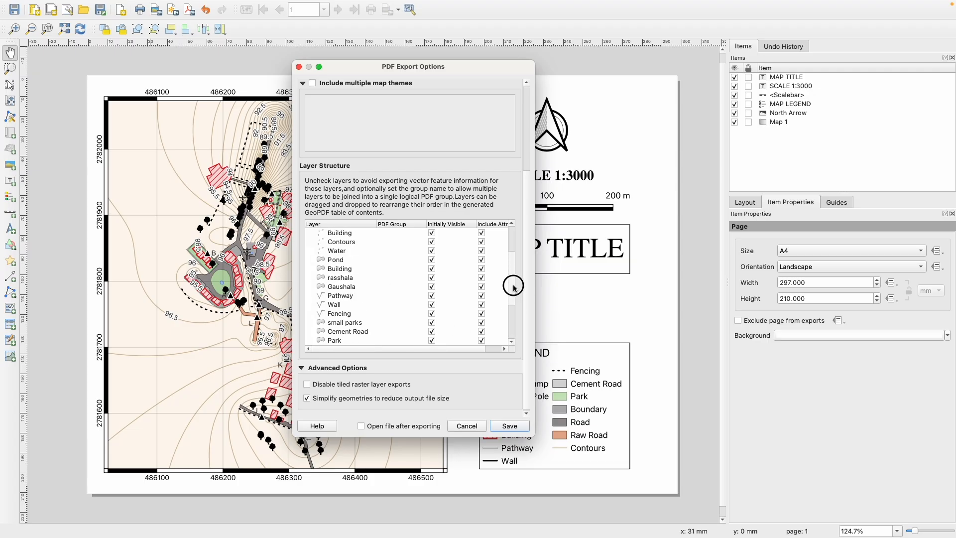
left_click(510, 426)
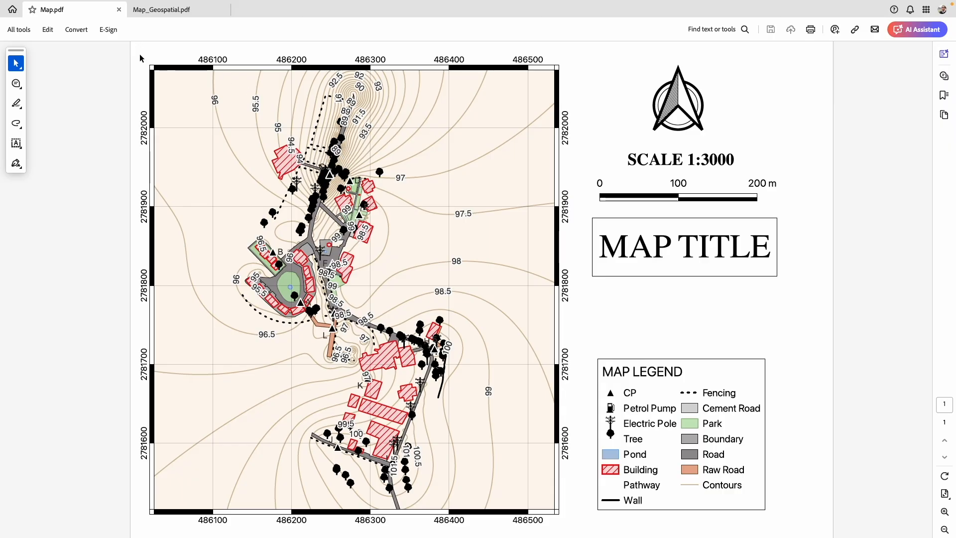
Step: In Adobe Acrobat, show the layers of Map_Geospatial.pdf and check the CP, Building and Tree layers by hiding and showing each
left_click(161, 9)
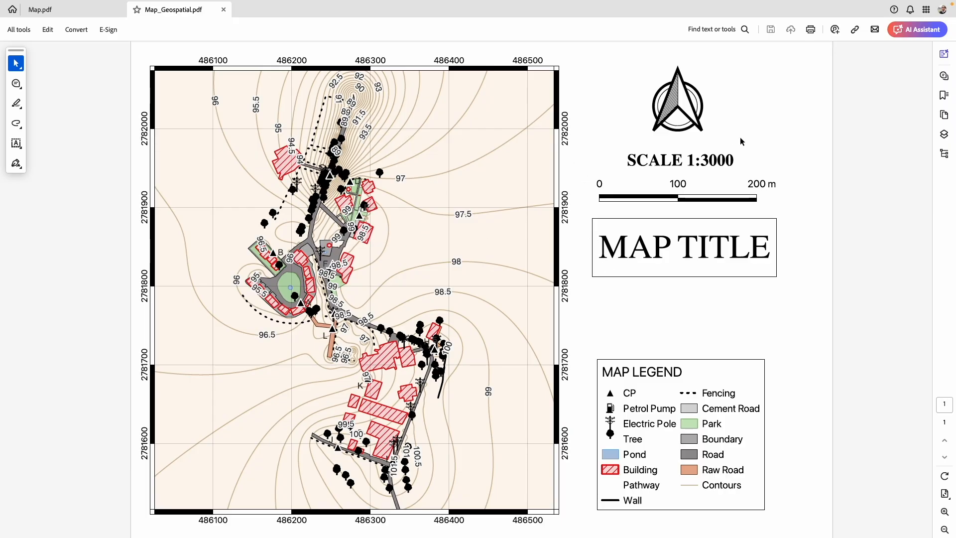
left_click(945, 135)
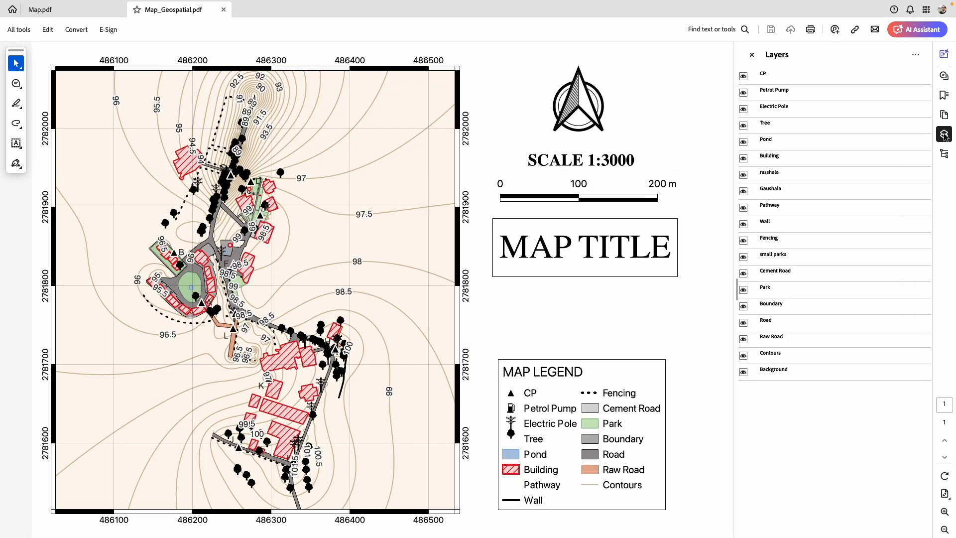
left_click(744, 77)
left_click(743, 76)
left_click(744, 158)
left_click(743, 158)
left_click(744, 126)
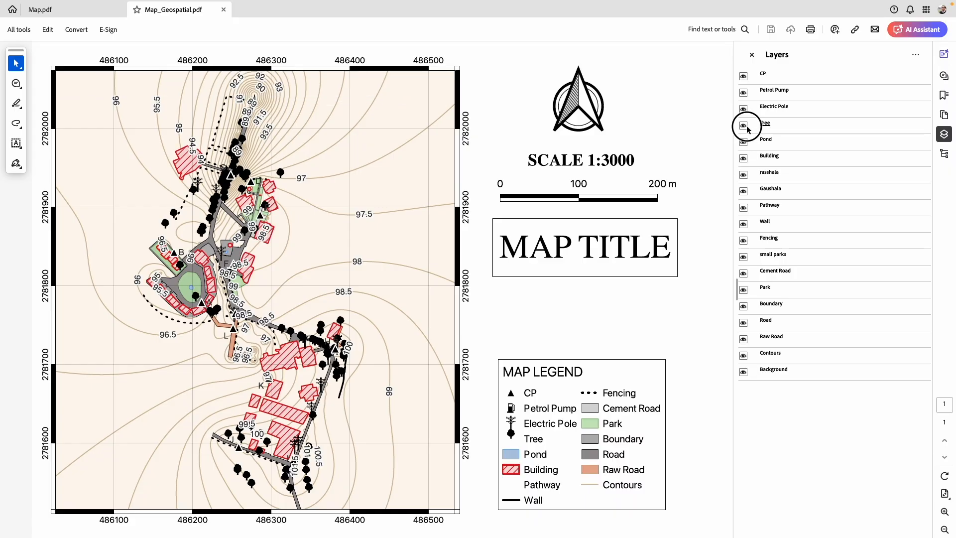
left_click(744, 127)
Step: Check the Petrol Pump, Boundary and Park layers of the geospatial PDF by hiding and showing each
left_click(745, 93)
left_click(744, 93)
left_click(744, 306)
left_click(745, 306)
left_click(745, 290)
left_click(744, 290)
Step: Check the Wall, Background and Contours layers by hiding and showing each, and close the layer list
left_click(744, 223)
left_click(744, 224)
left_click(744, 373)
left_click(745, 373)
left_click(744, 356)
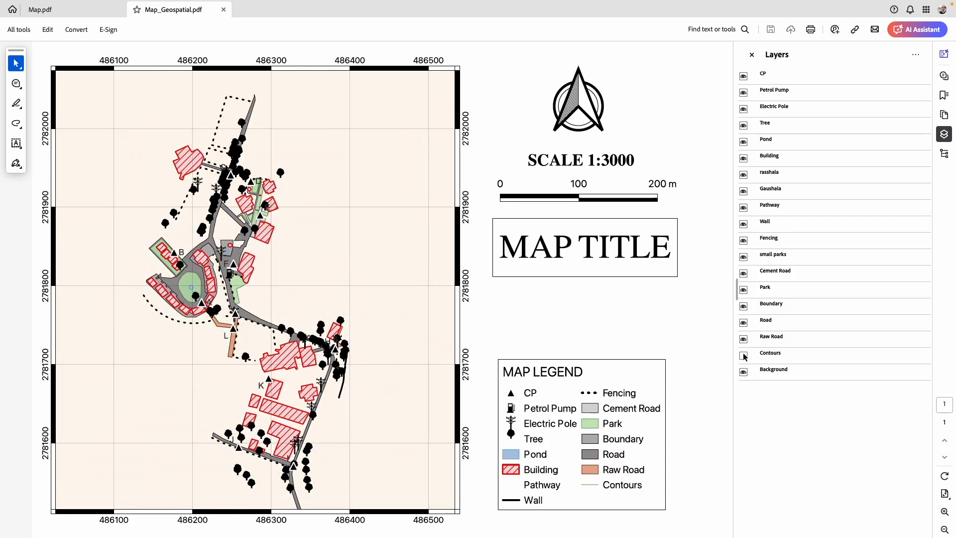
left_click(744, 355)
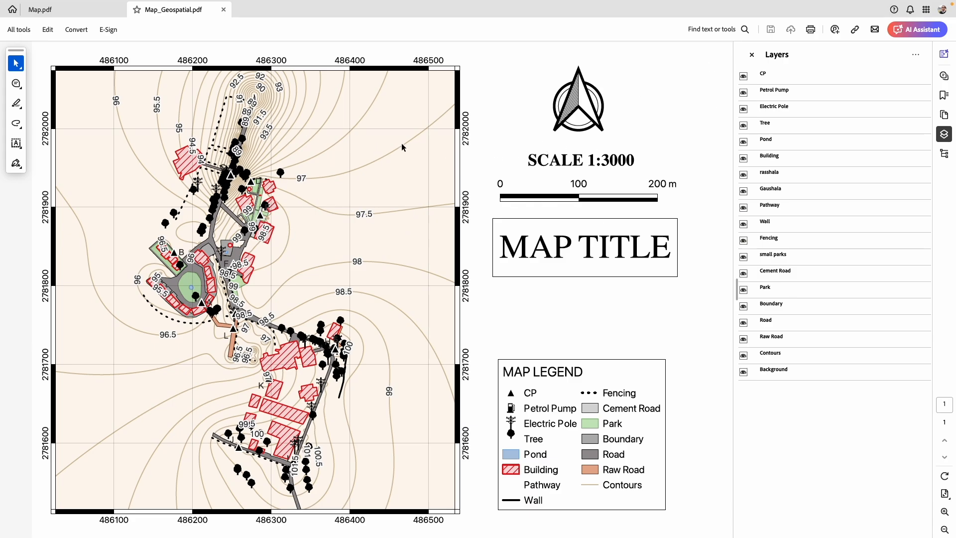
left_click(752, 55)
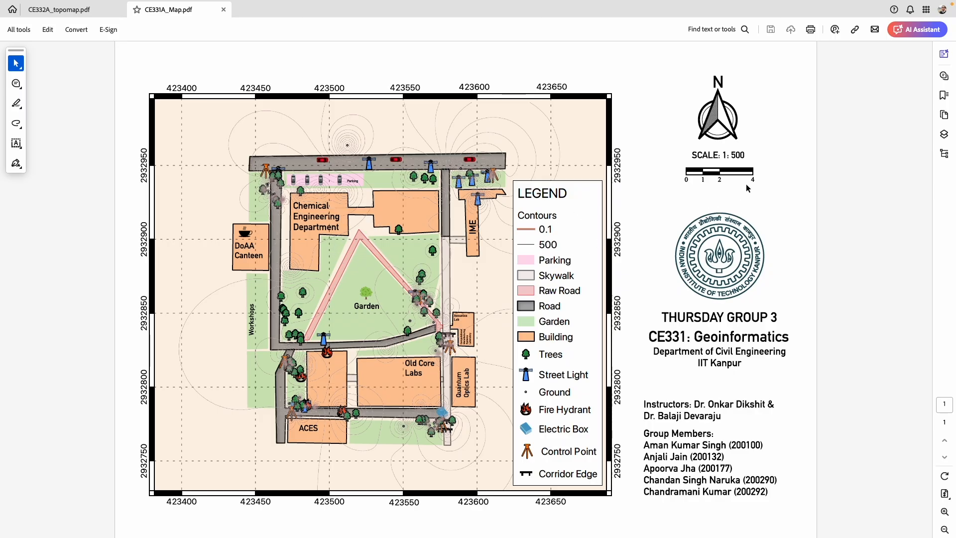
Step: Compare the finished sample maps CE331A_Map.pdf and CE332A_topomap.pdf
left_click_drag(541, 230, 560, 229)
left_click(552, 231)
left_click(74, 10)
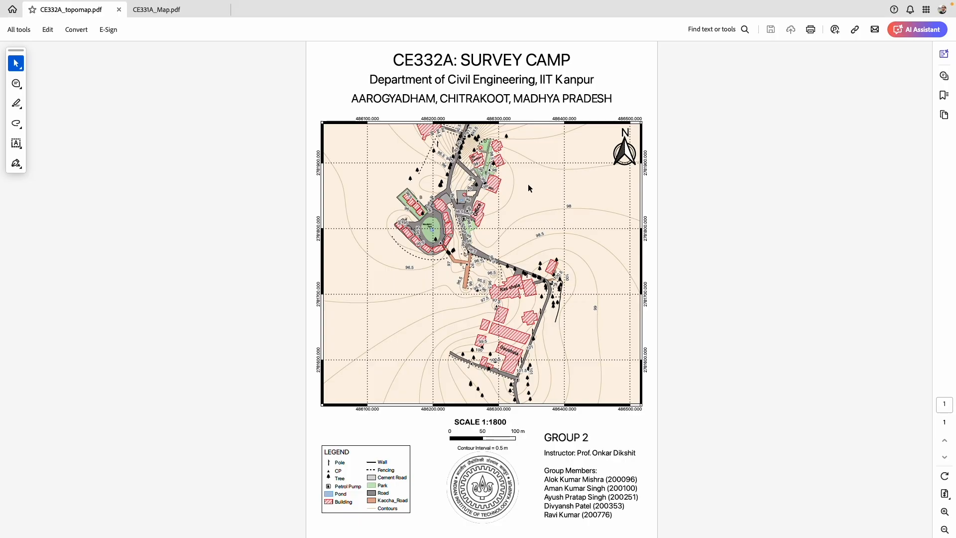
key("ctrl+Tab")
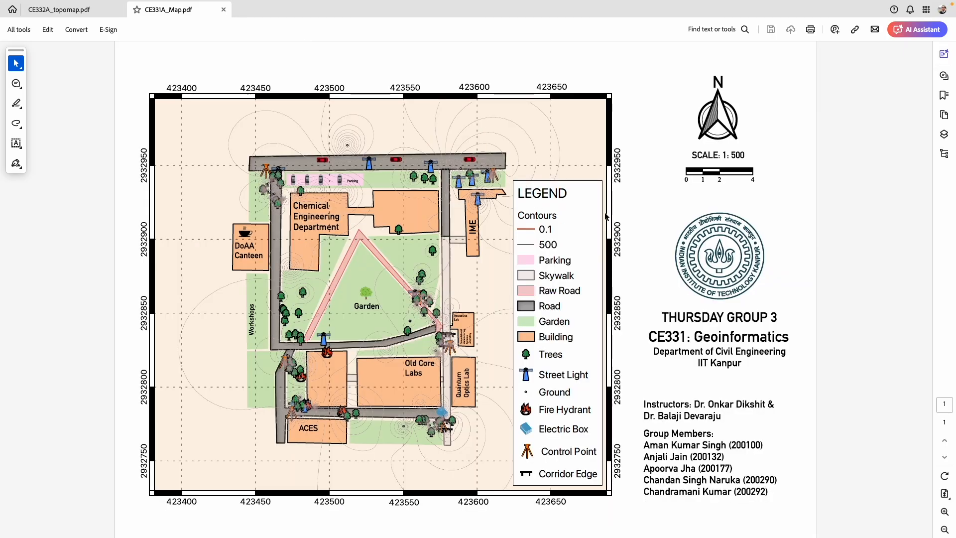